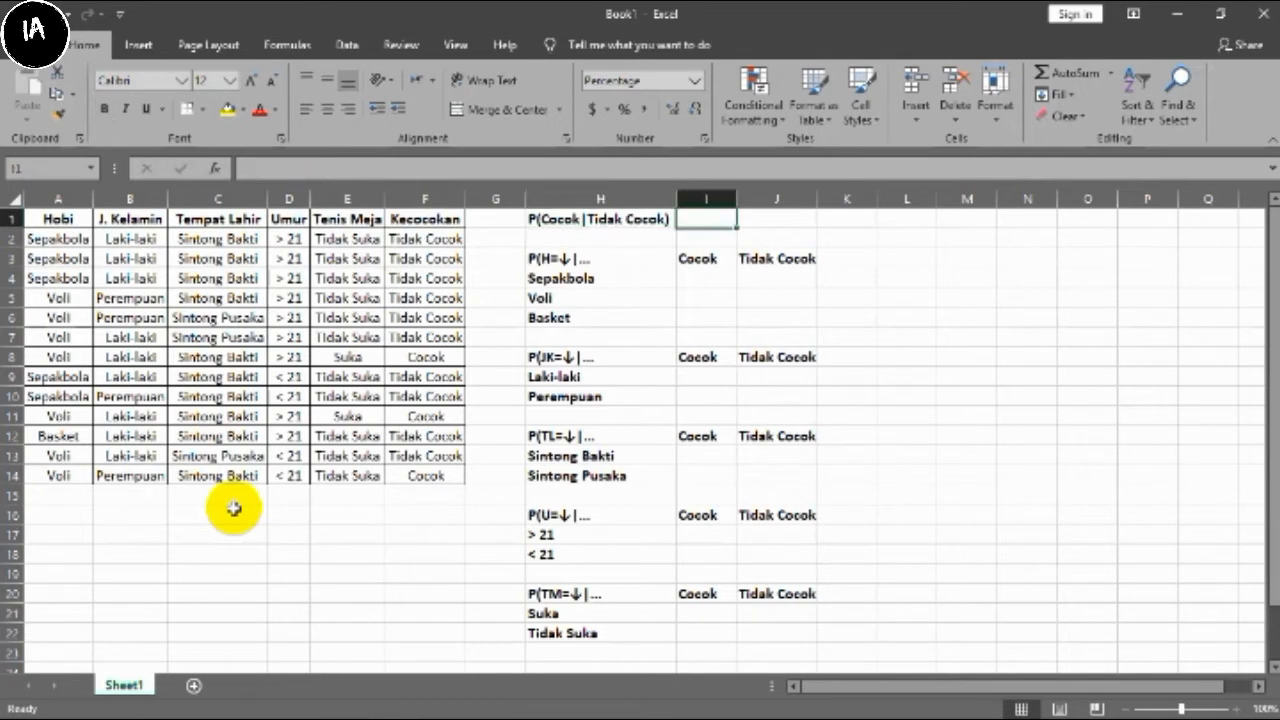
- Review the Hobi, gender, birthplace, age and table-tennis probability table headings in column H
key("Down")
key("Down")
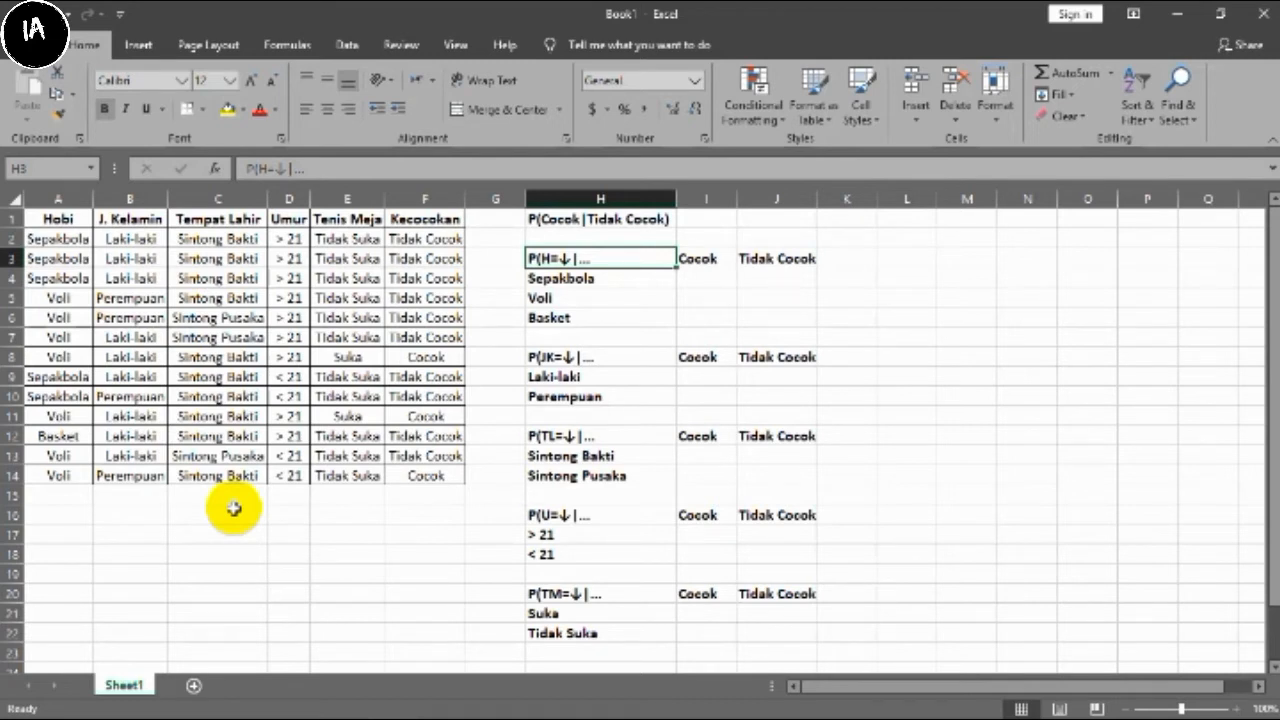
key("Down")
key("Down")
key("Down")
key("Down")
key("Down")
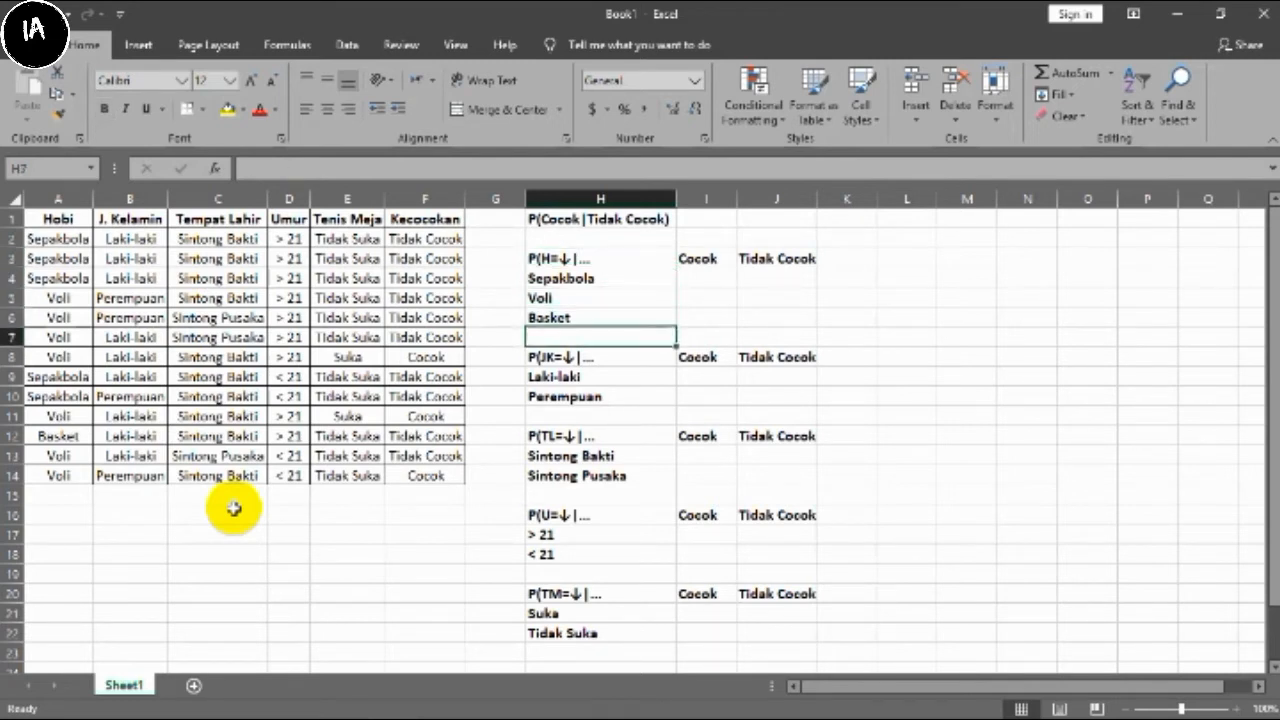
left_click(583, 433)
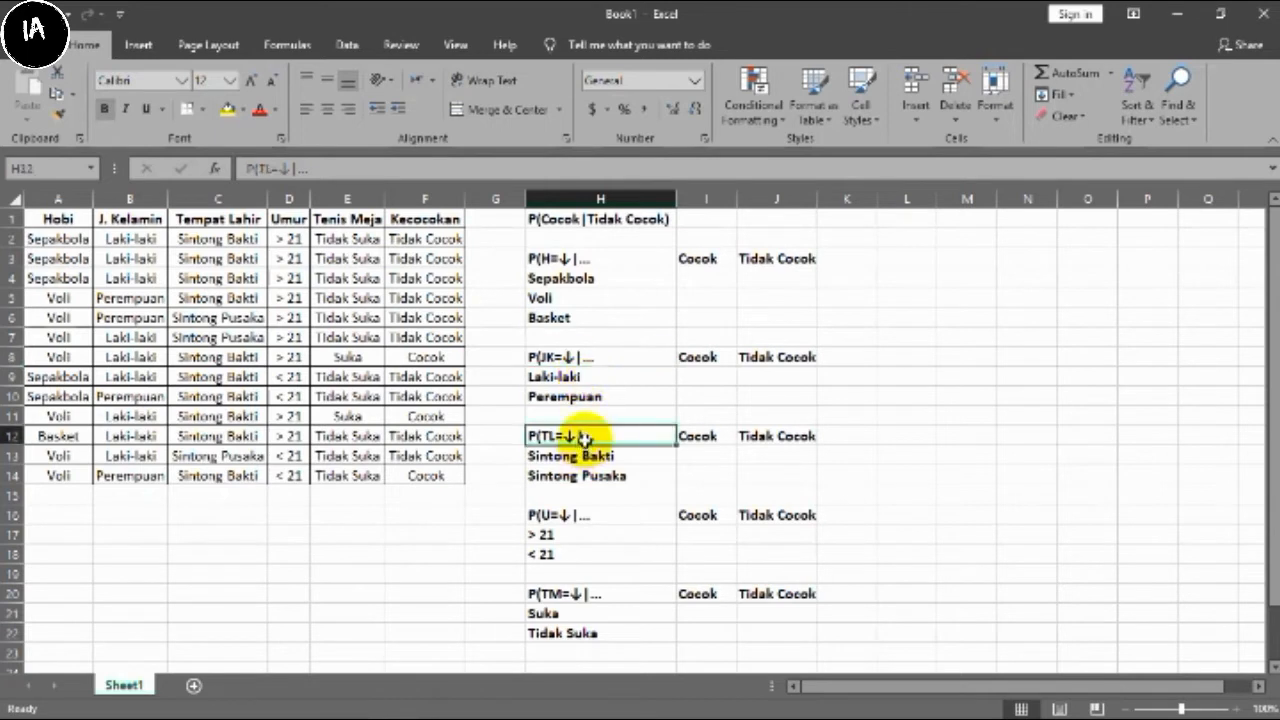
left_click(545, 515)
left_click(546, 600)
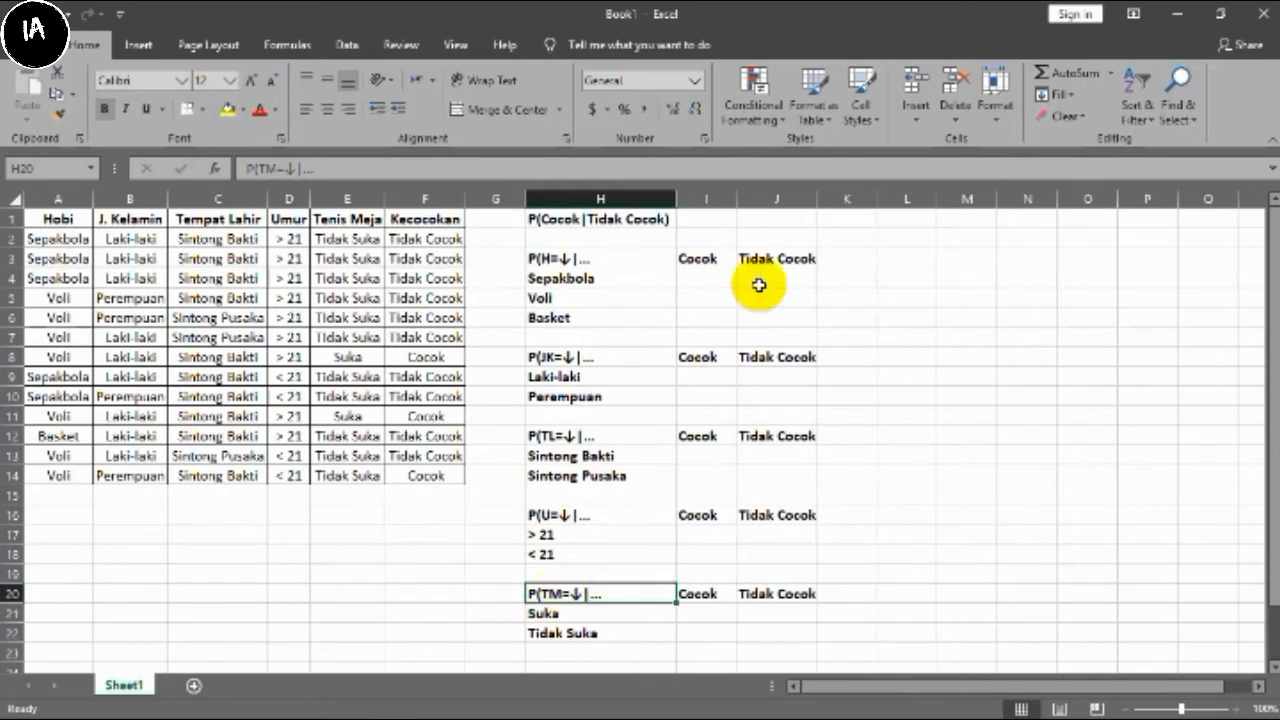
- Begin a COUNTIF formula in I1 with the Kecocokan data as the absolute range $F$2:$F$14
left_click(700, 225)
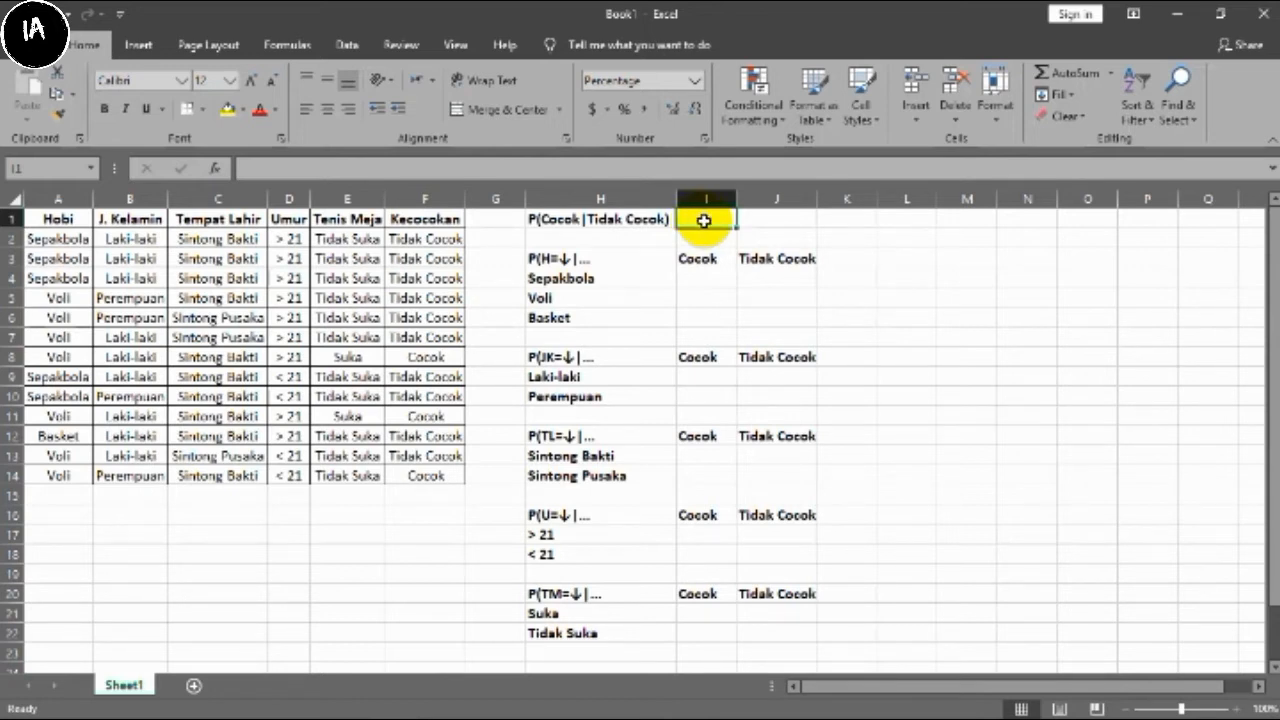
double_click(704, 220)
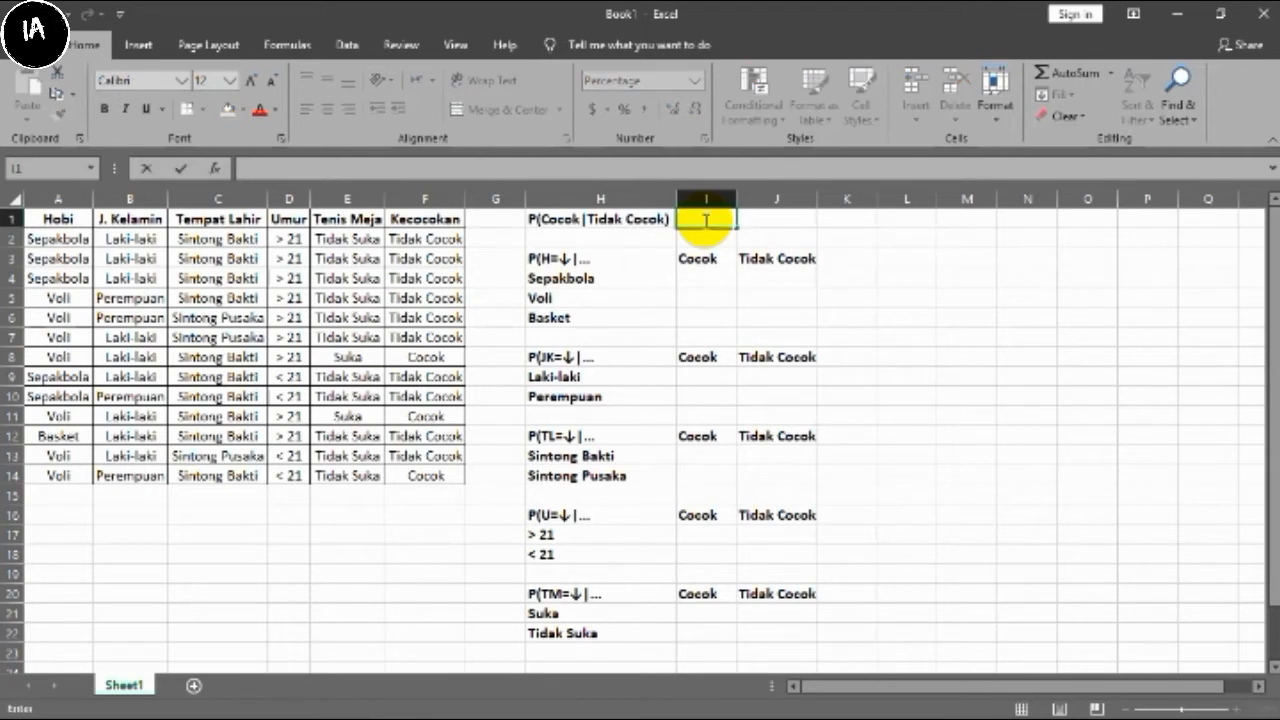
type("=c")
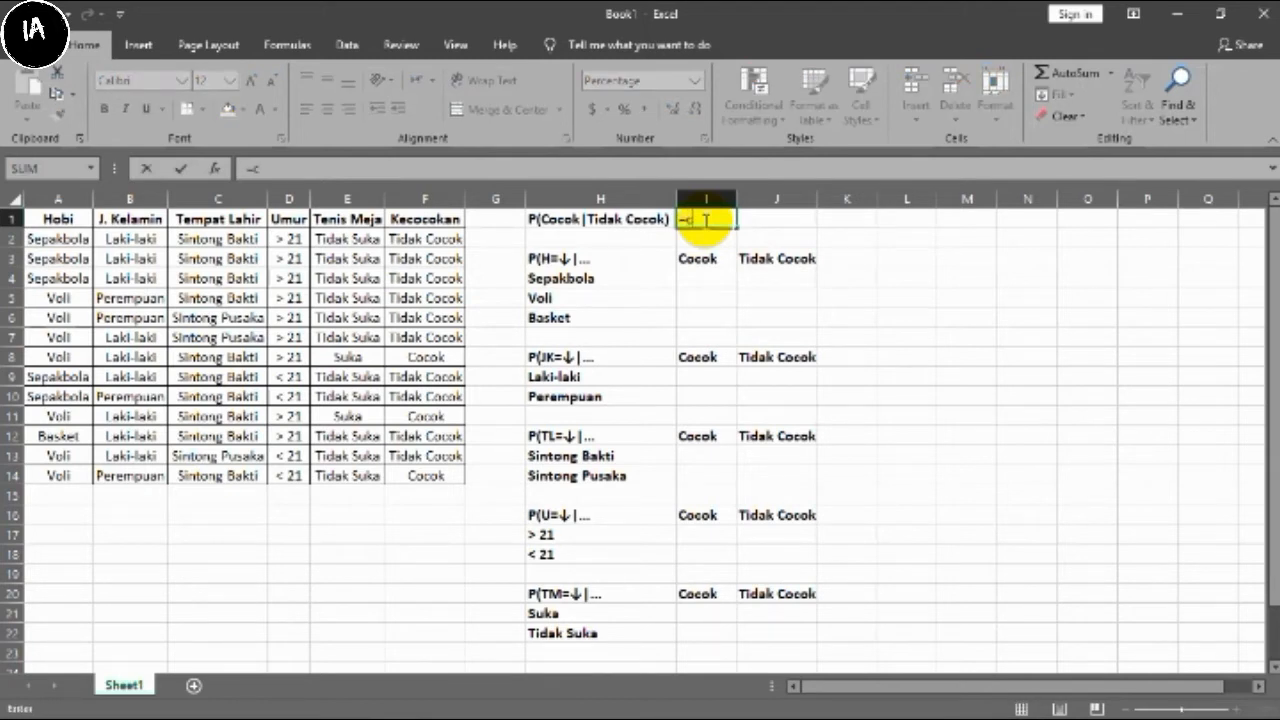
key("BackSpace")
type("C")
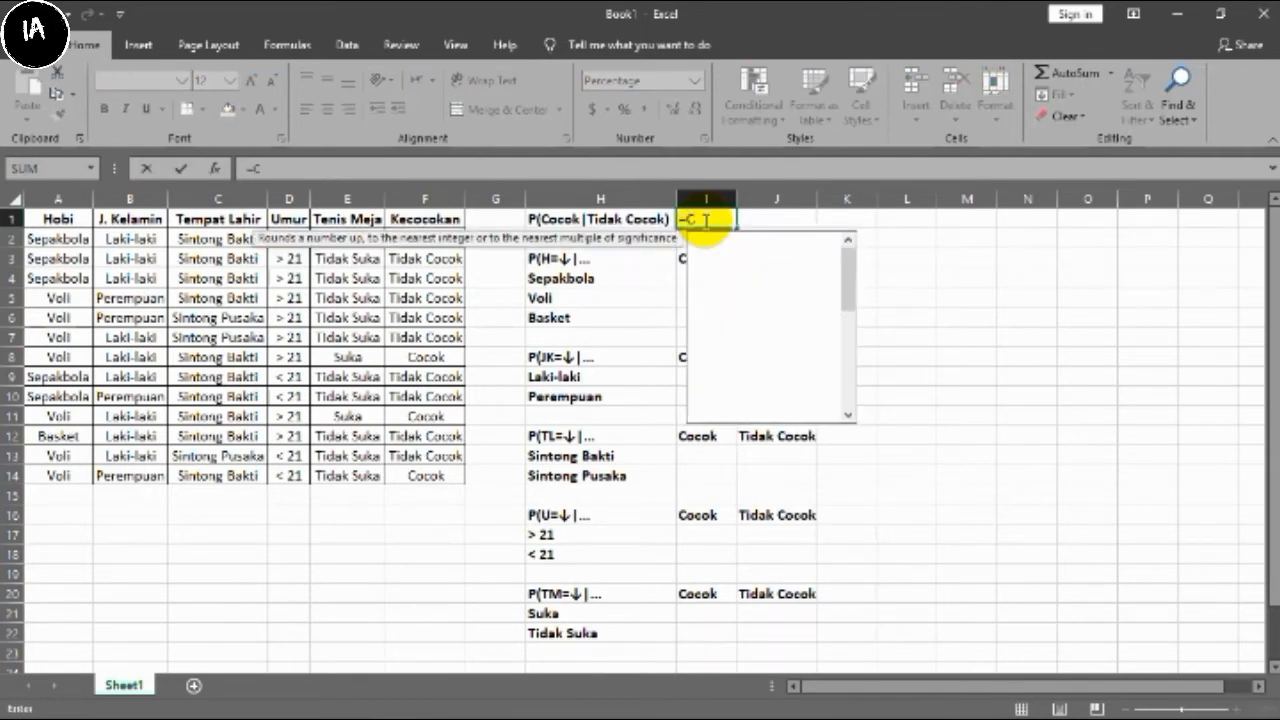
type("OUNTIF")
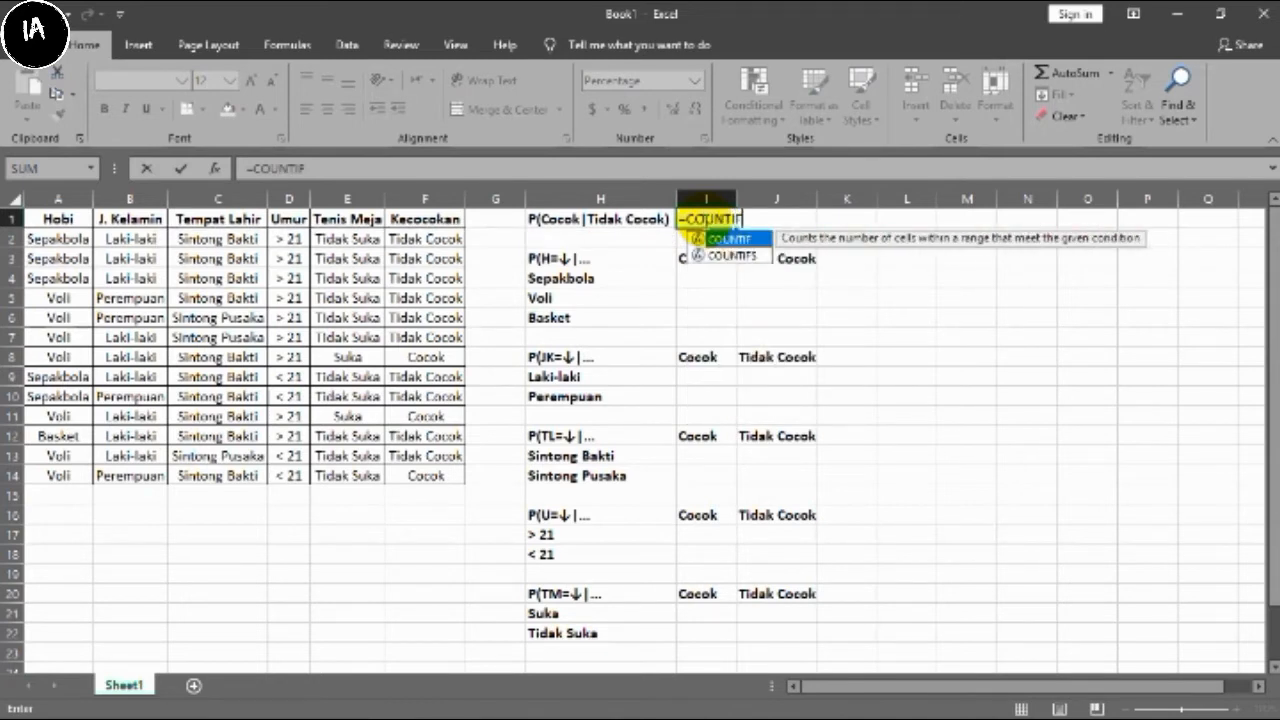
type("(")
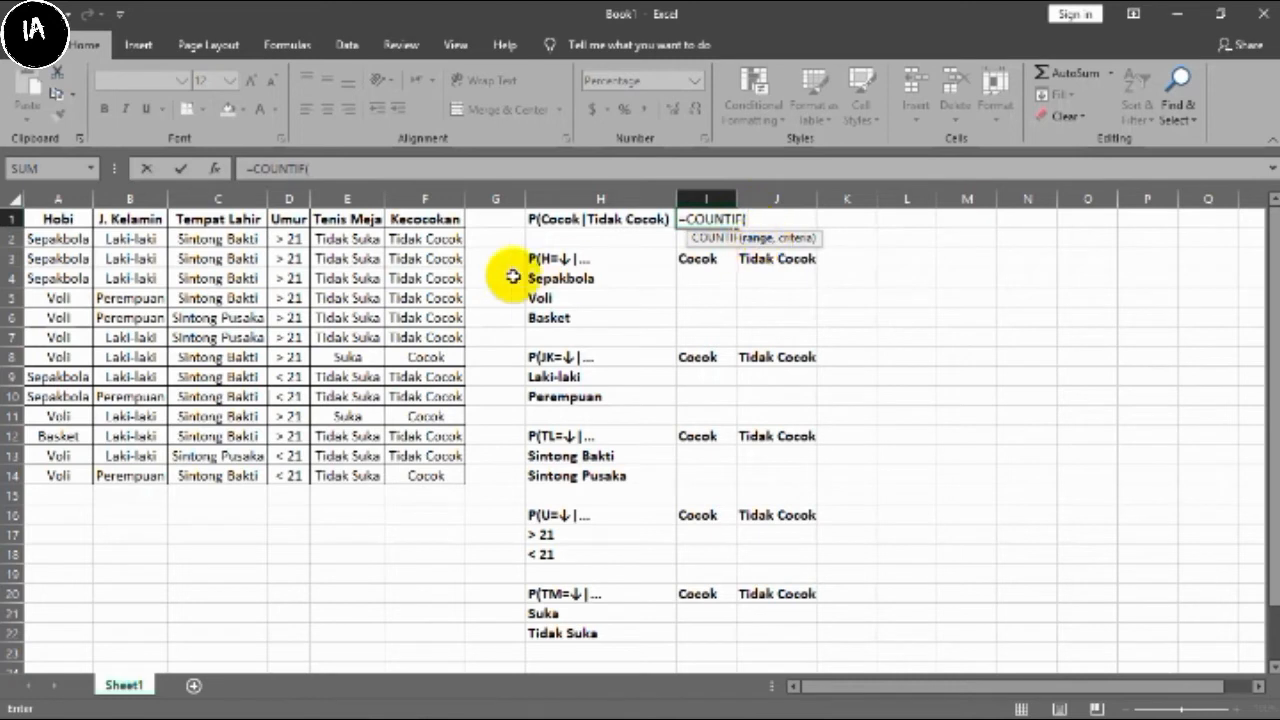
left_click(424, 240)
left_click_drag(424, 240, 449, 474)
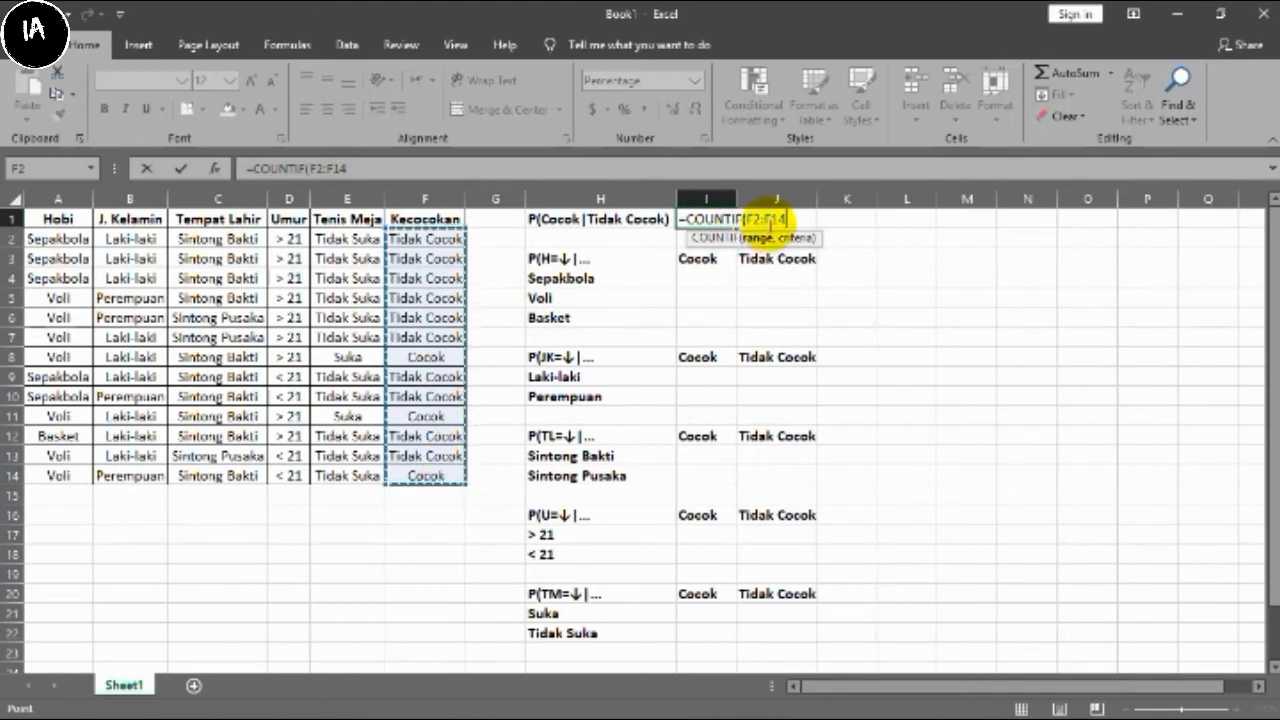
key("F4")
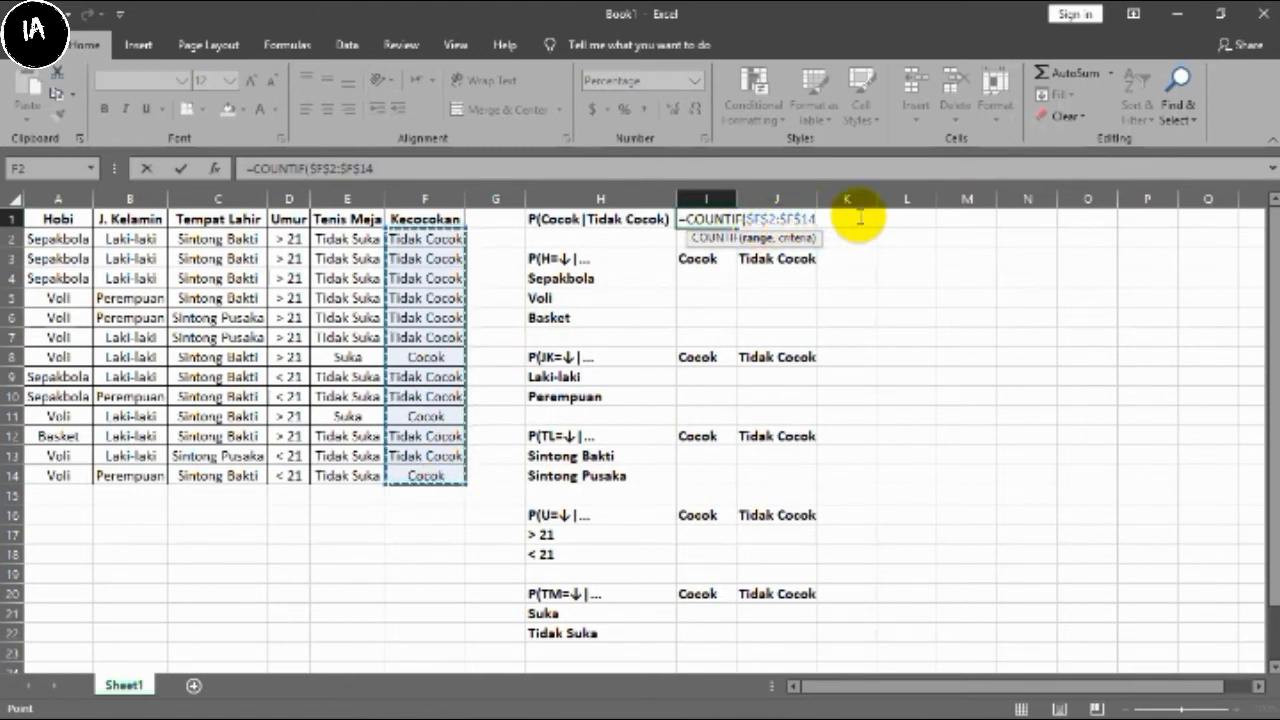
- Complete the COUNTIF in I1 with the Cocok heading as criterion, locking only its row as I$3
type(",")
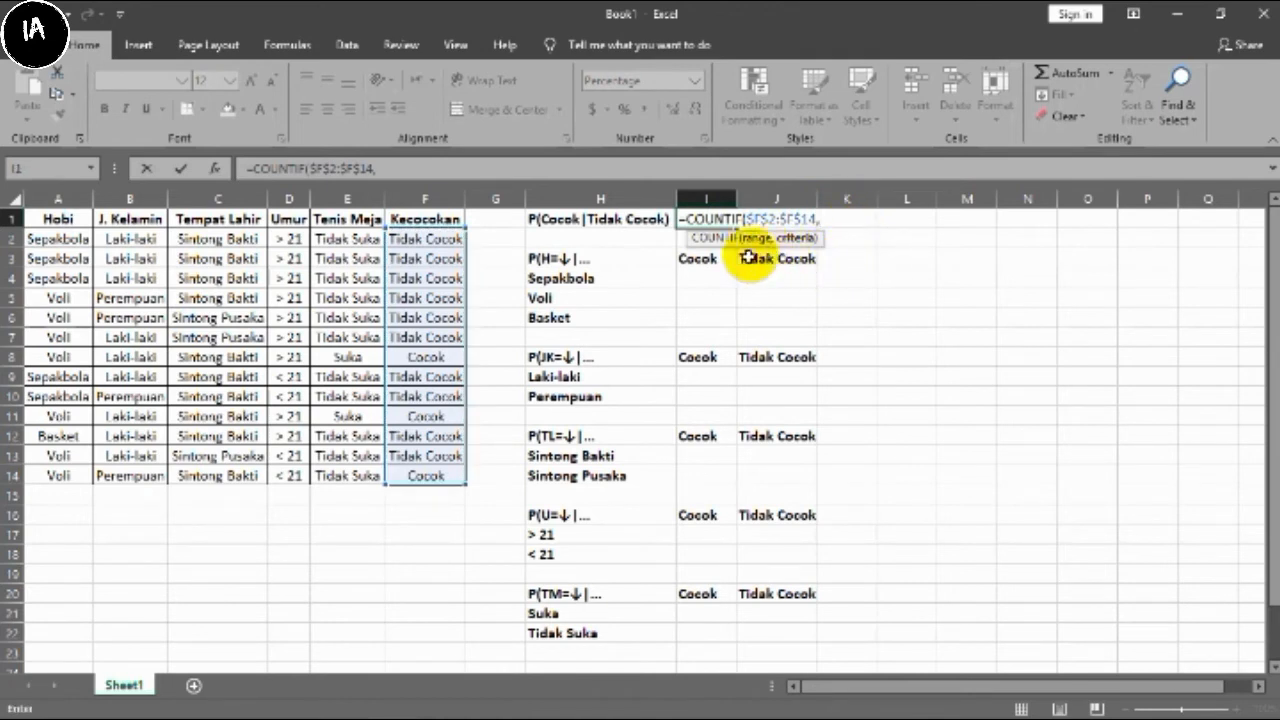
left_click(702, 259)
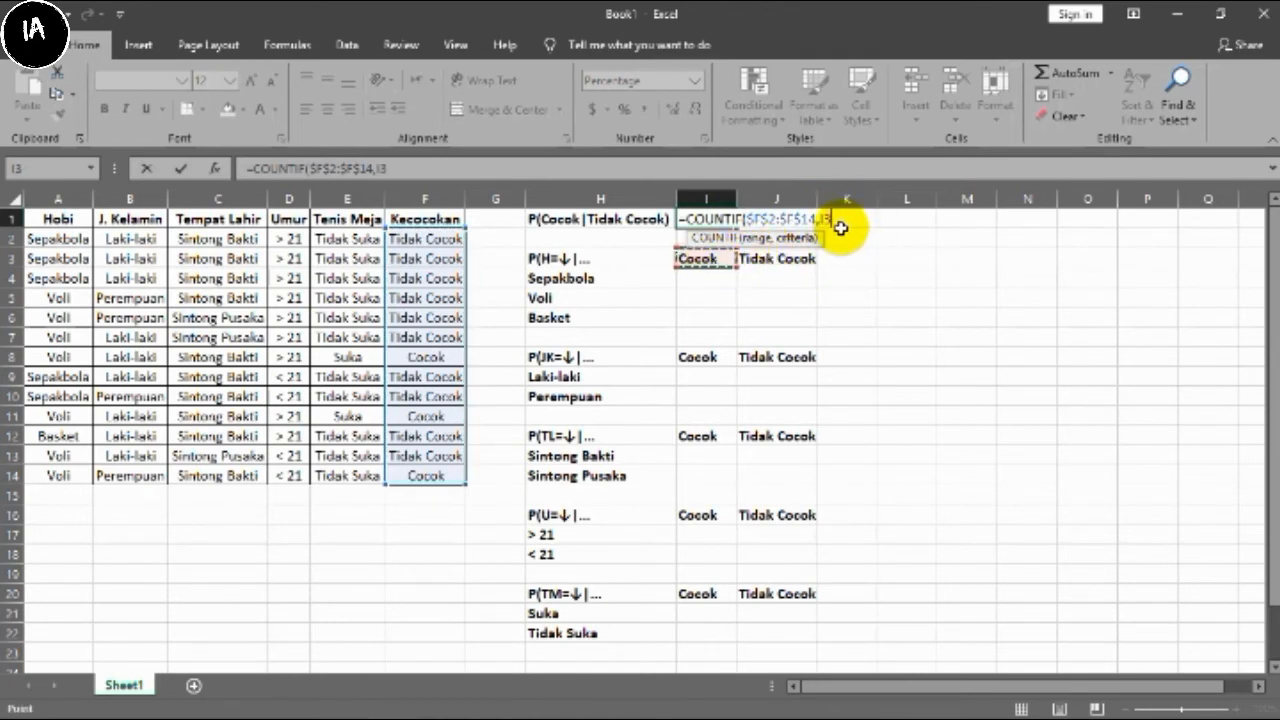
key("F4")
key("F4")
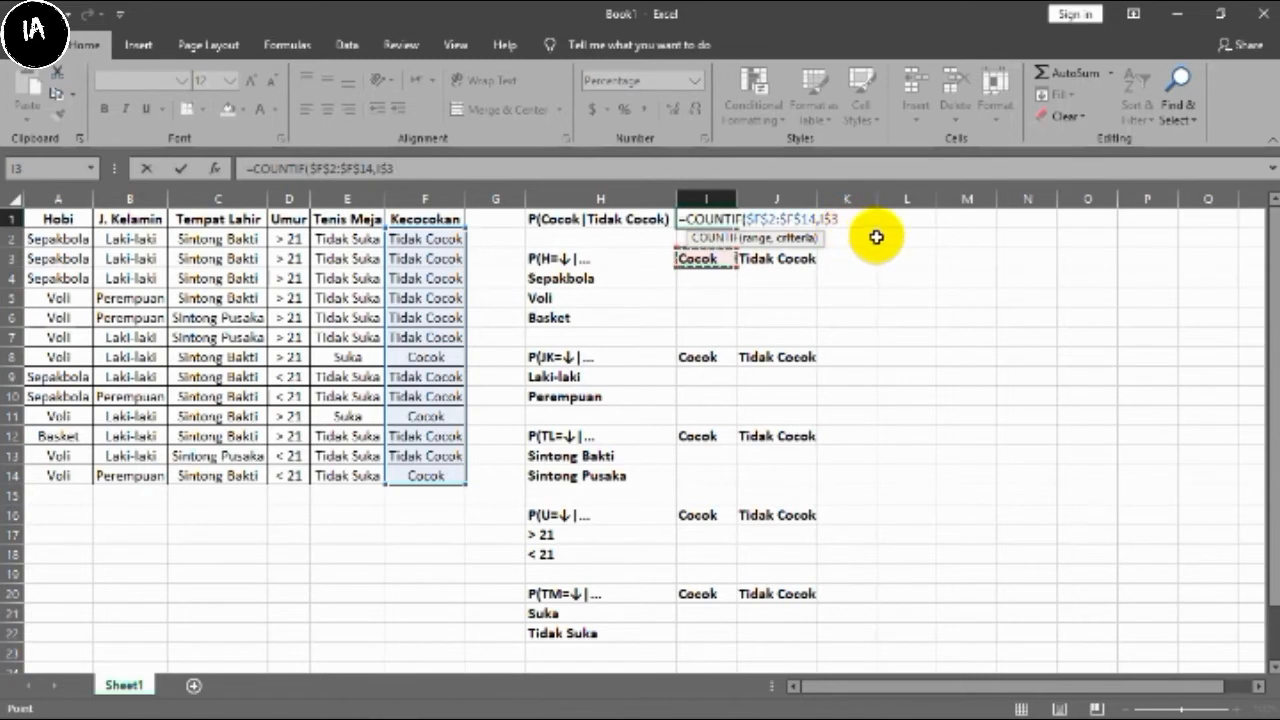
type(")")
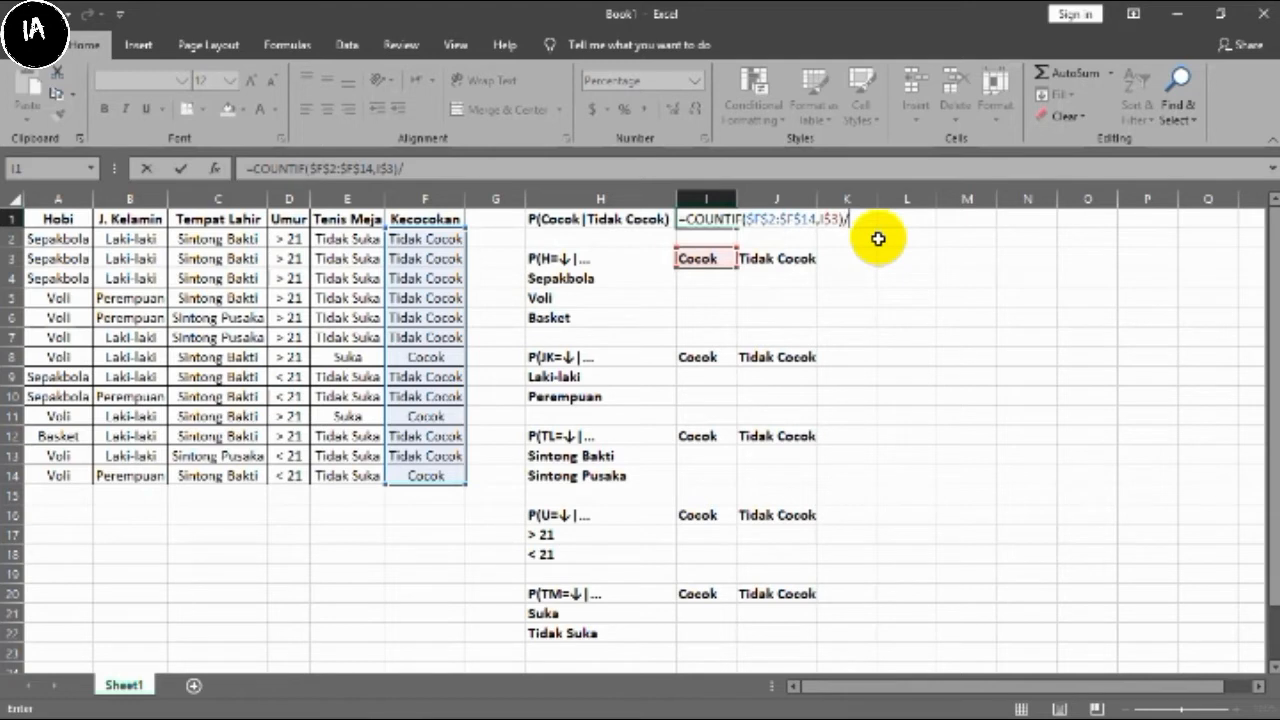
- Divide the COUNTIF in I1 by COUNTA($F$2:$F$14) and enter the finished formula
type("/COUNT")
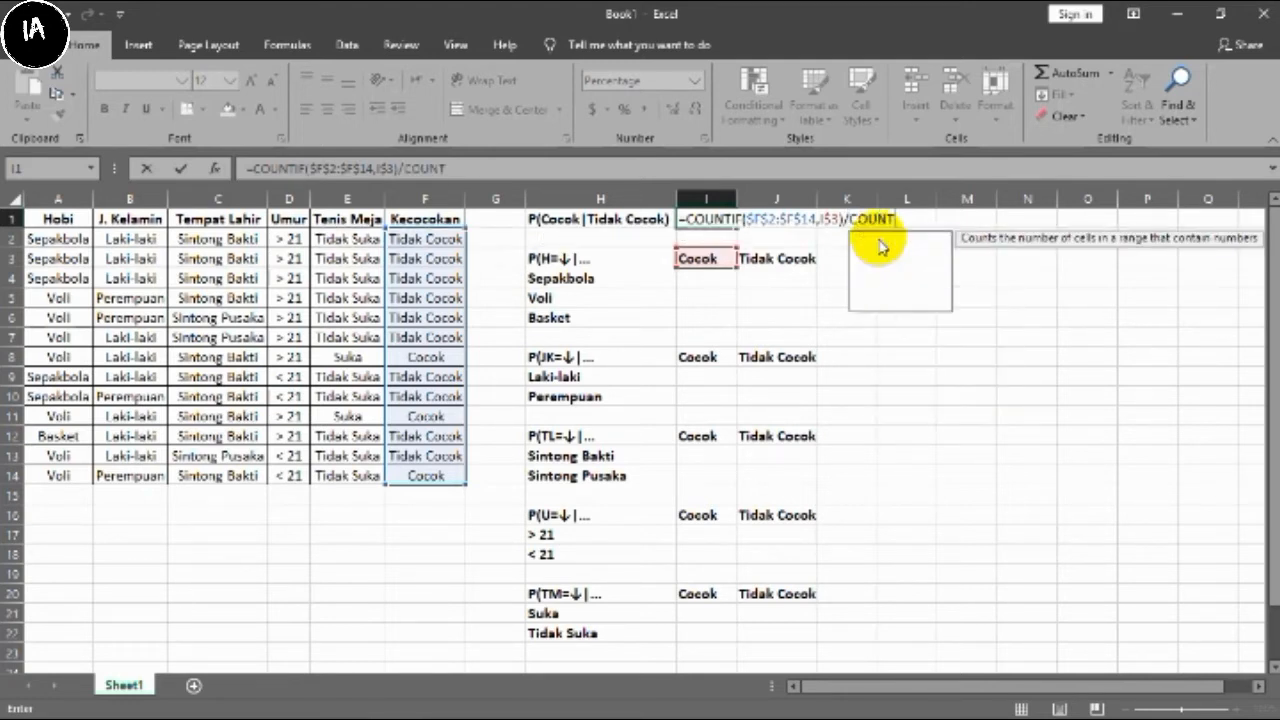
type("A")
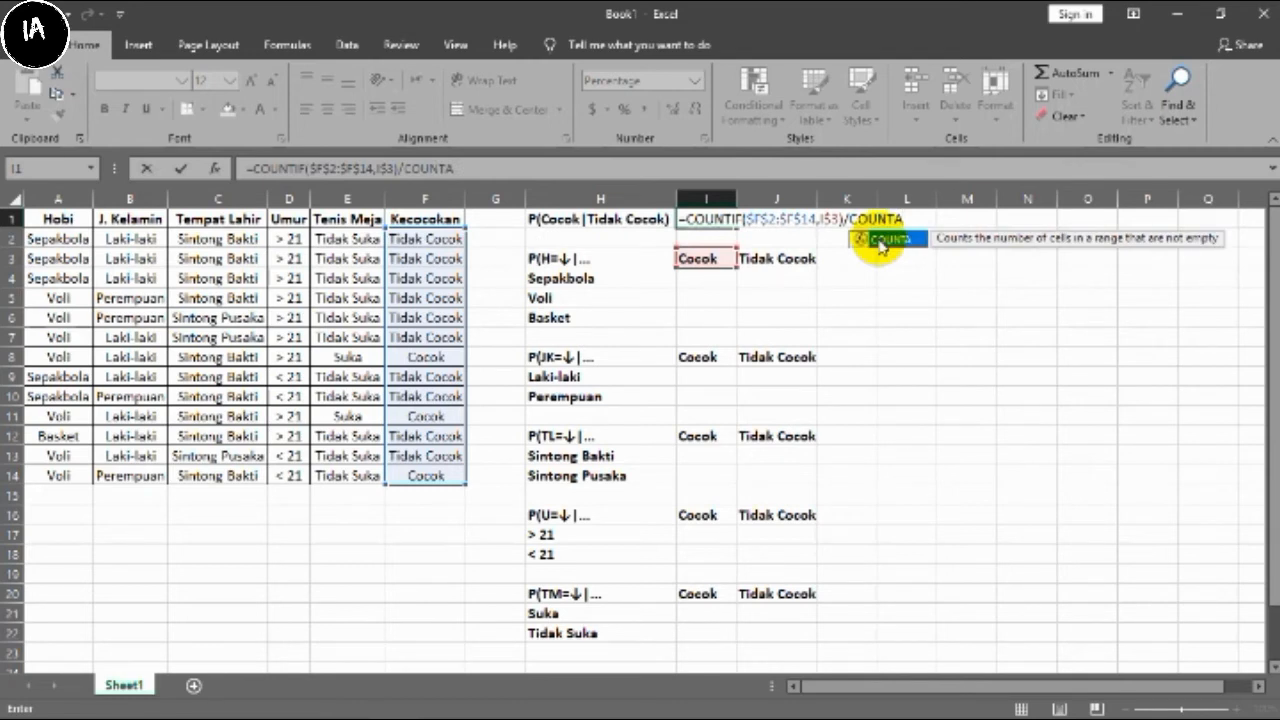
double_click(881, 242)
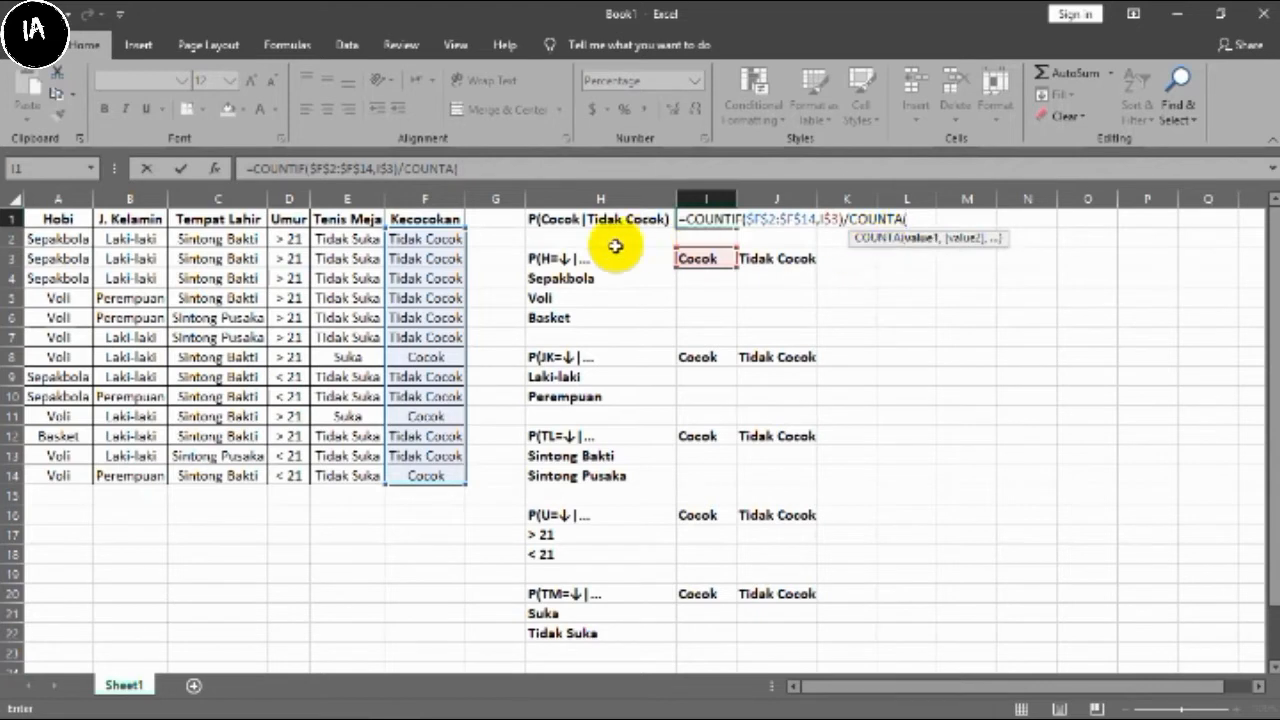
left_click_drag(433, 240, 426, 474)
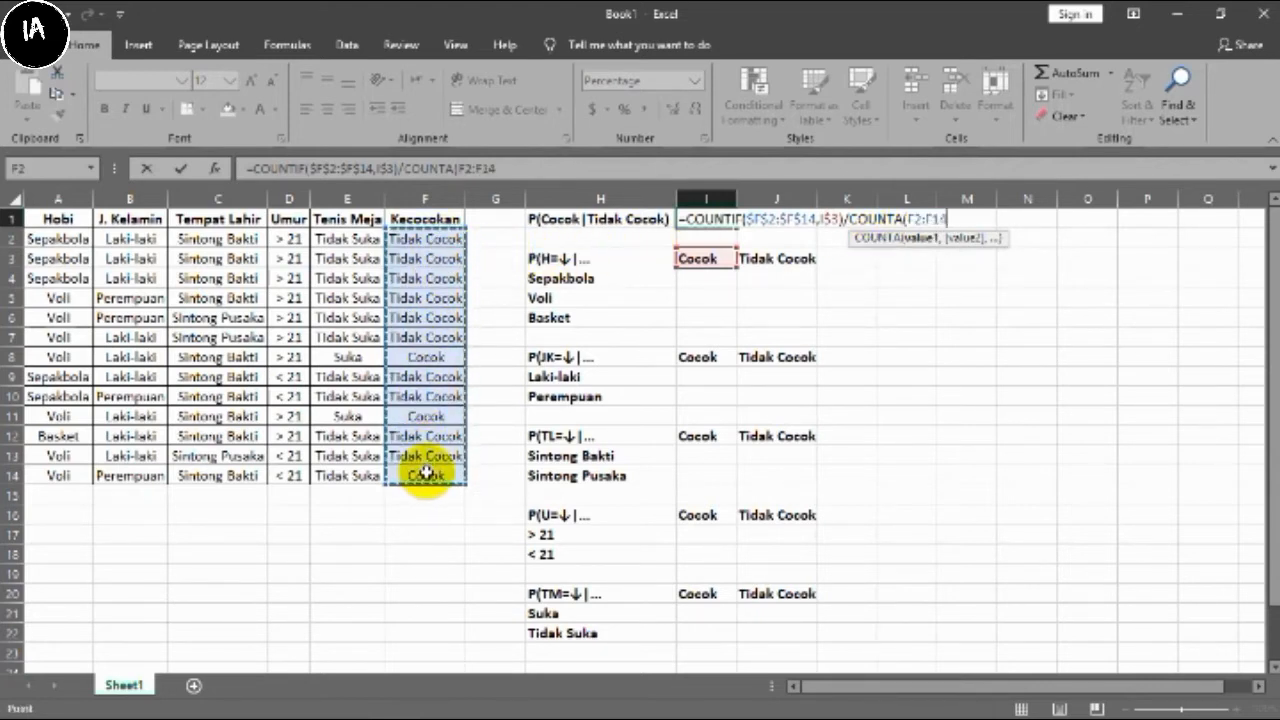
key("F4")
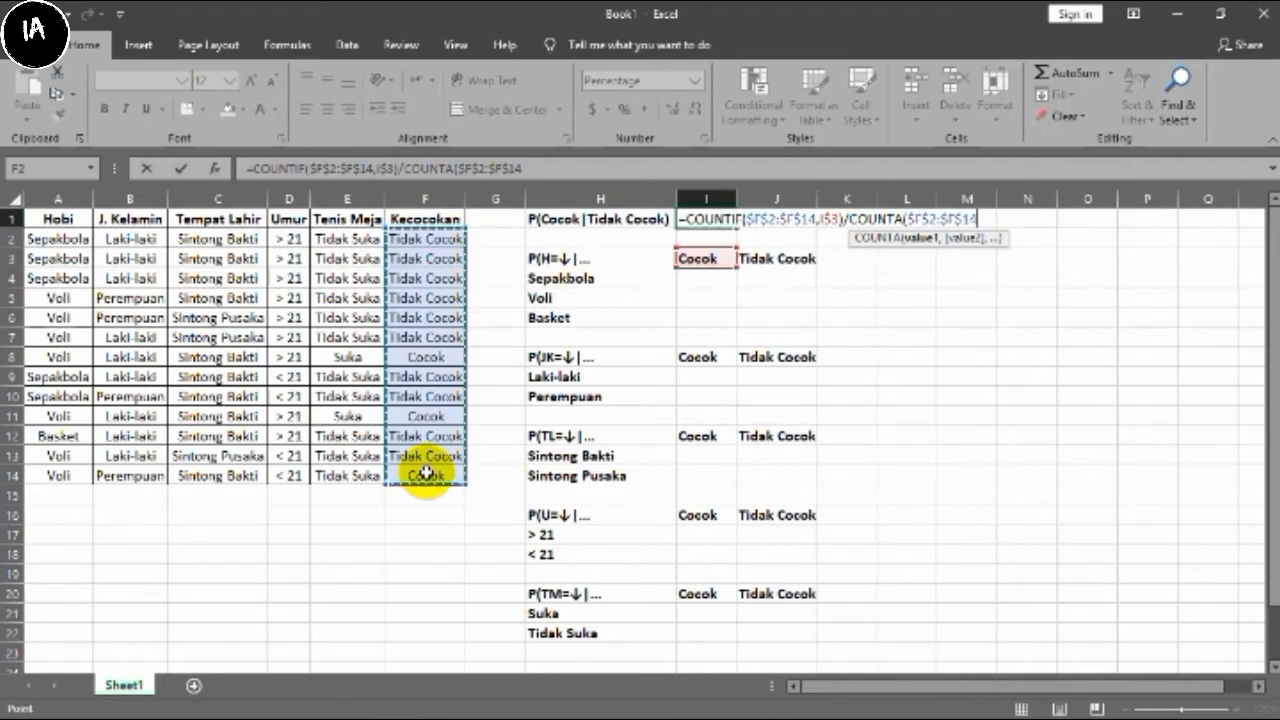
type(")")
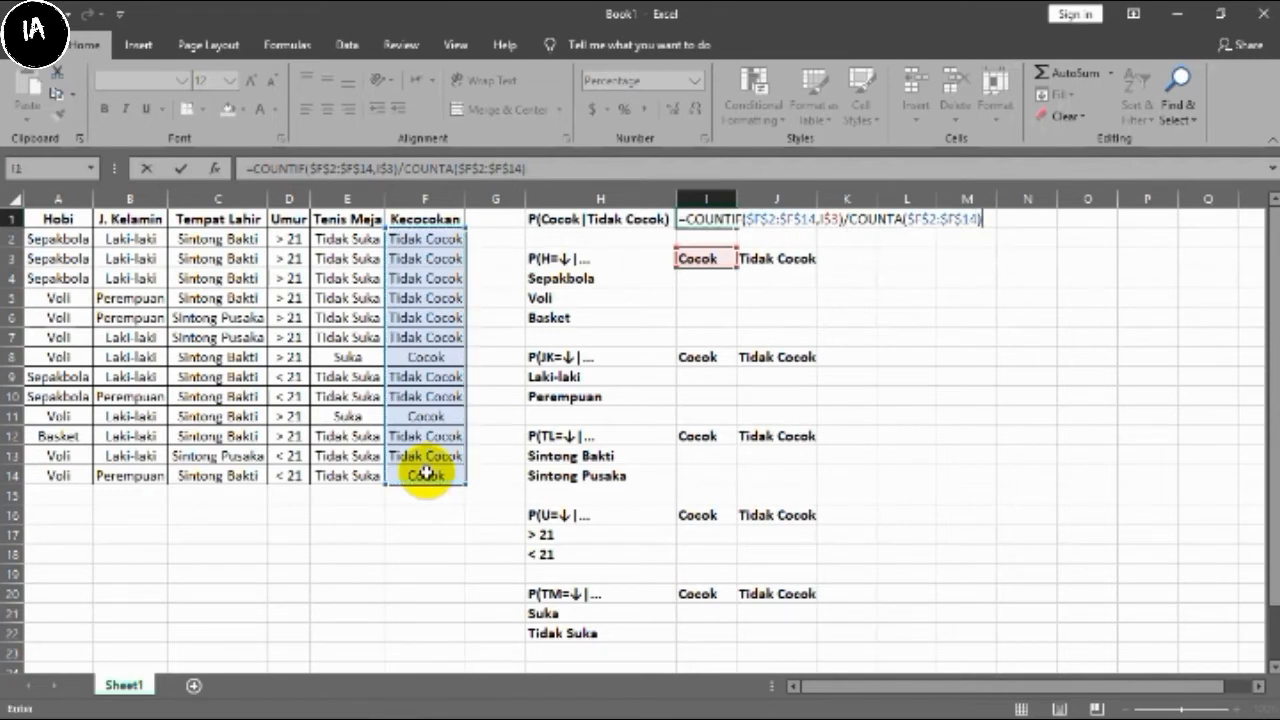
key("Return")
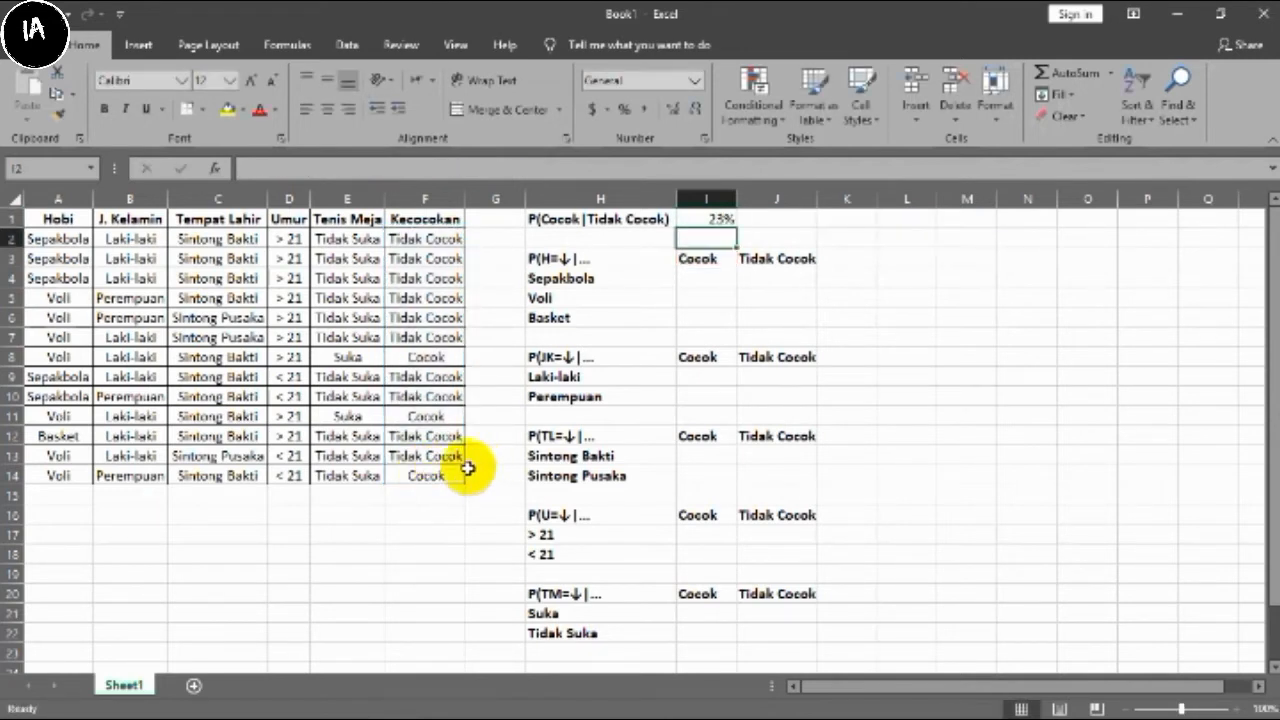
- Copy the formula from I1 to J1 for the Tidak Cocok probability and select both cells to check them
left_click(708, 216)
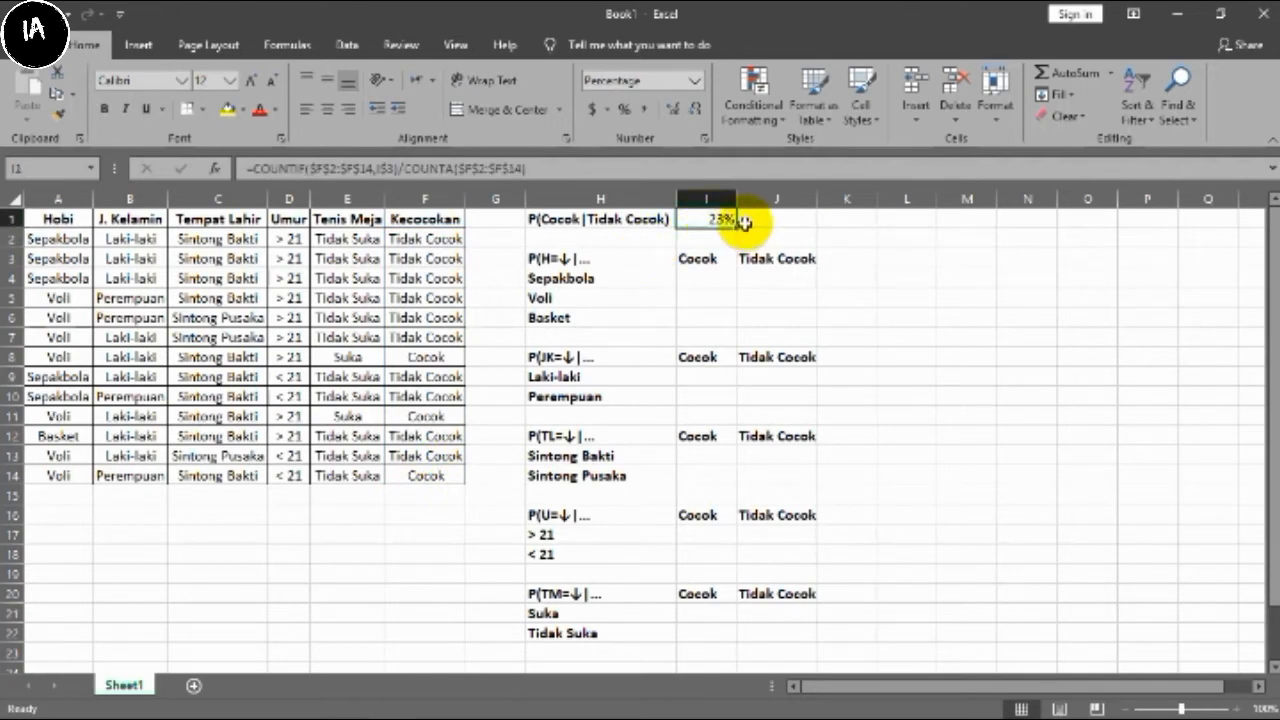
key("ctrl+c")
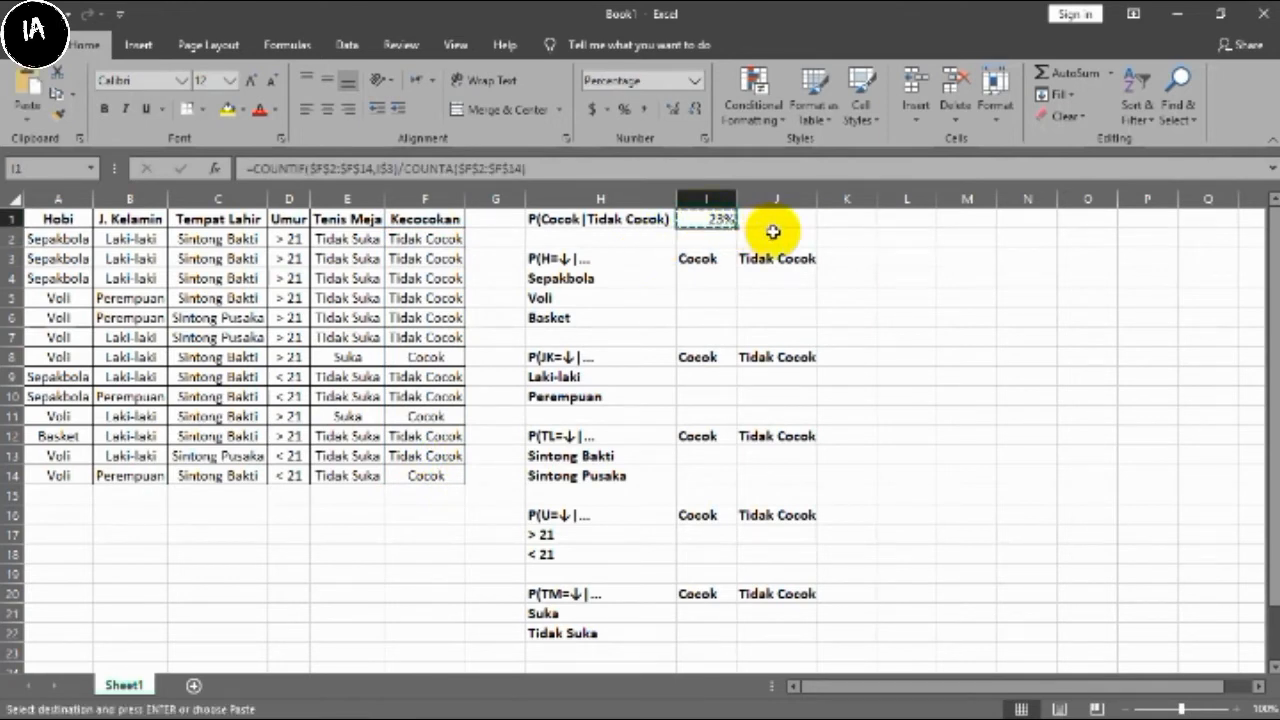
left_click(778, 222)
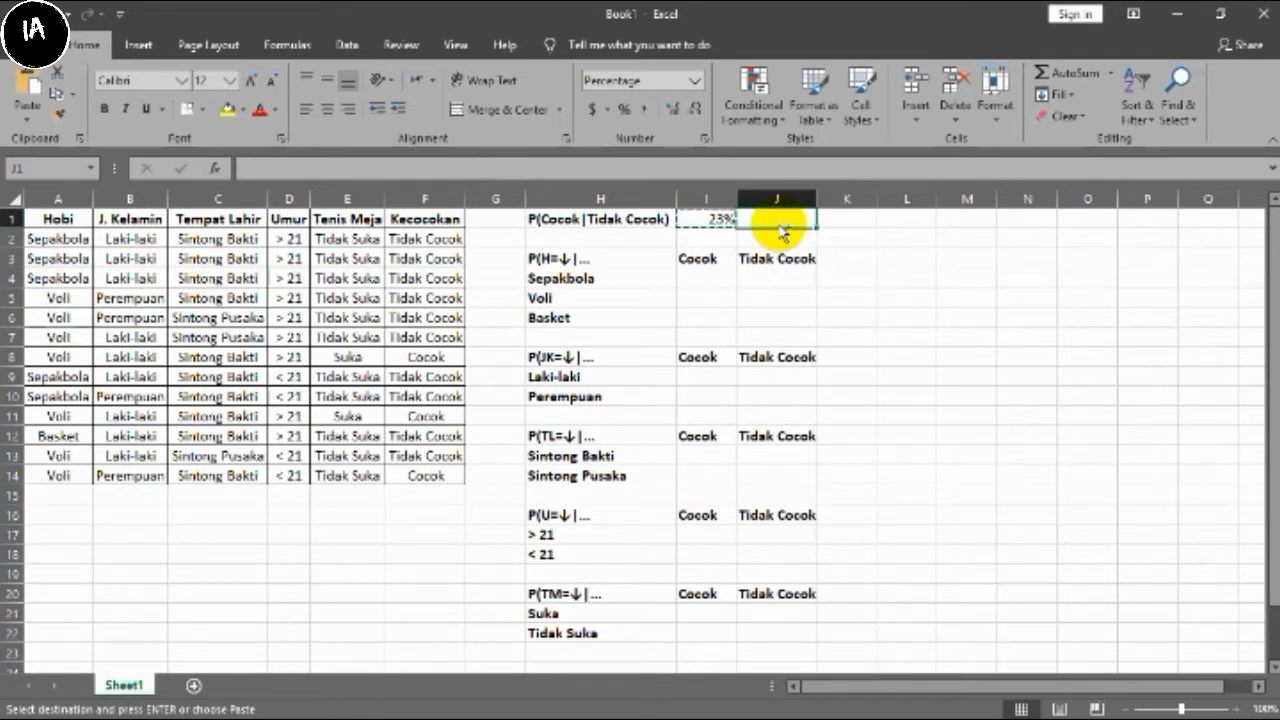
key("ctrl+v")
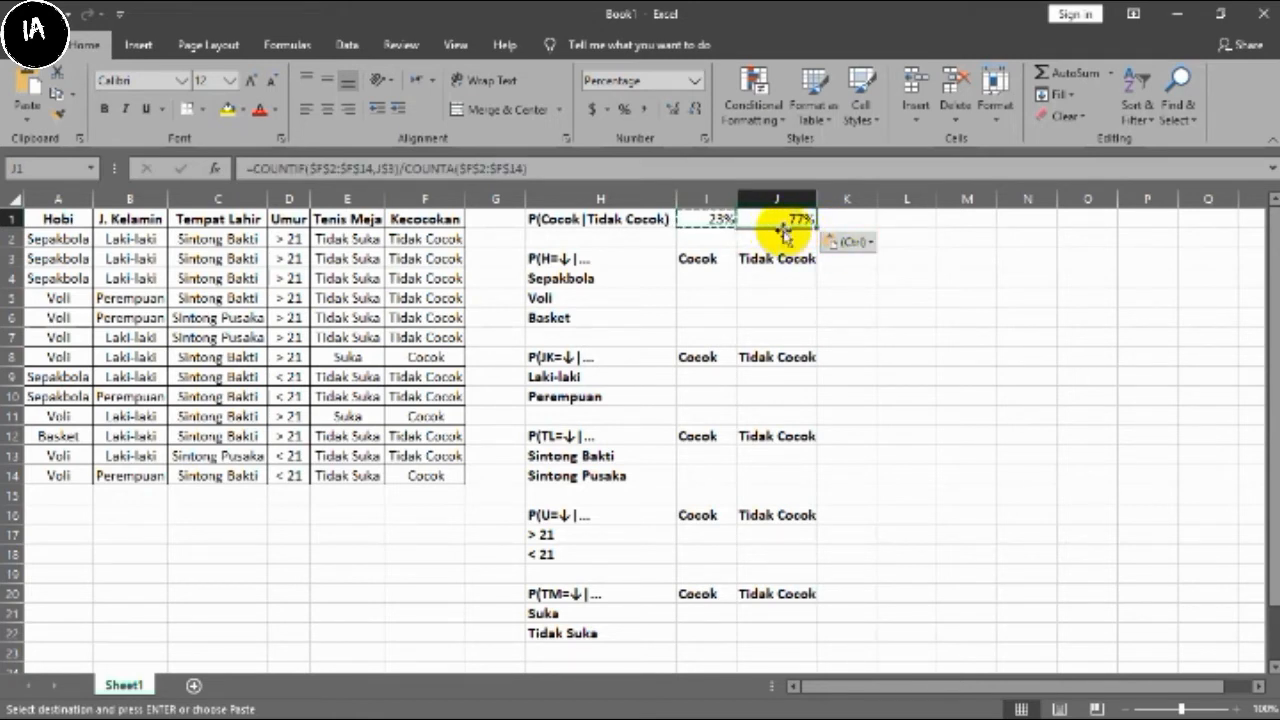
key("shift+Left")
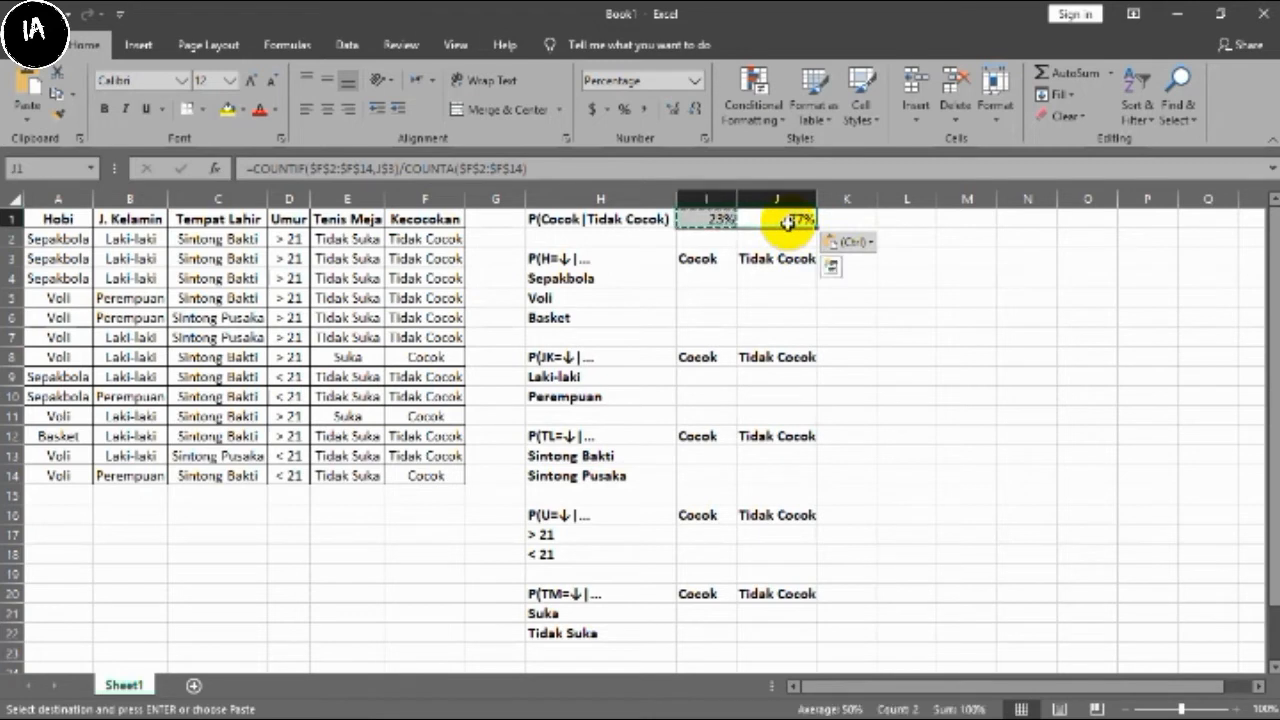
key("shift+Right")
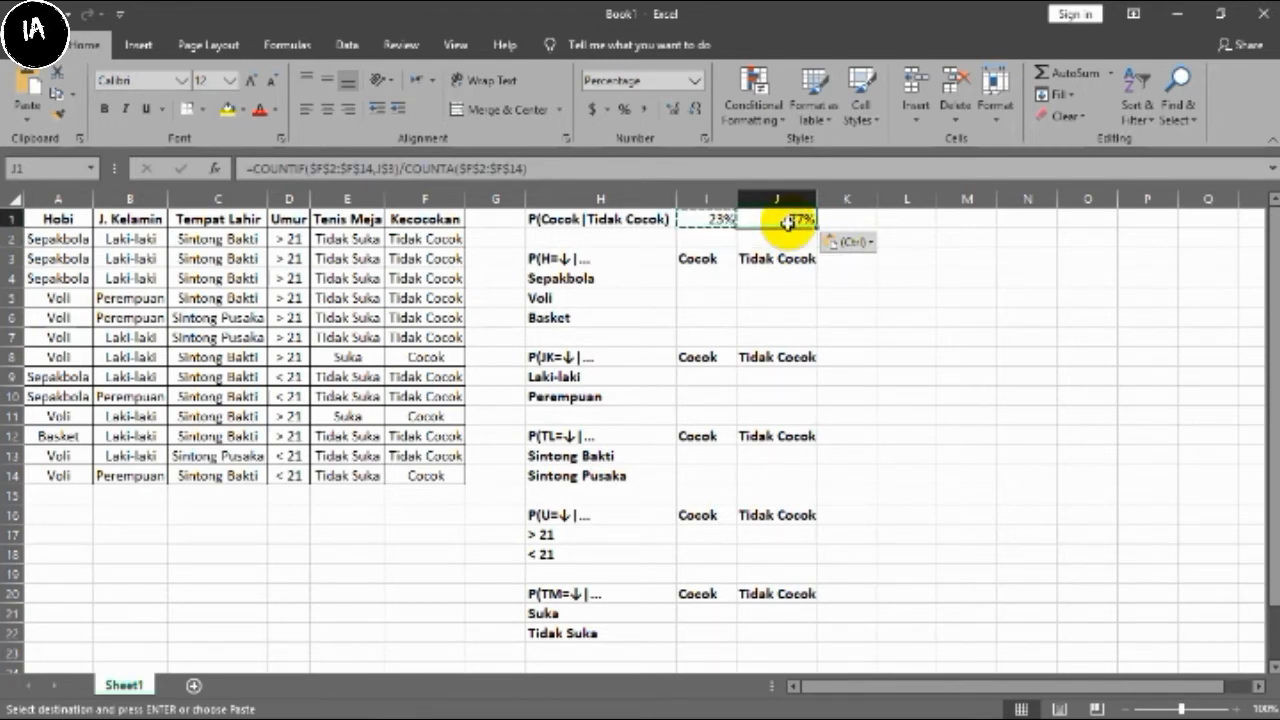
key("shift+Left")
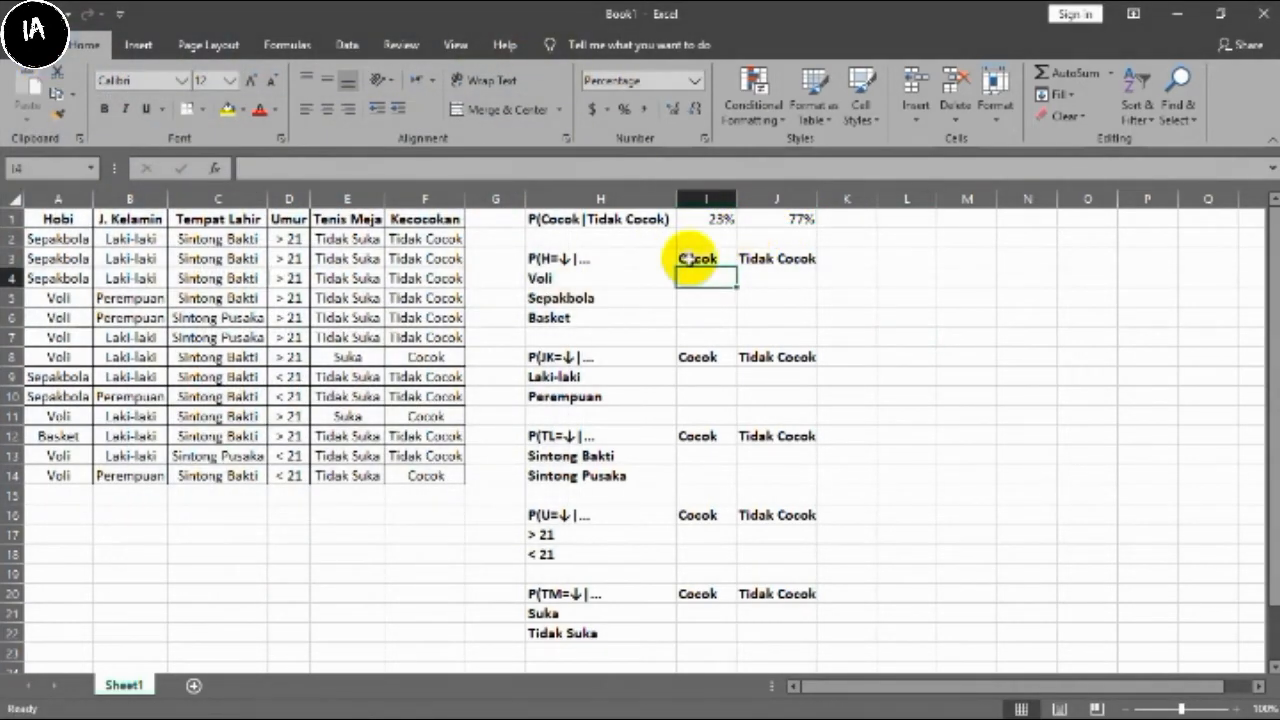
- Begin a COUNTIFS formula in I4 with the Hobi data as the absolute first criteria range $A$2:$A$14
type("=")
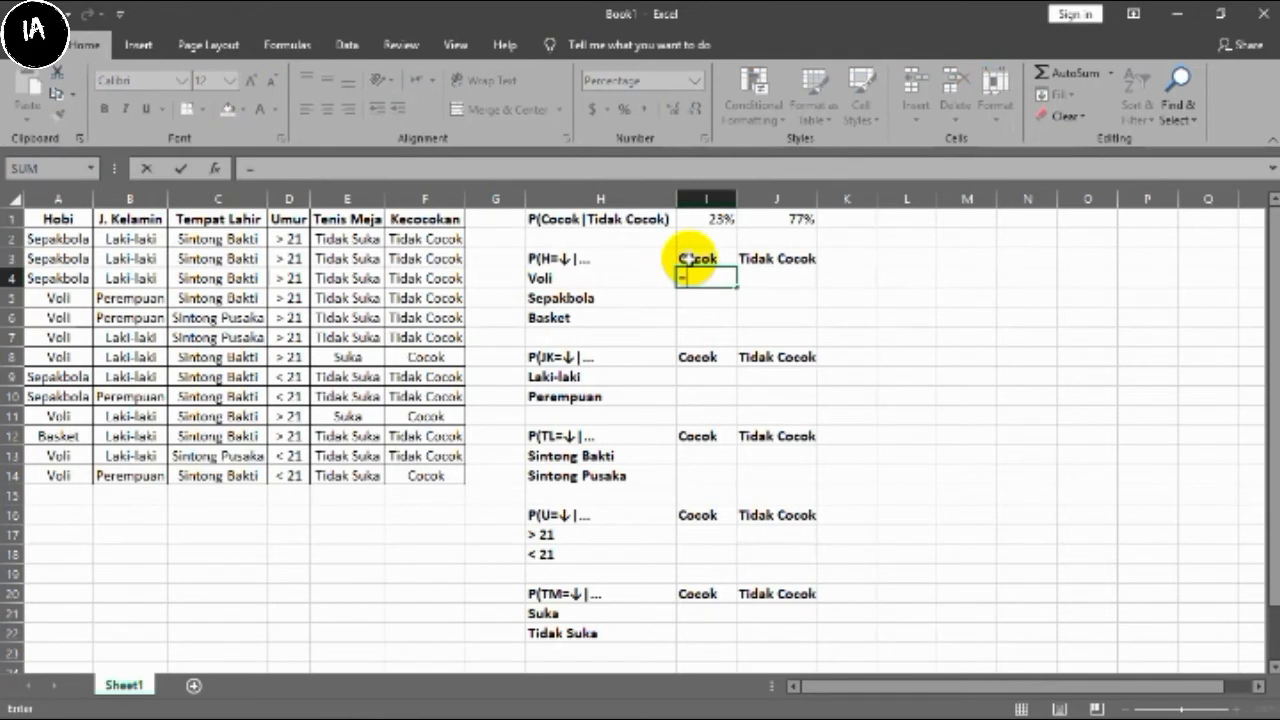
type("COUN")
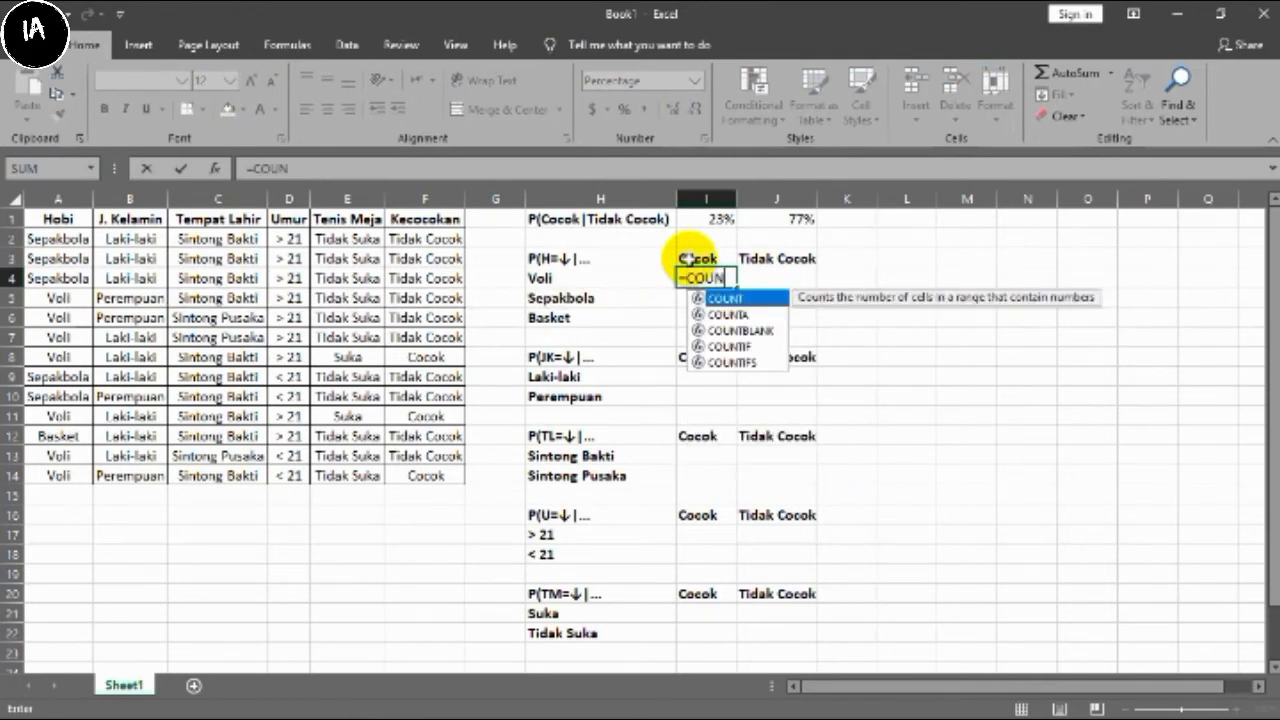
type("TIFS")
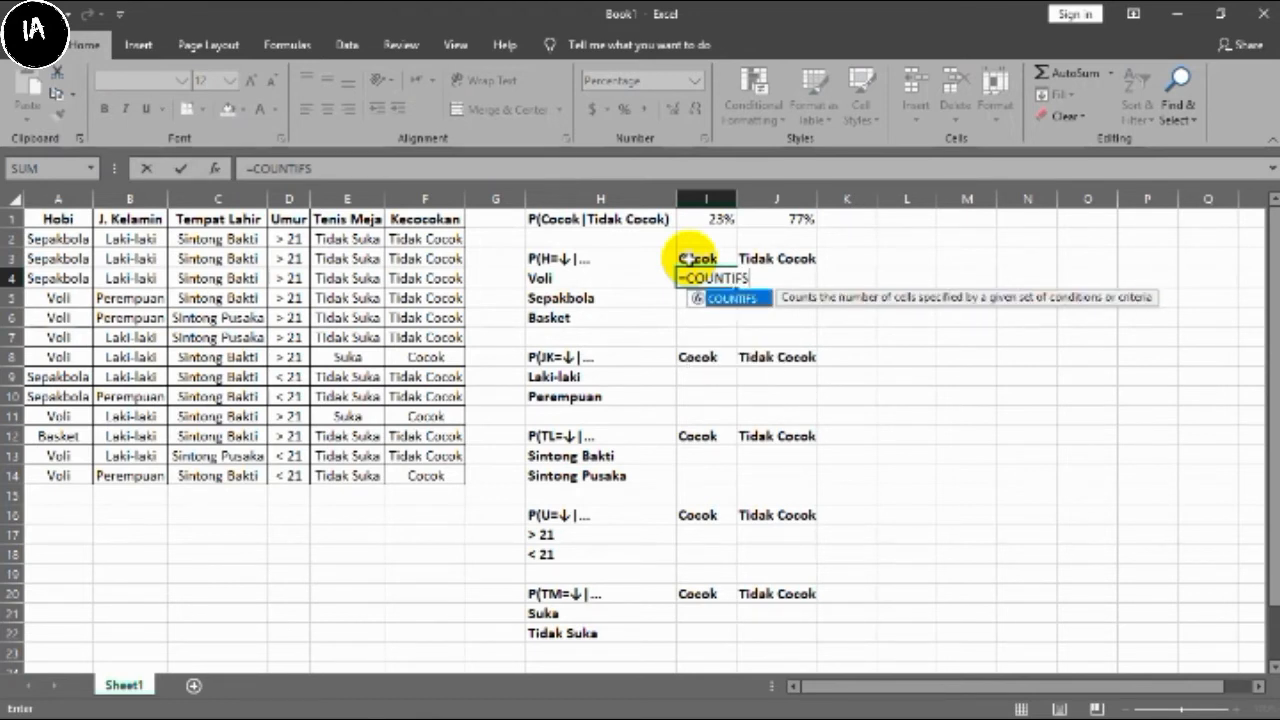
type("(")
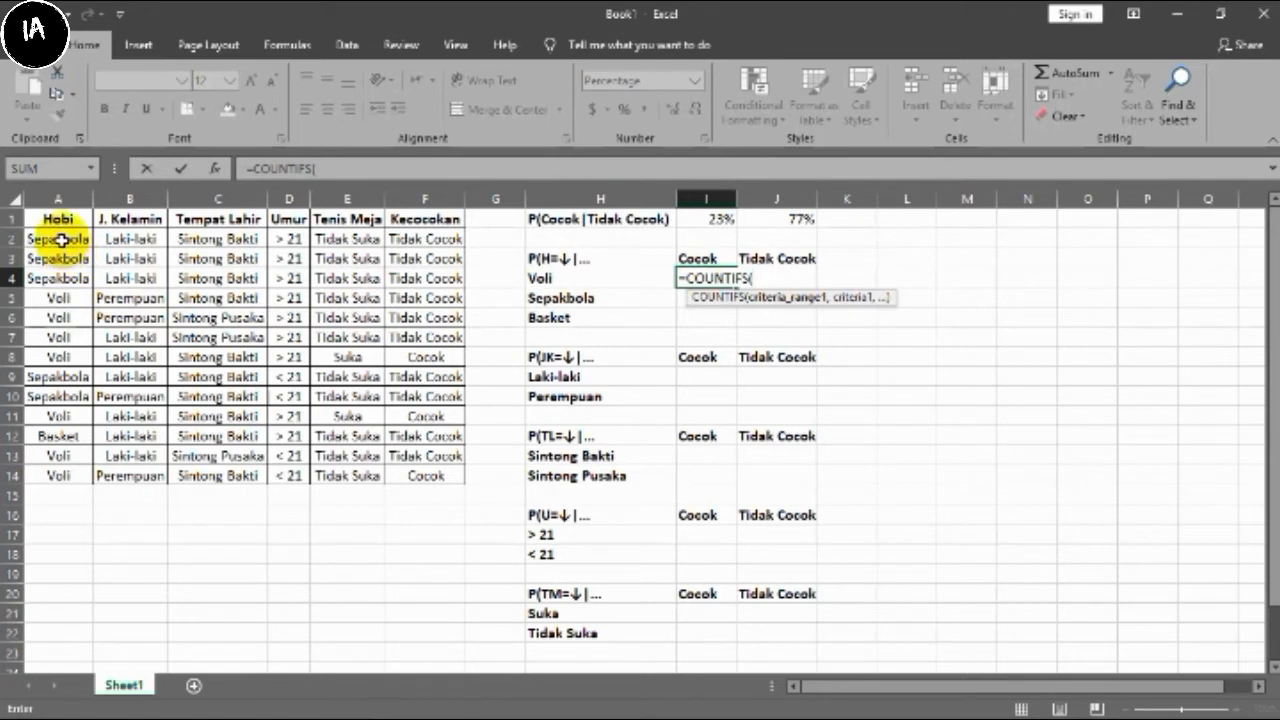
left_click_drag(58, 240, 66, 474)
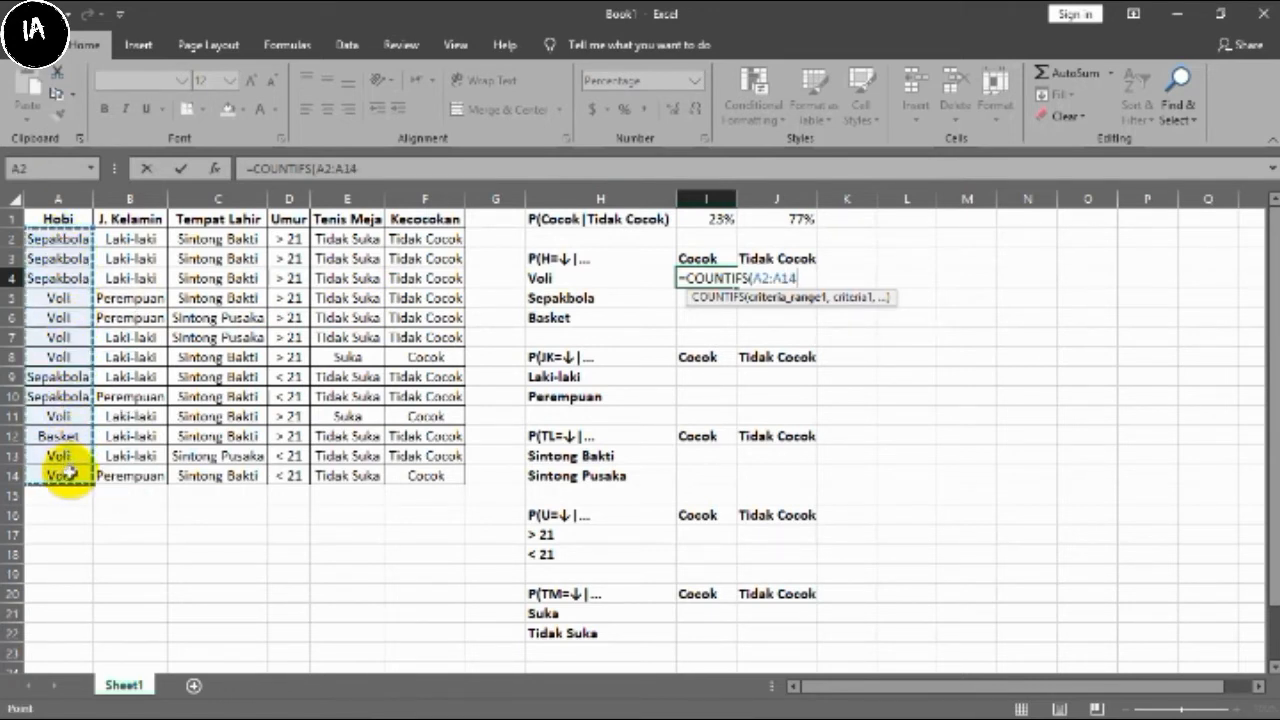
key("F4")
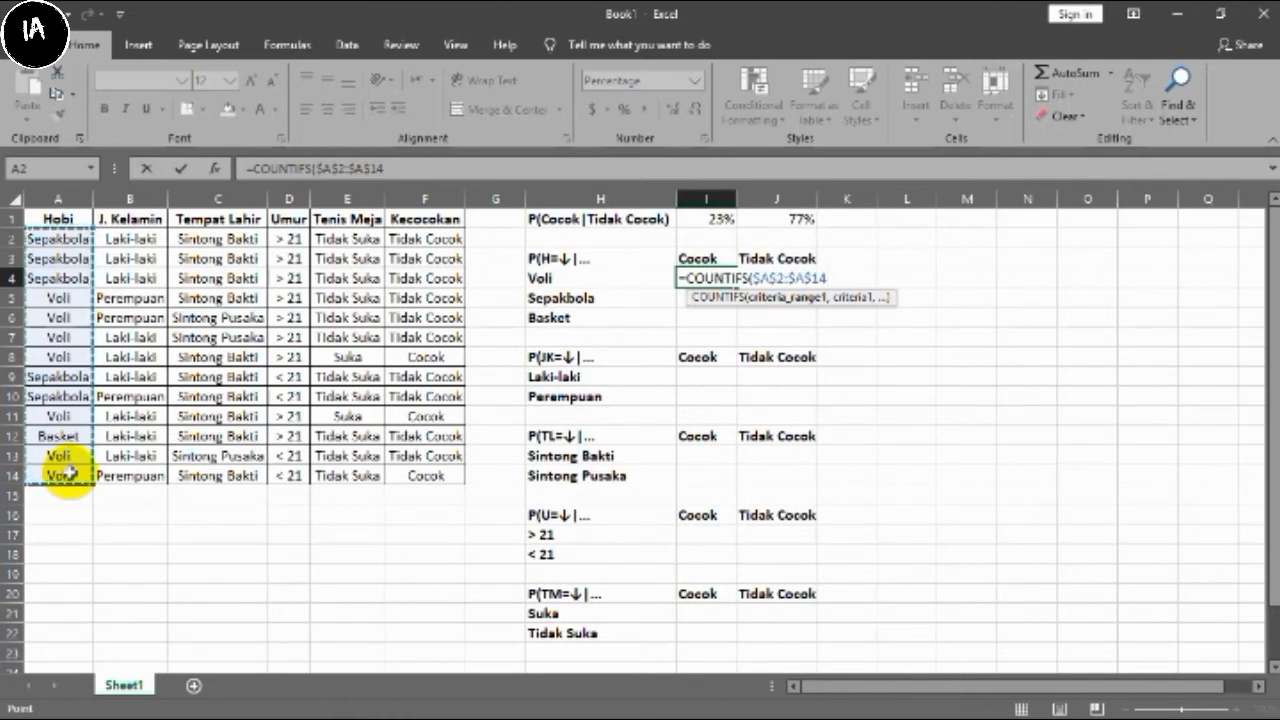
type(",")
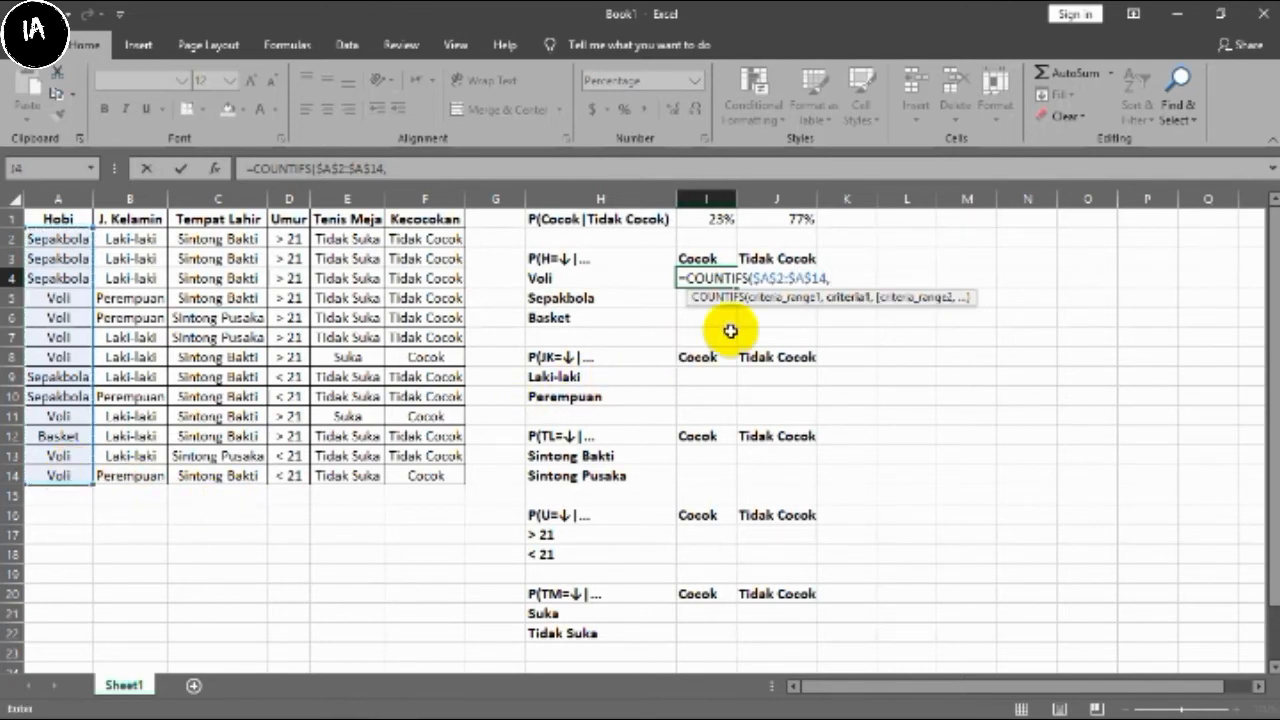
- Add the Voli label as the first COUNTIFS criterion, locking only its row as H$4
left_click(623, 282)
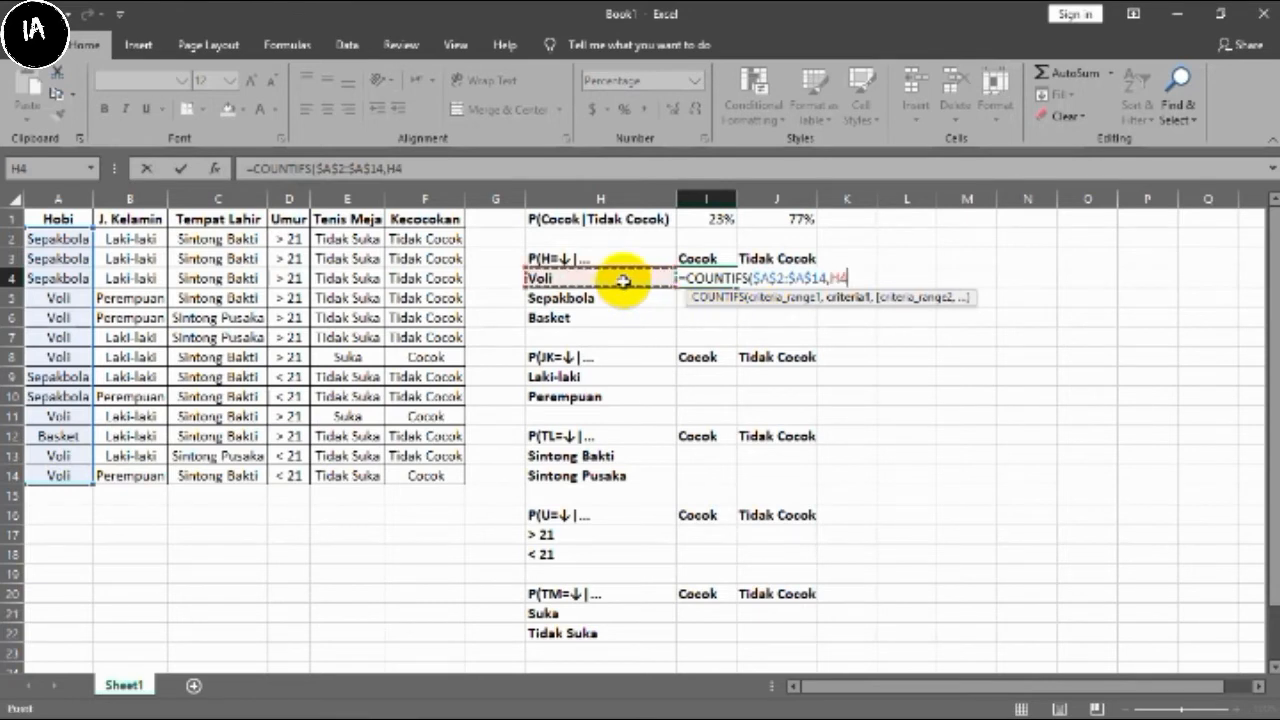
key("F4")
key("F4")
type(",")
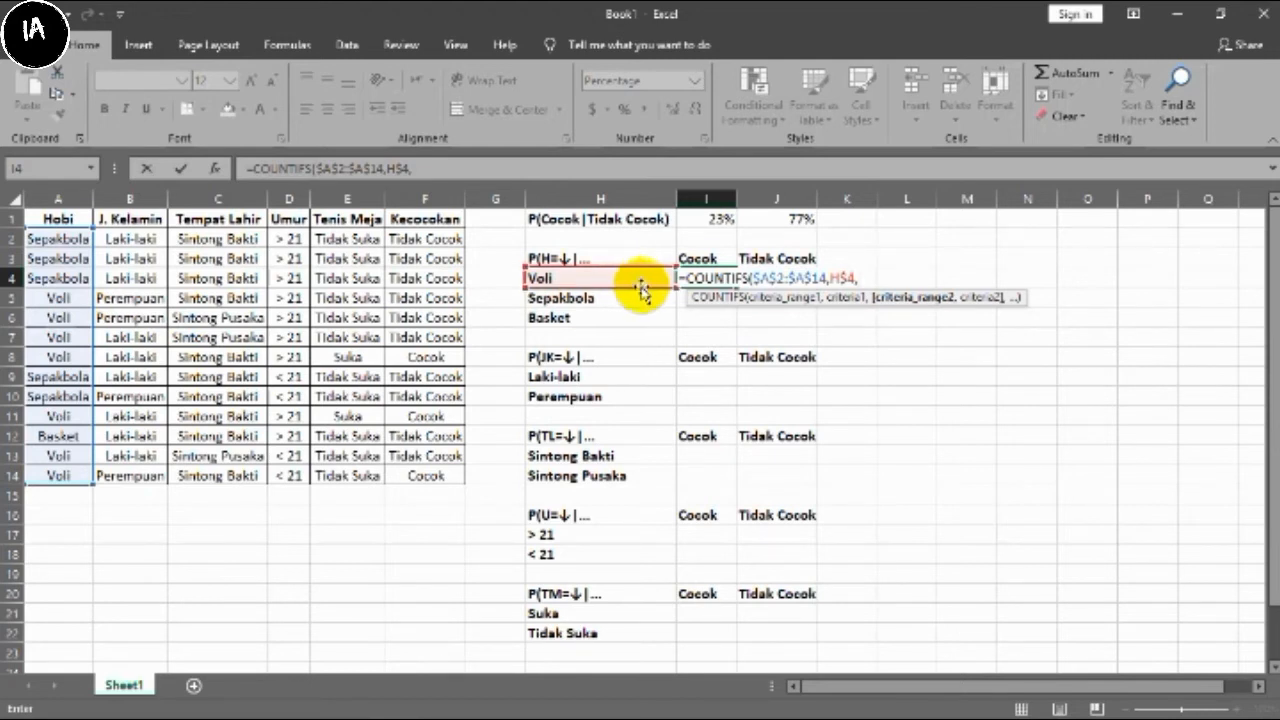
key("Left")
key("Left")
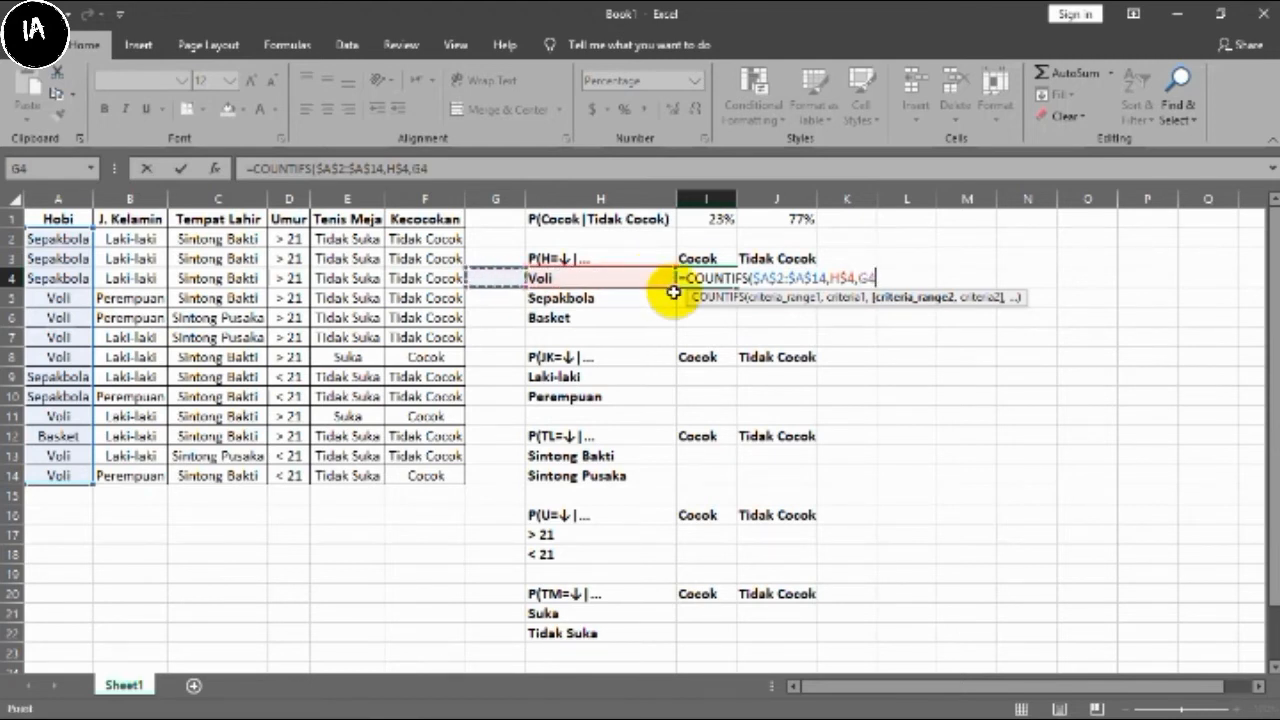
key("ctrl+z")
key("ctrl+z")
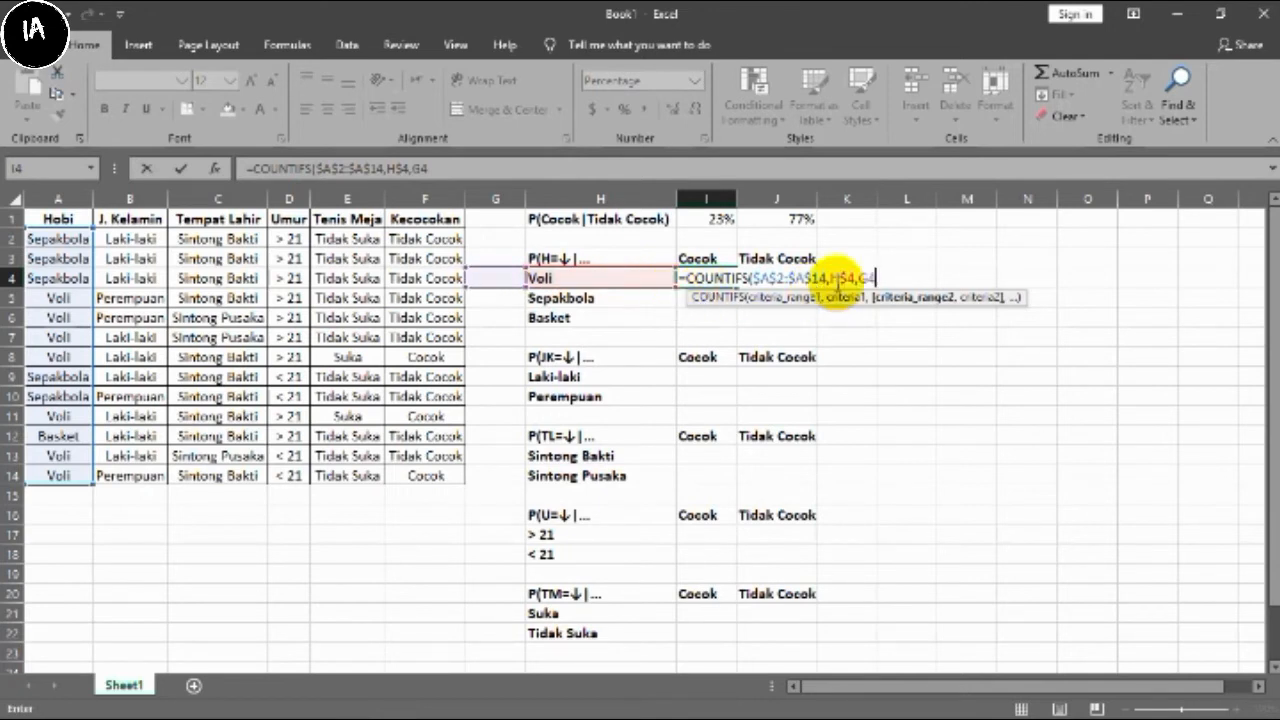
key("BackSpace")
key("BackSpace")
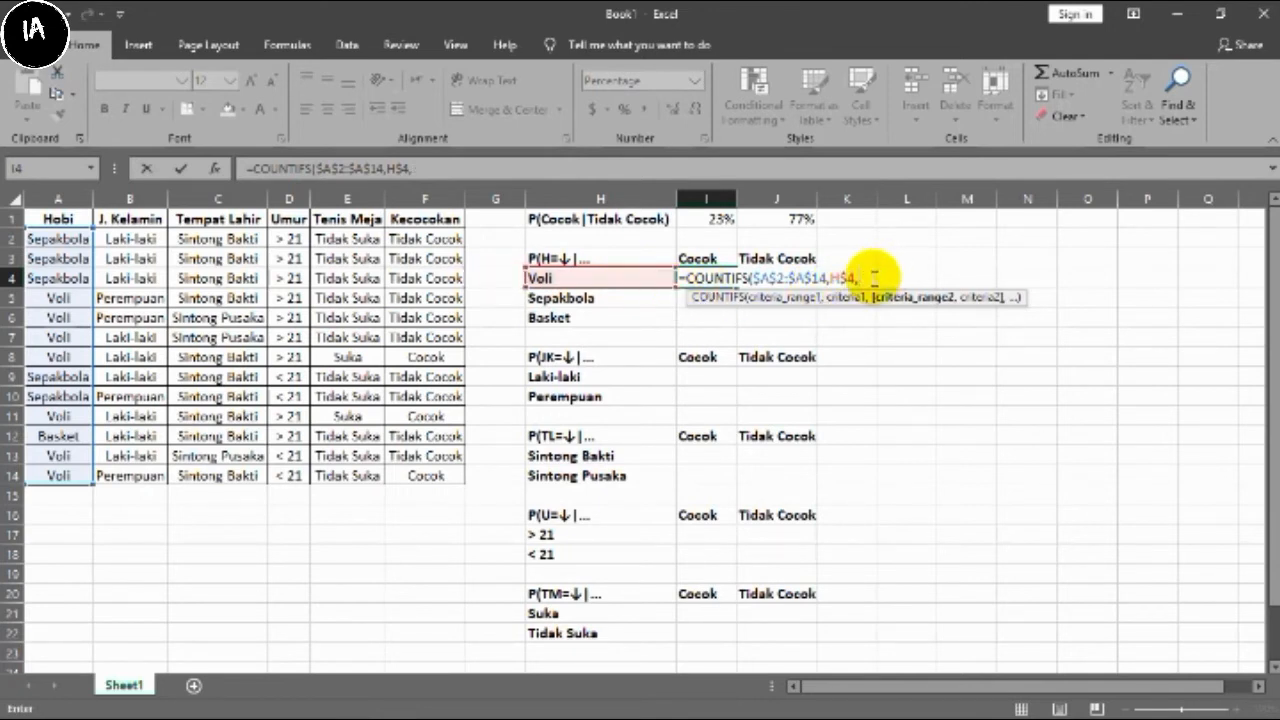
- Change the Voli criterion in the I4 formula so that only its column is locked, as $H4
left_click(842, 277)
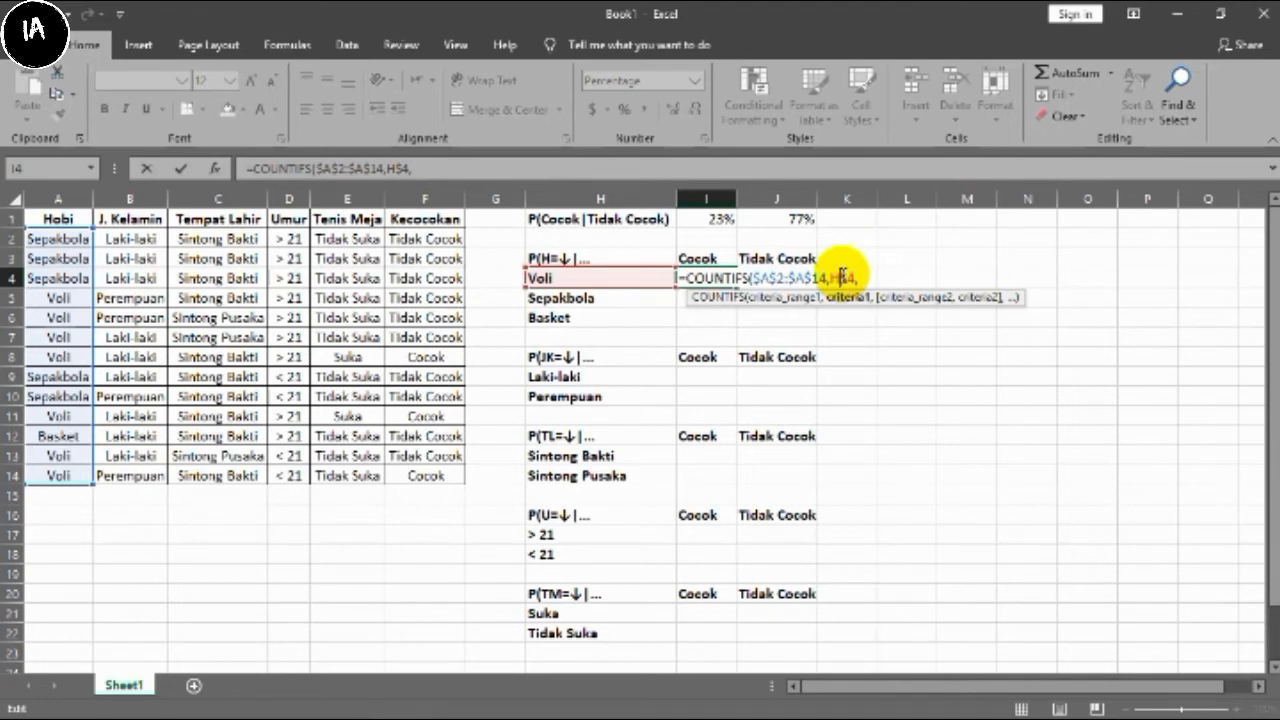
key("F4")
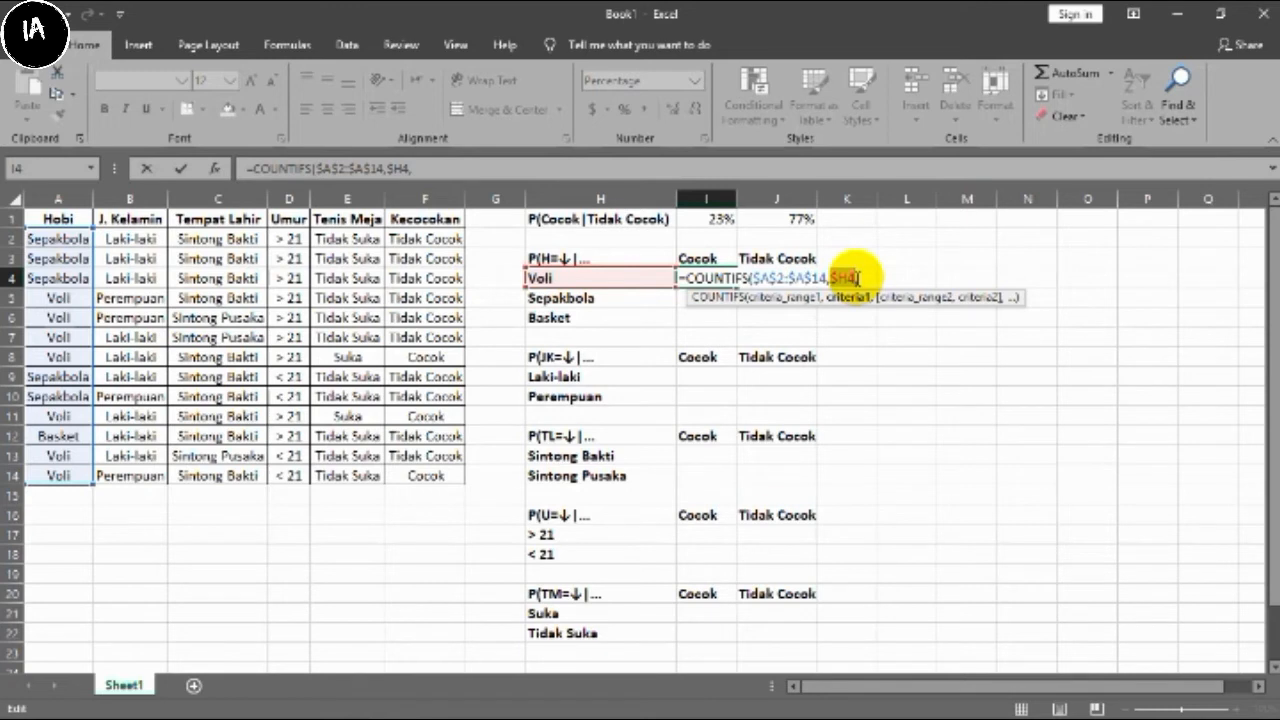
left_click(858, 278)
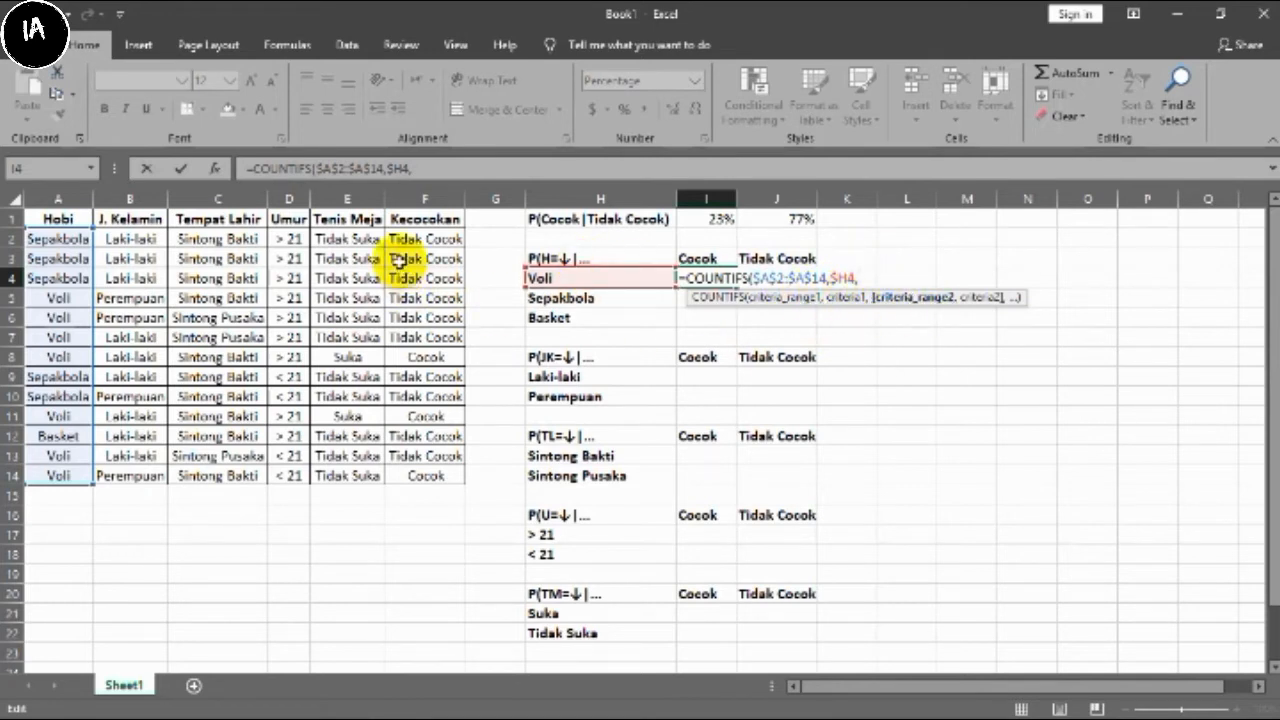
- Add the Kecocokan data as the second COUNTIFS criteria range, made absolute as $F$2:$F$14
left_click(406, 239)
left_click_drag(408, 239, 443, 471)
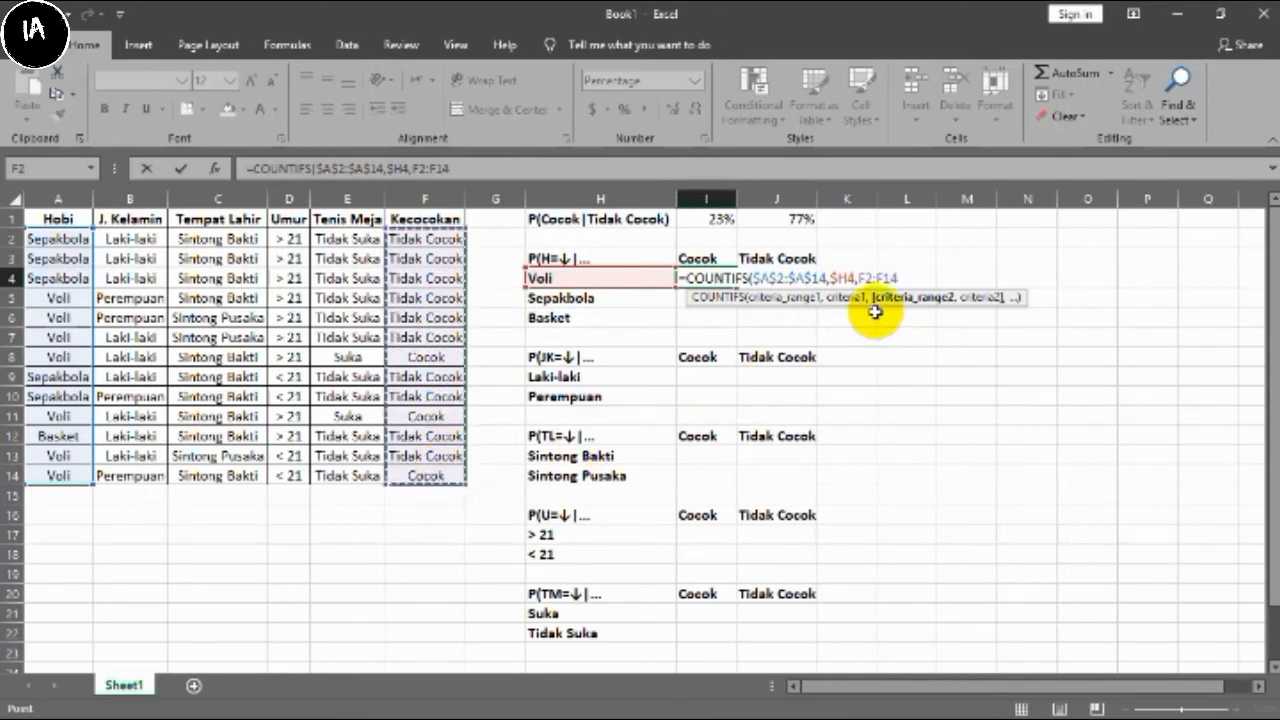
key("F4")
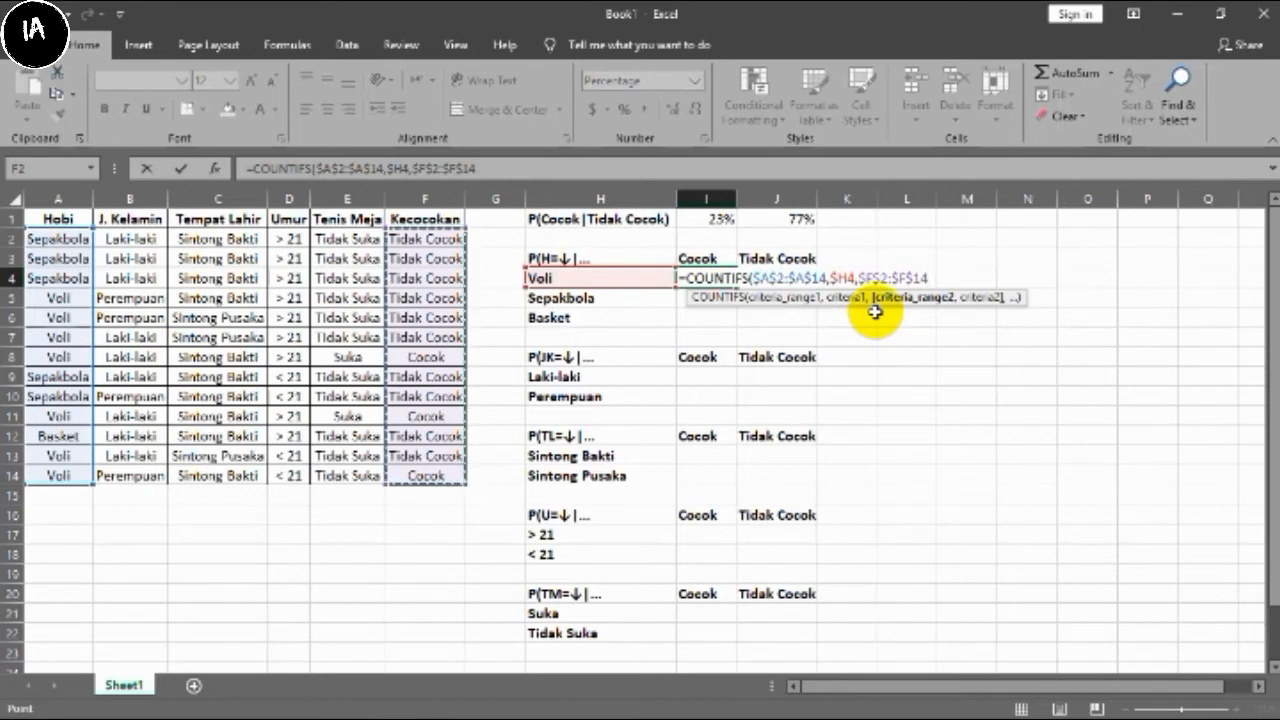
type(",")
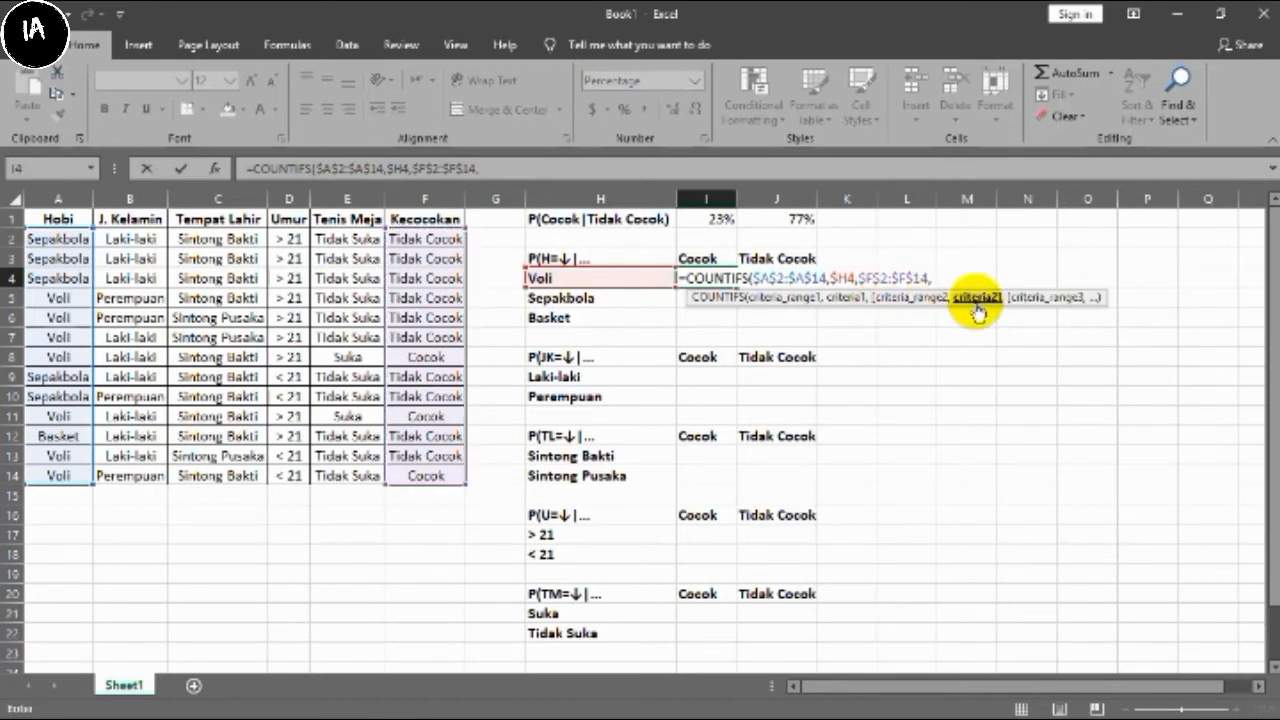
- Add the Cocok heading as the second criterion, locking only its row as I$3, and close the COUNTIFS
left_click(709, 258)
key("F4")
key("F4")
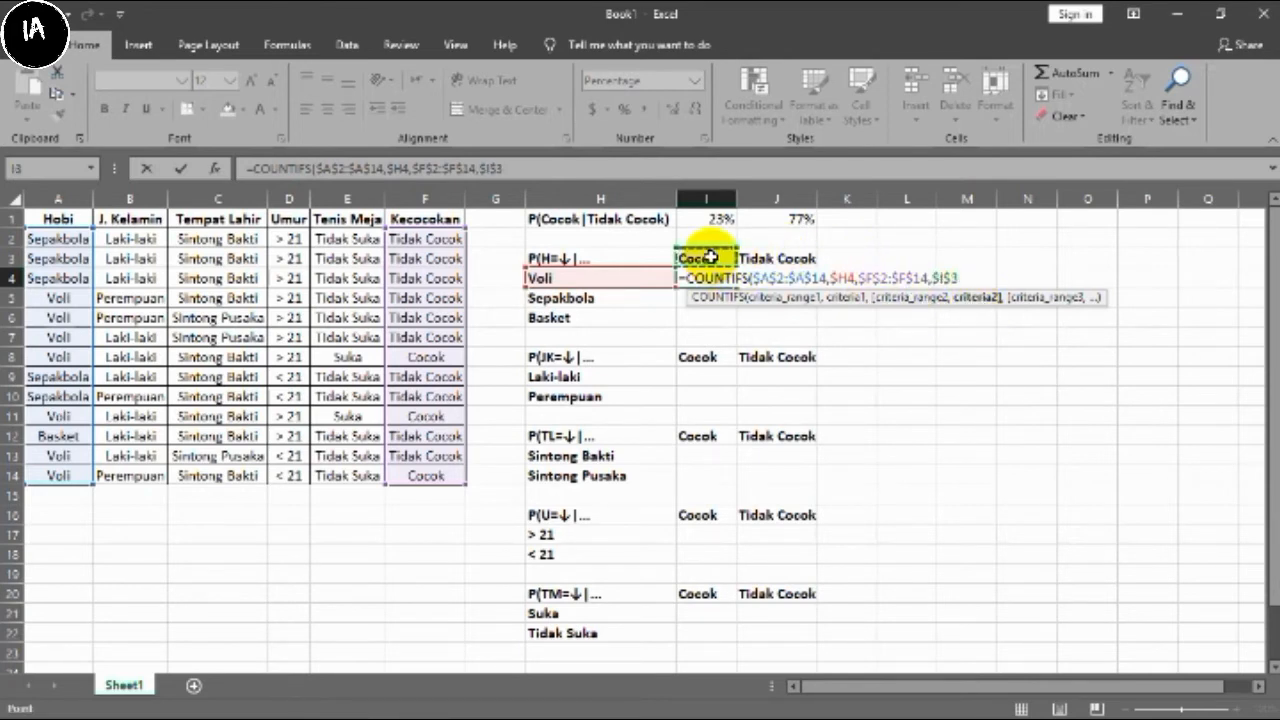
type(")")
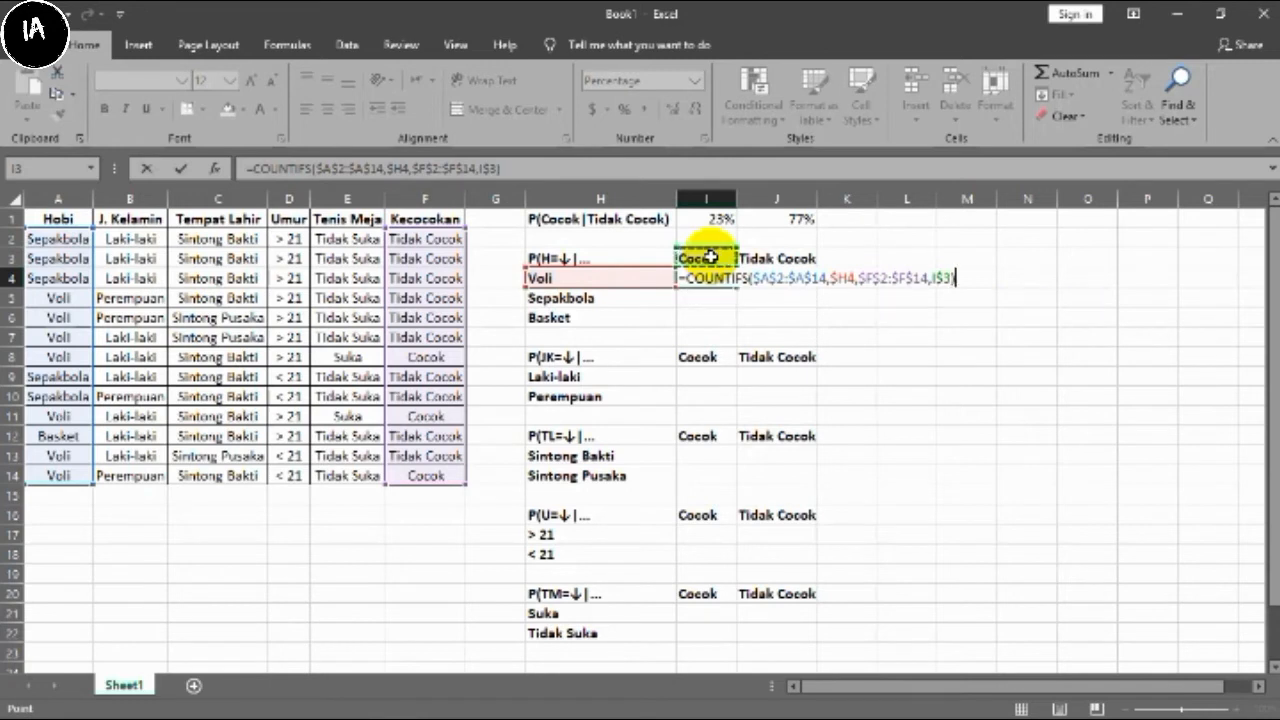
- Begin a COUNTIF function after the closed COUNTIFS in I4
type("COUT")
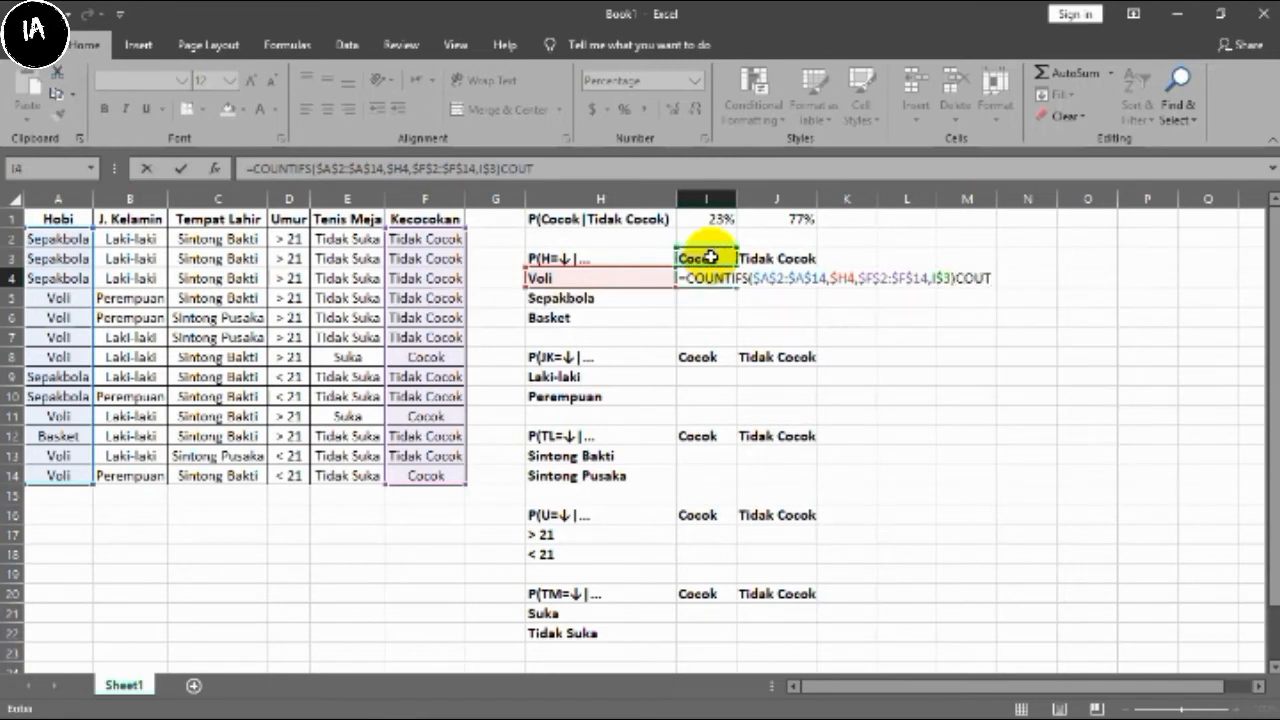
key("BackSpace")
type("NTIF")
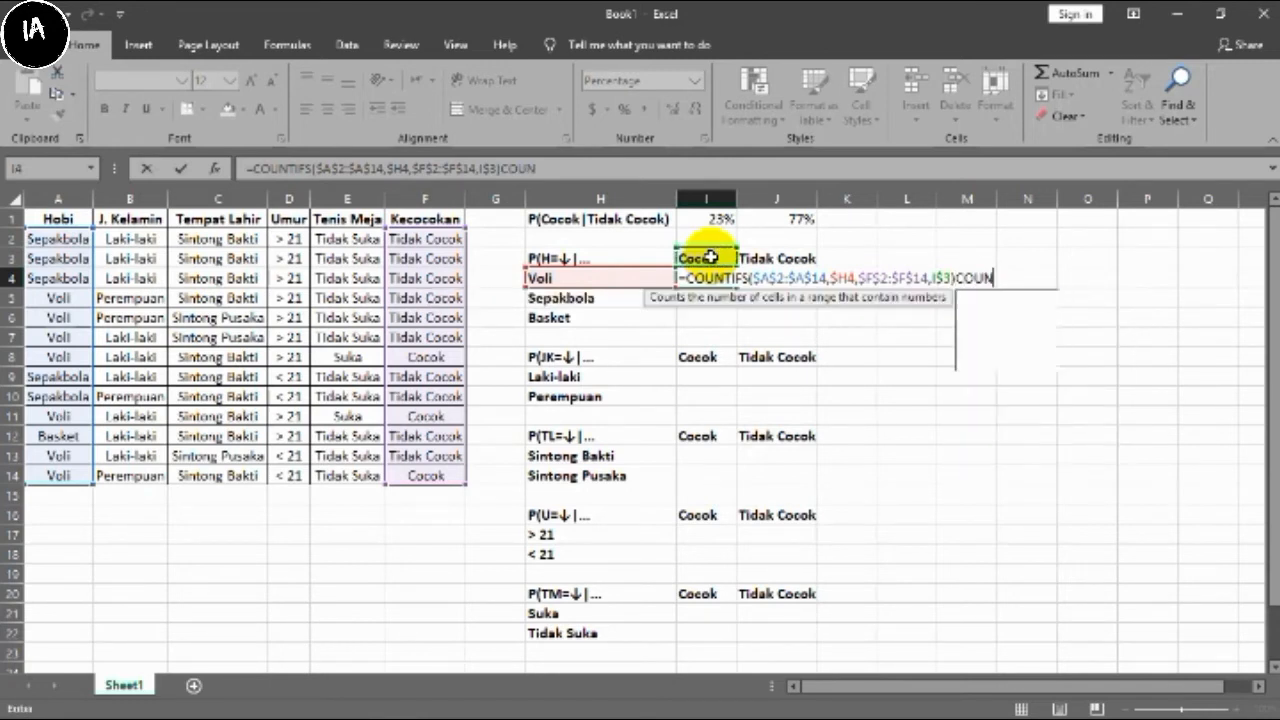
type("(")
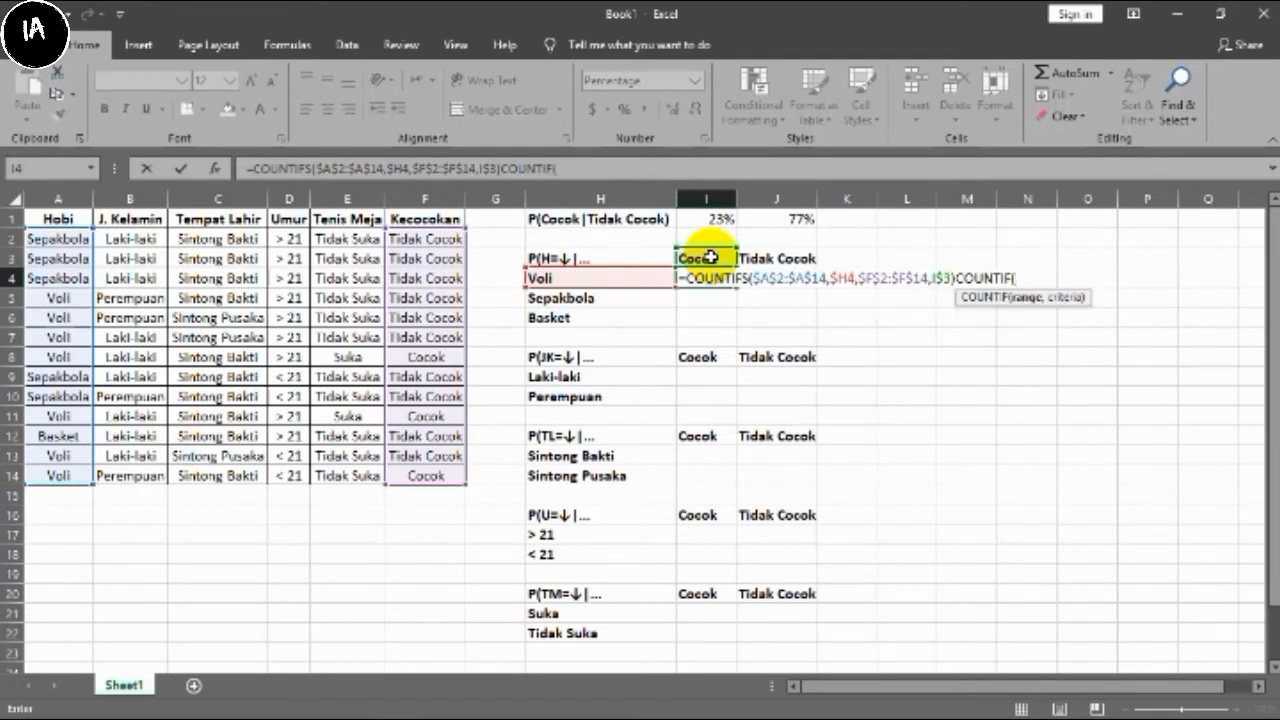
key("Left")
key("Left")
key("Left")
key("Right")
key("Right")
key("Right")
key("Right")
key("Right")
key("BackSpace")
key("BackSpace")
- Insert the division sign before the COUNTIF in I4 and give it the Kecocokan data as absolute range $F$2:$F$14
left_click(957, 277)
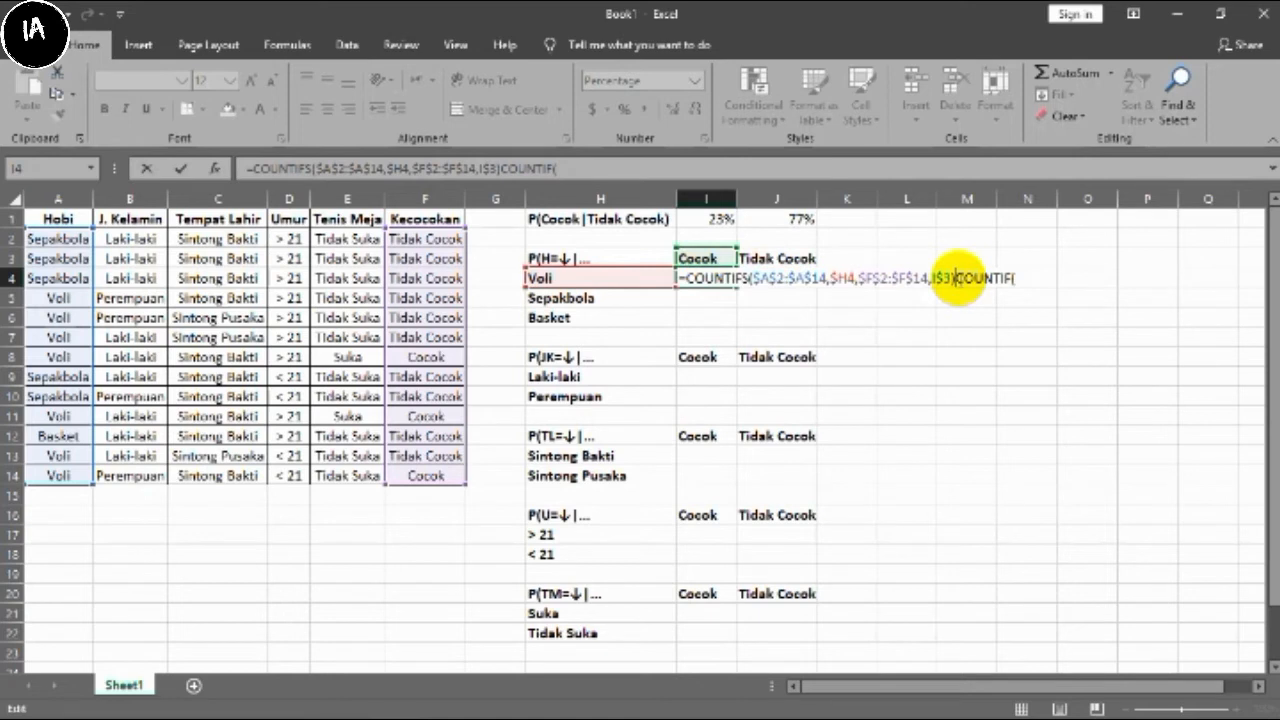
type("/")
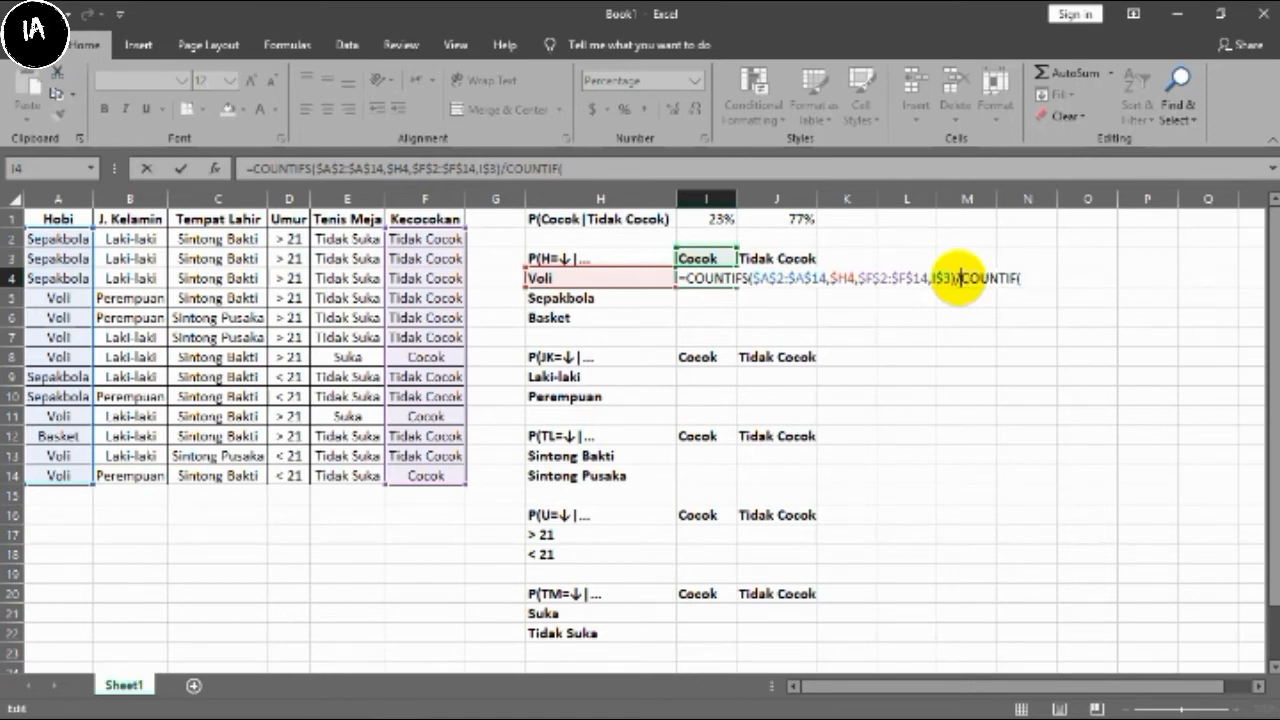
left_click(1025, 279)
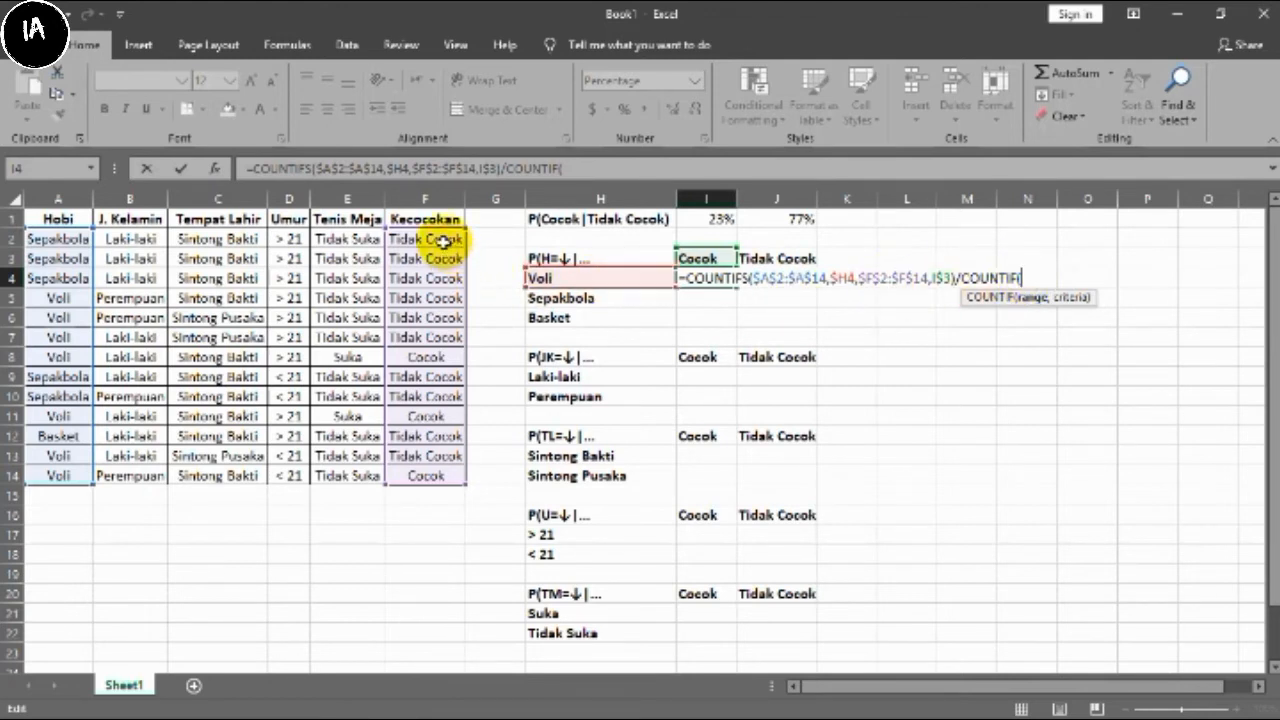
left_click(442, 240)
left_click_drag(442, 240, 437, 475)
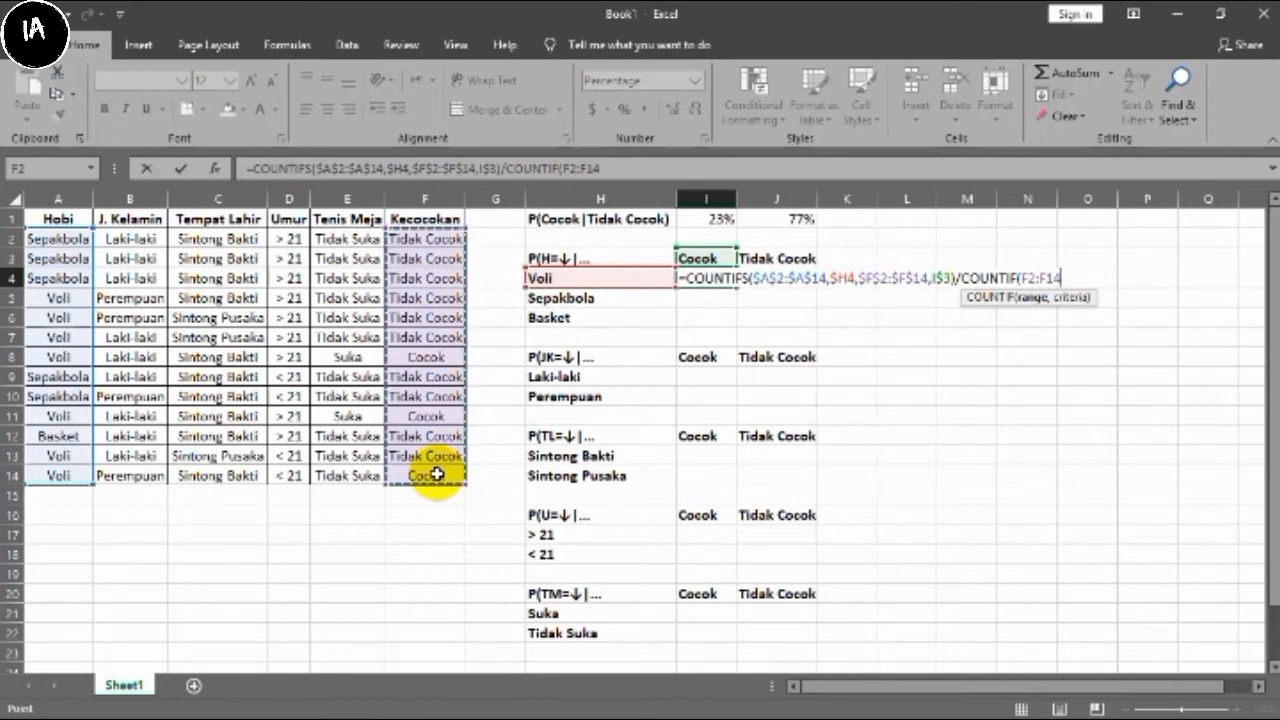
key("F4")
type(",")
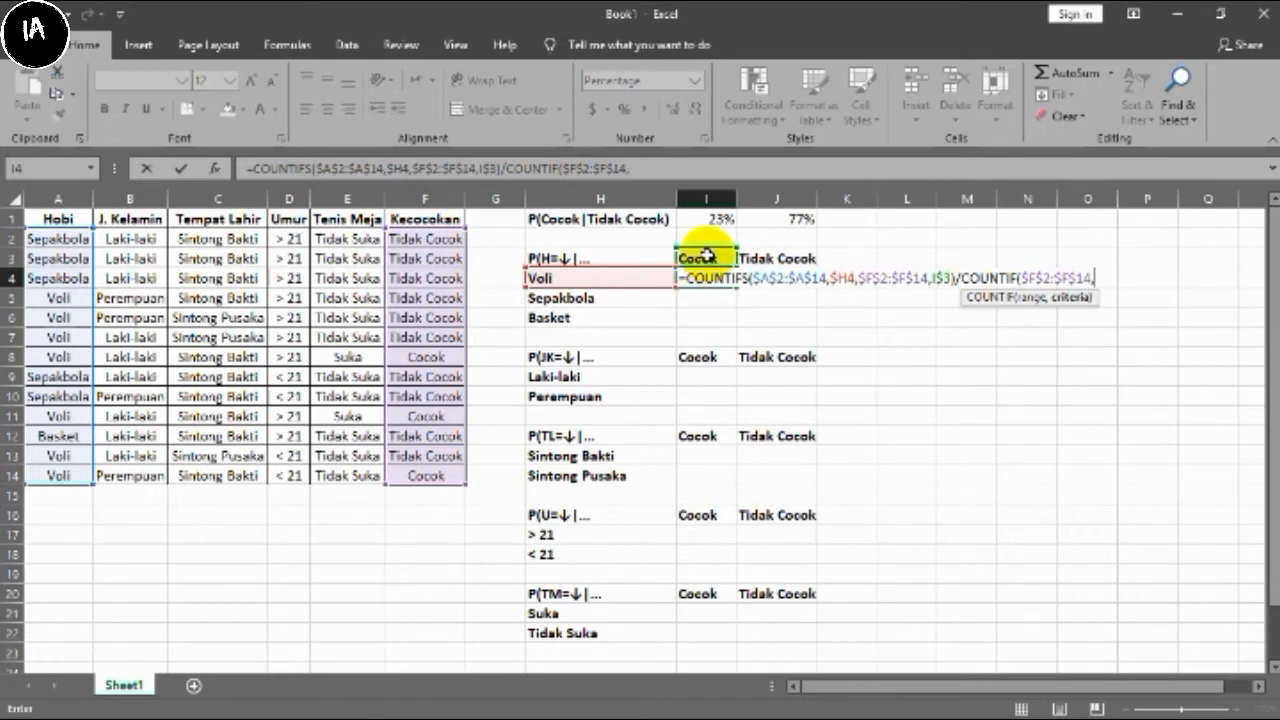
- Complete the COUNTIF divisor with the Cocok heading as criterion I$3 and enter the finished formula in I4
left_click(707, 258)
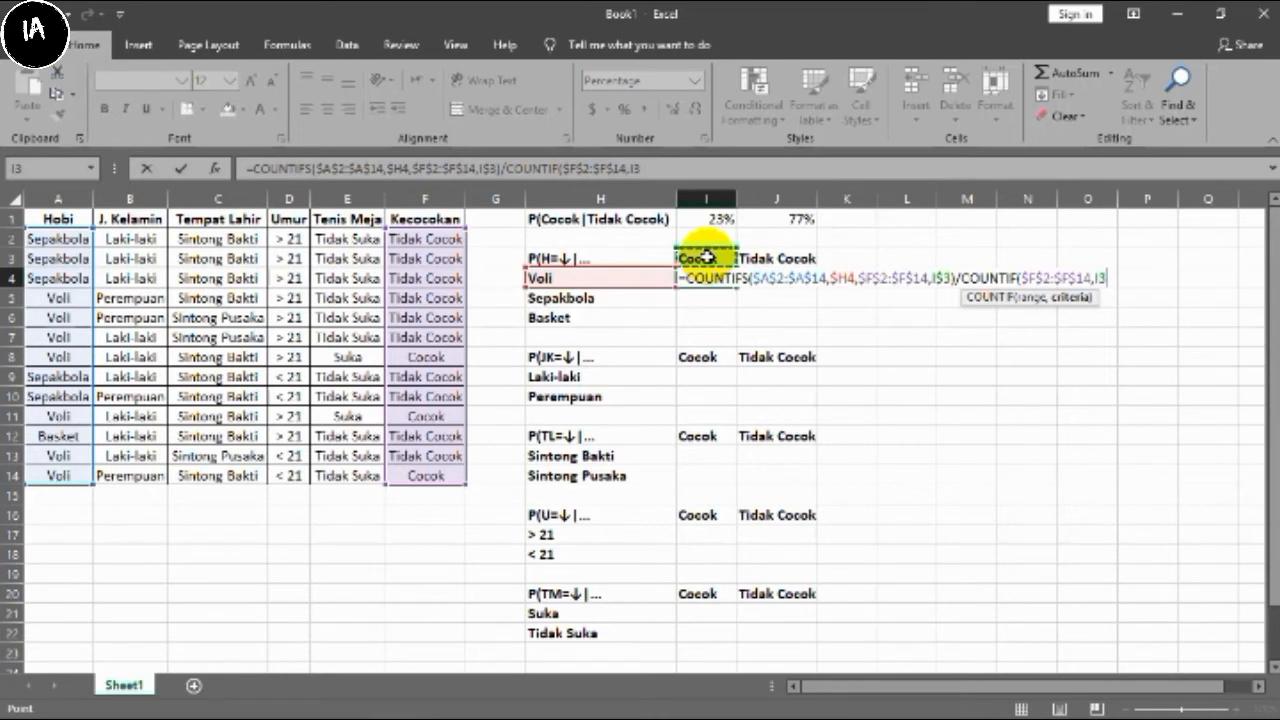
key("F4")
key("F4")
type(")")
key("Return")
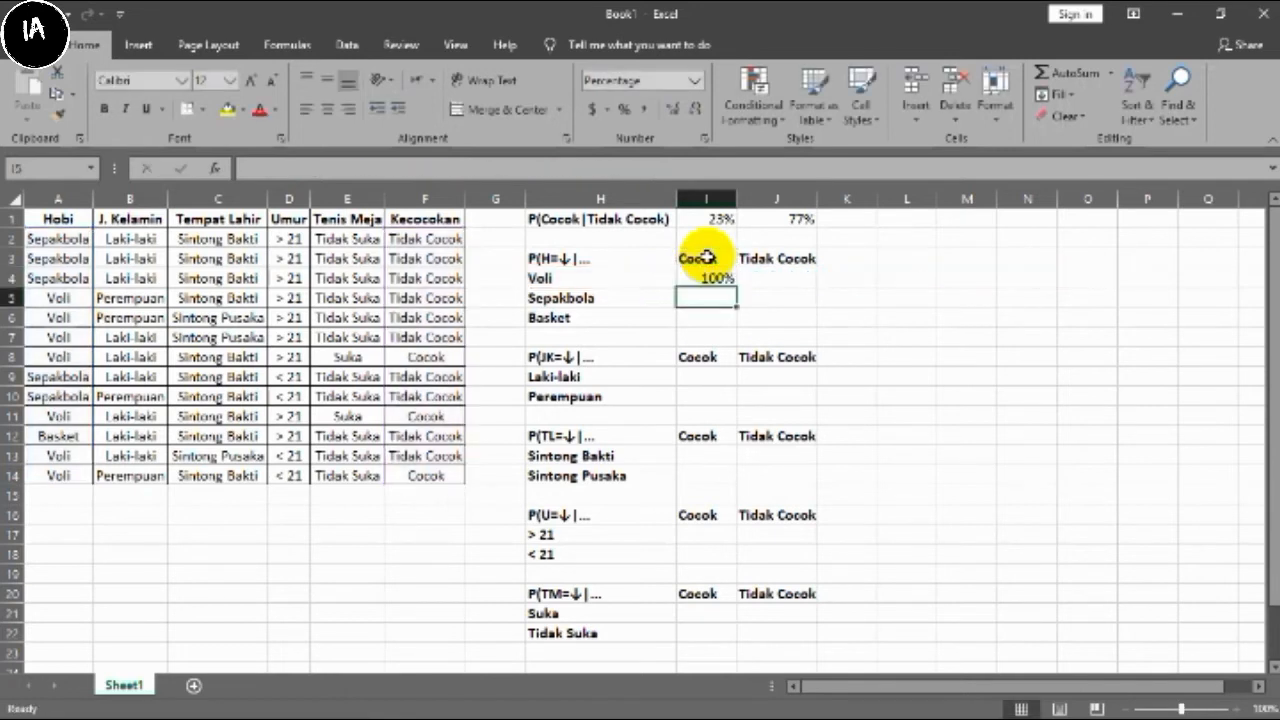
- Copy the Voli formula from I4 to J4 for the Tidak Cocok probability
key("Up")
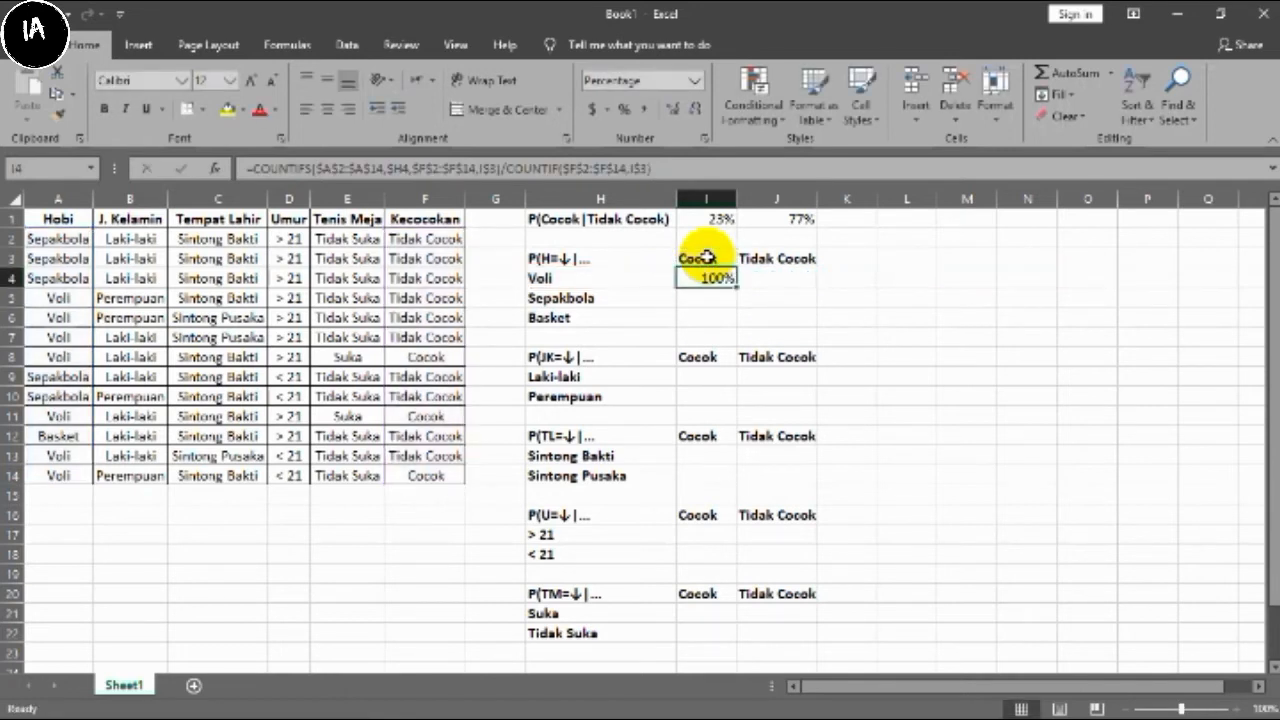
key("ctrl+c")
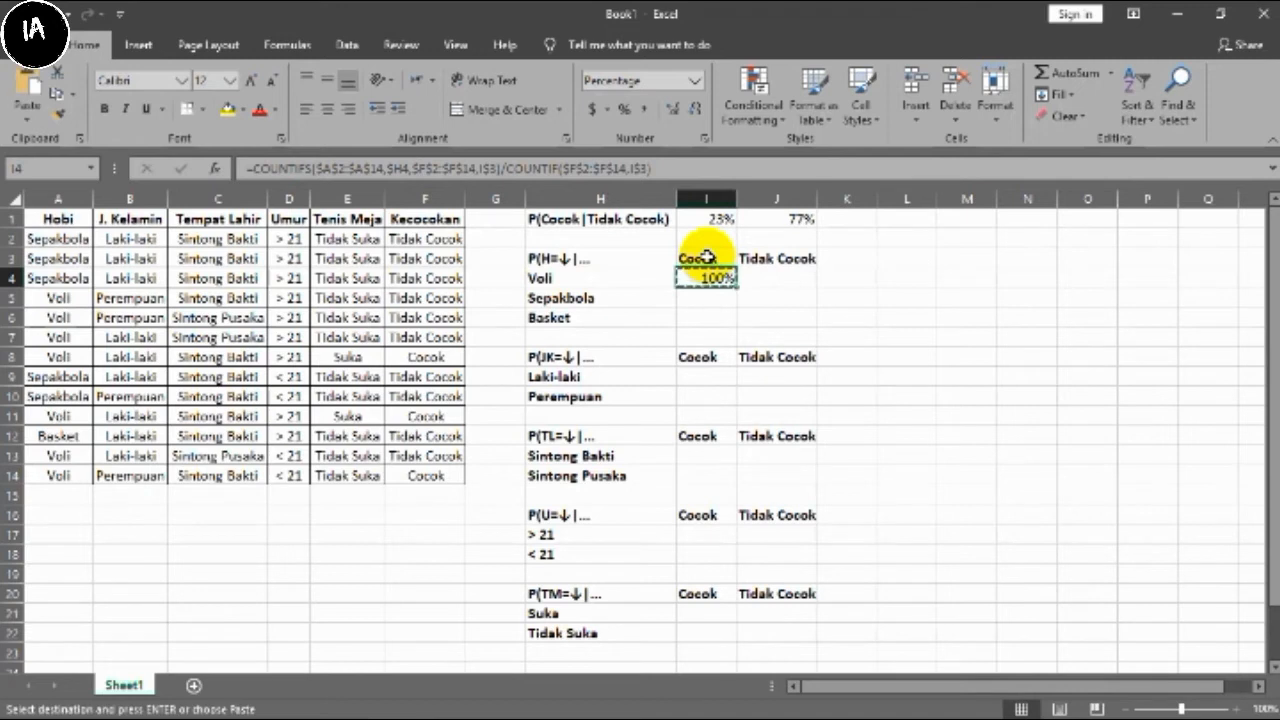
key("Right")
key("ctrl+v")
- Paste the copied formula into I5:J6 for the Sepakbola and Basket probabilities
key("Down")
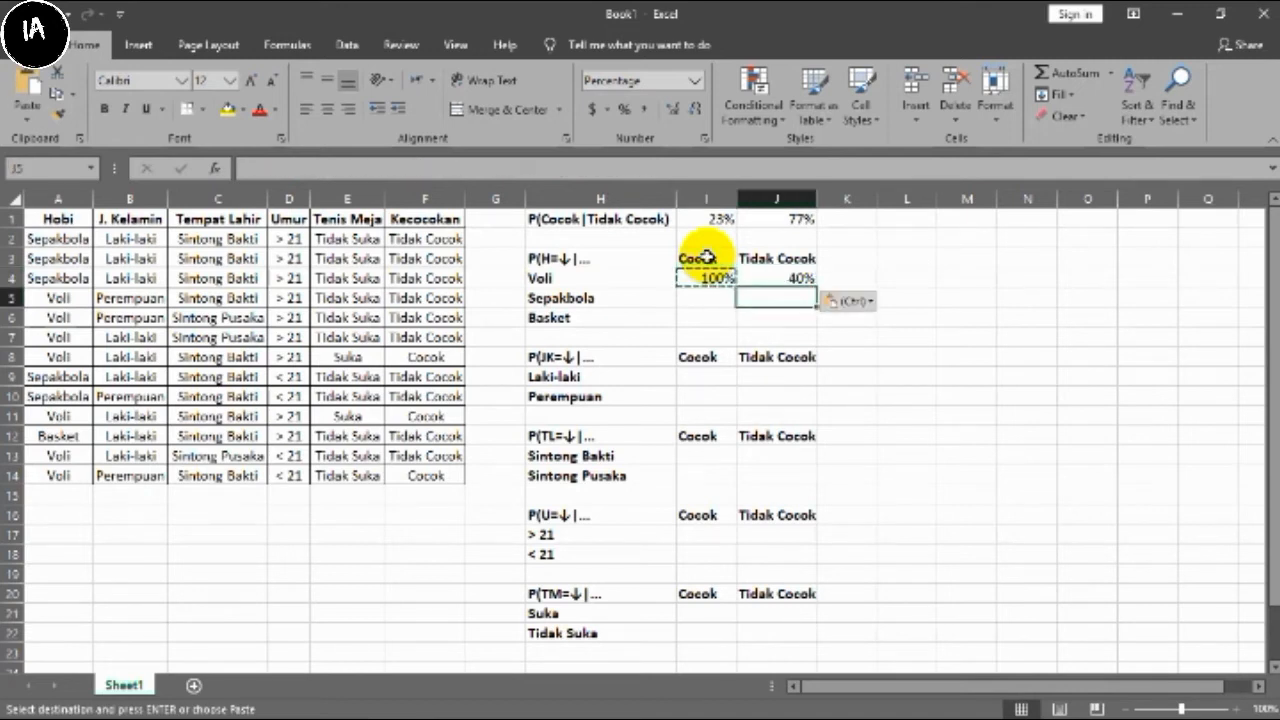
key("Left")
key("shift+Right")
key("shift+Down")
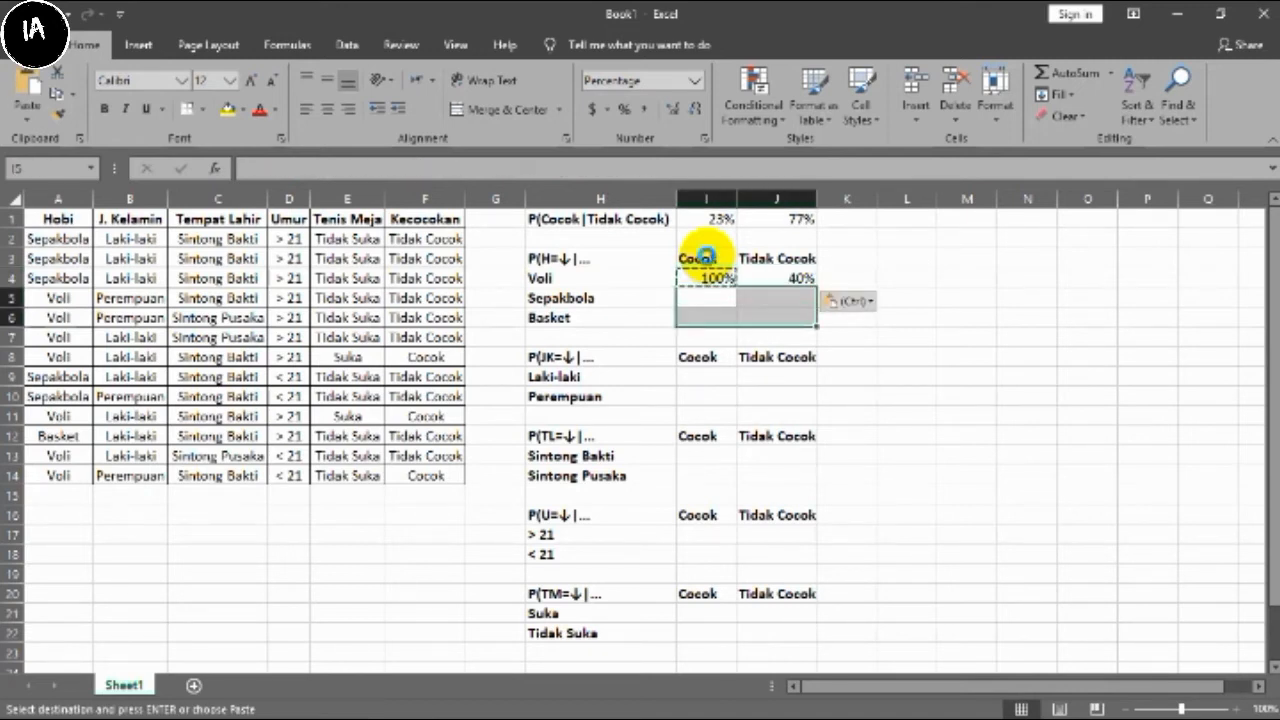
key("ctrl+v")
key("Right")
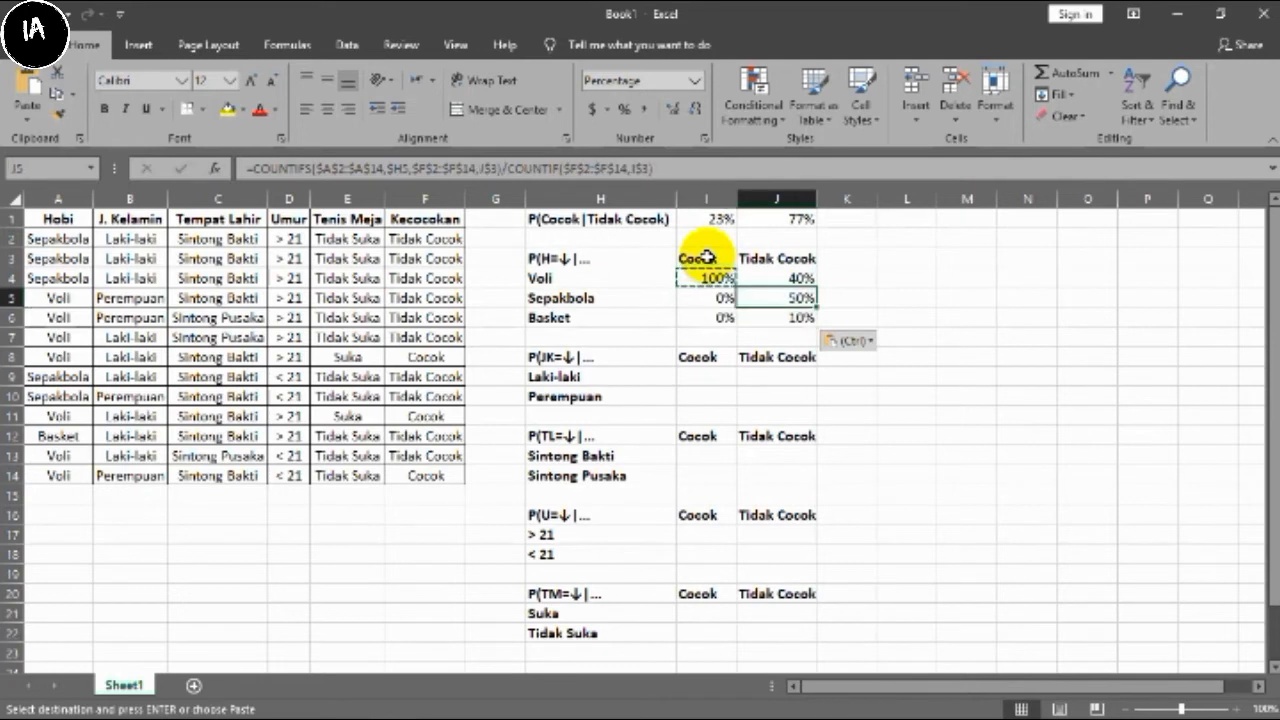
- Examine the Cocok and Tidak Cocok probabilities for Voli, Sepakbola and Basket in I4:J6
left_click(872, 295)
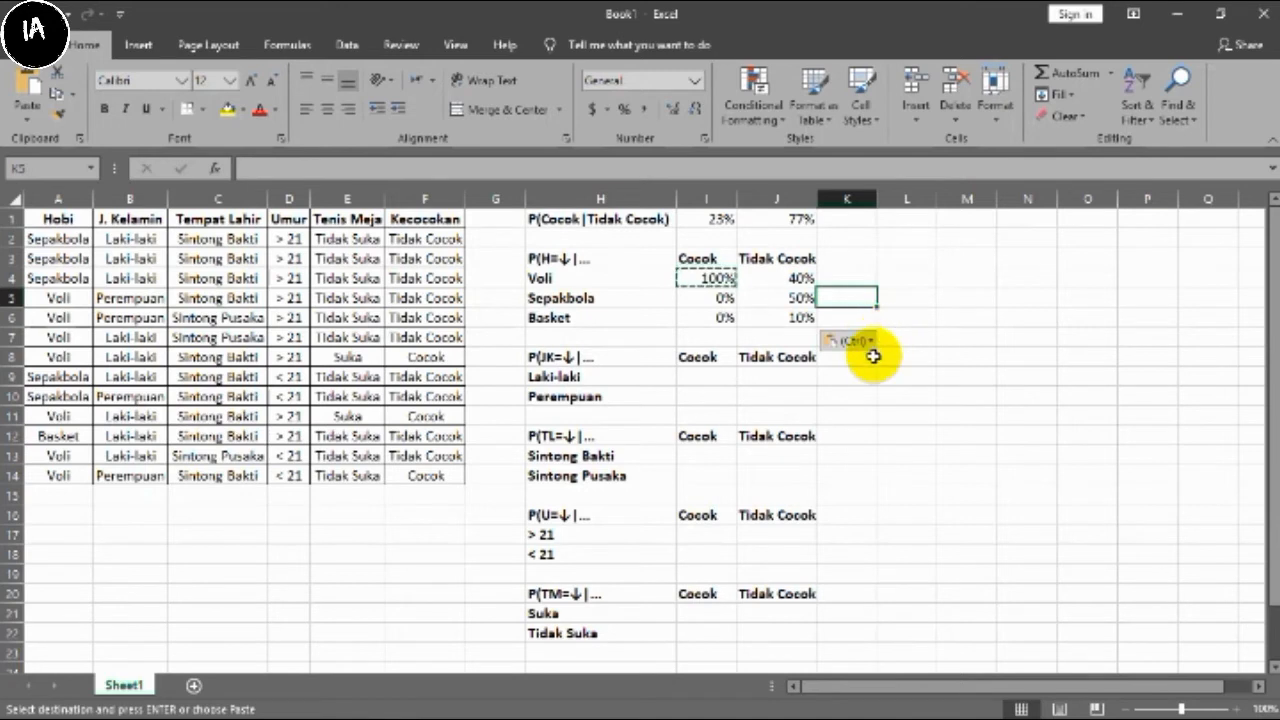
left_click(716, 280)
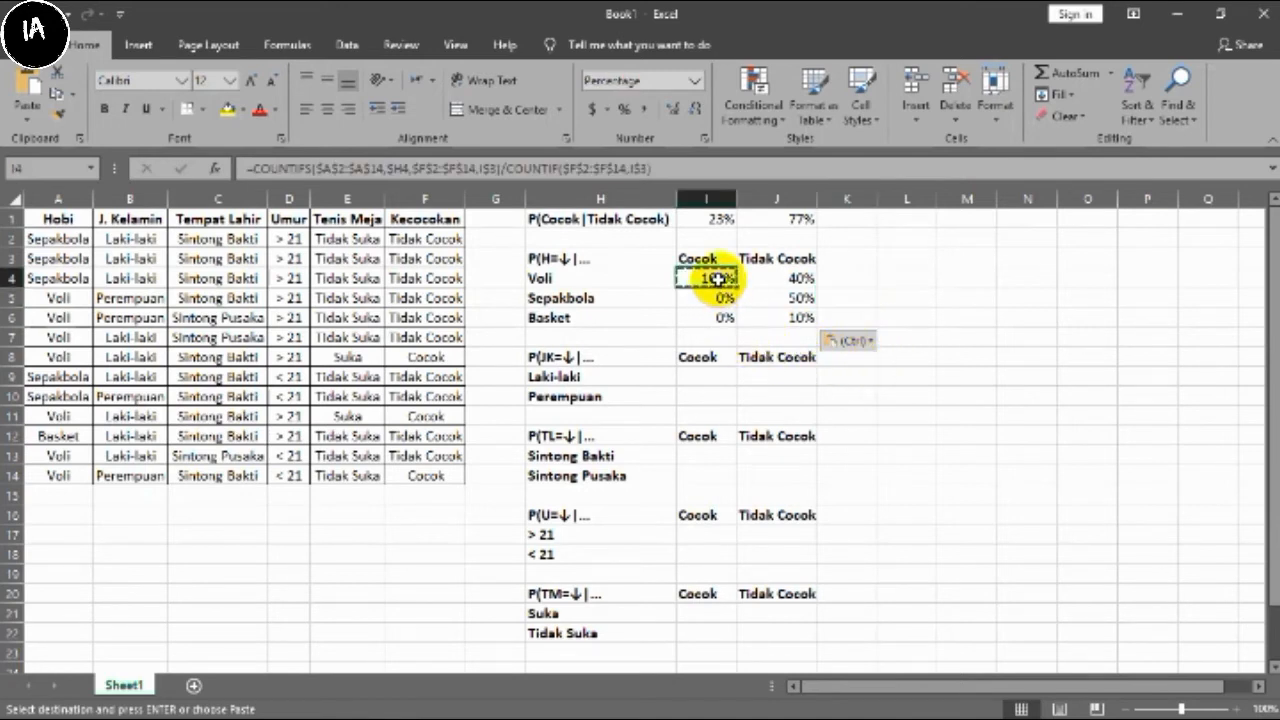
key("shift+Down")
key("shift+Down")
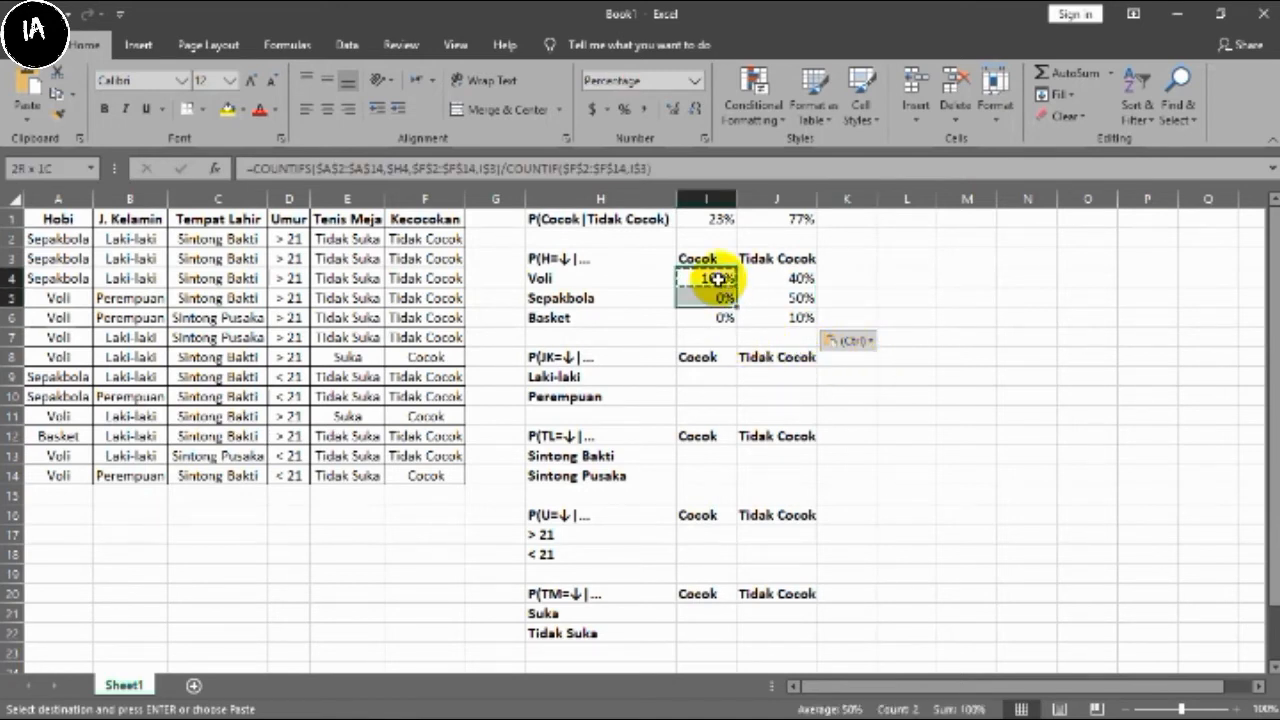
key("Right")
key("shift+Down")
key("shift+Down")
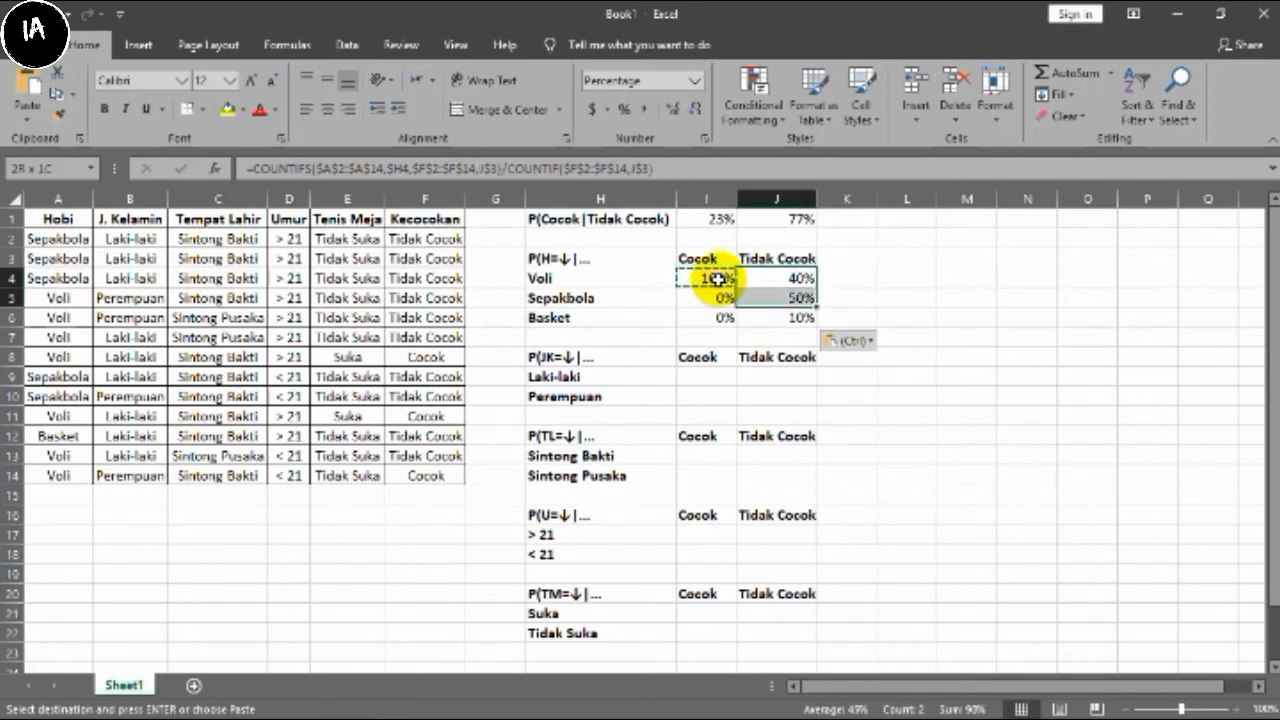
key("Down")
key("Down")
key("Down")
key("Down")
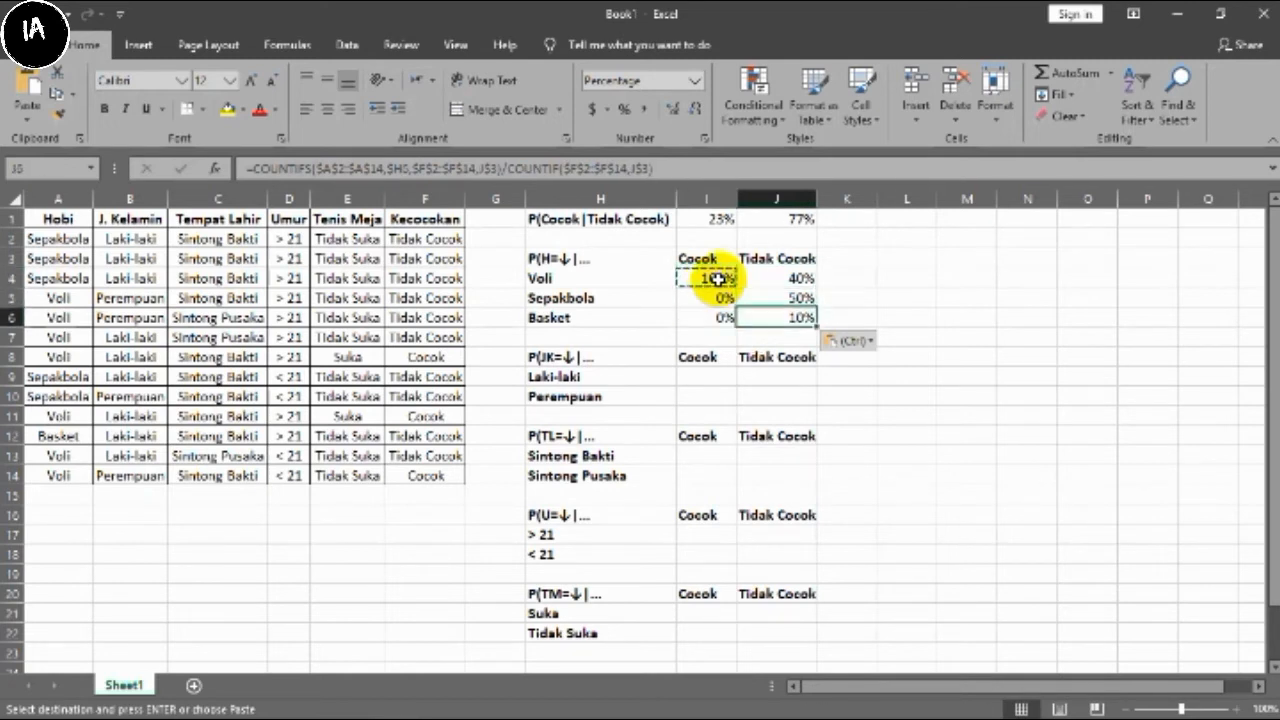
key("Left")
key("Down")
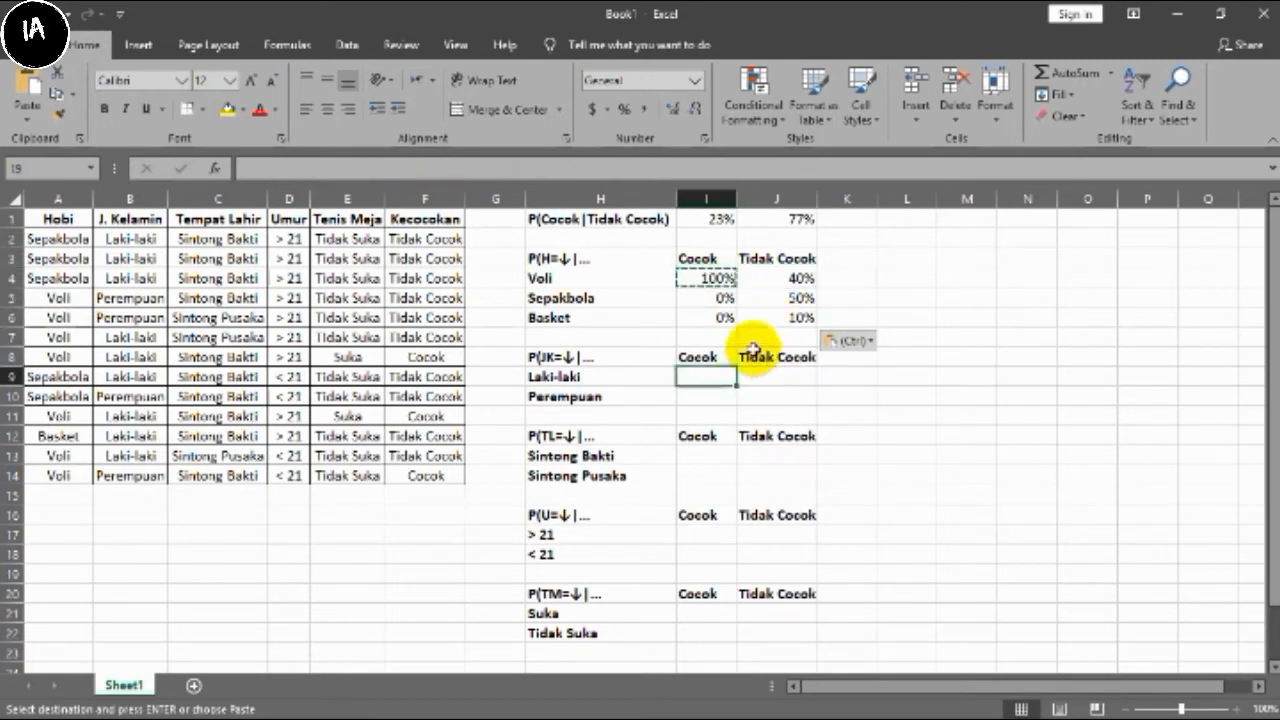
- Paste the copied Voli formula from I4 into I9 for the Laki-laki probability under Cocok
left_click(633, 381)
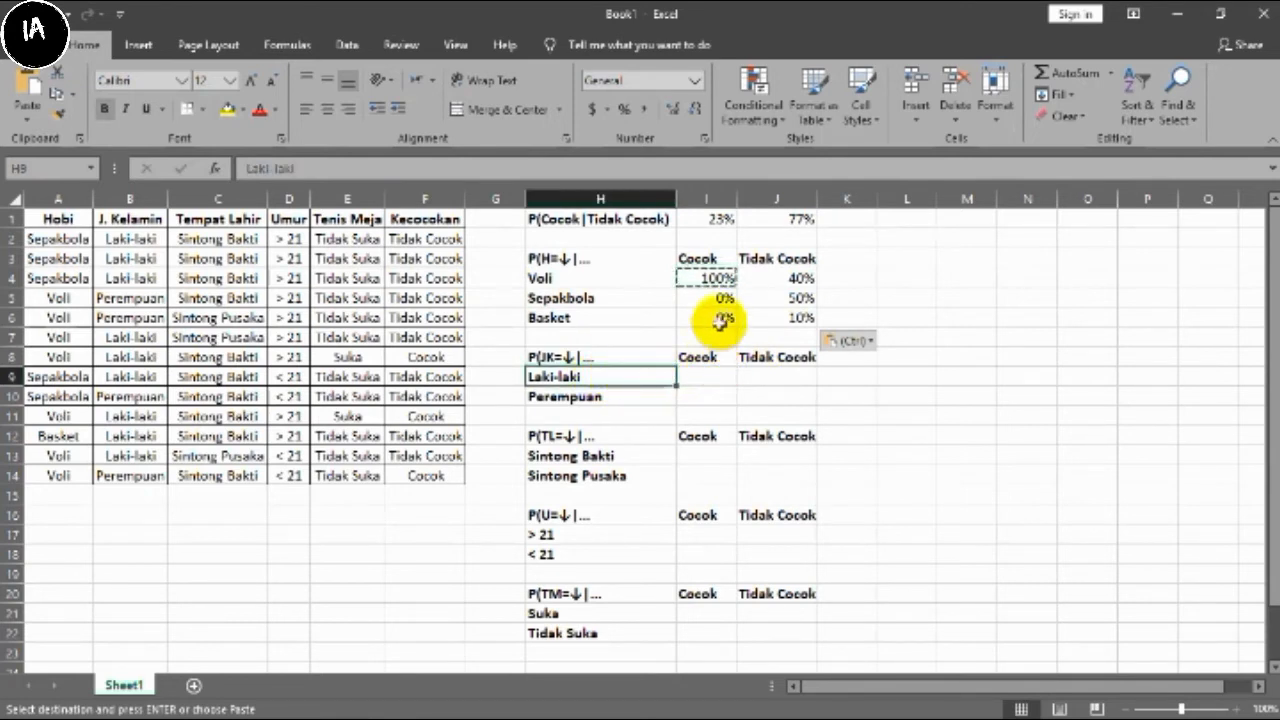
left_click(688, 377)
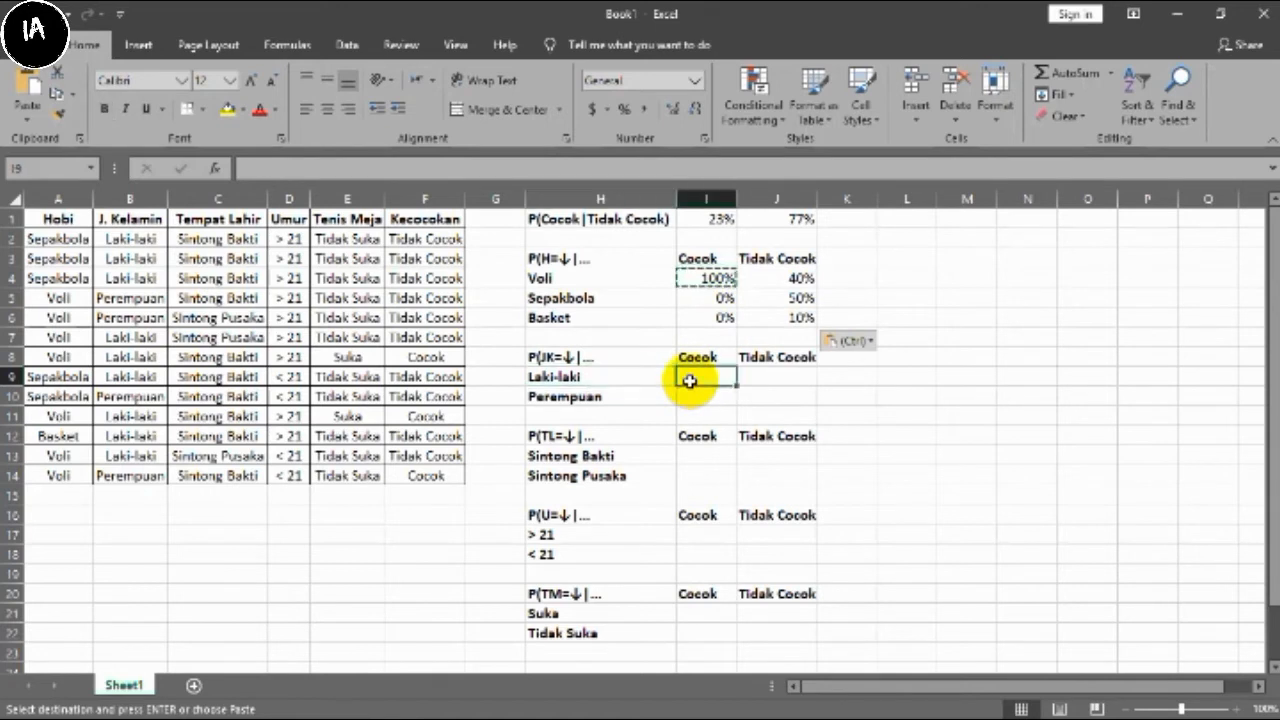
left_click(716, 278)
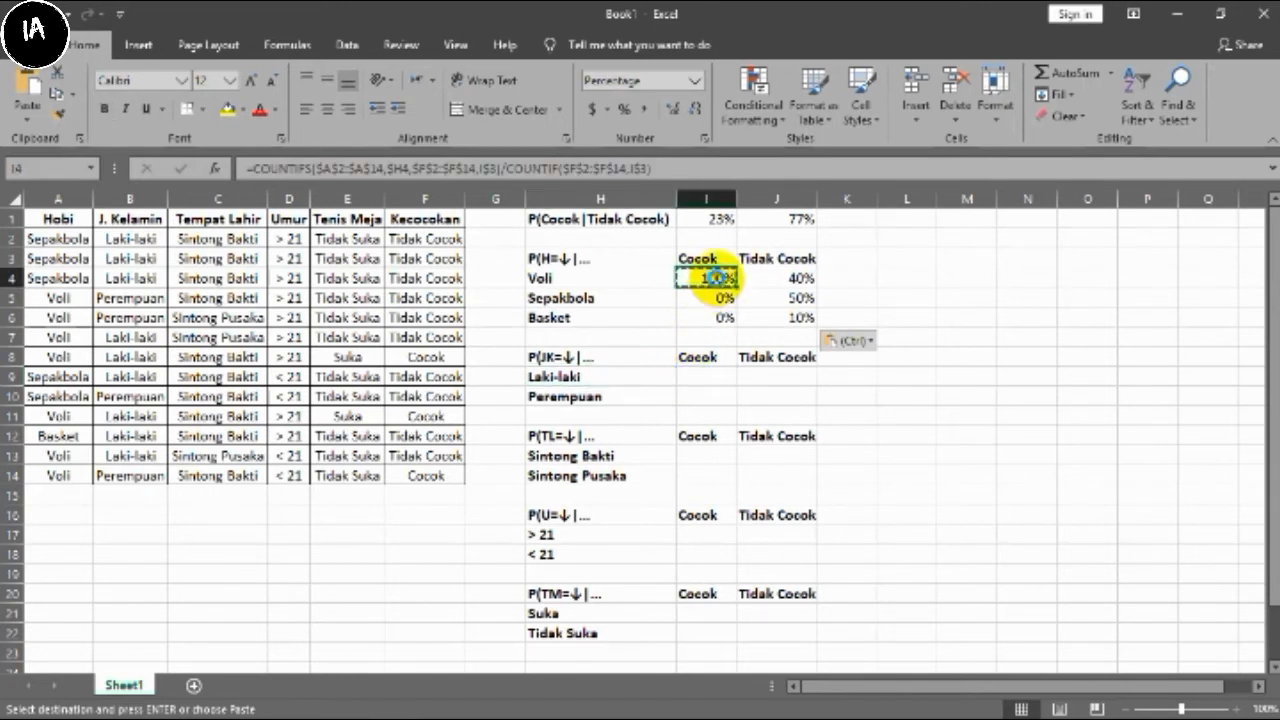
left_click(698, 380)
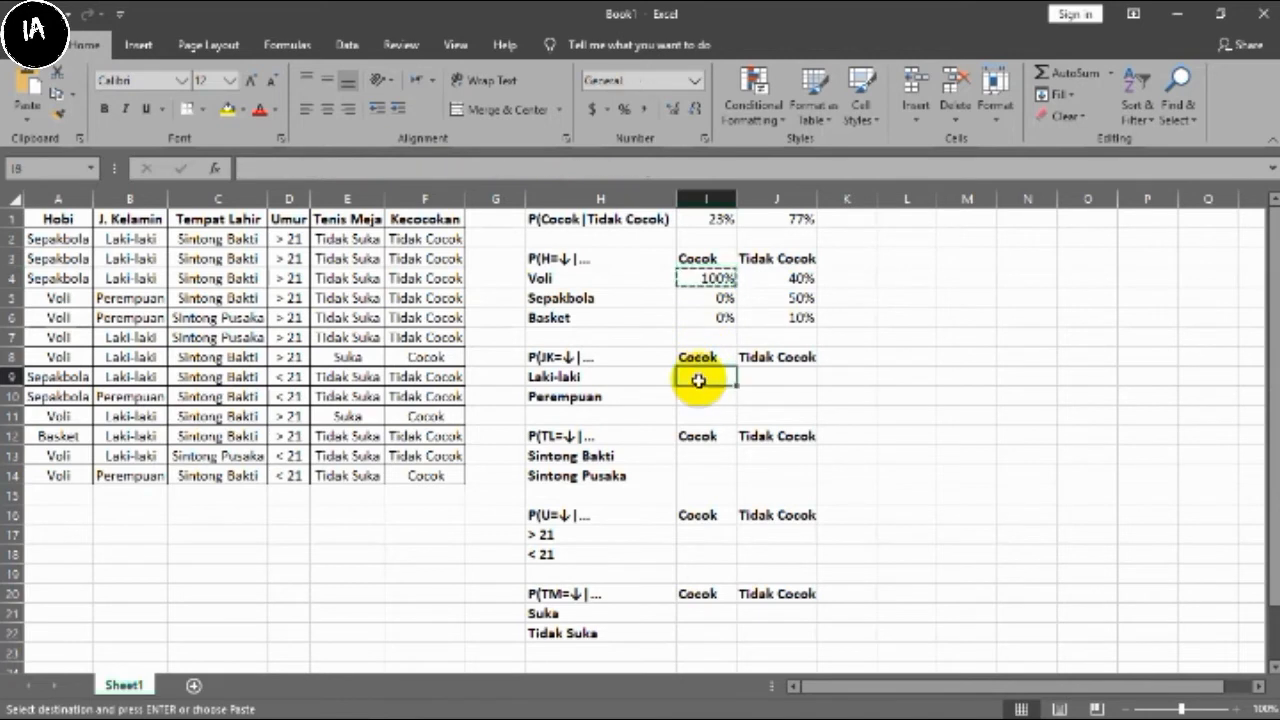
key("ctrl+v")
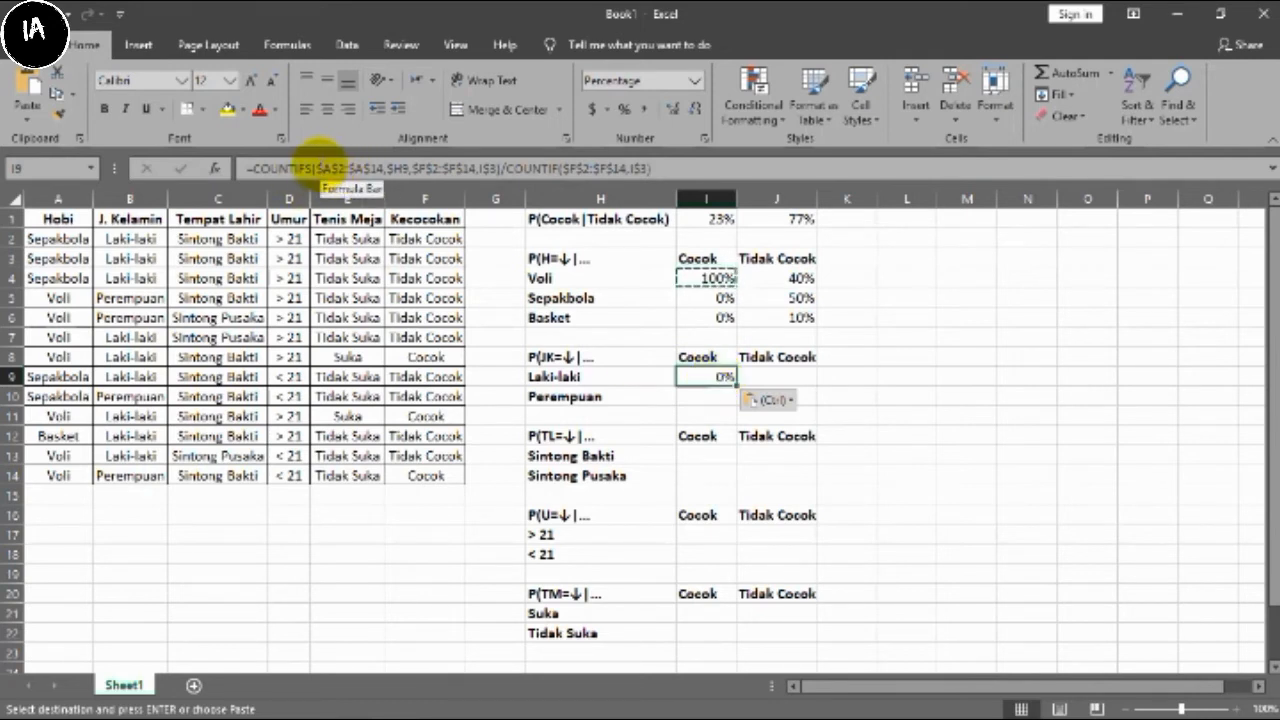
- Replace the first COUNTIFS criteria range in I9 with the J. Kelamin data B2:B14
left_click(331, 167)
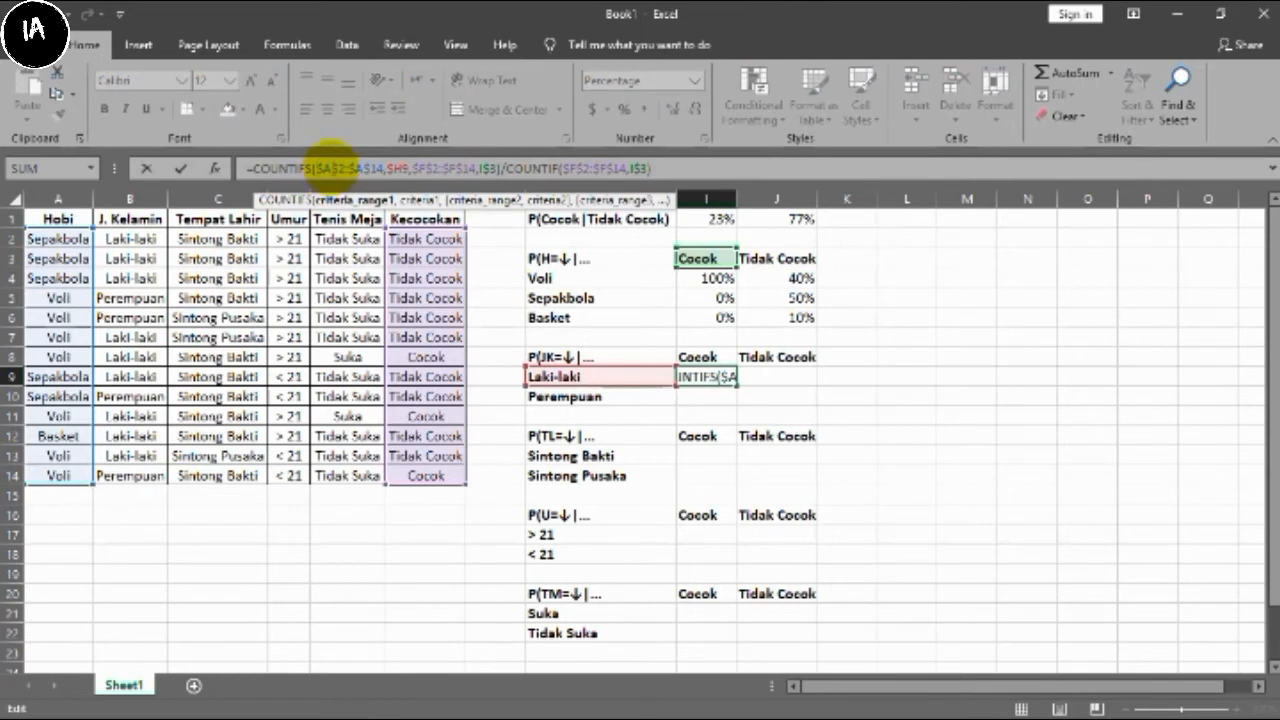
left_click(140, 242)
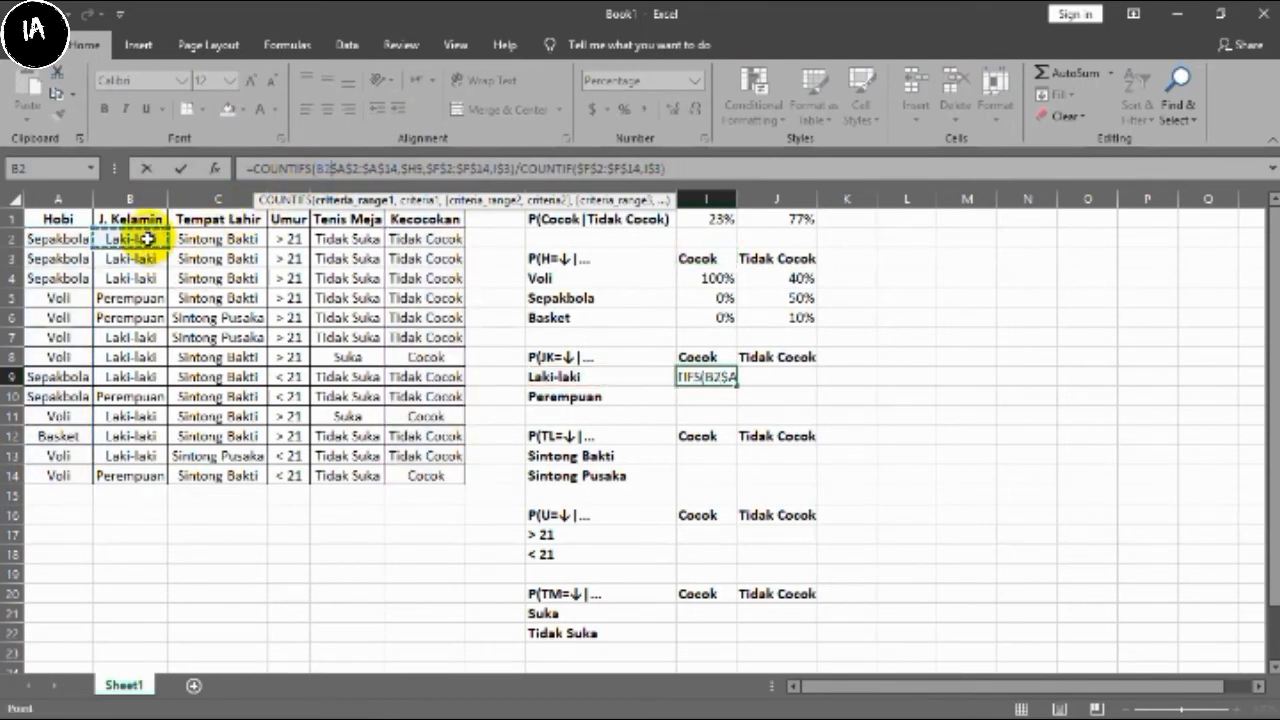
left_click_drag(145, 243, 145, 467)
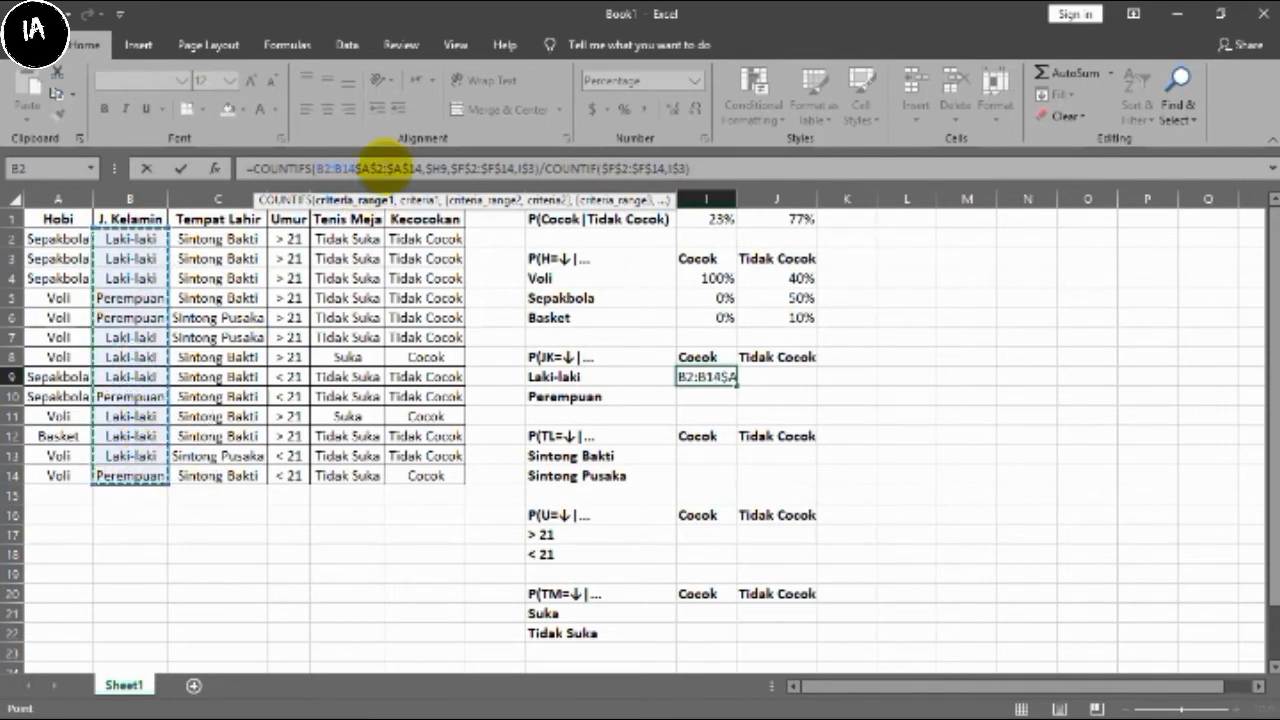
key("Delete")
key("Delete")
key("Delete")
key("Delete")
key("Delete")
key("Delete")
key("Delete")
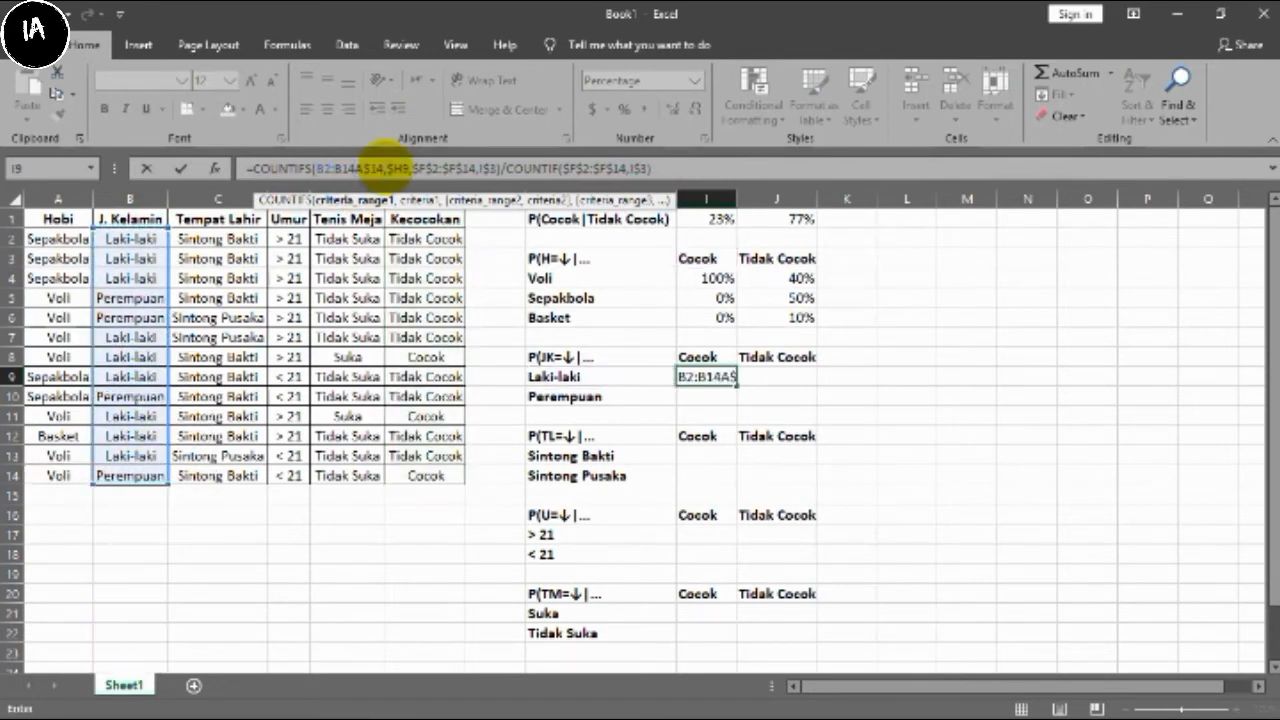
key("Delete")
key("Delete")
key("Delete")
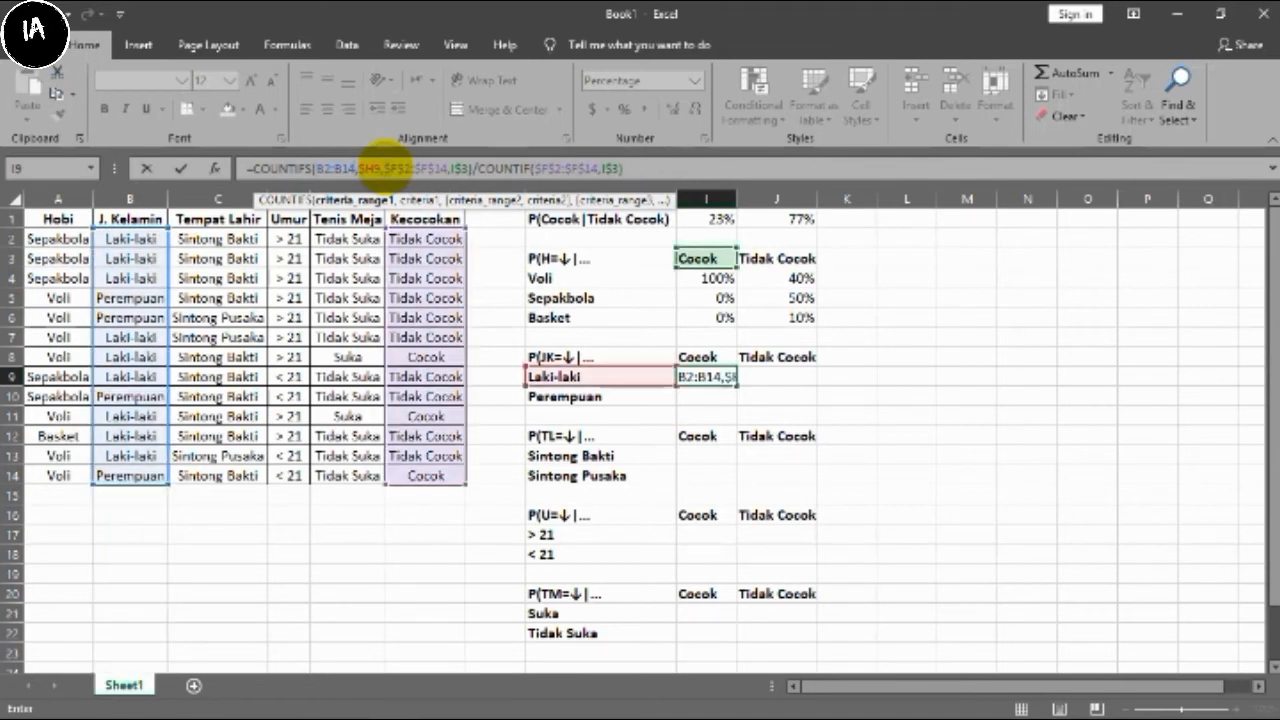
- Make the J. Kelamin range in I9 absolute as $B$2:$B$14 and enter the formula
key("F4")
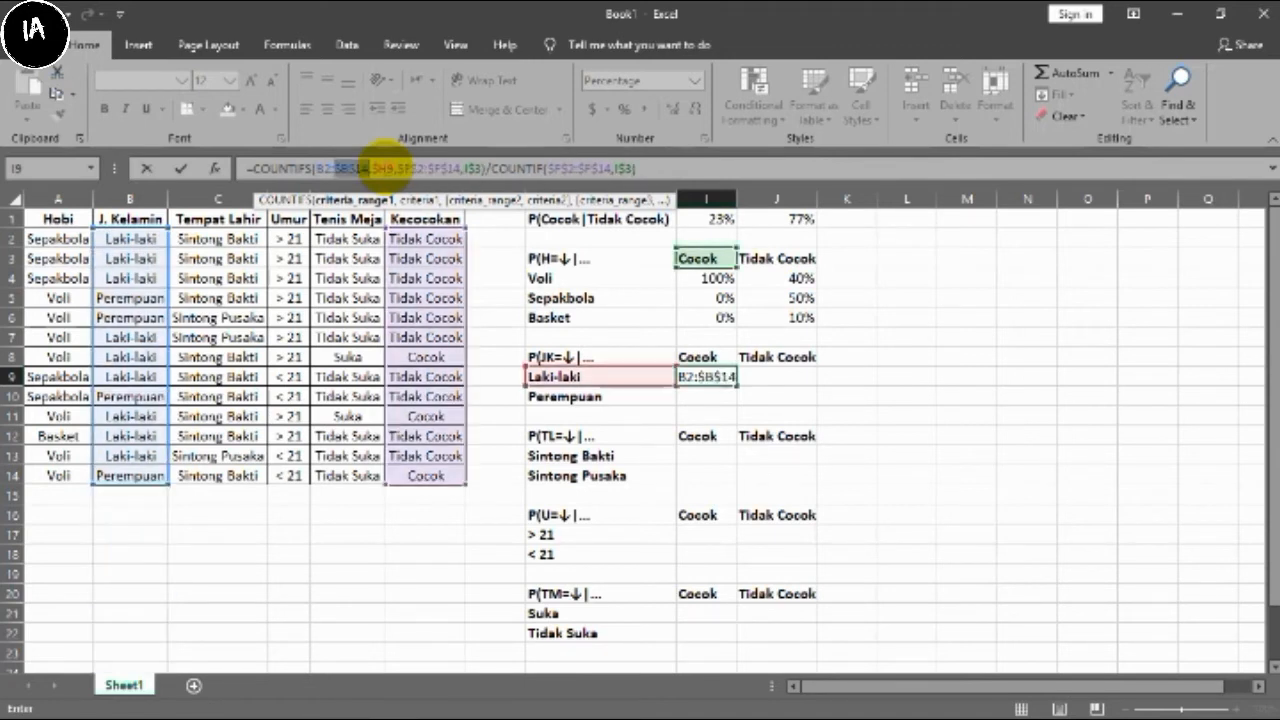
left_click(326, 167)
key("F4")
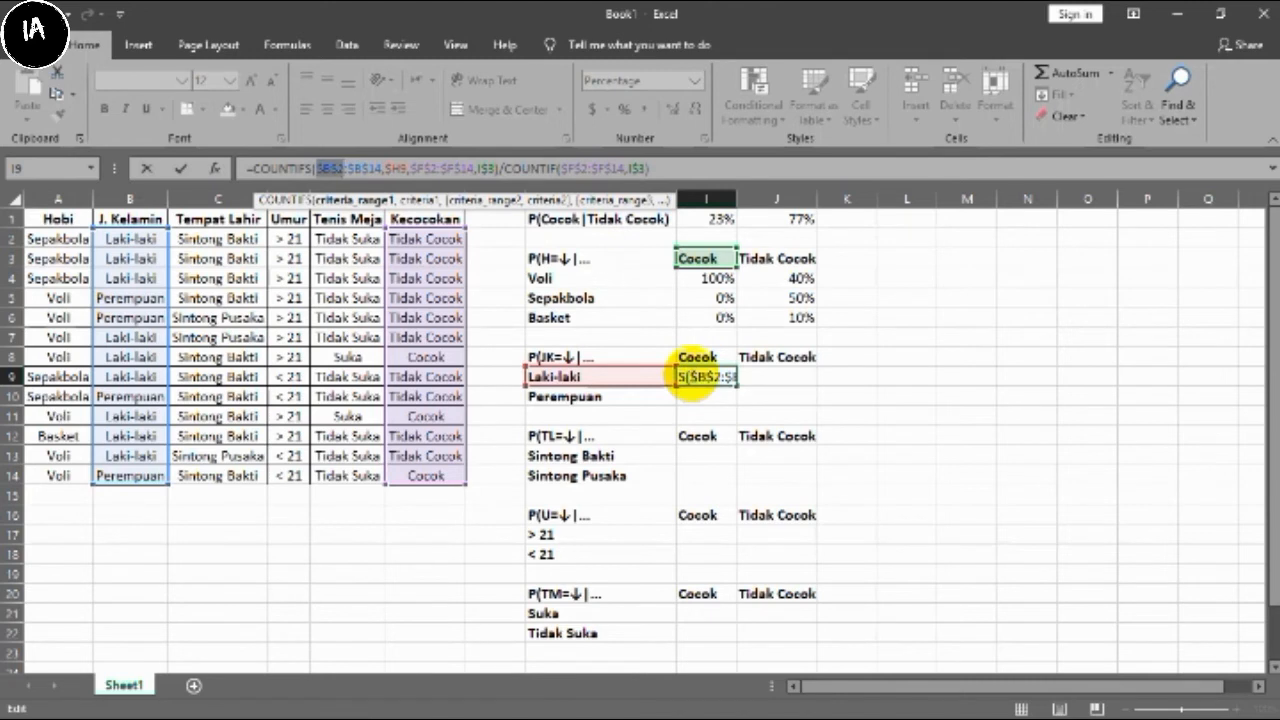
key("Return")
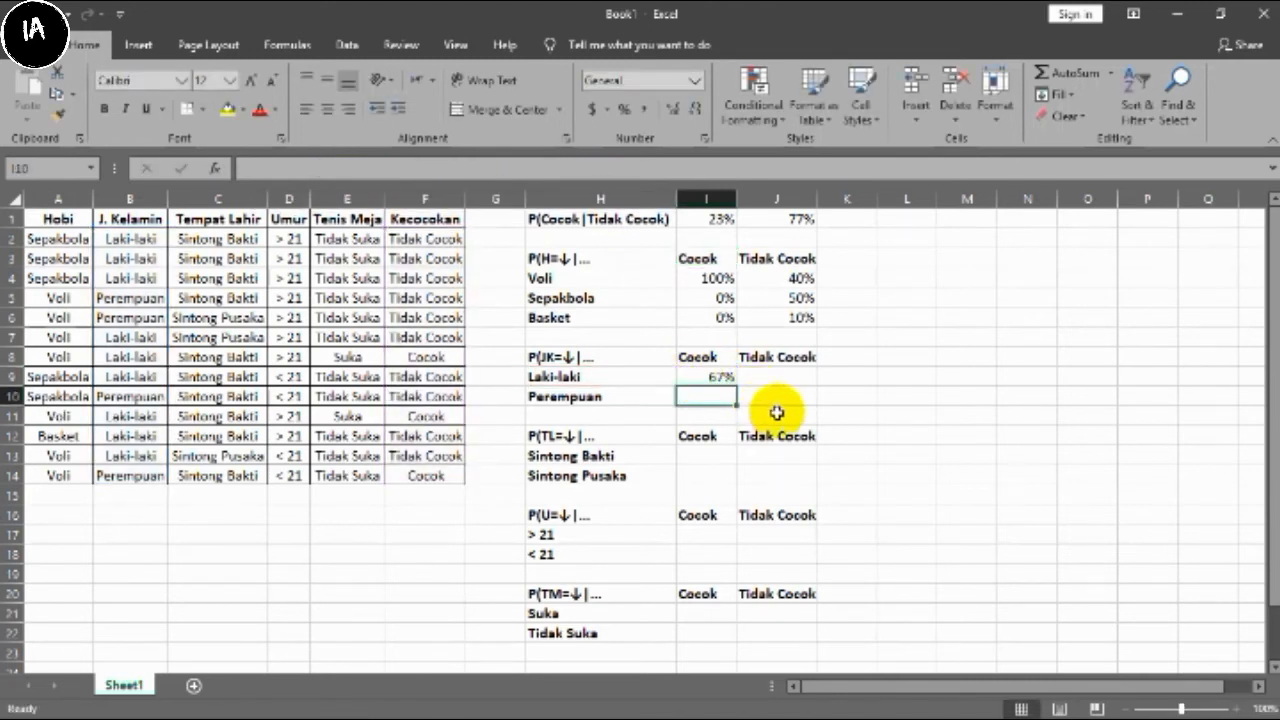
- Copy the Laki-laki formula from I9 to J9 for the Tidak Cocok probability
left_click(726, 378)
key("ctrl+c")
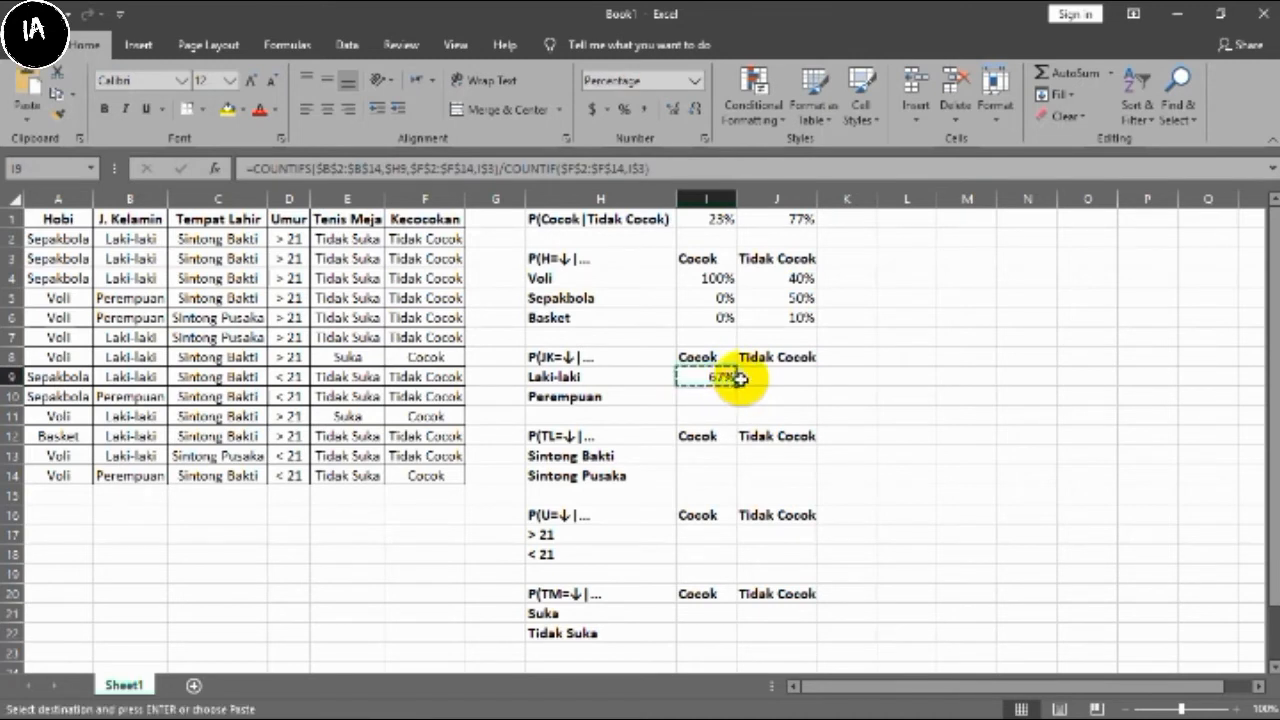
key("Right")
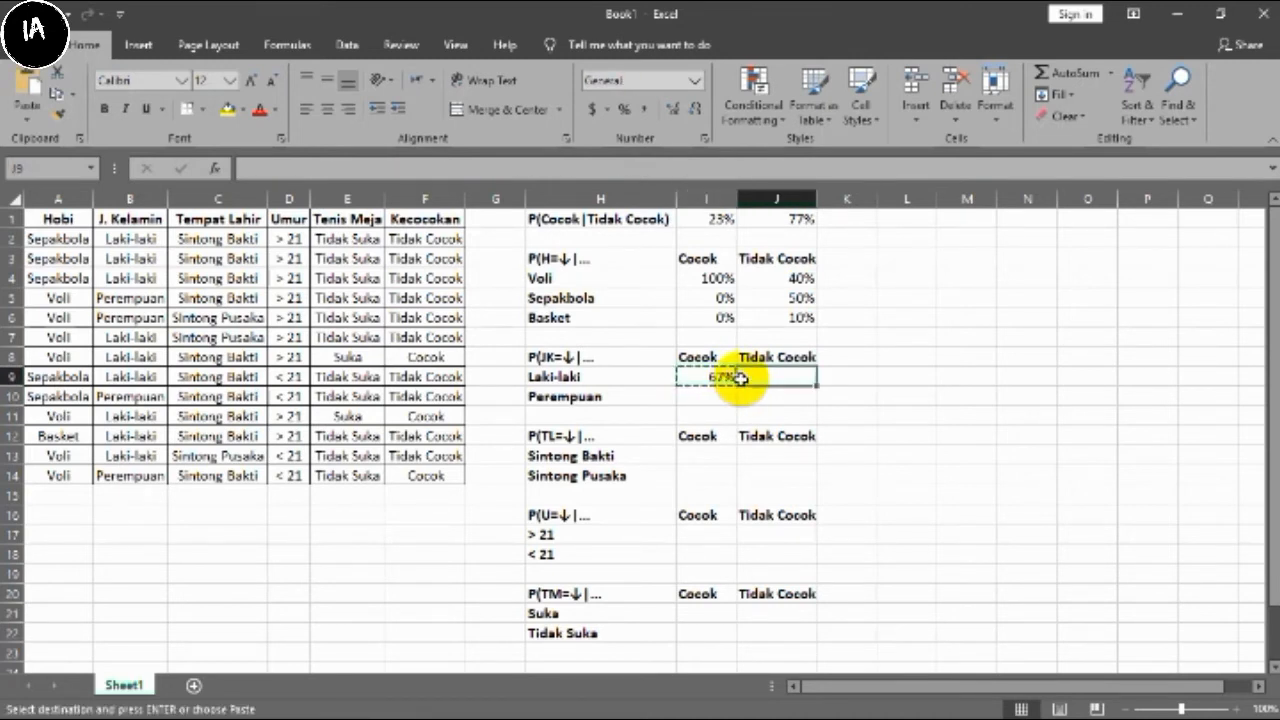
key("ctrl+v")
- Paste the copied Laki-laki formula into I10:J10 for the Perempuan probabilities
key("Down")
key("Left")
key("shift+Right")
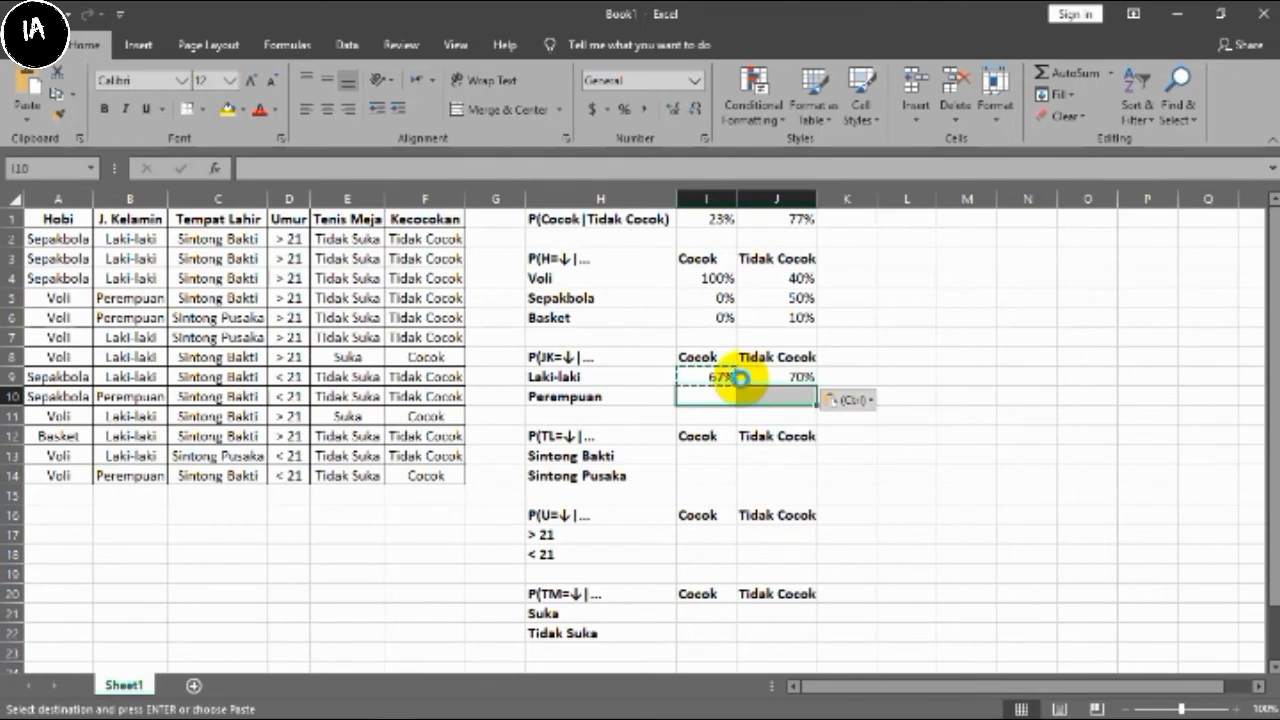
key("ctrl+v")
key("Down")
key("Up")
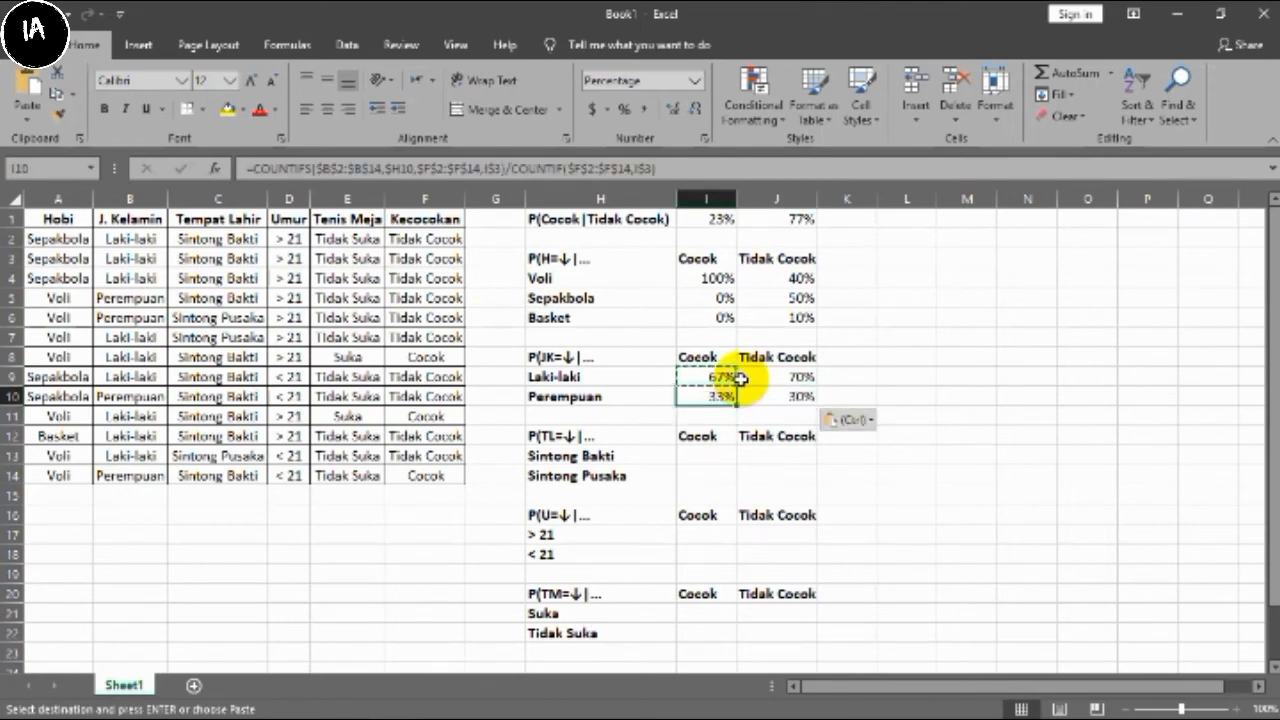
key("shift+Up")
left_click(765, 379)
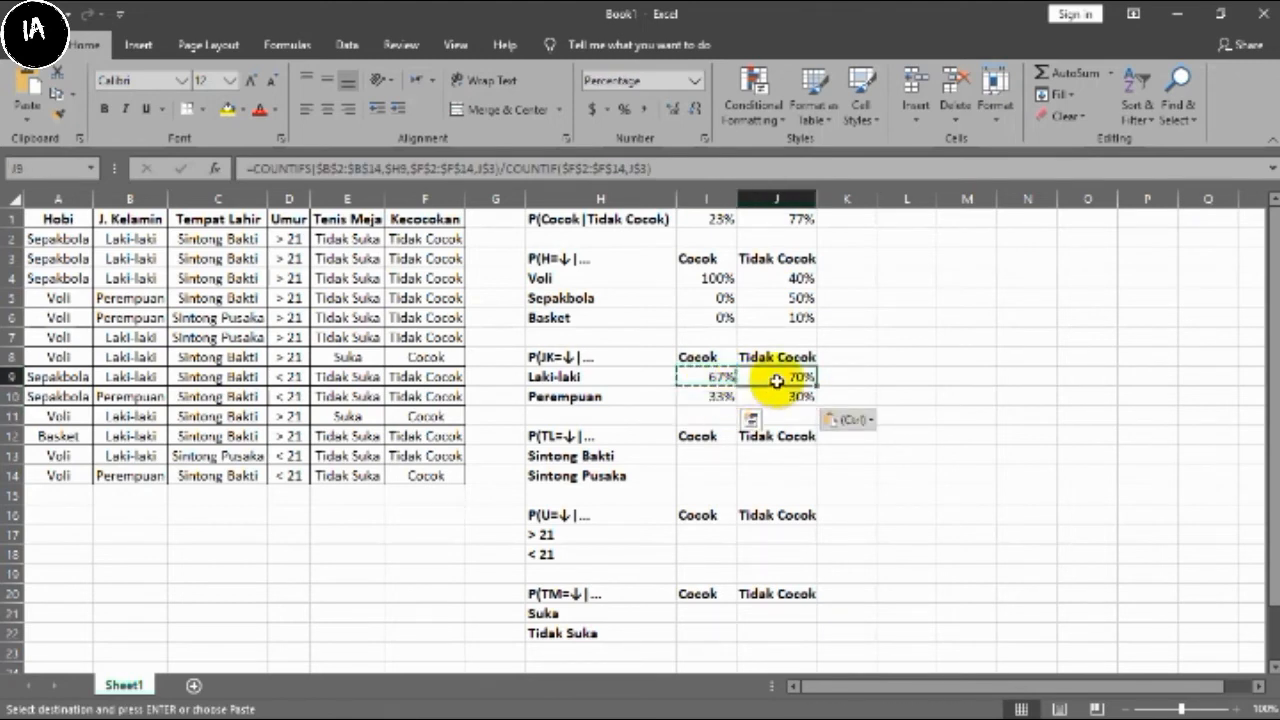
- Paste the copied Laki-laki formula from I9 into I13 for the Sintong Bakti probability under Cocok
left_click(709, 457)
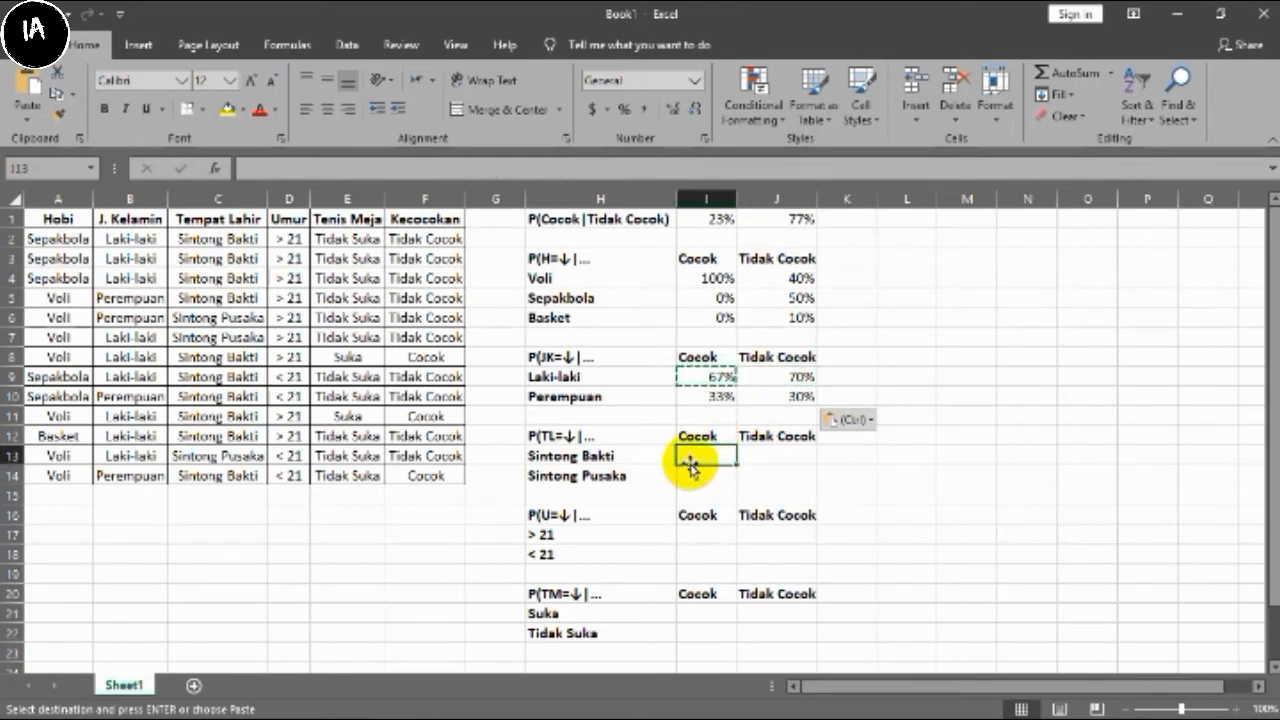
left_click(723, 377)
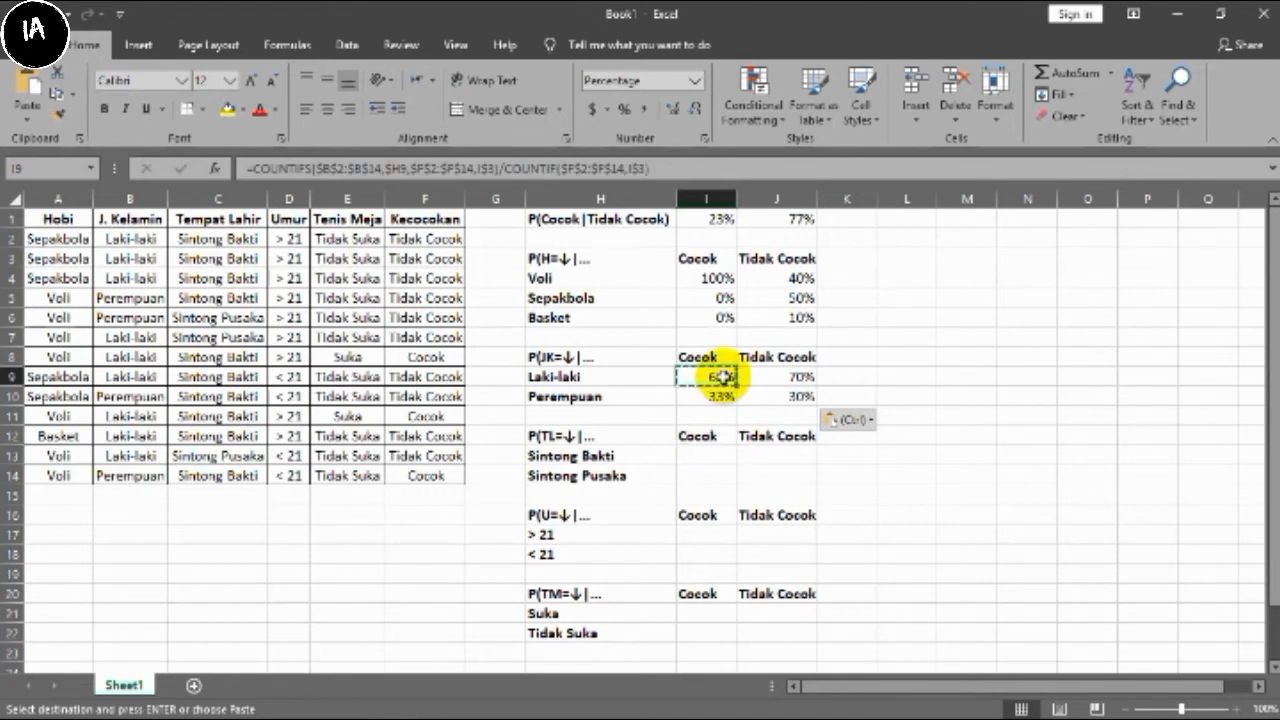
left_click(700, 456)
key("ctrl+v")
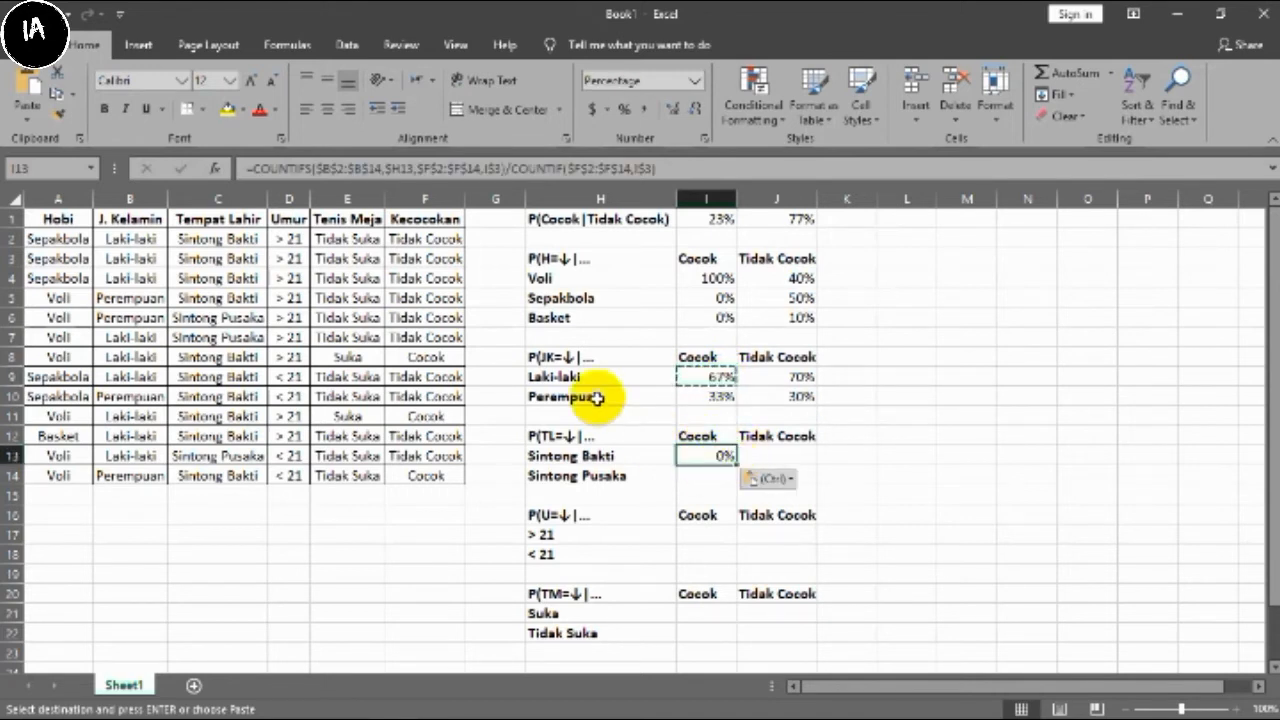
- Replace the first criteria range in I13 with the Tempat Lahir data as absolute range $C$2:$C$14 and enter the formula
left_click(358, 168)
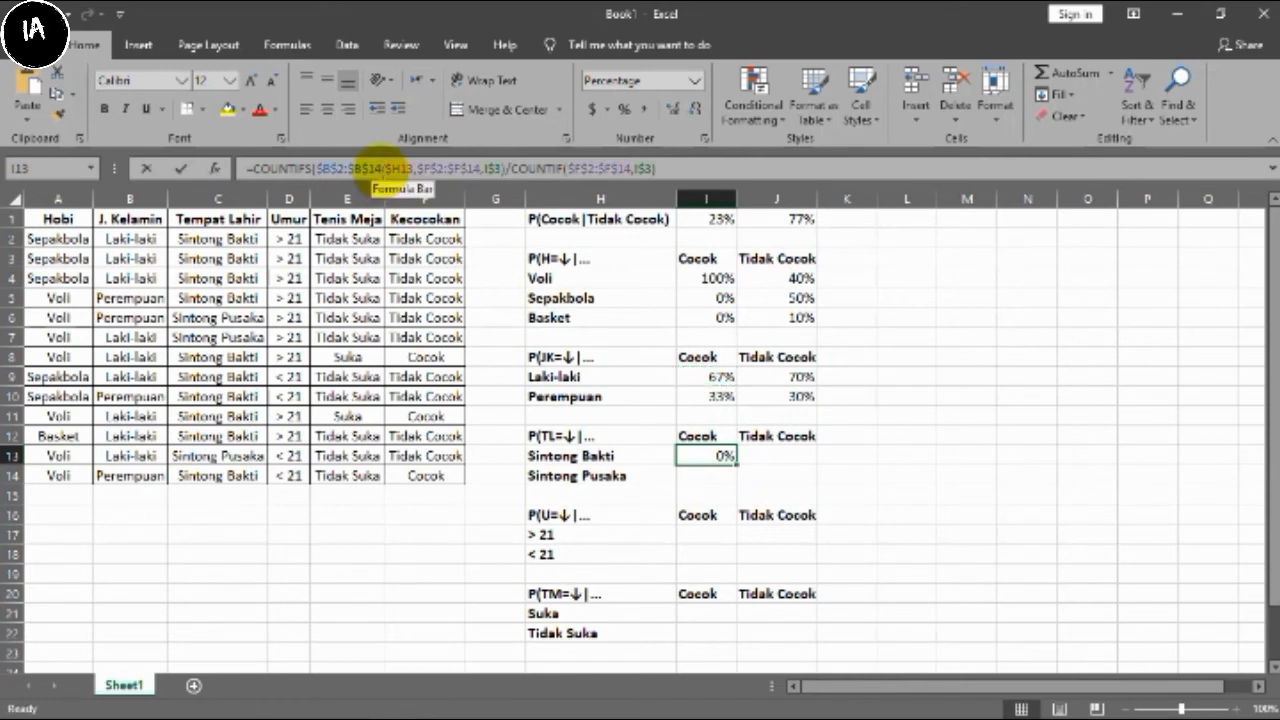
left_click_drag(357, 162, 314, 164)
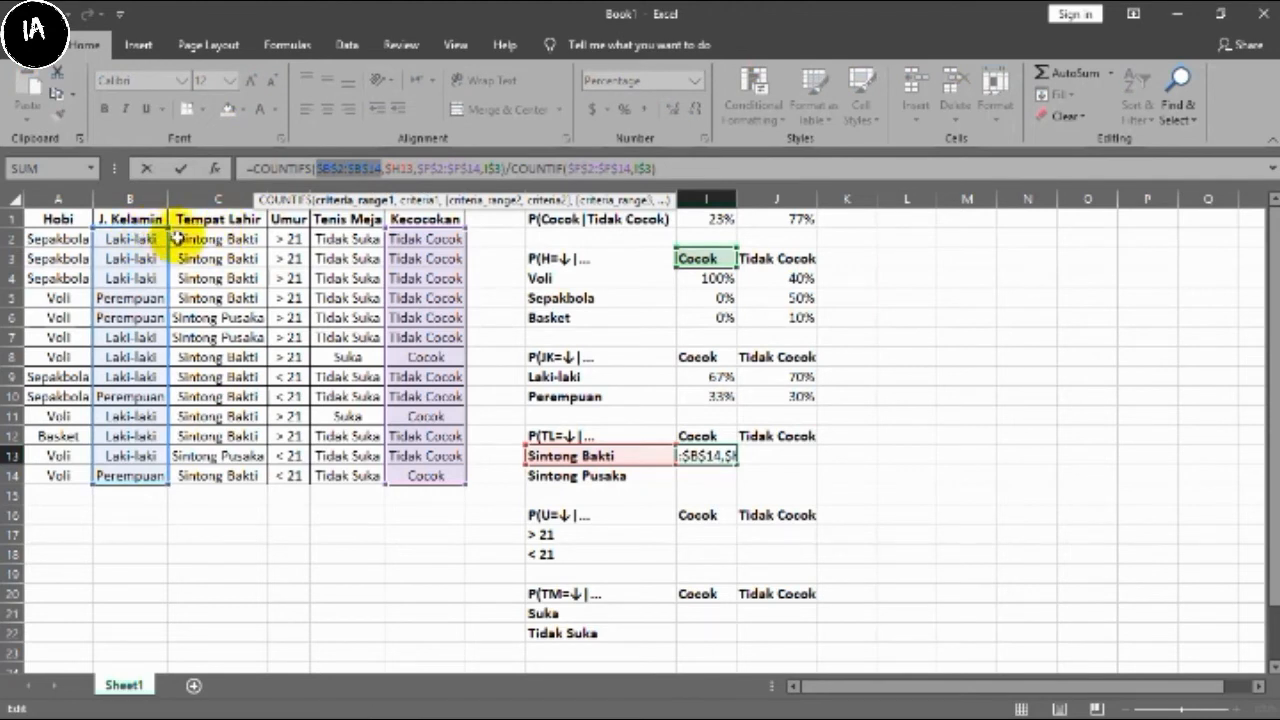
left_click_drag(191, 237, 212, 476)
left_click(338, 170)
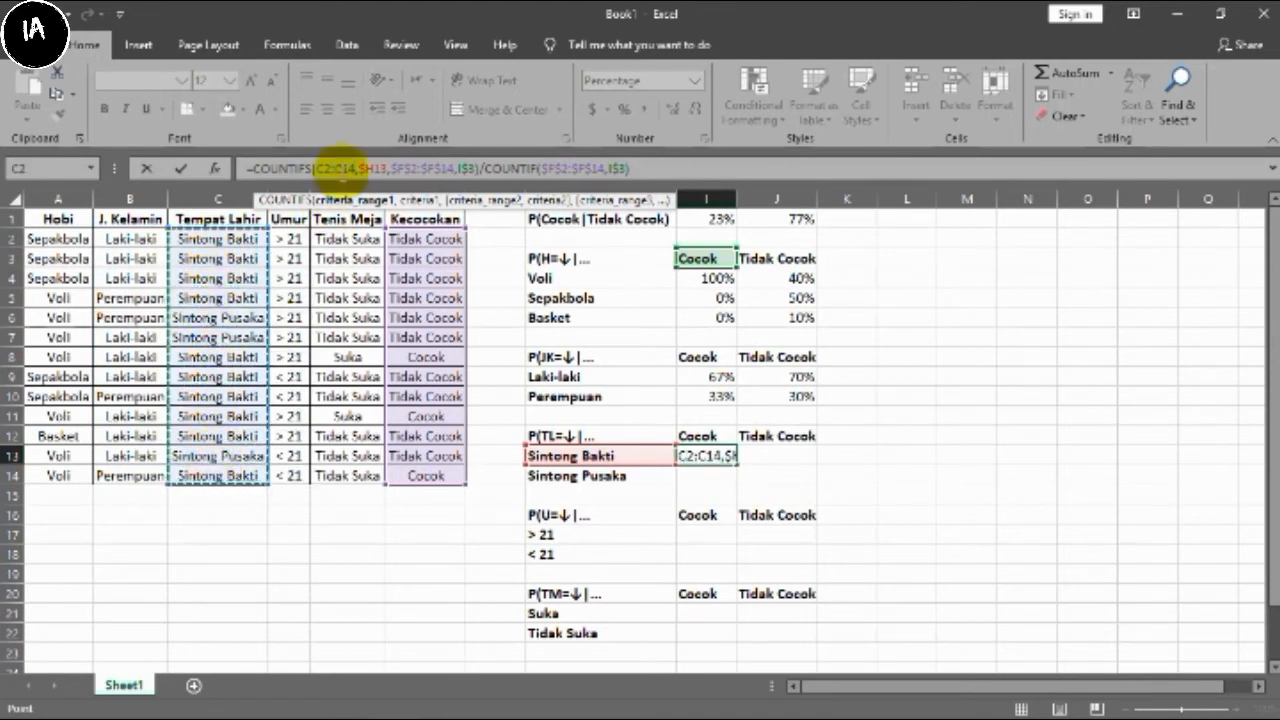
key("F4")
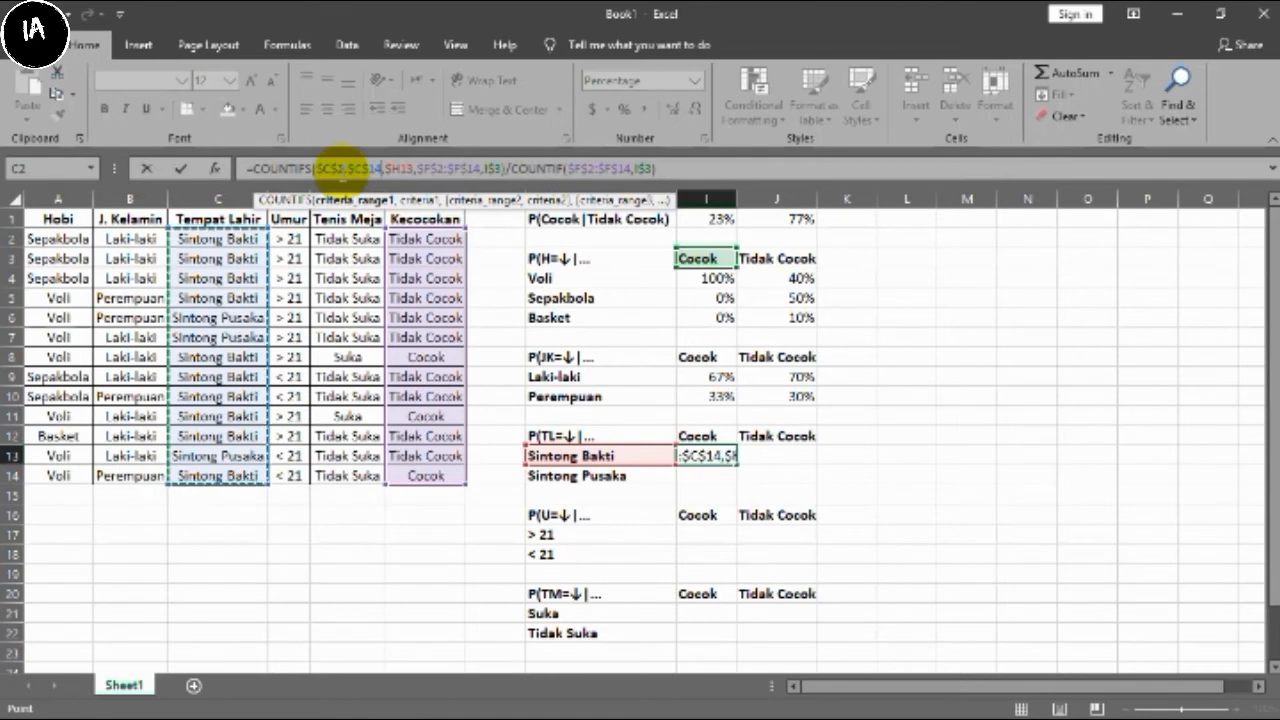
key("Return")
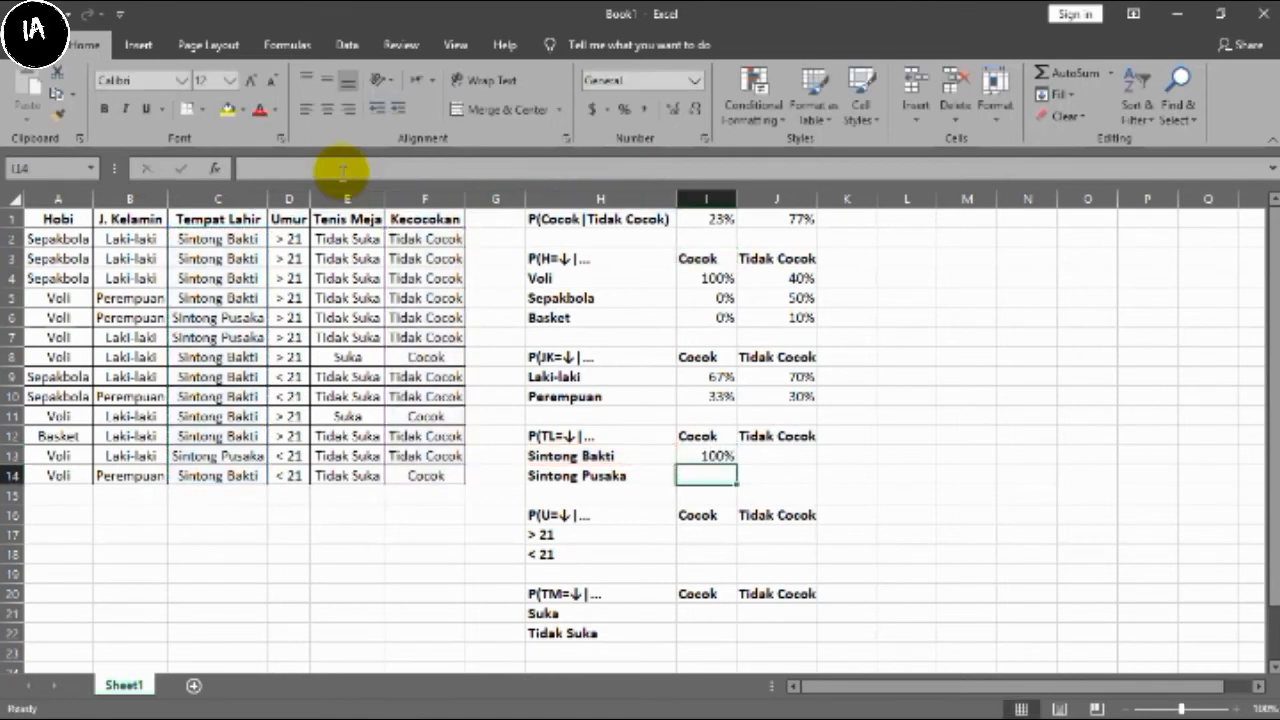
- Copy the Sintong Bakti formula from I13 across I13:J14 for all Tempat Lahir probabilities
left_click(718, 455)
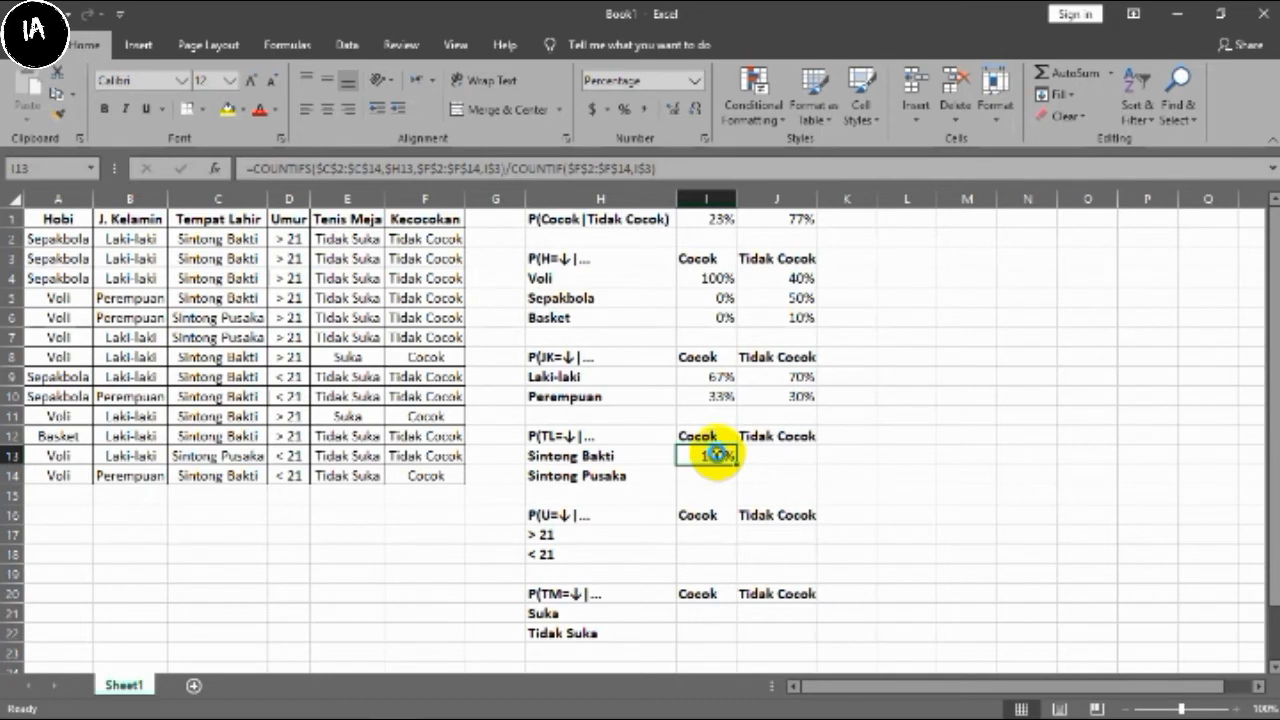
key("ctrl+c")
key("shift+Right")
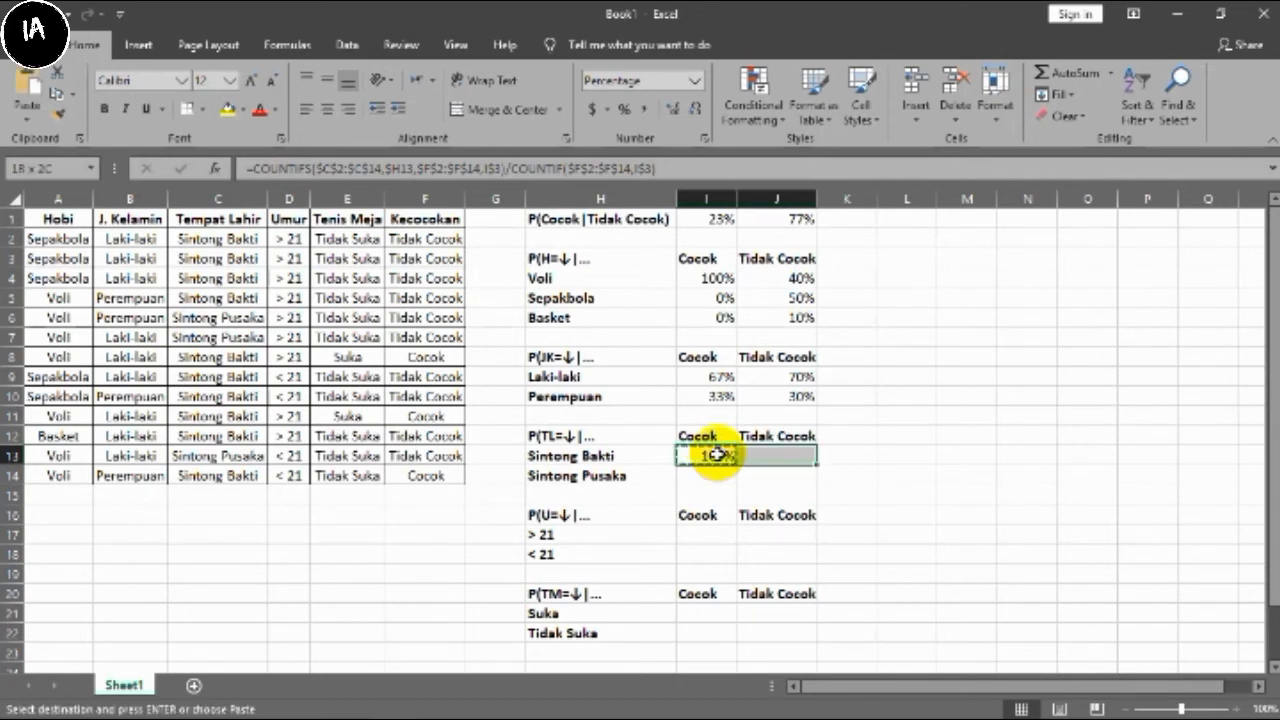
key("shift+Down")
key("ctrl+v")
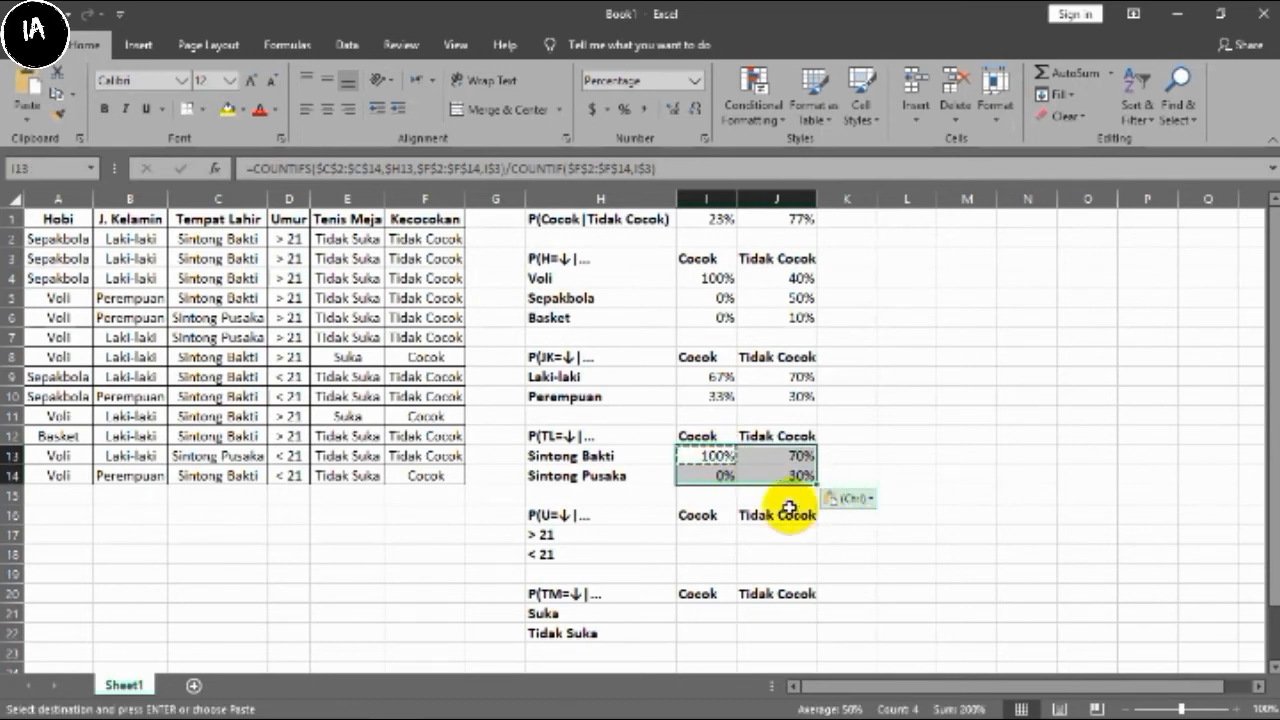
left_click(722, 494)
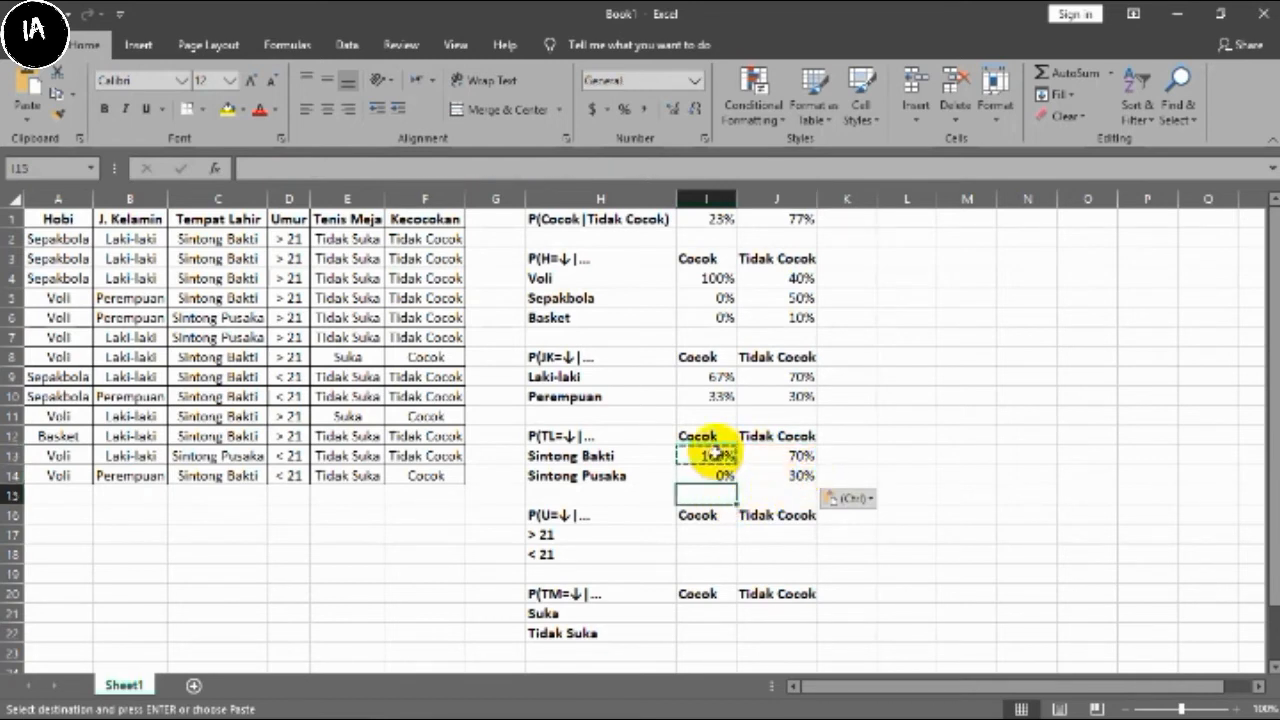
left_click_drag(714, 451, 718, 470)
key("Right")
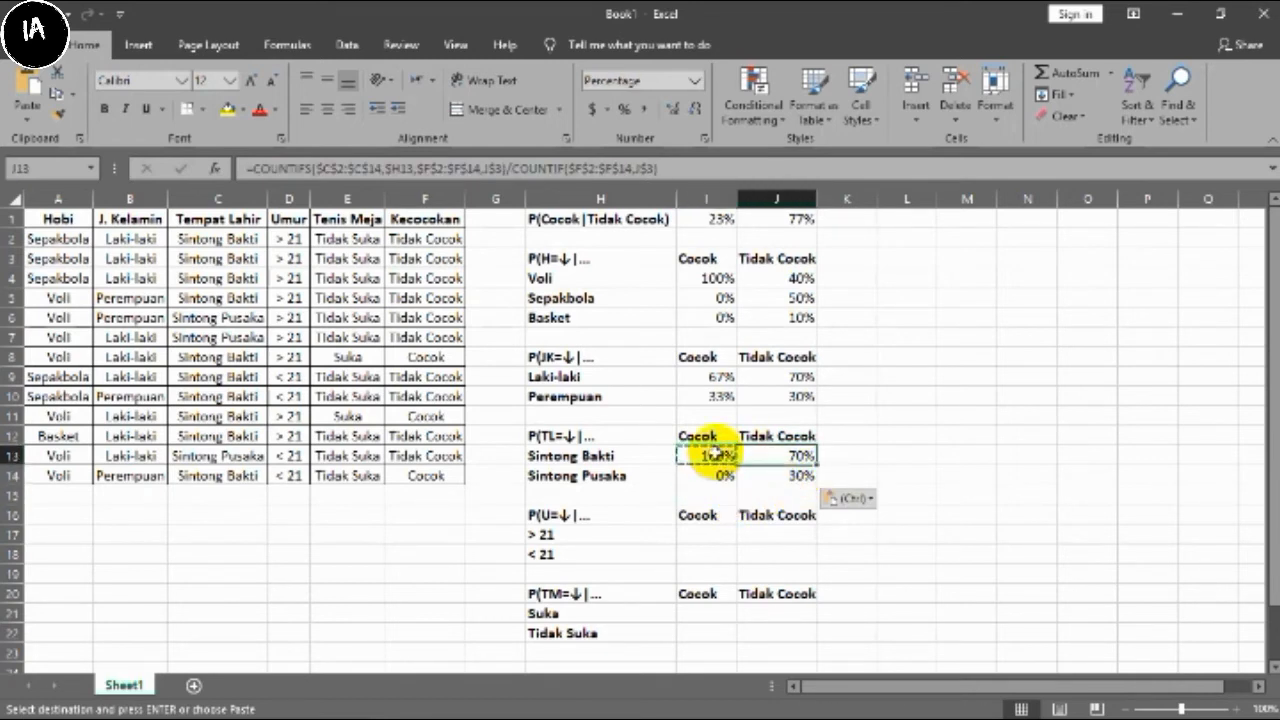
left_click(716, 455)
key("ctrl+c")
- Copy the Voli formula from I4 into I17 for the > 21 probability under Cocok
left_click(722, 279)
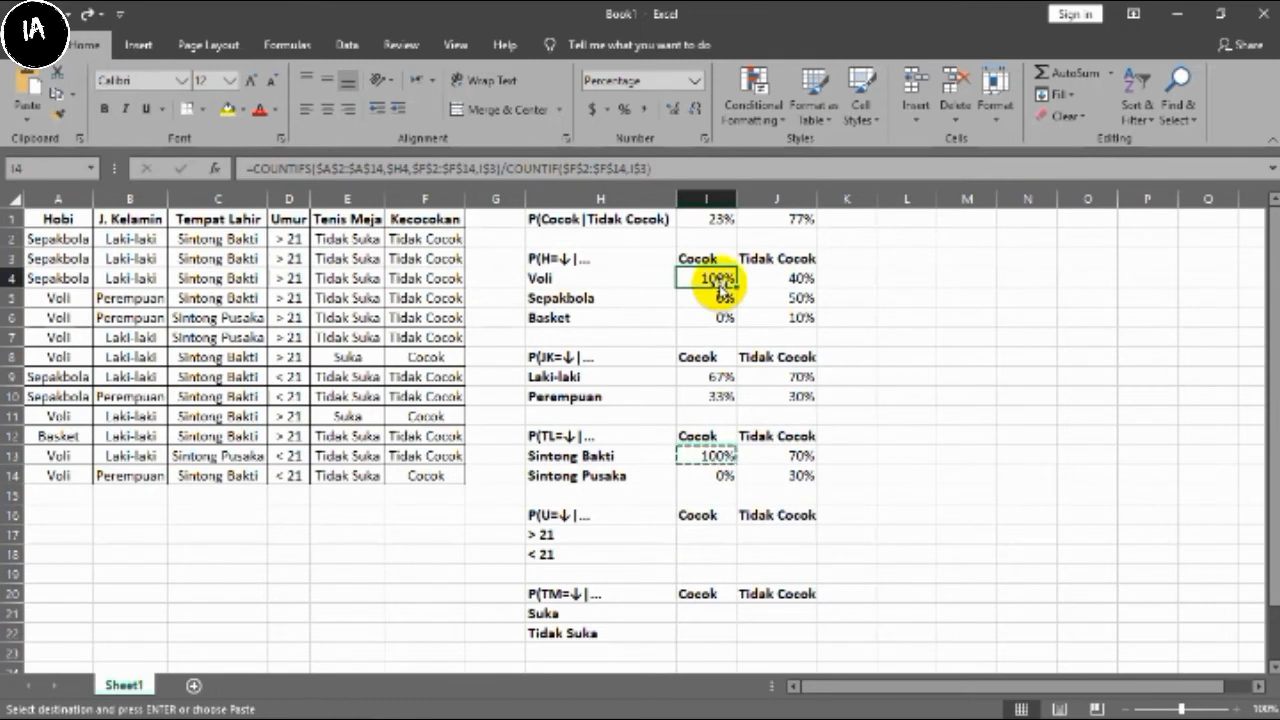
key("ctrl+c")
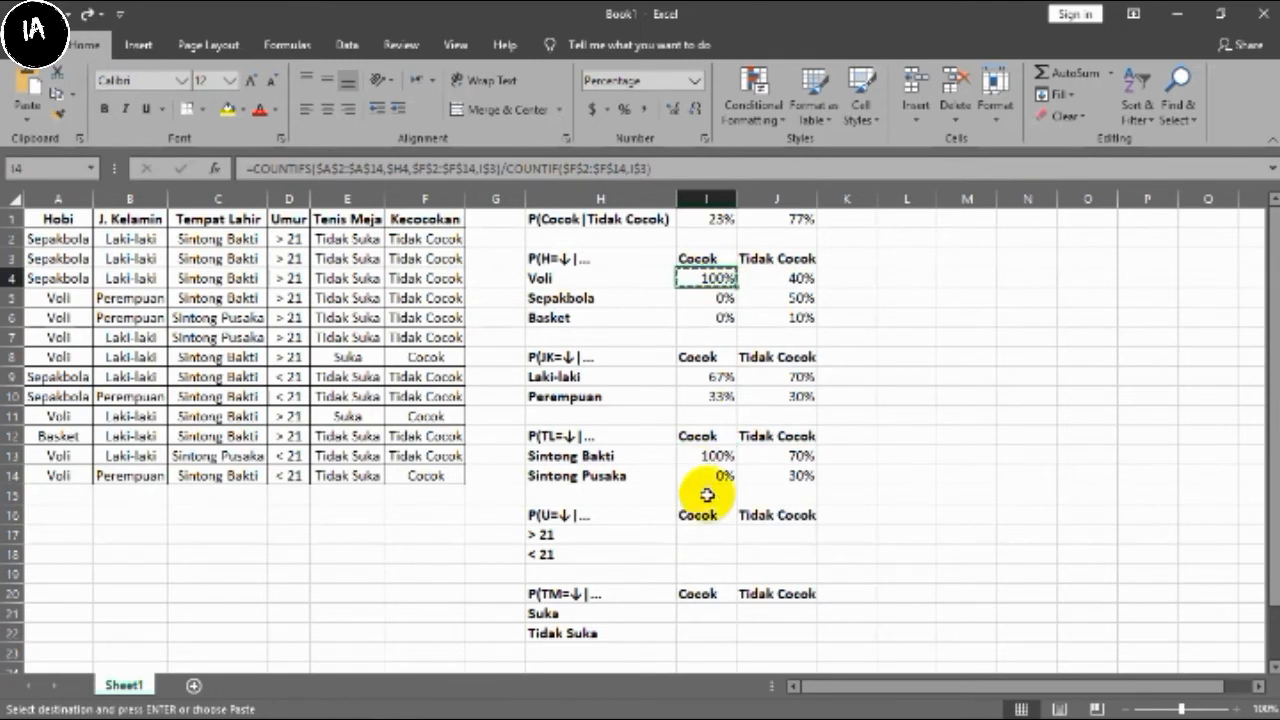
left_click(704, 533)
key("ctrl+v")
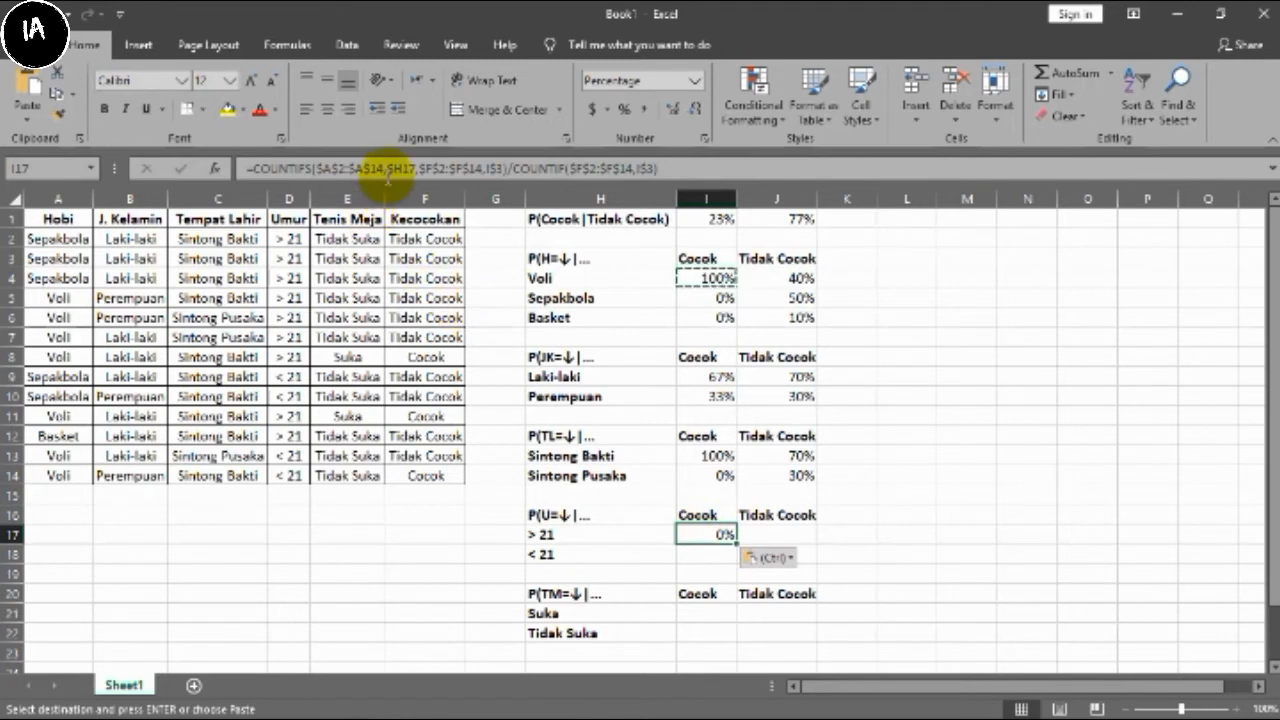
- Replace the first criteria range in I17 with the Umur data as absolute range $D$2:$D$14 and enter the formula
left_click_drag(383, 168, 318, 168)
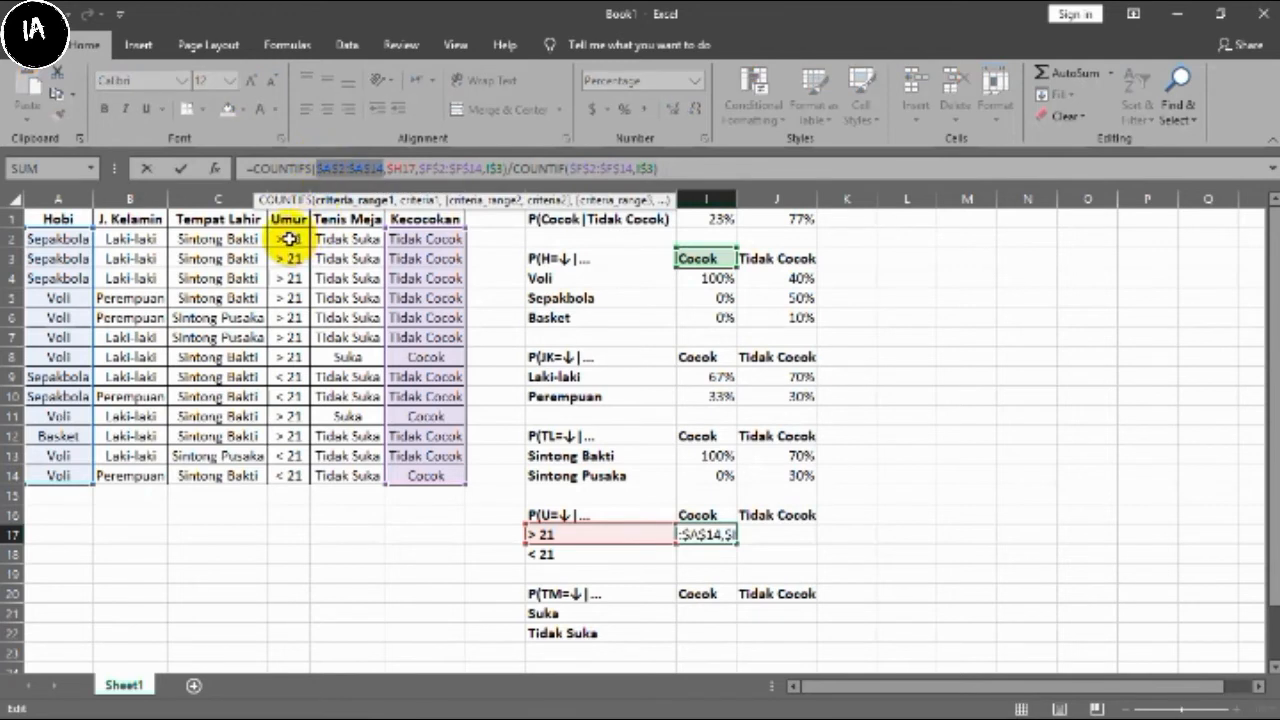
left_click_drag(289, 238, 290, 474)
key("F4")
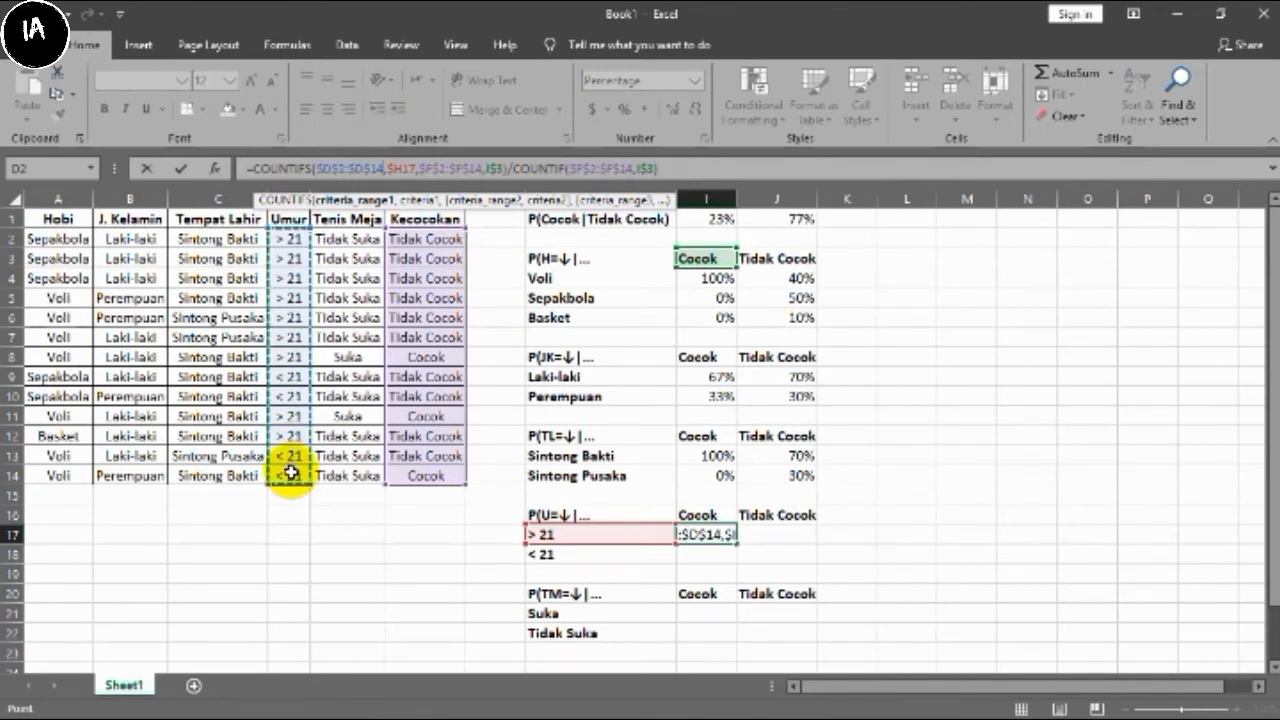
key("Return")
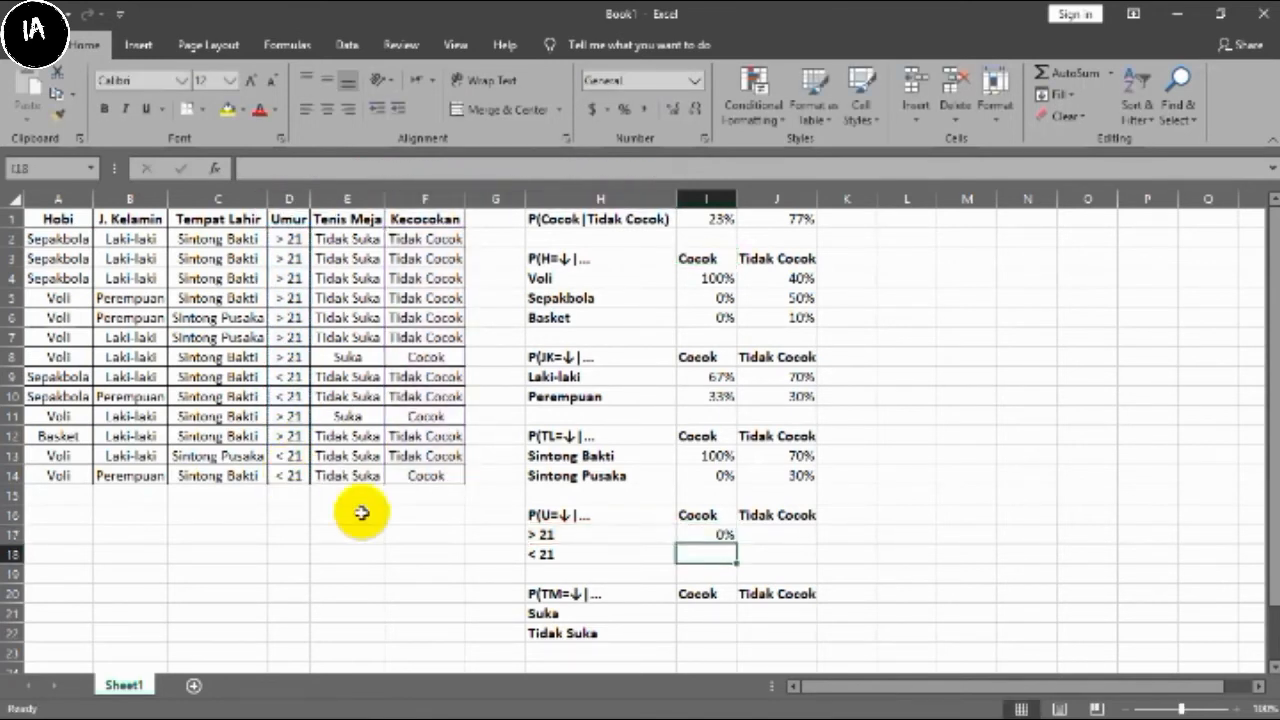
- Copy the > 21 formula from I17 across I17:J18 for all Umur probabilities
left_click(720, 537)
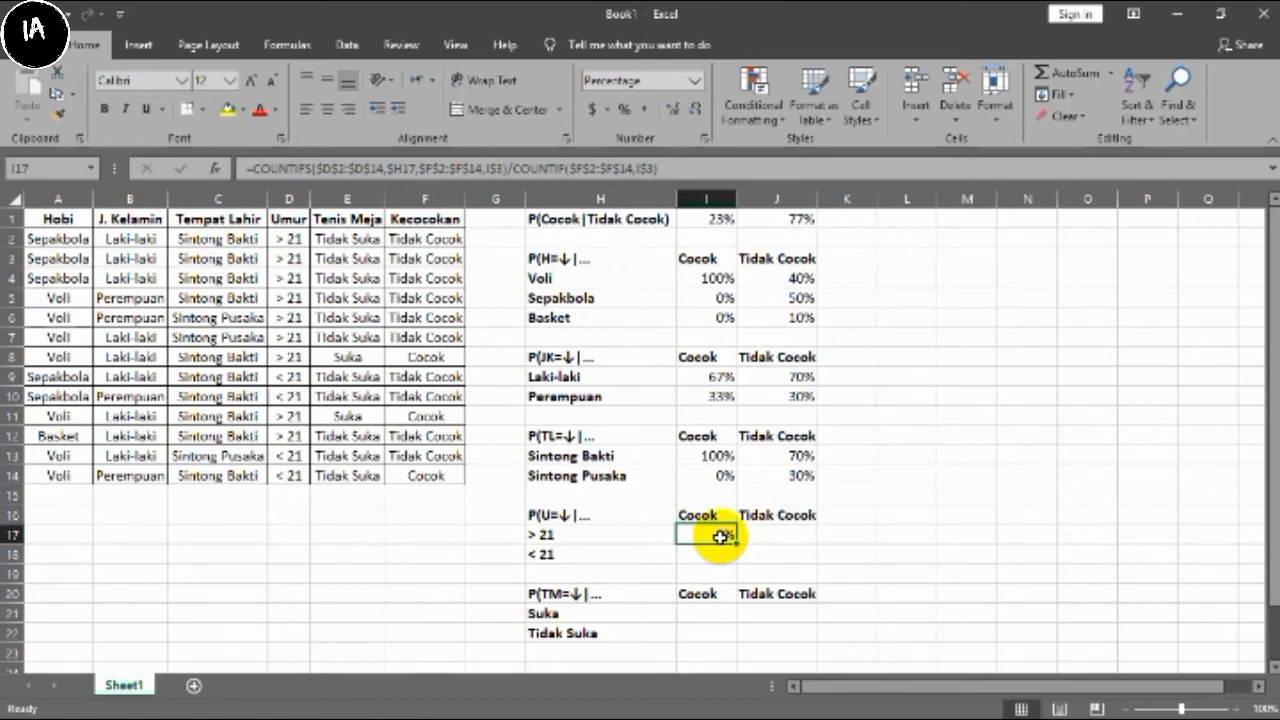
key("shift+Right")
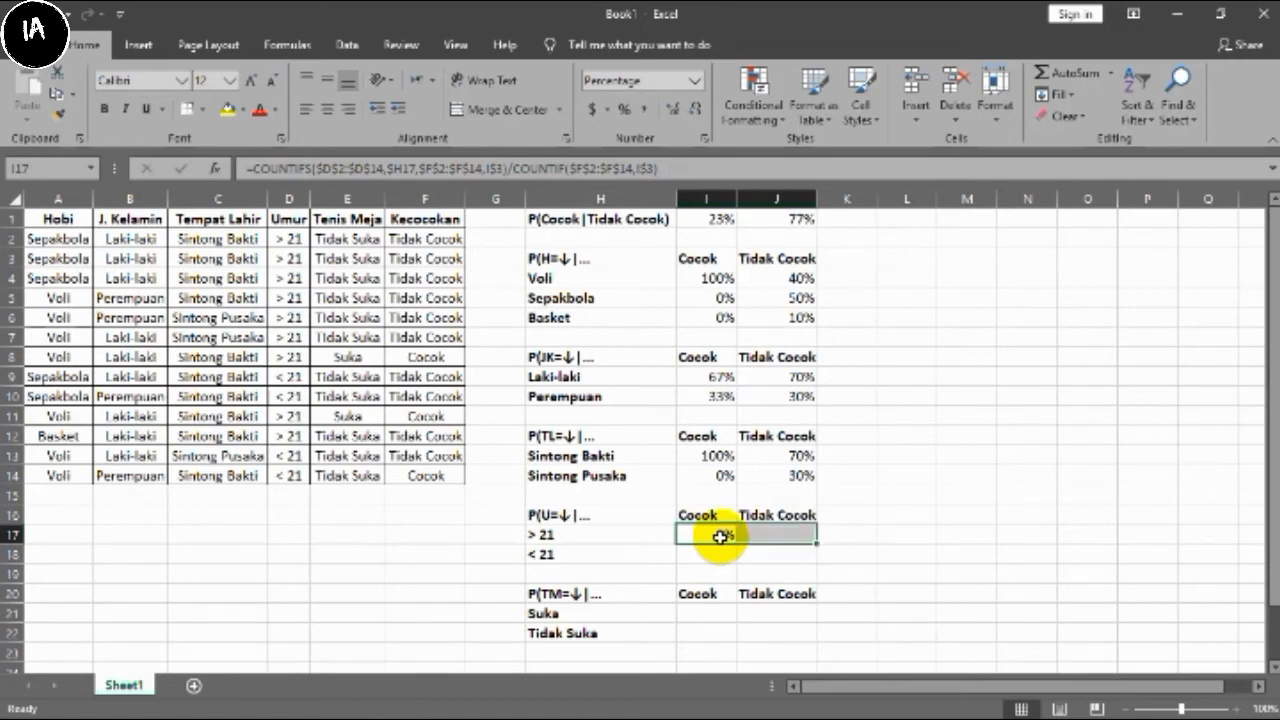
key("shift+Down")
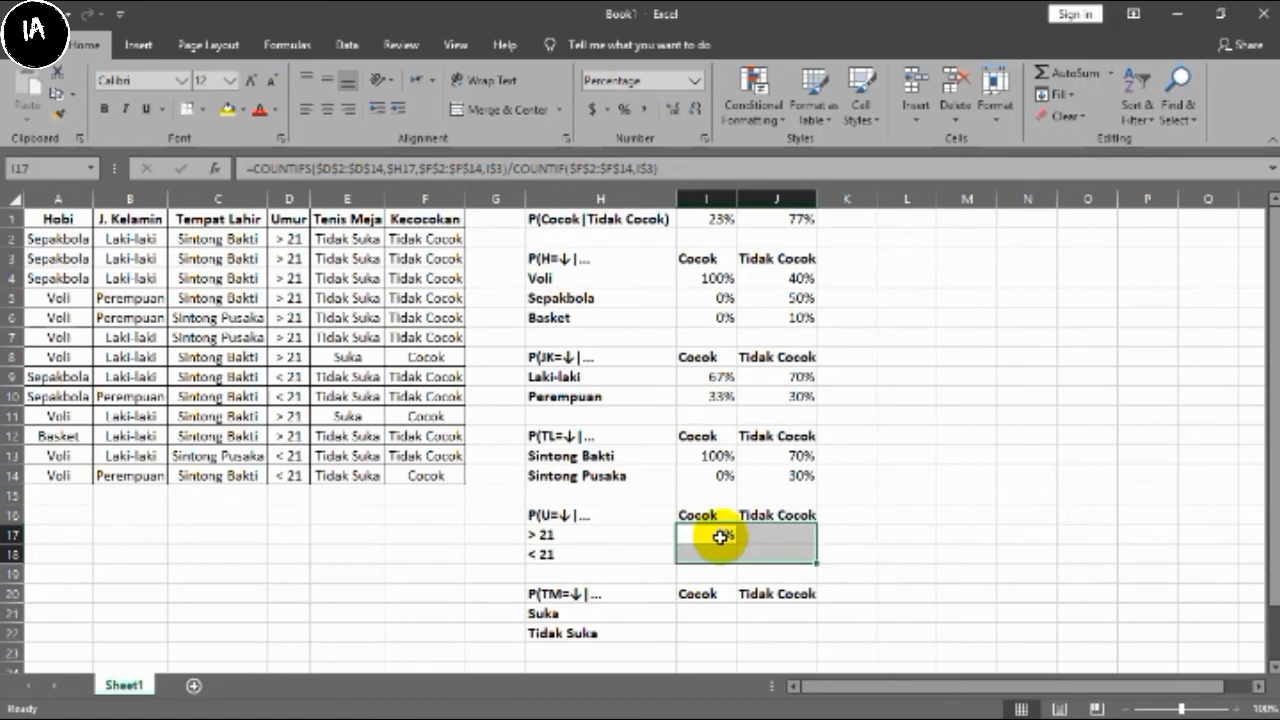
key("Left")
key("Right")
key("ctrl+c")
key("Right")
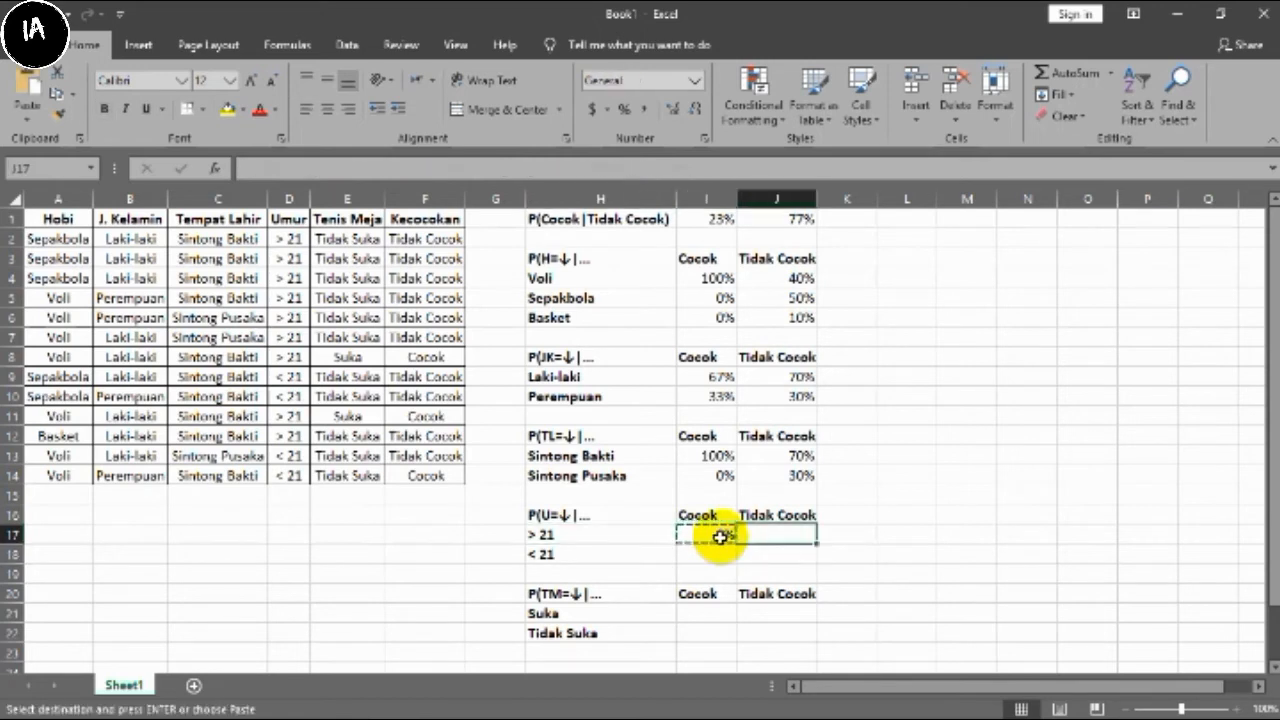
key("shift+Down")
key("shift+Left")
key("ctrl+v")
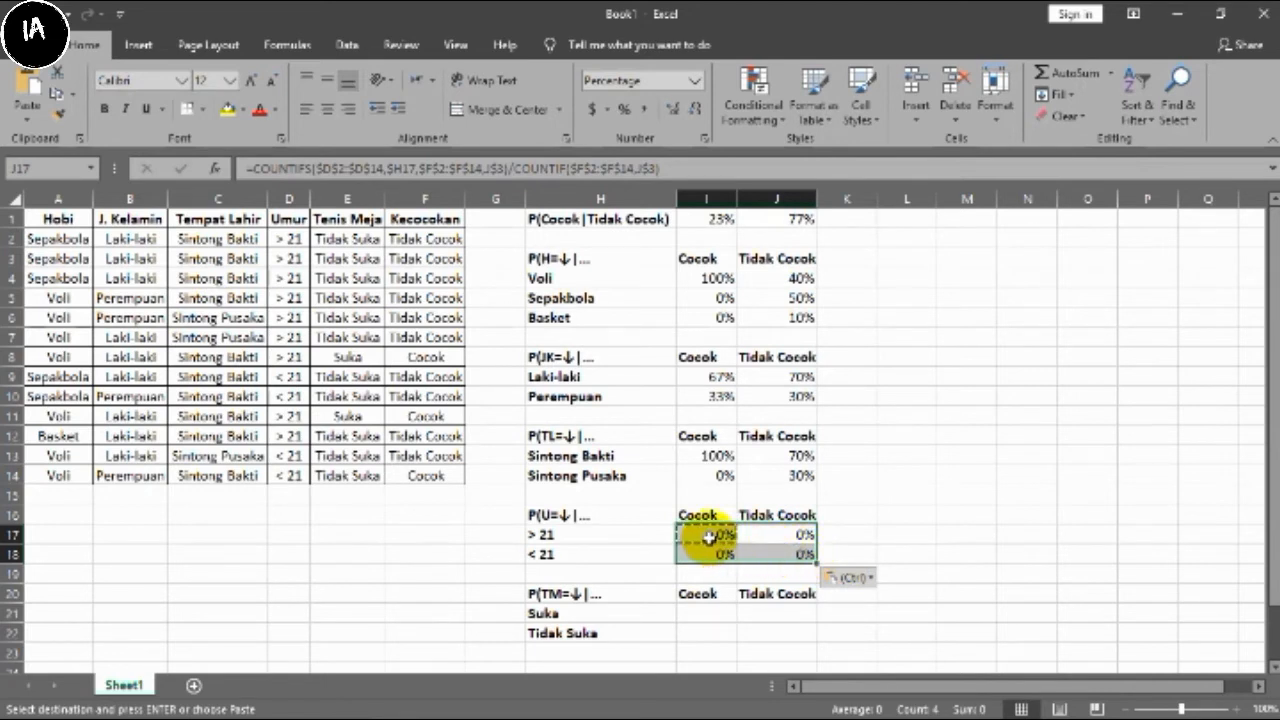
- Prefix the Umur values in D2:D14 and the labels in H17:H18 with U, as U > 21 and U < 21
left_click(708, 538)
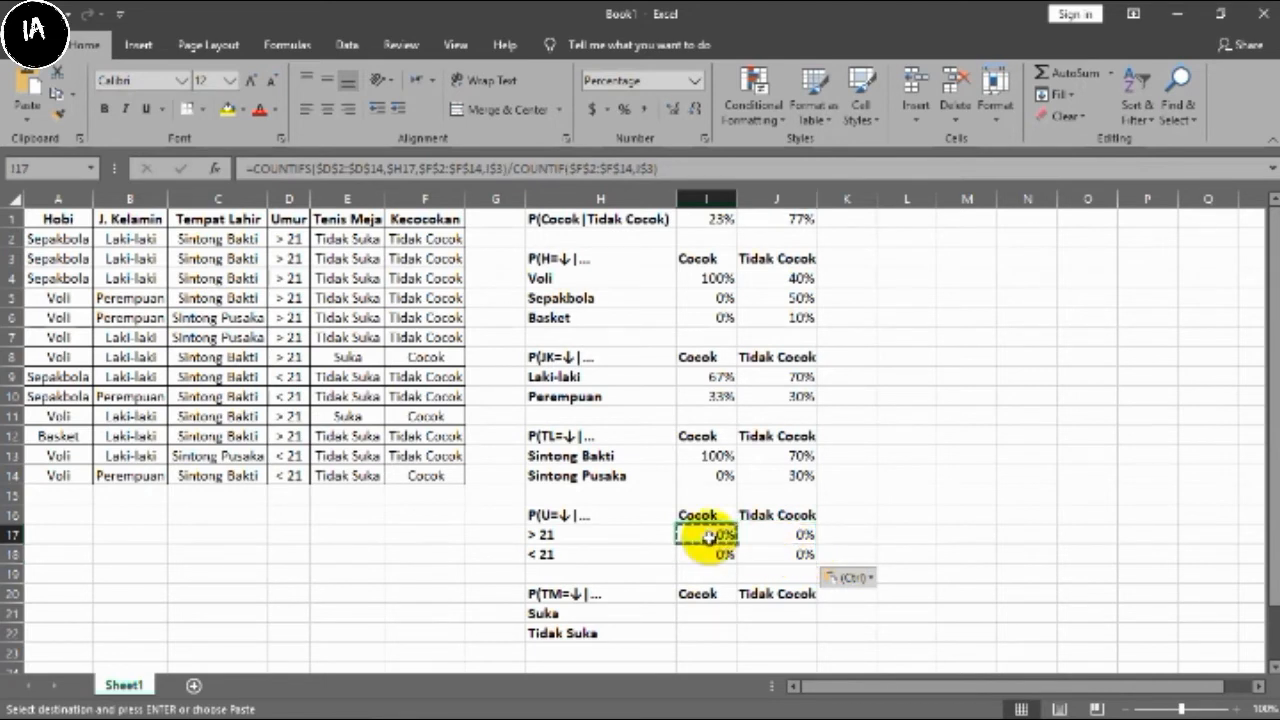
double_click(281, 239)
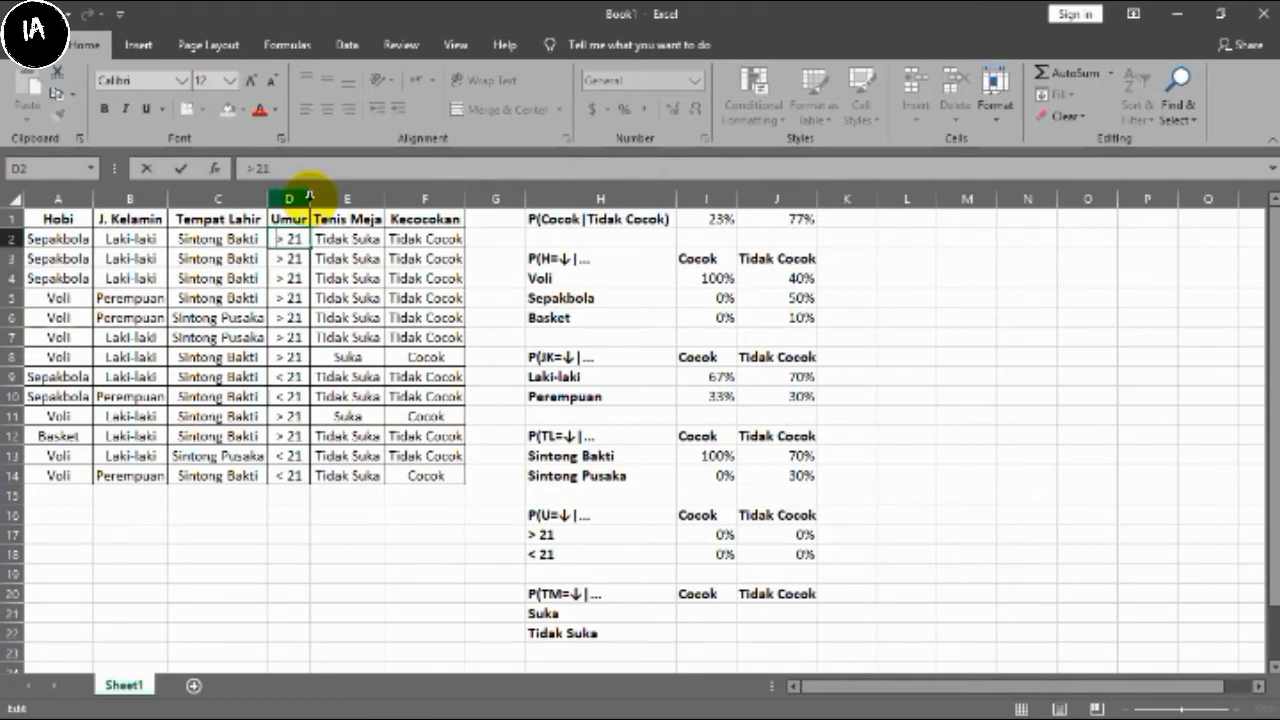
type("U")
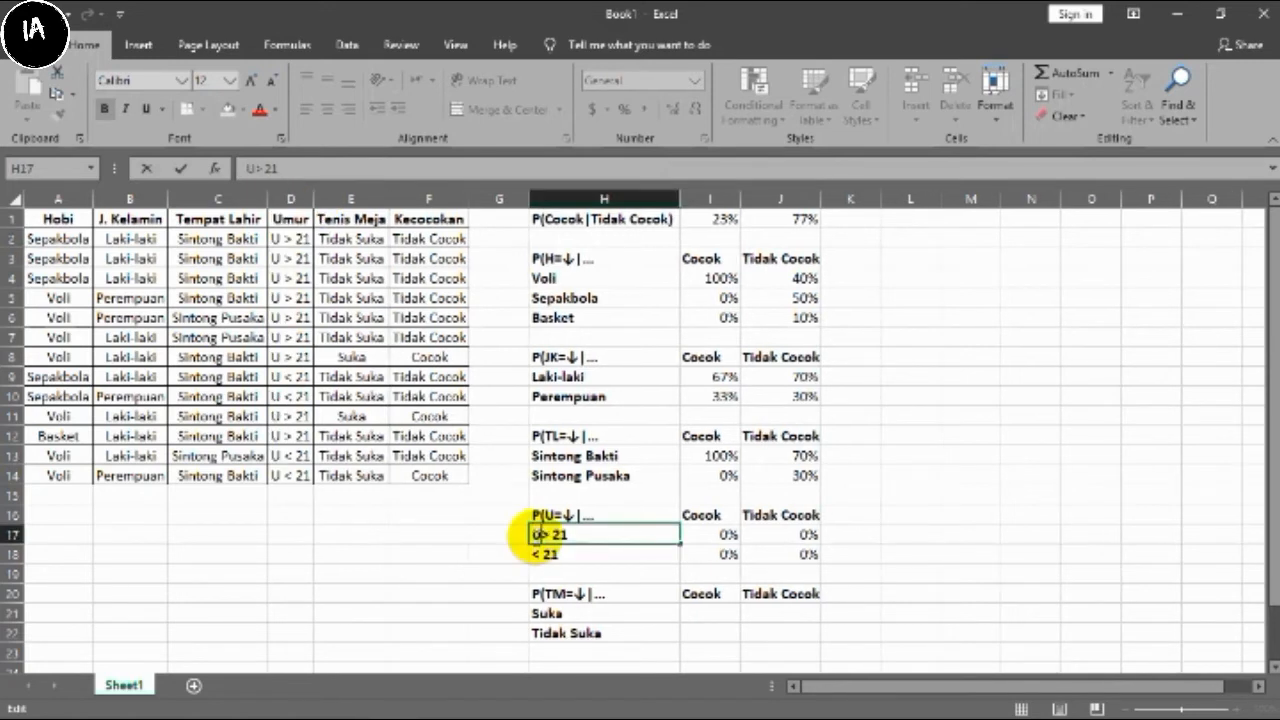
key("Return")
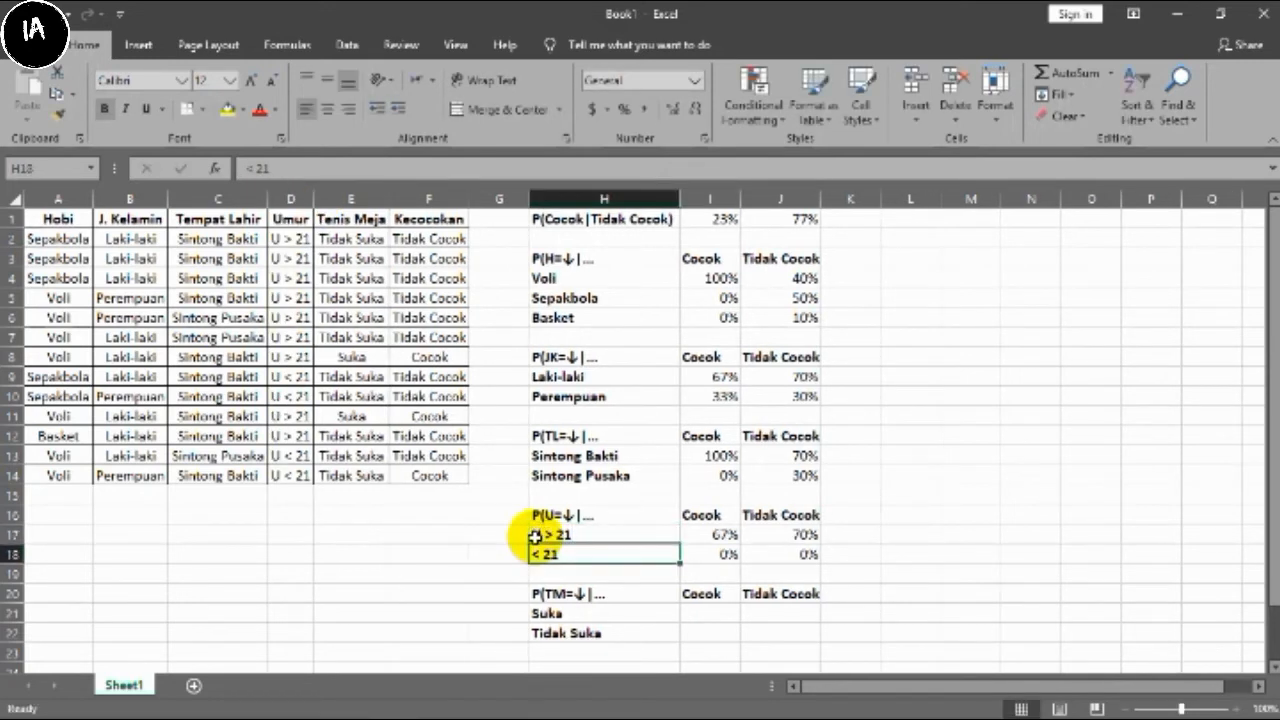
key("F2")
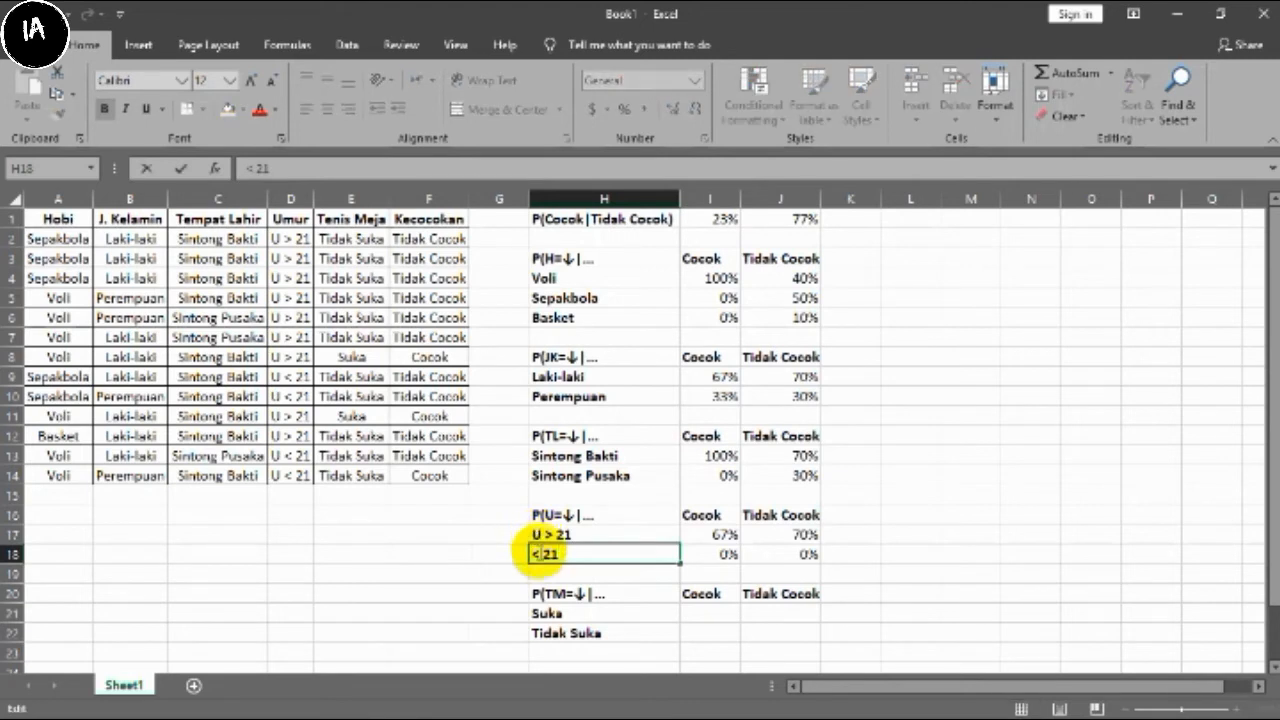
type("U")
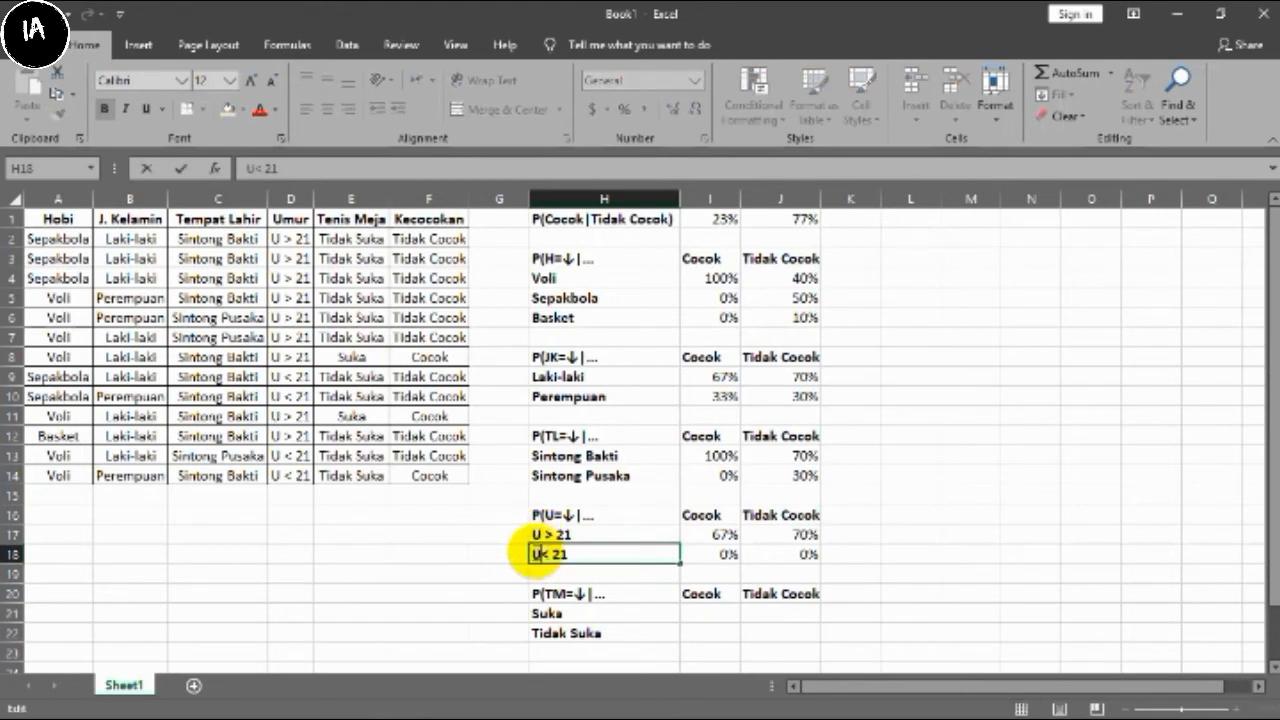
key("Return")
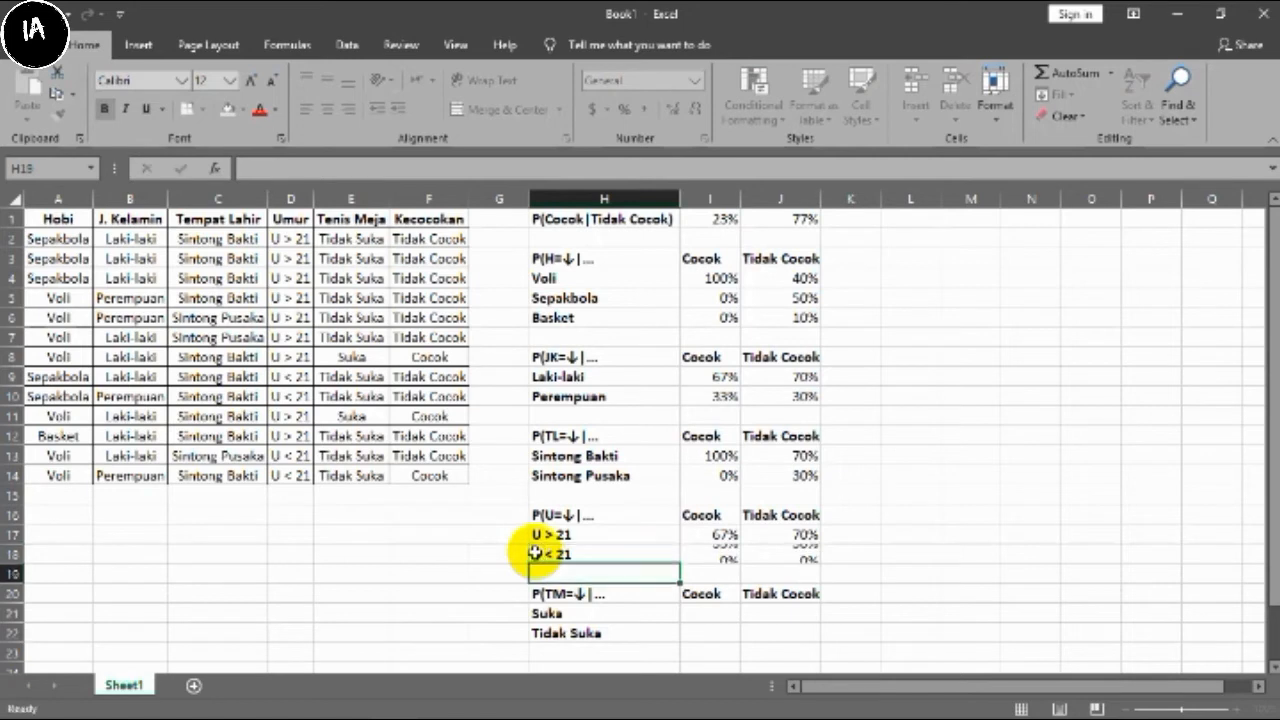
left_click(706, 548)
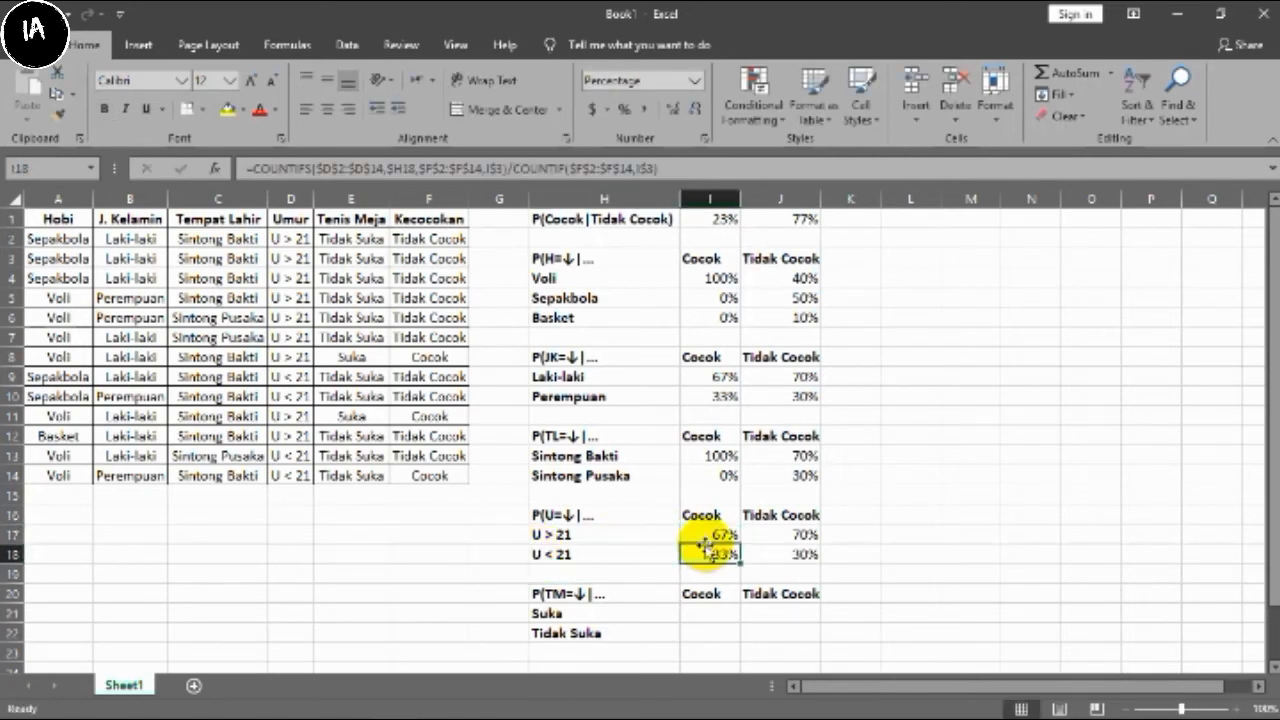
- Copy the U > 21 formula from I17 into I21 for the Suka probability under Cocok
left_click(632, 614)
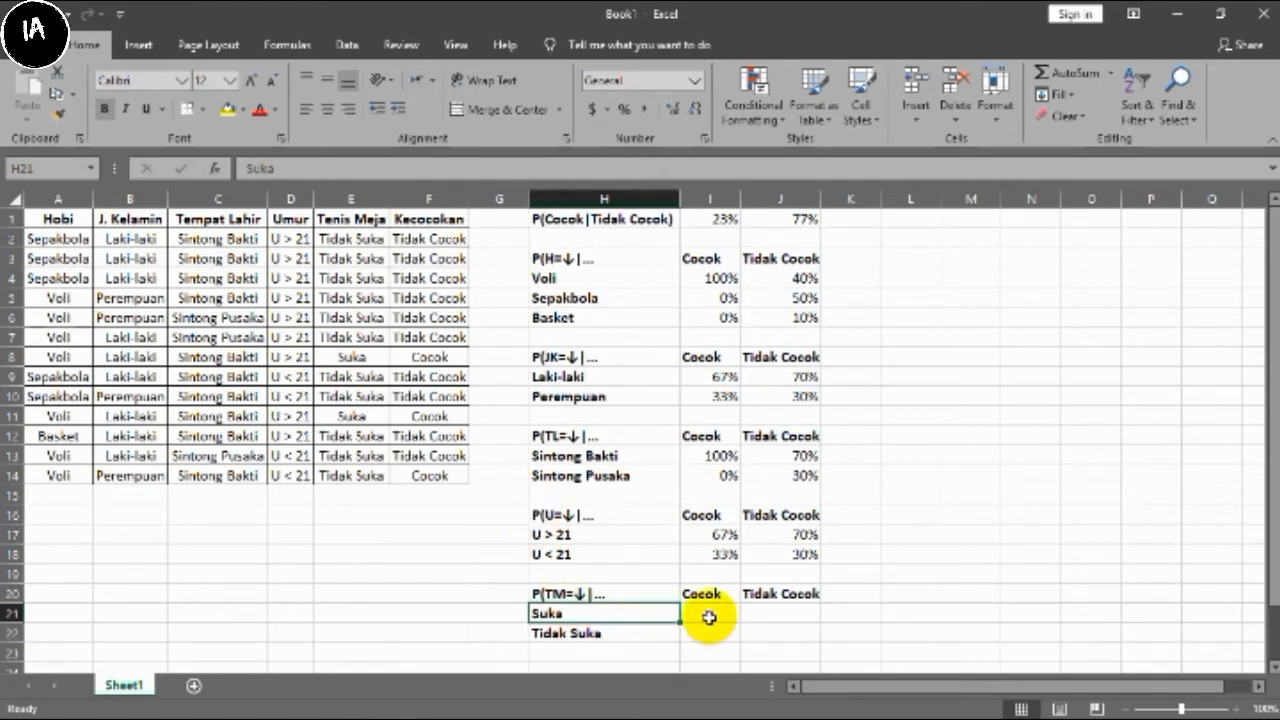
left_click(712, 535)
key("ctrl+c")
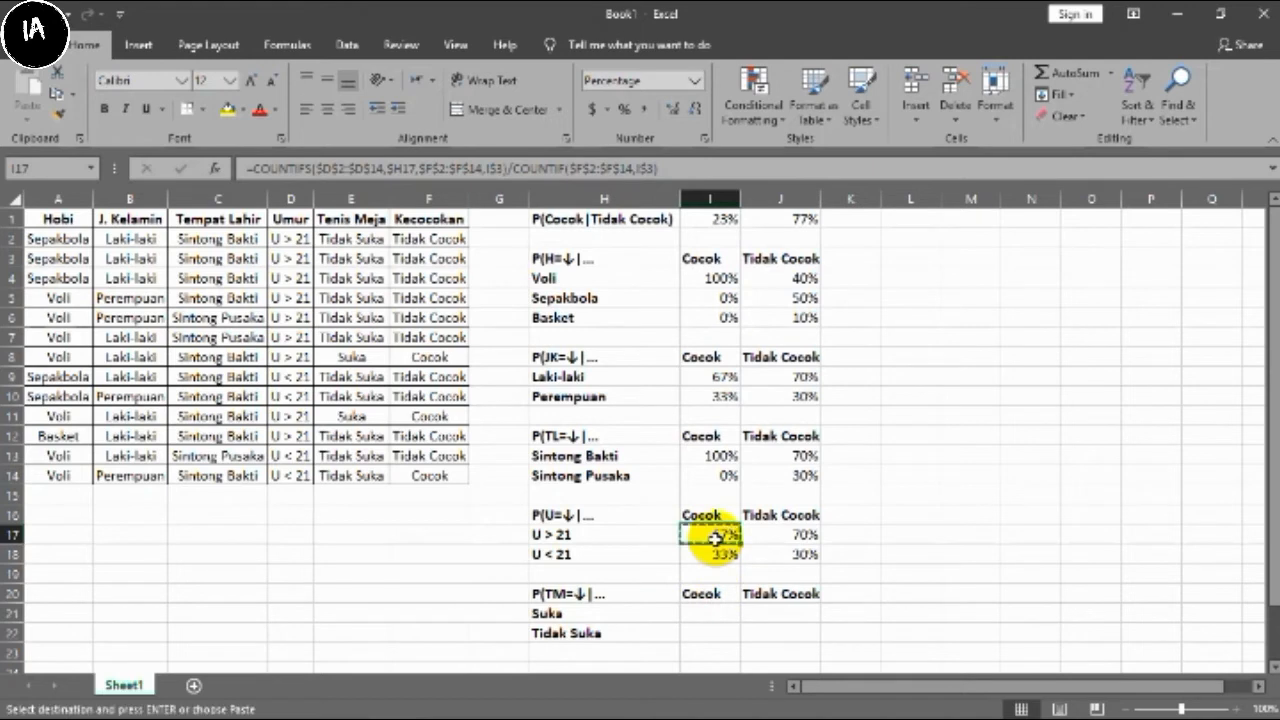
left_click(705, 616)
key("ctrl+v")
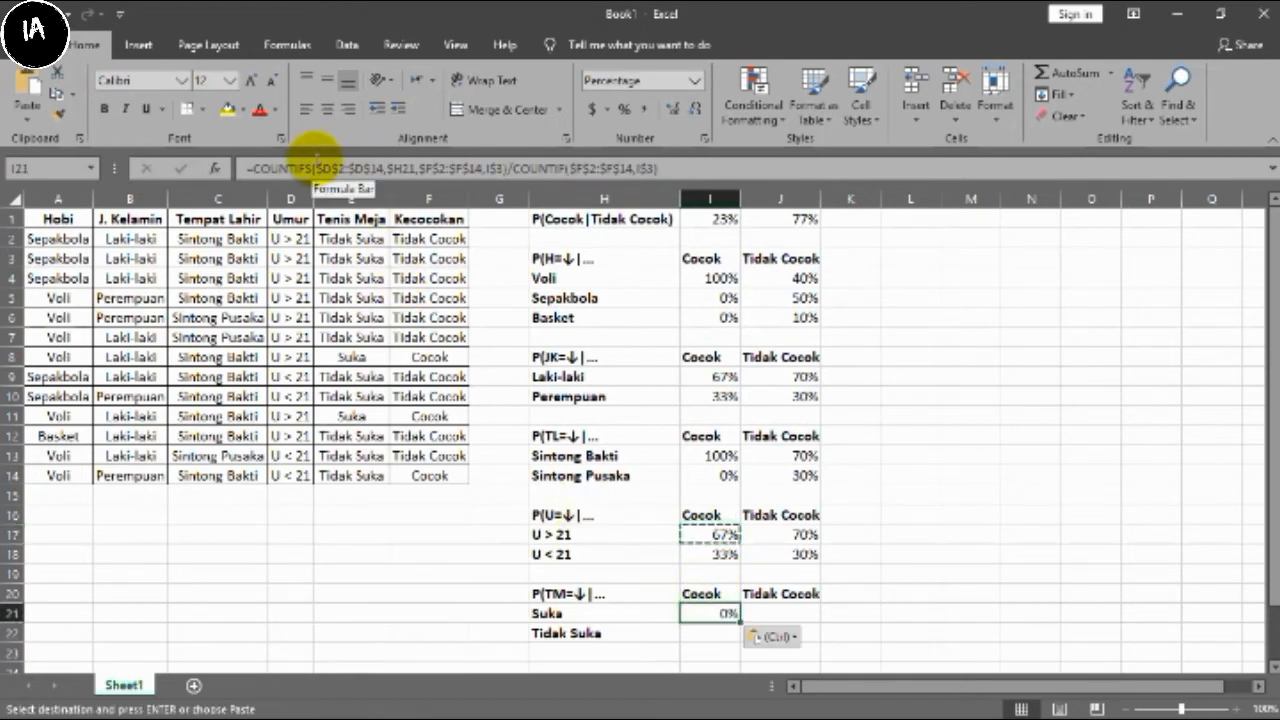
- Replace the first criteria range in I21 with the Tenis Meja data as absolute range $E$2:$E$14 and enter the formula
left_click_drag(318, 169, 374, 169)
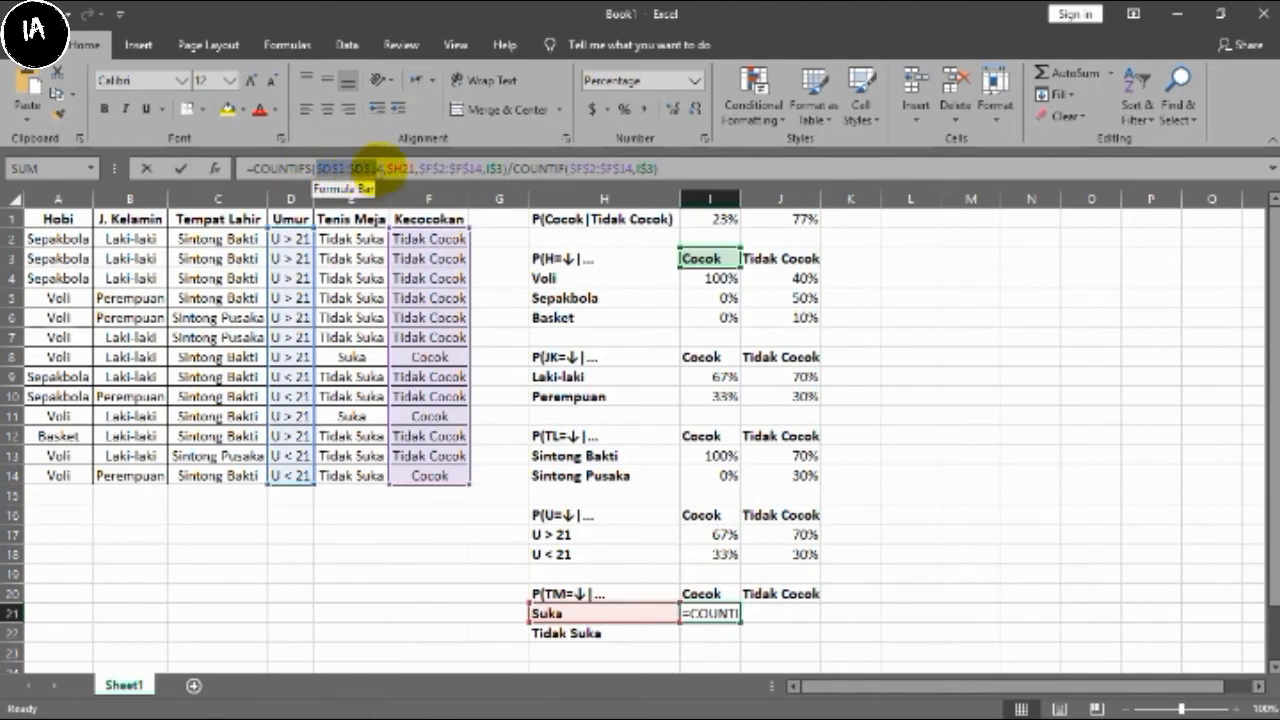
left_click(345, 242)
left_click_drag(343, 255, 353, 468)
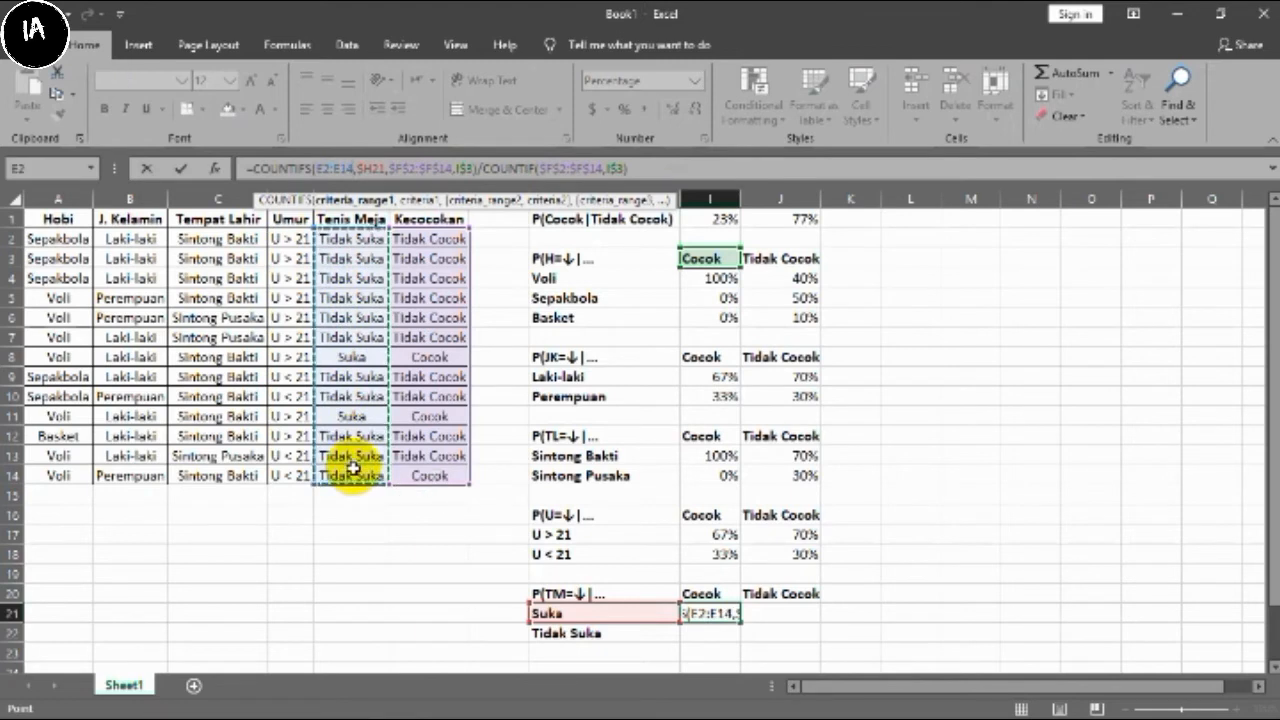
key("F4")
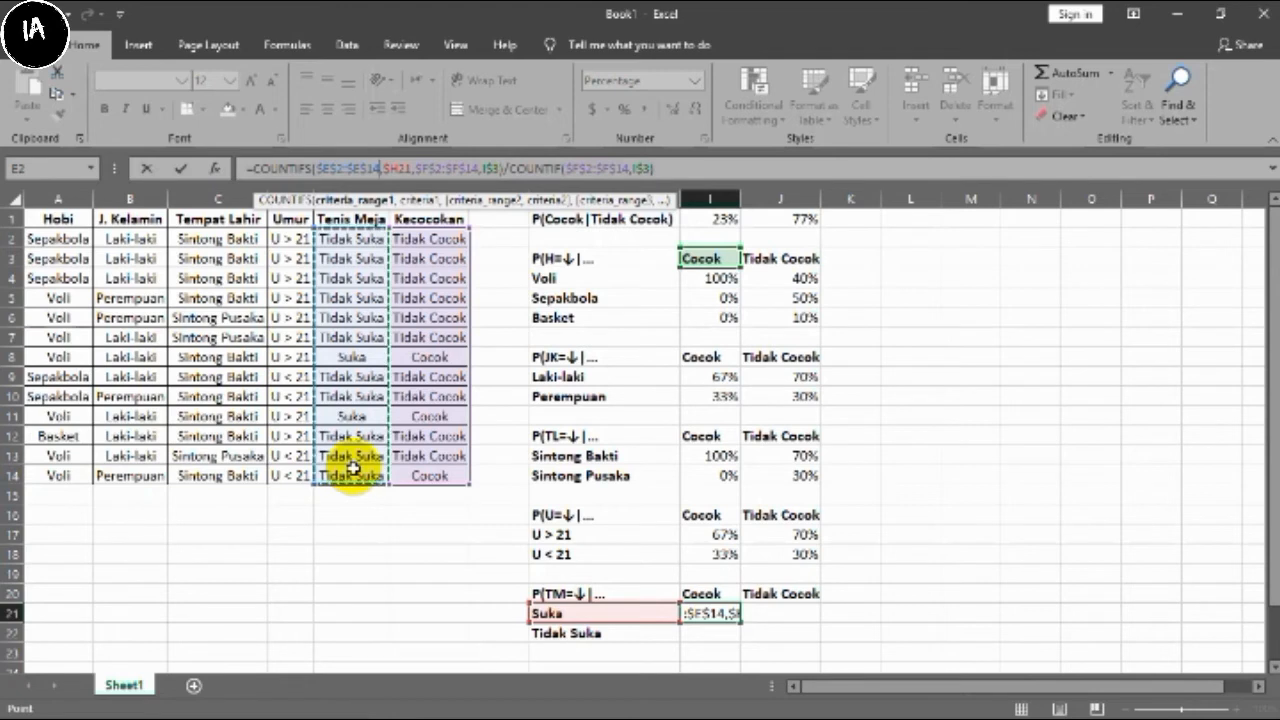
key("Return")
- Copy the Suka formula from I21 across I21:J22 for all Tenis Meja probabilities
left_click(709, 613)
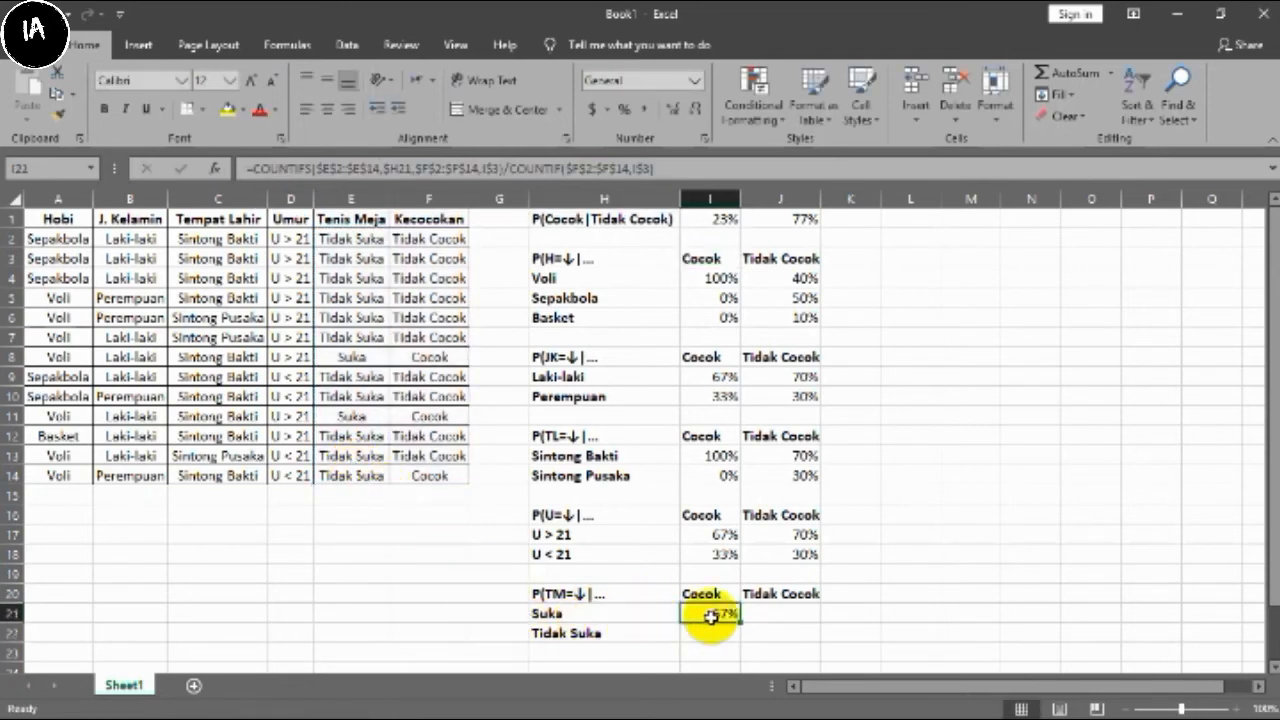
key("ctrl+c")
left_click_drag(709, 617, 775, 632)
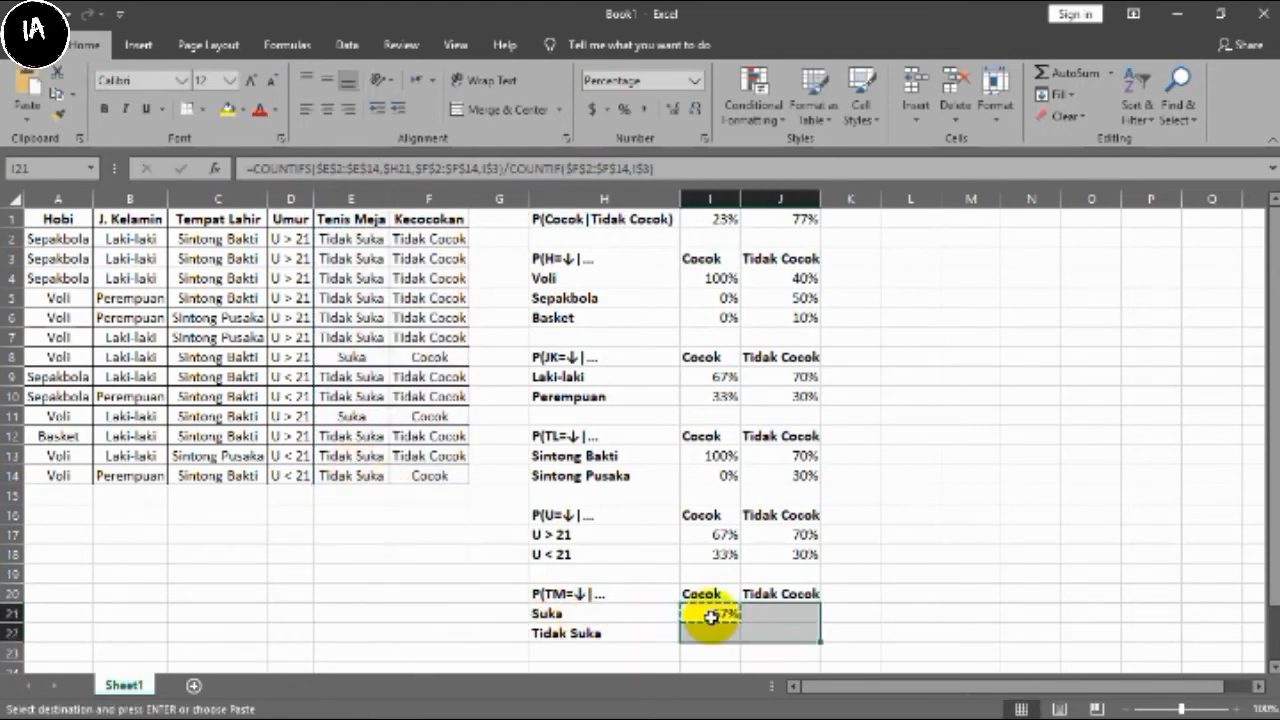
key("ctrl+v")
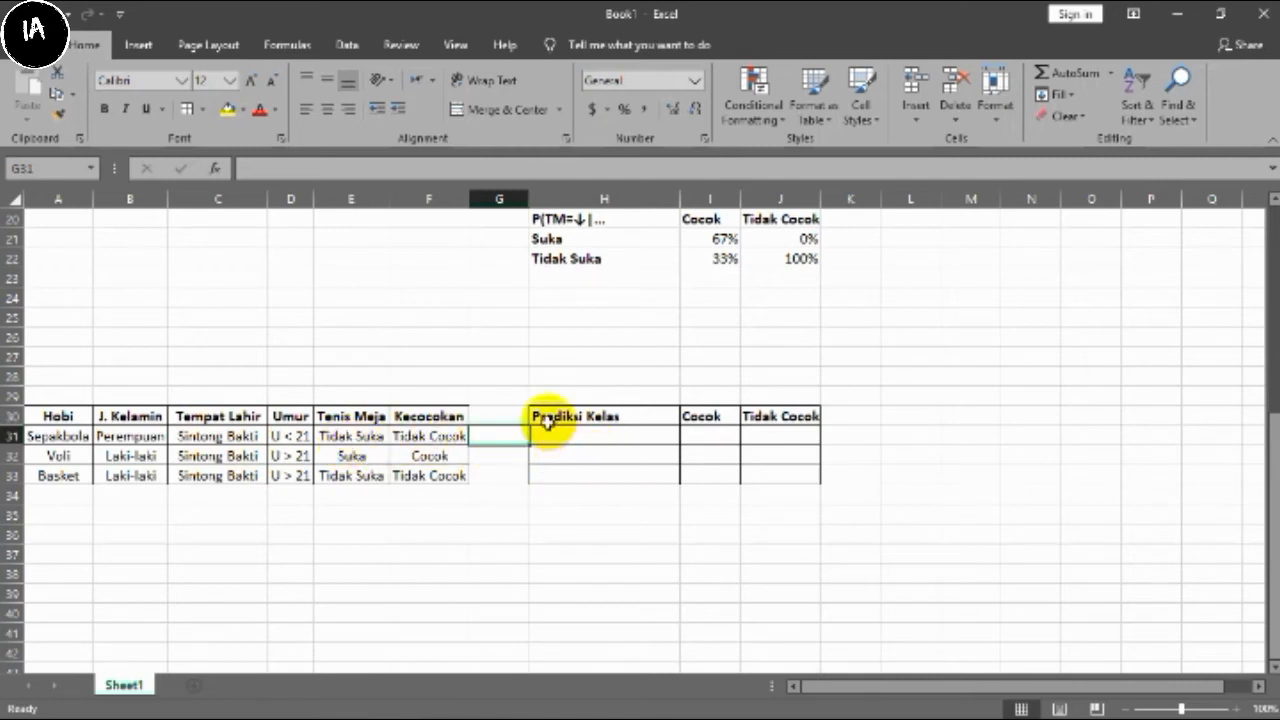
- Review the conditional probability tables against the empty Prediksi Kelas table and select its first Cocok cell, I31
left_click(612, 416)
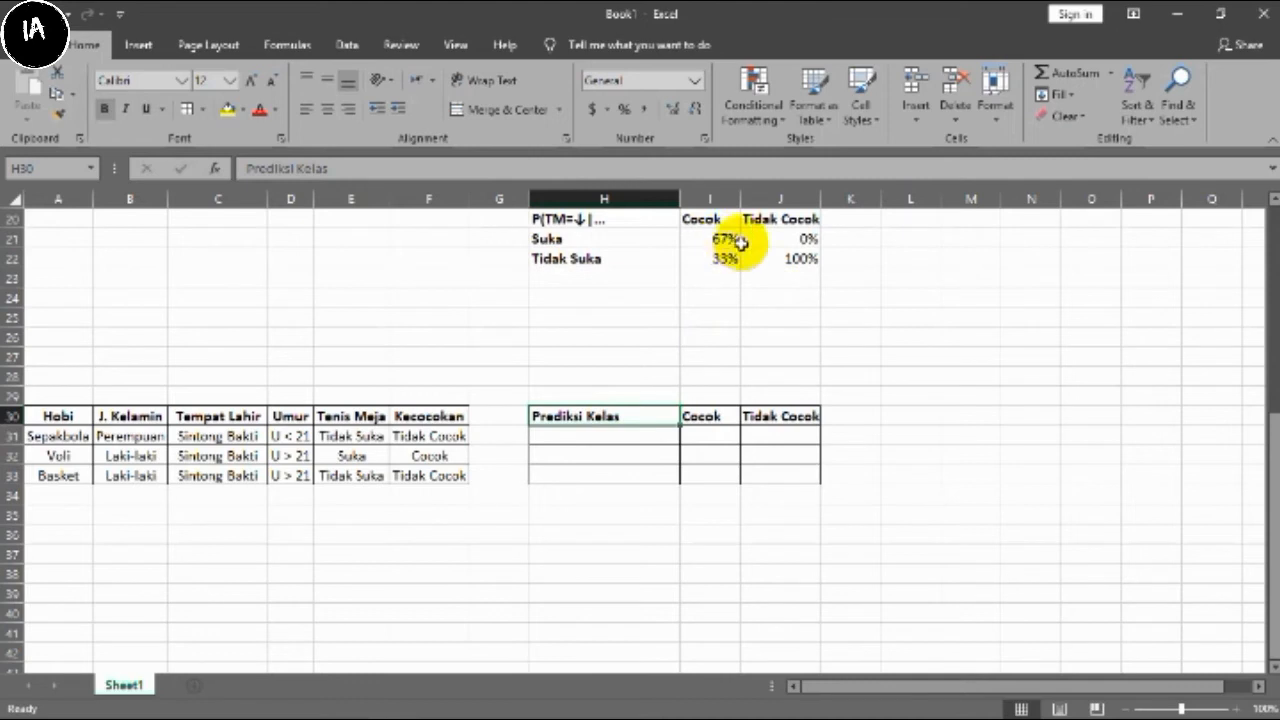
left_click_drag(800, 257, 617, 221)
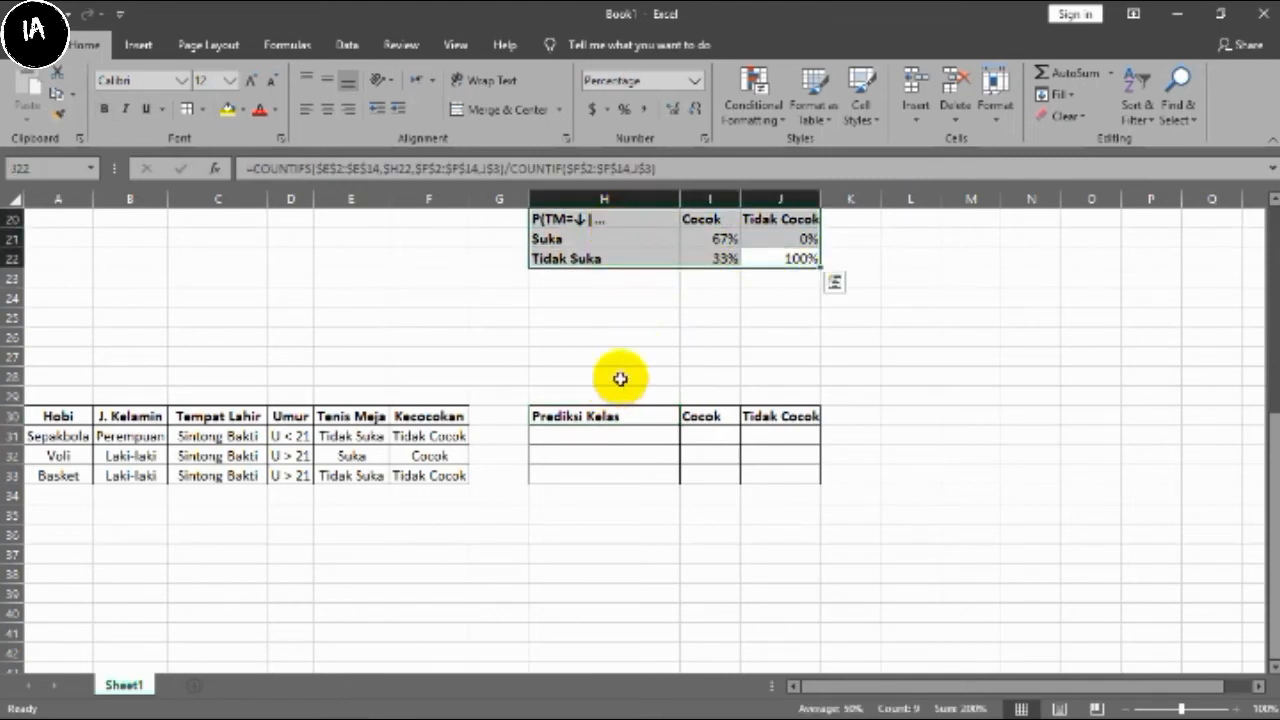
scroll(1051, 394, "up", 2)
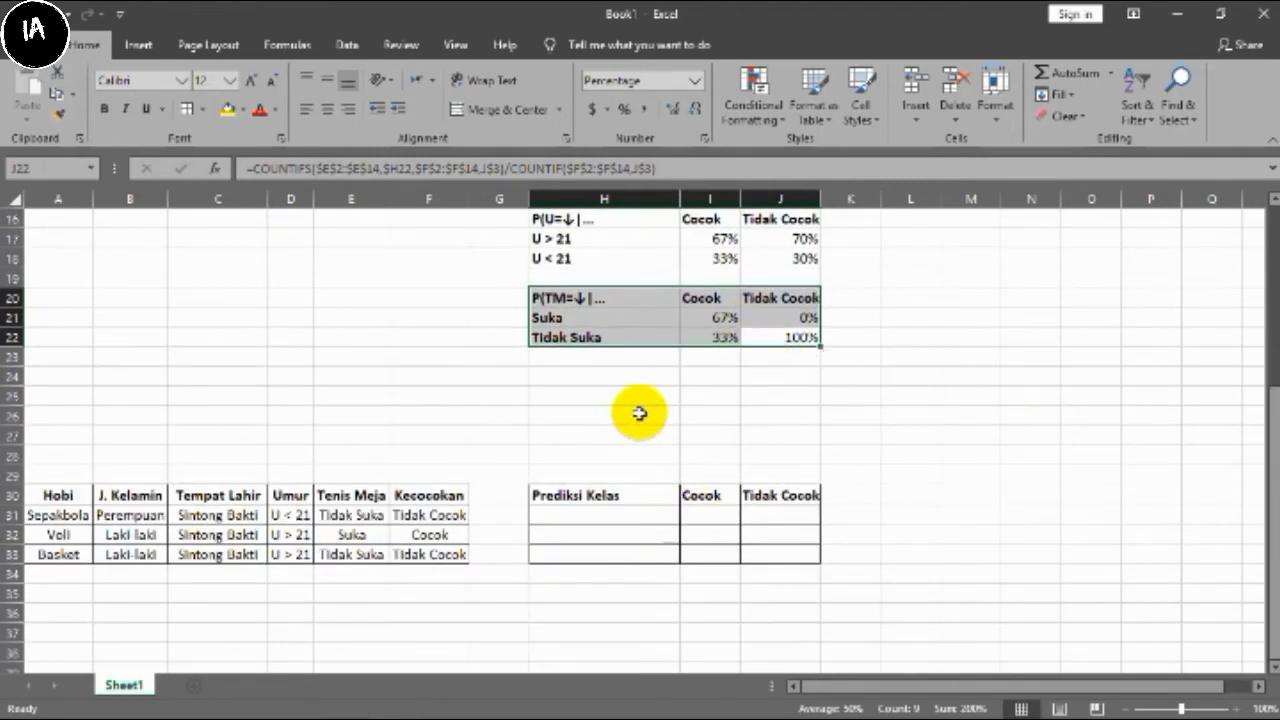
scroll(634, 410, "down", 1)
scroll(609, 497, "down", 1)
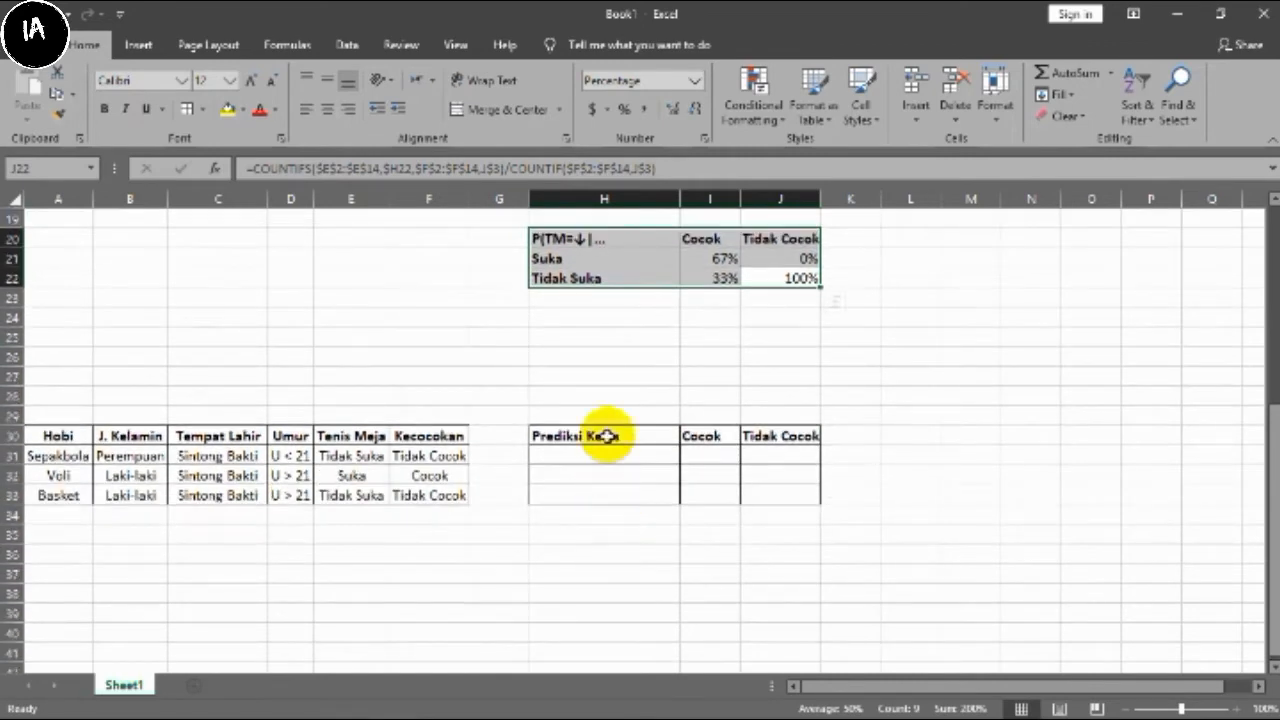
left_click(606, 456)
scroll(650, 510, "up", 2)
left_click(711, 571)
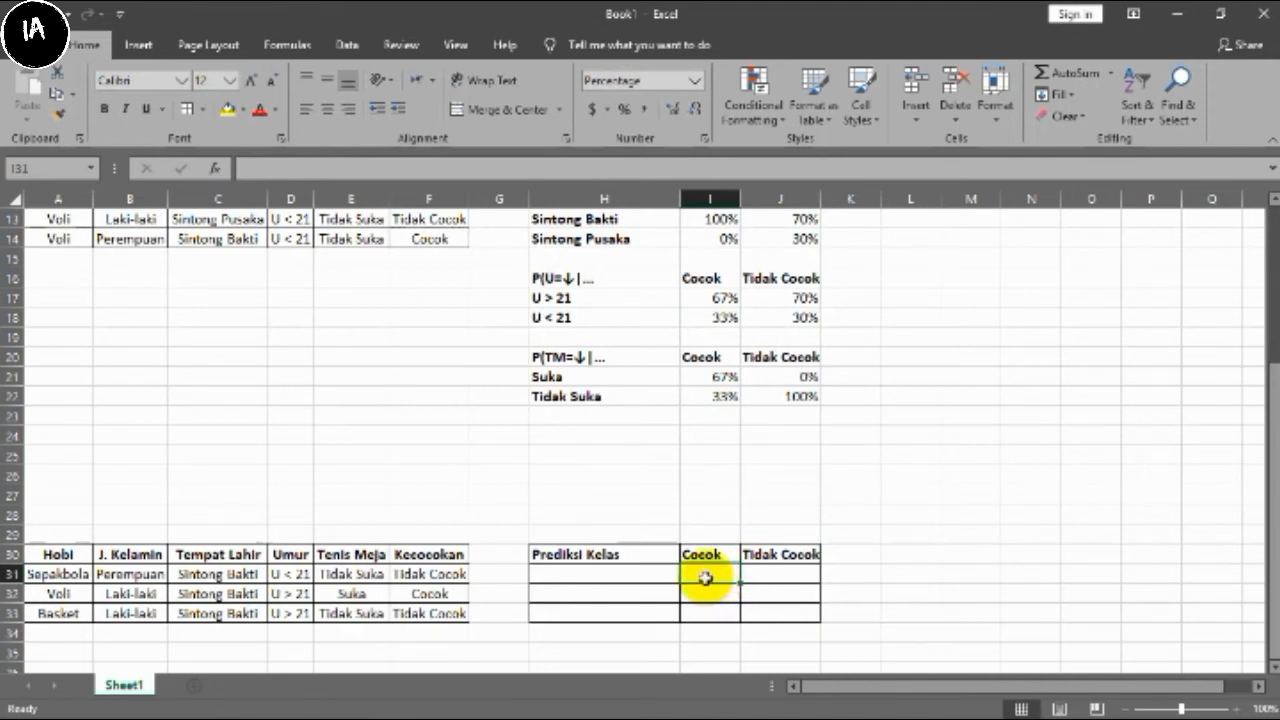
- Start a VLOOKUP formula in I31 with the first test row's Hobi value as the column-locked lookup value $A31
double_click(706, 578)
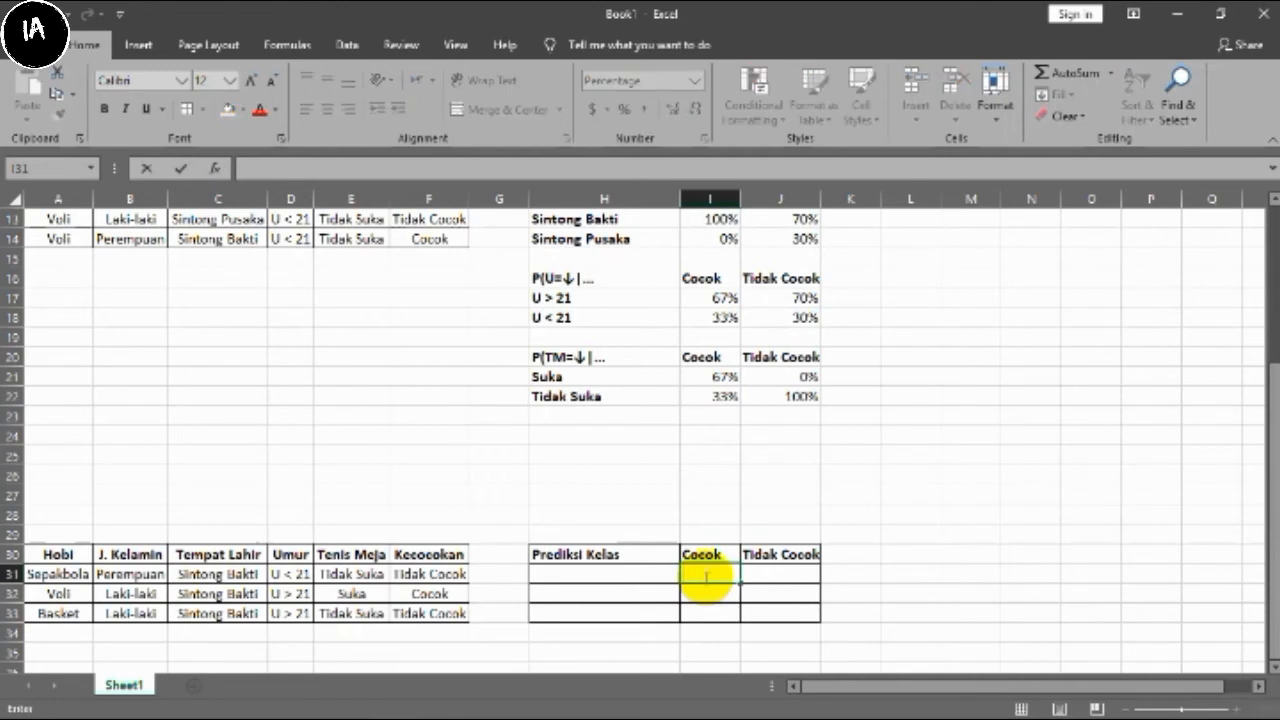
type("=")
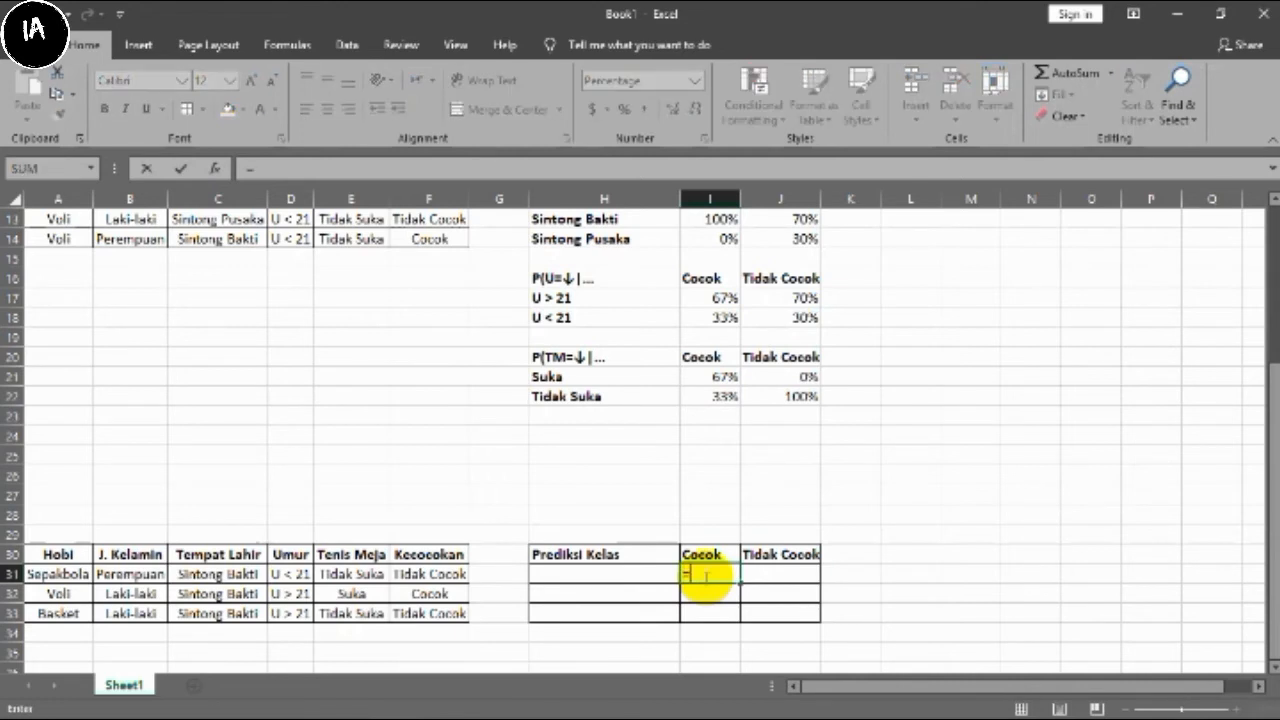
type("V")
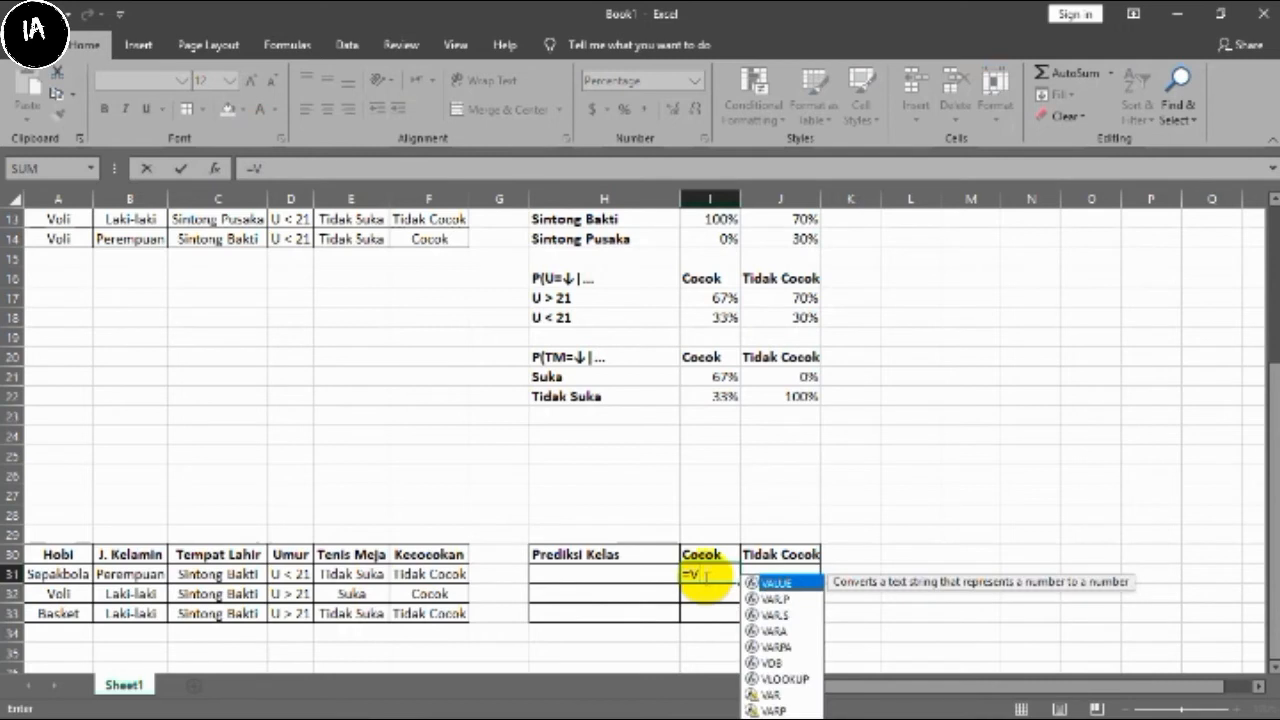
type("LOO")
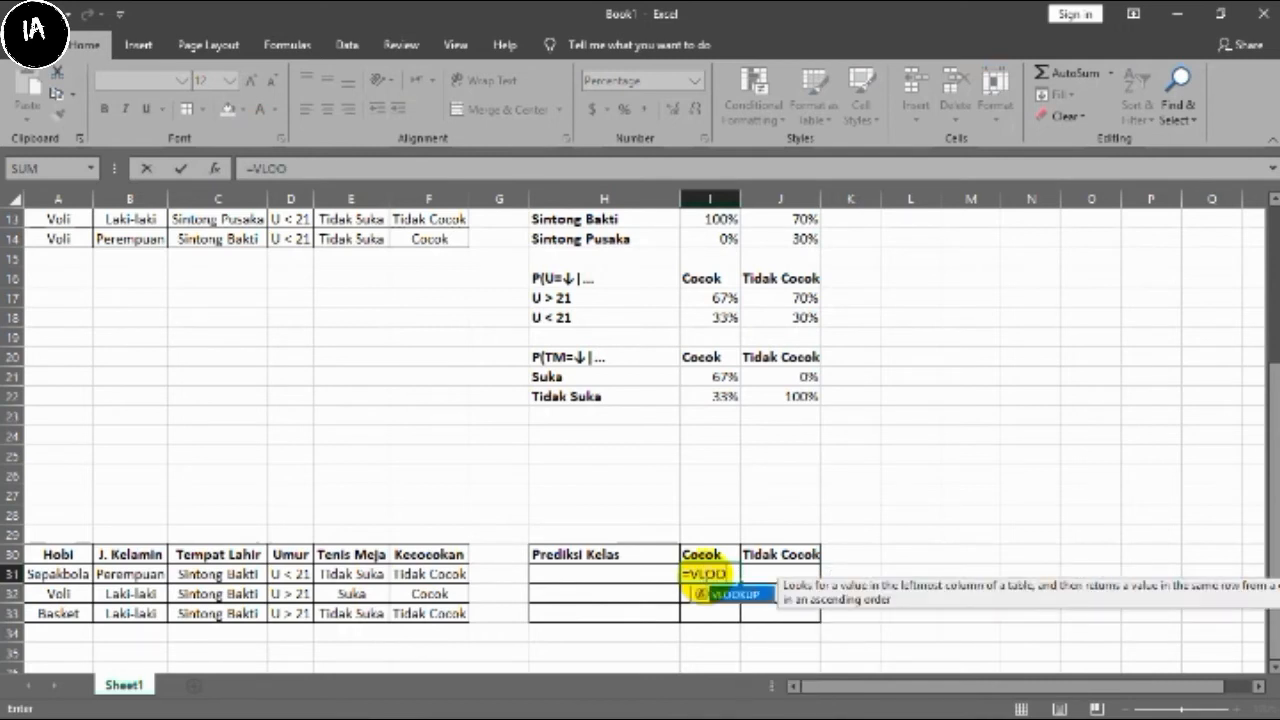
key("ctrl+Return")
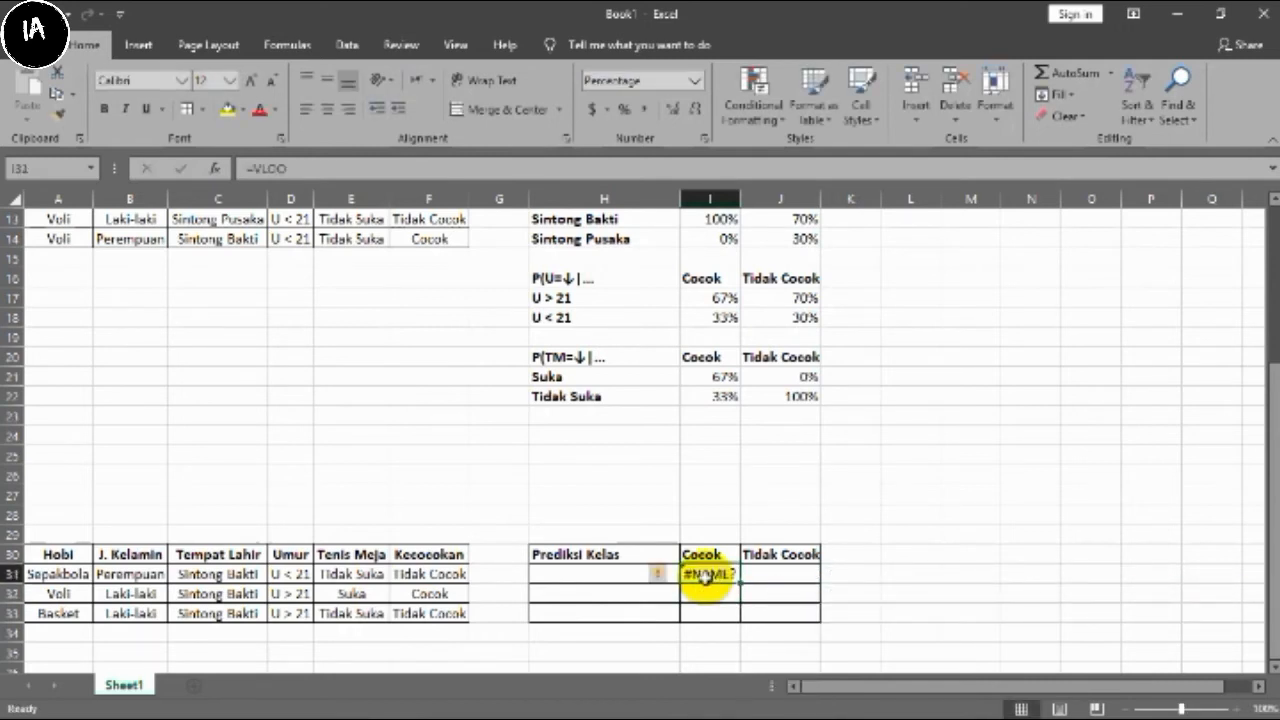
double_click(706, 578)
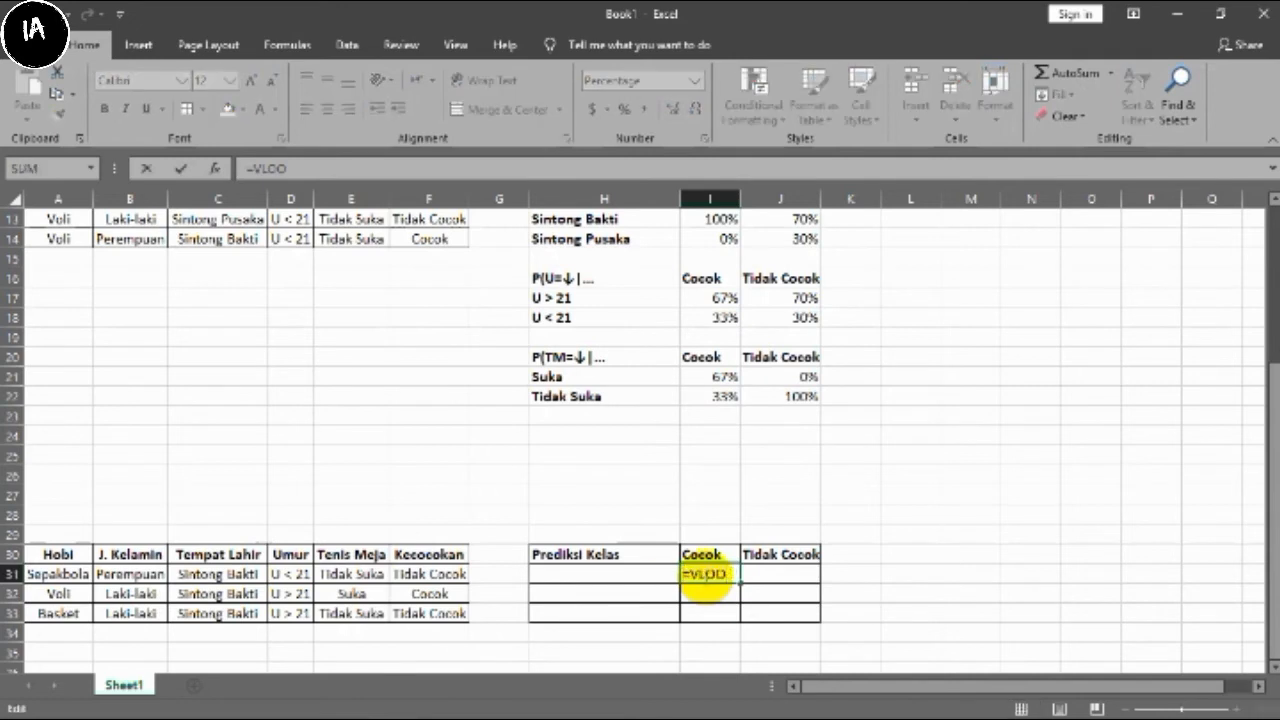
type("KU")
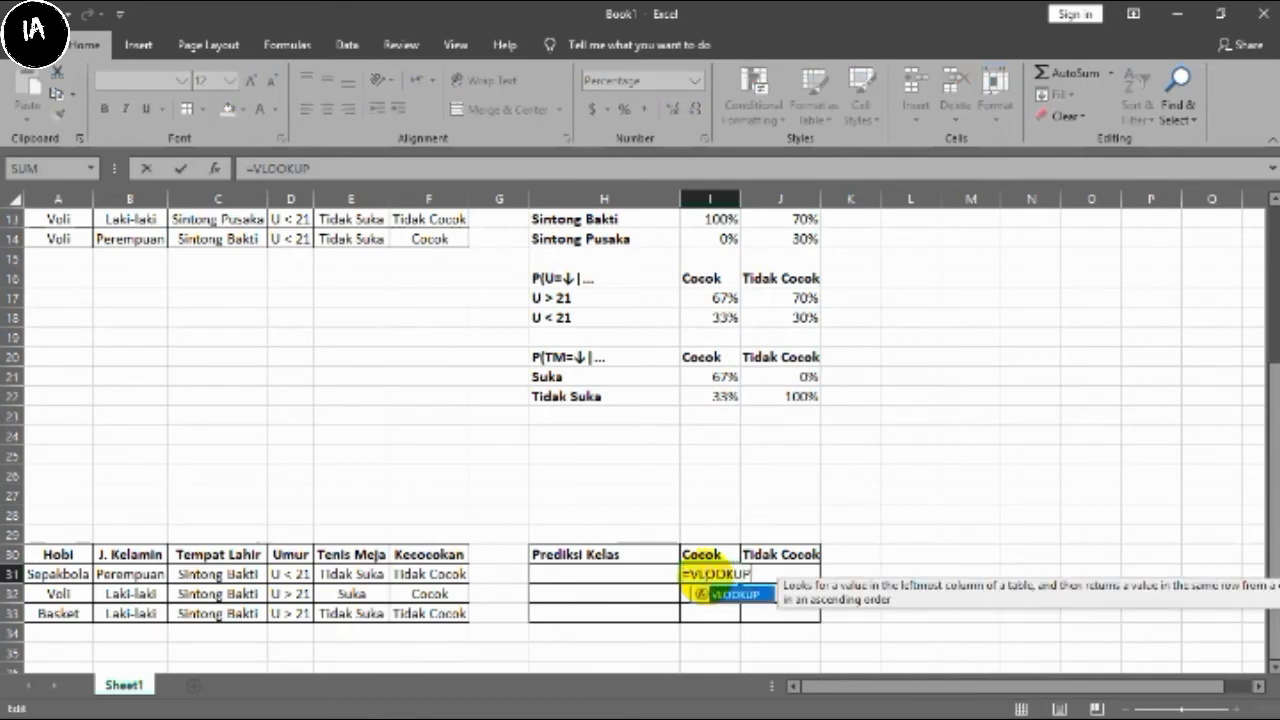
type("P")
double_click(700, 593)
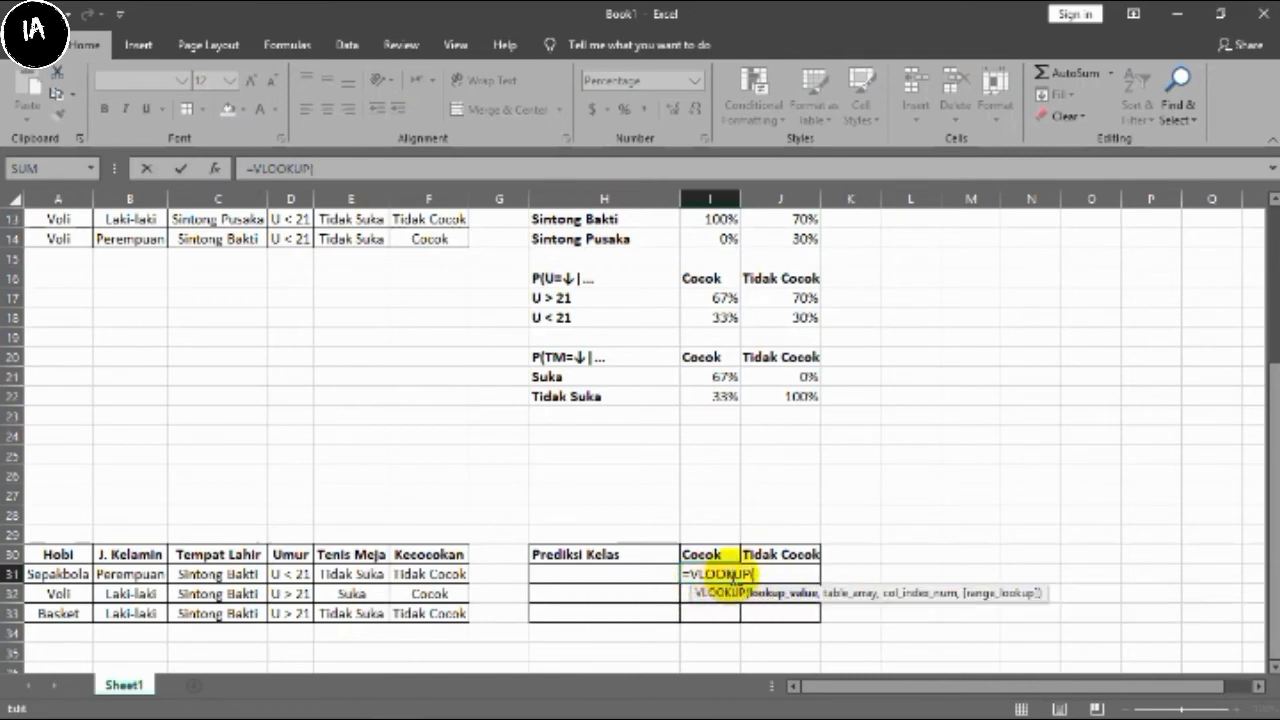
left_click(60, 572)
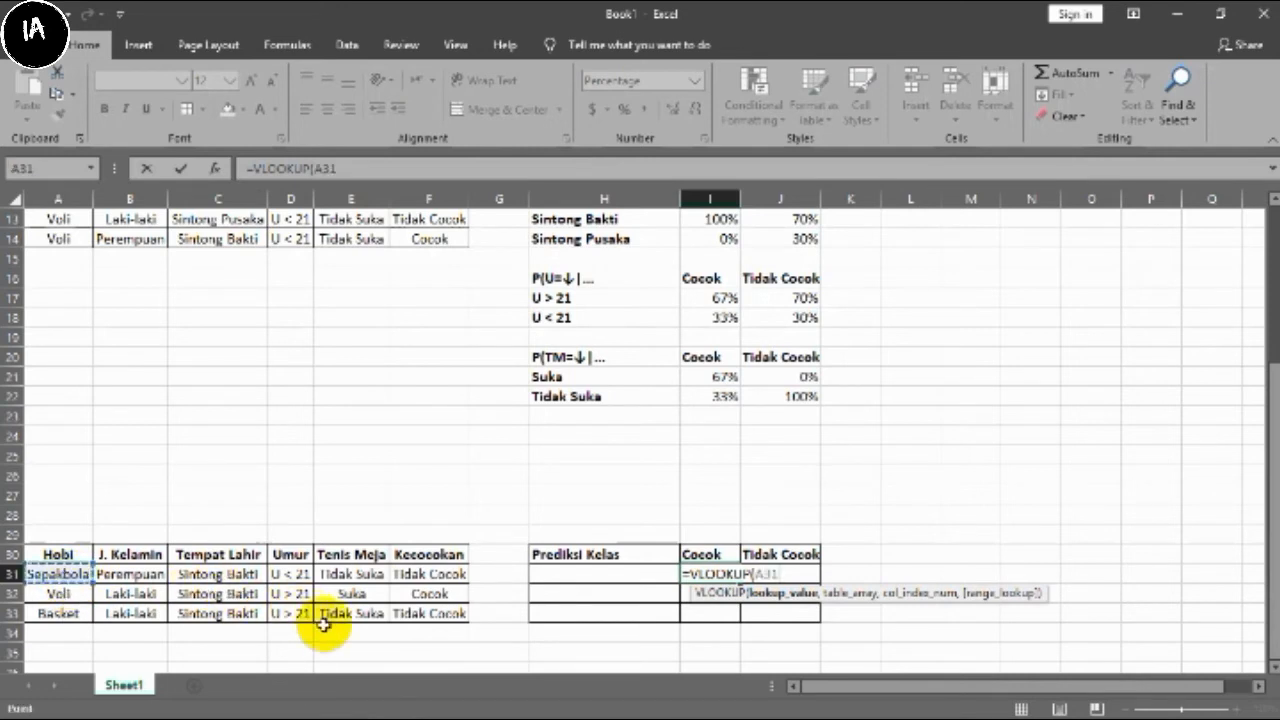
key("F4")
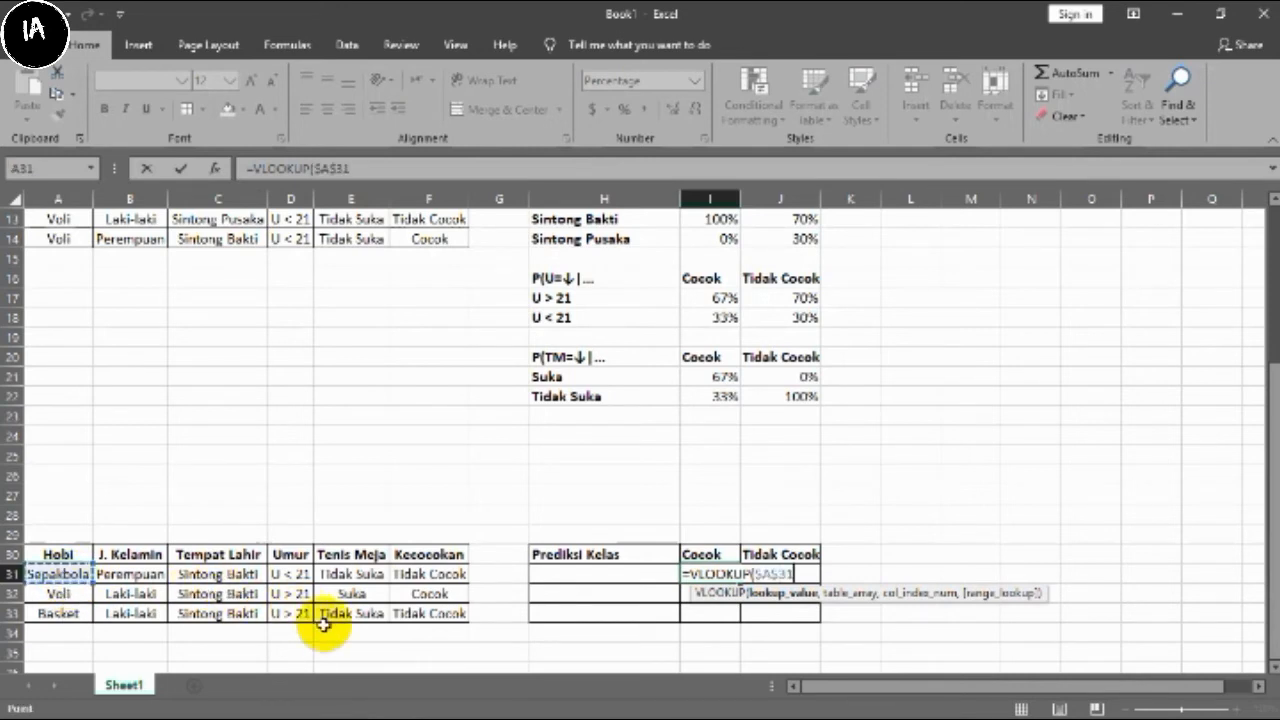
type(",")
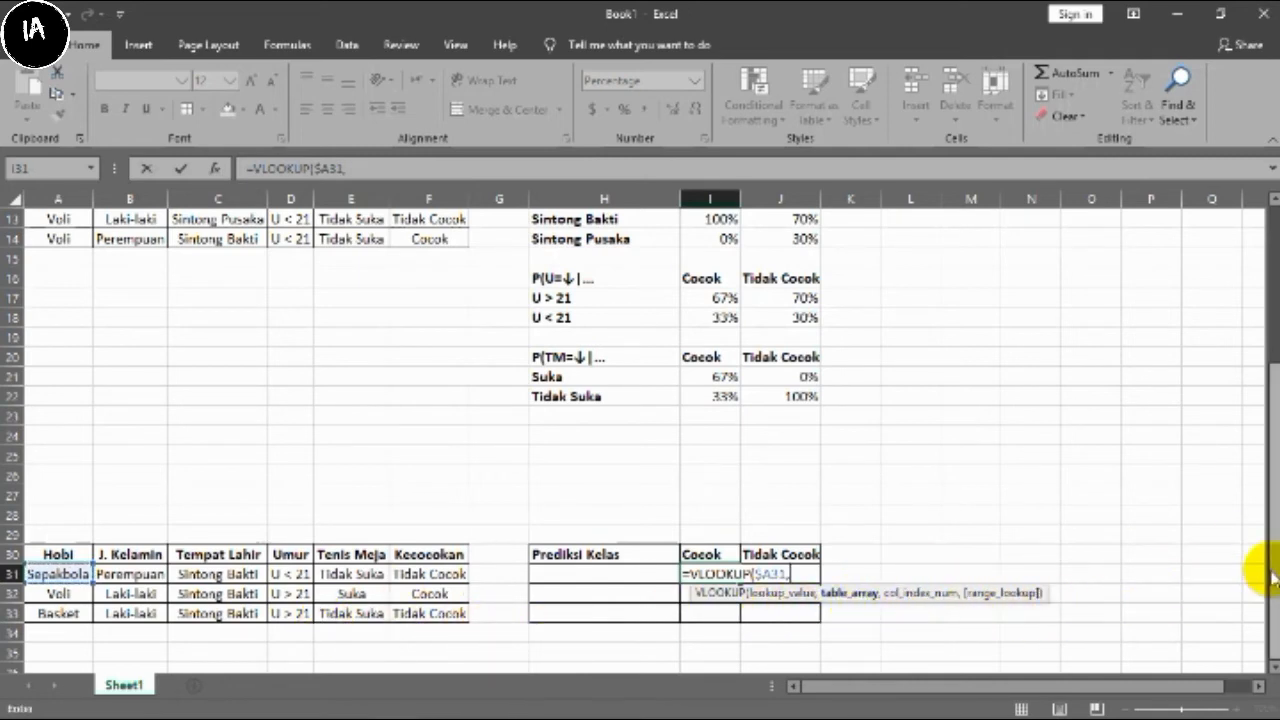
- Set the table array of the Hobi lookup to the P(H) probability table as absolute range $H$4:$J$6
left_click_drag(1264, 568, 1250, 384)
left_click_drag(566, 280, 790, 318)
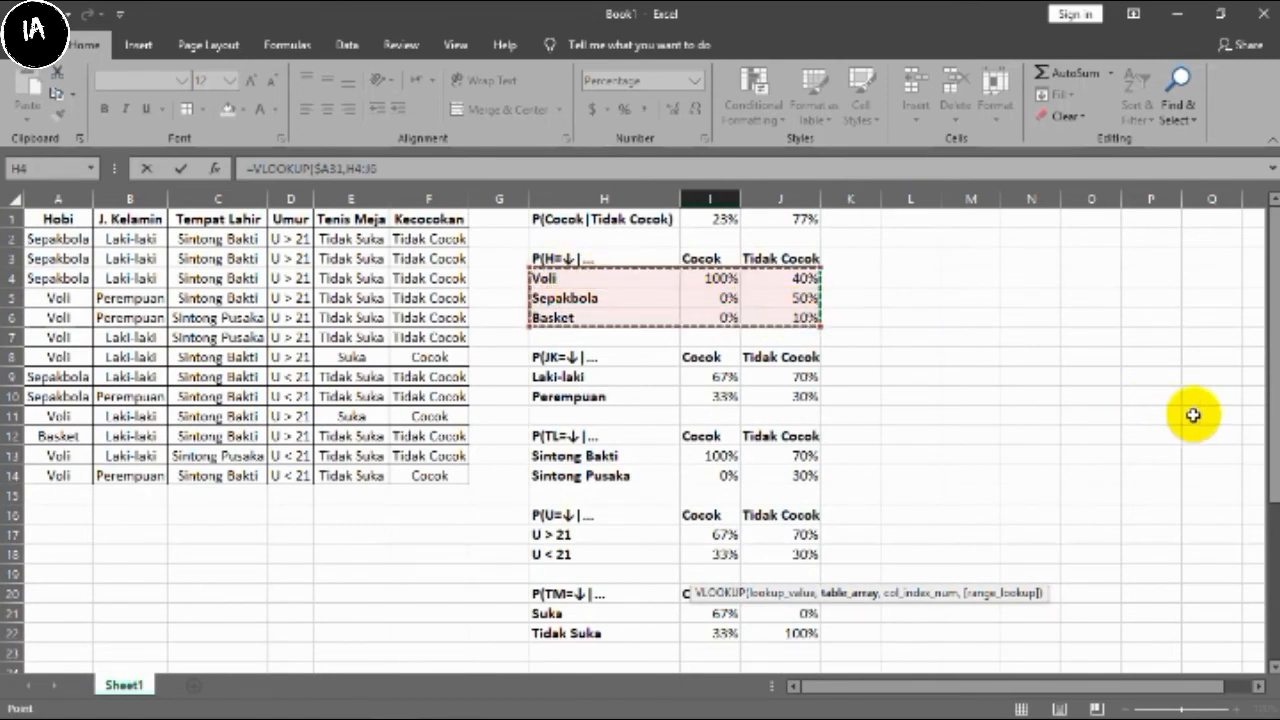
left_click_drag(1275, 428, 1244, 610)
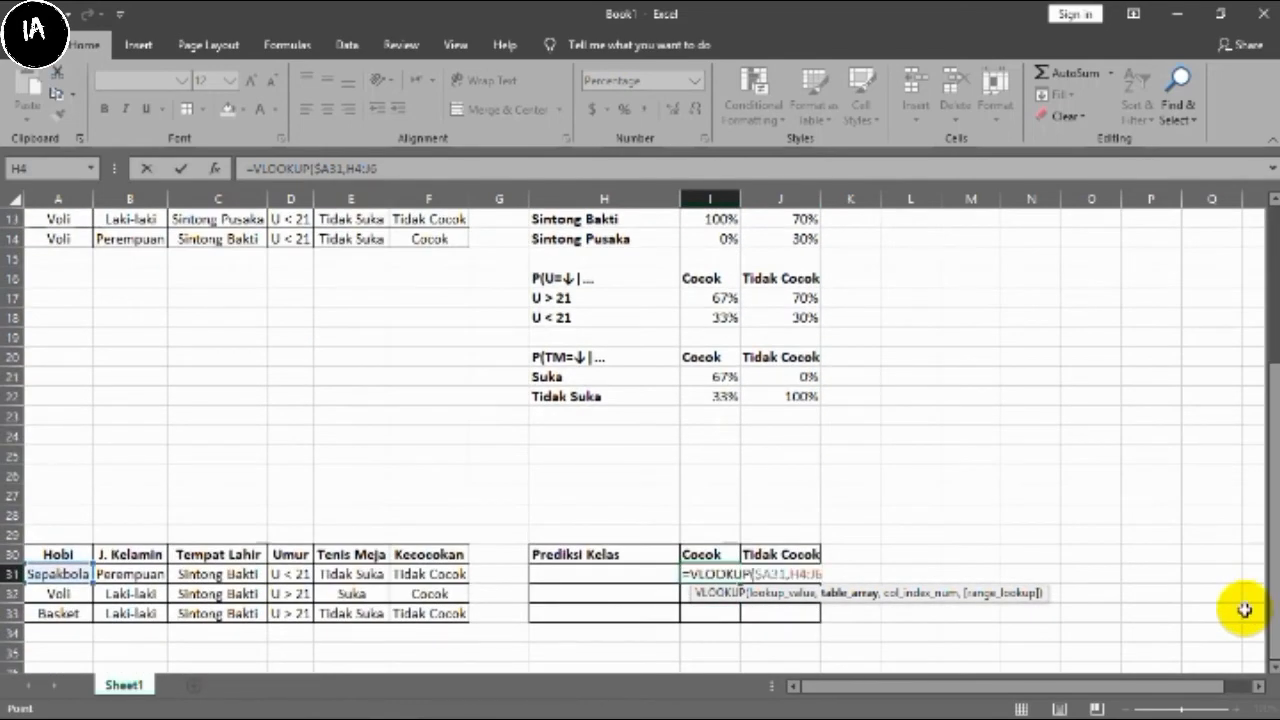
key("F4")
key("F4")
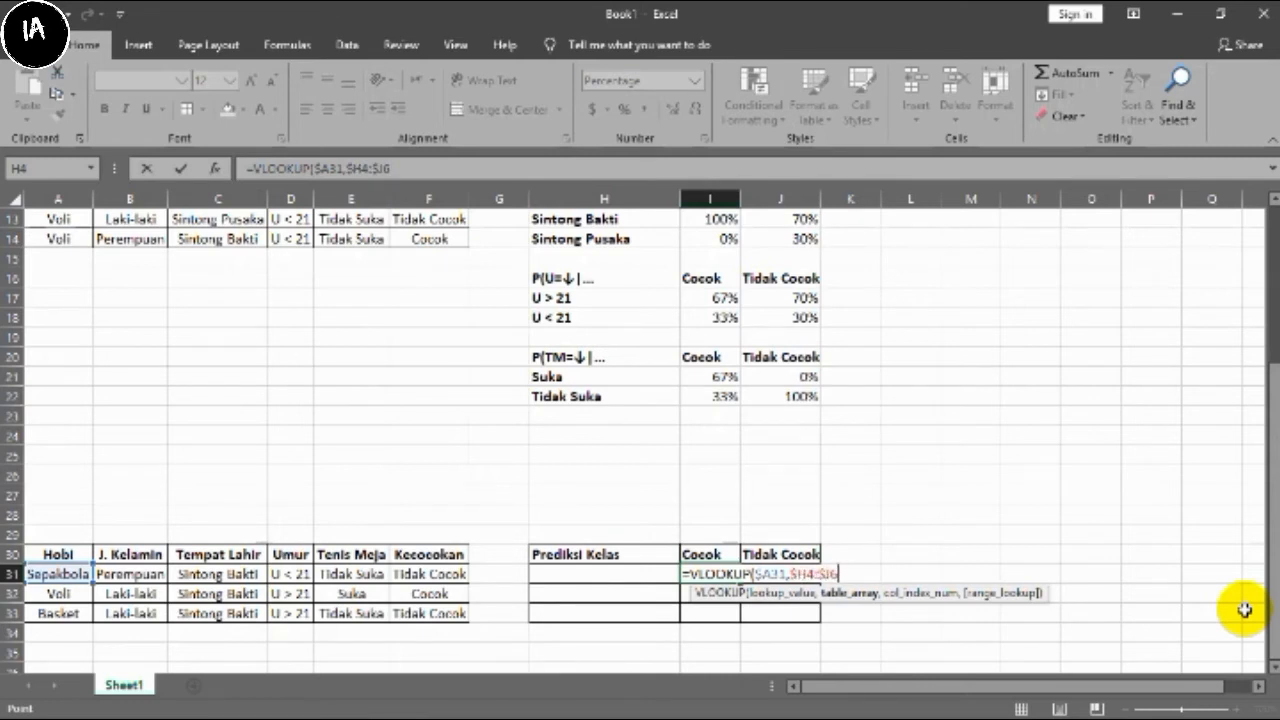
key("F4")
key("F4")
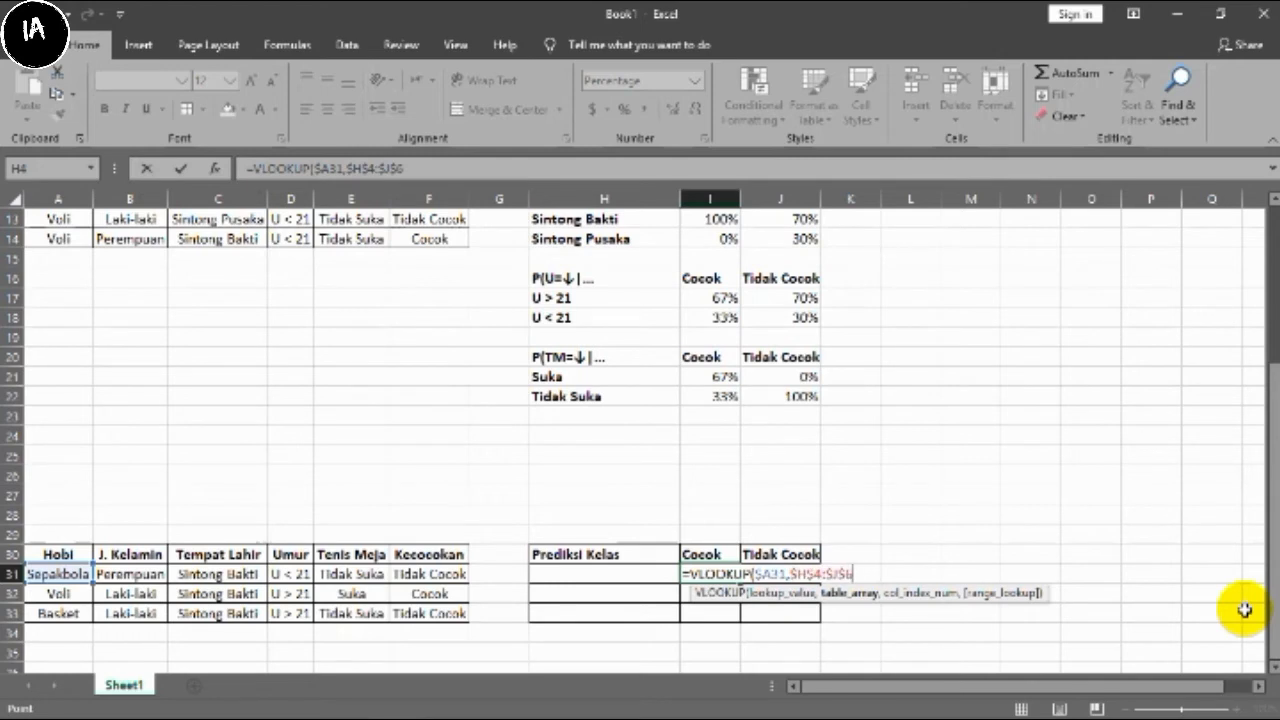
type(",")
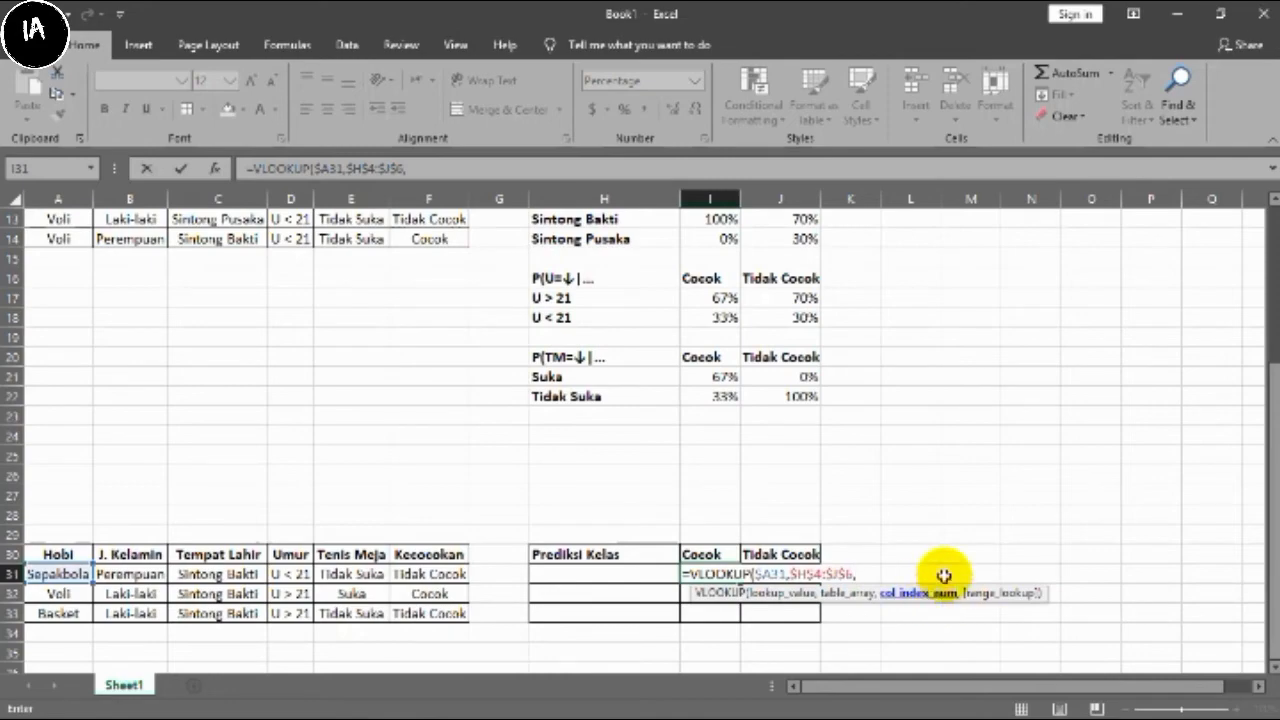
- Check the position of the Cocok column in the Hobi table, then set column index 2 and close the VLOOKUP
left_click_drag(1274, 585, 1230, 424)
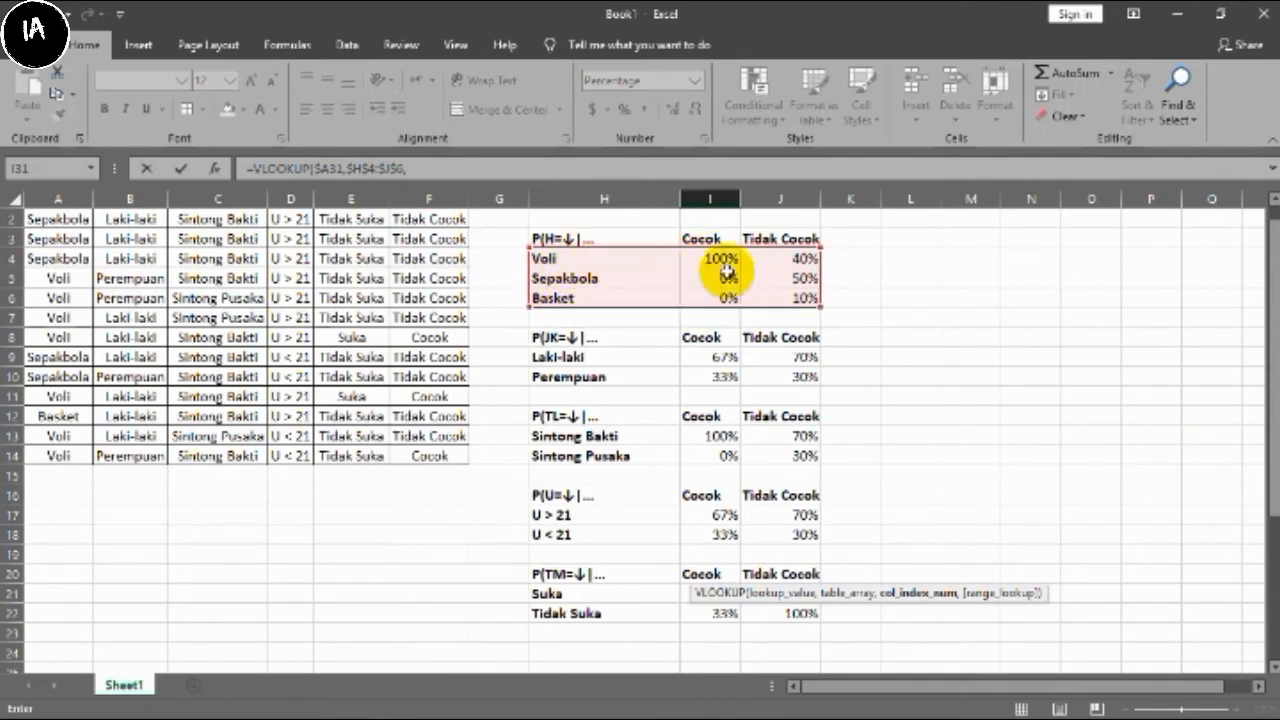
scroll(798, 362, "down", 2)
scroll(798, 362, "down", 1)
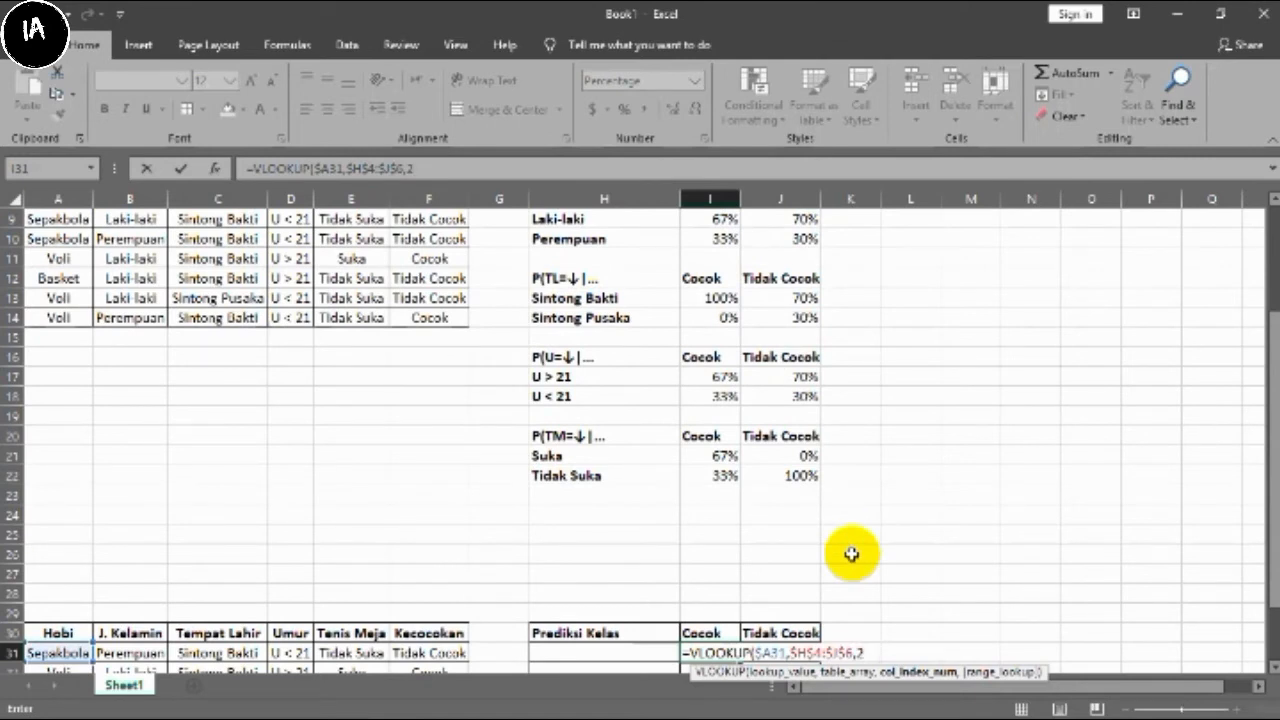
type(")")
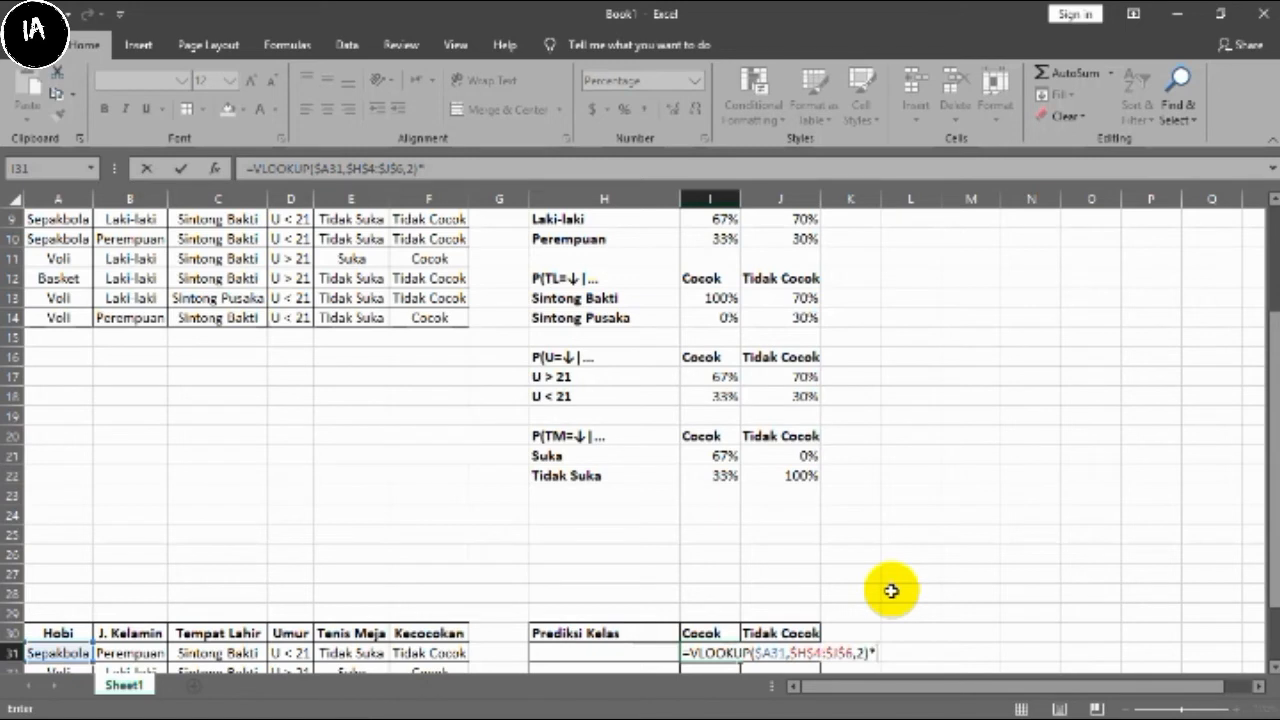
- Multiply the I31 formula by a second VLOOKUP with the J. Kelamin value $B31 as its lookup value
type("*VLOOKUP(")
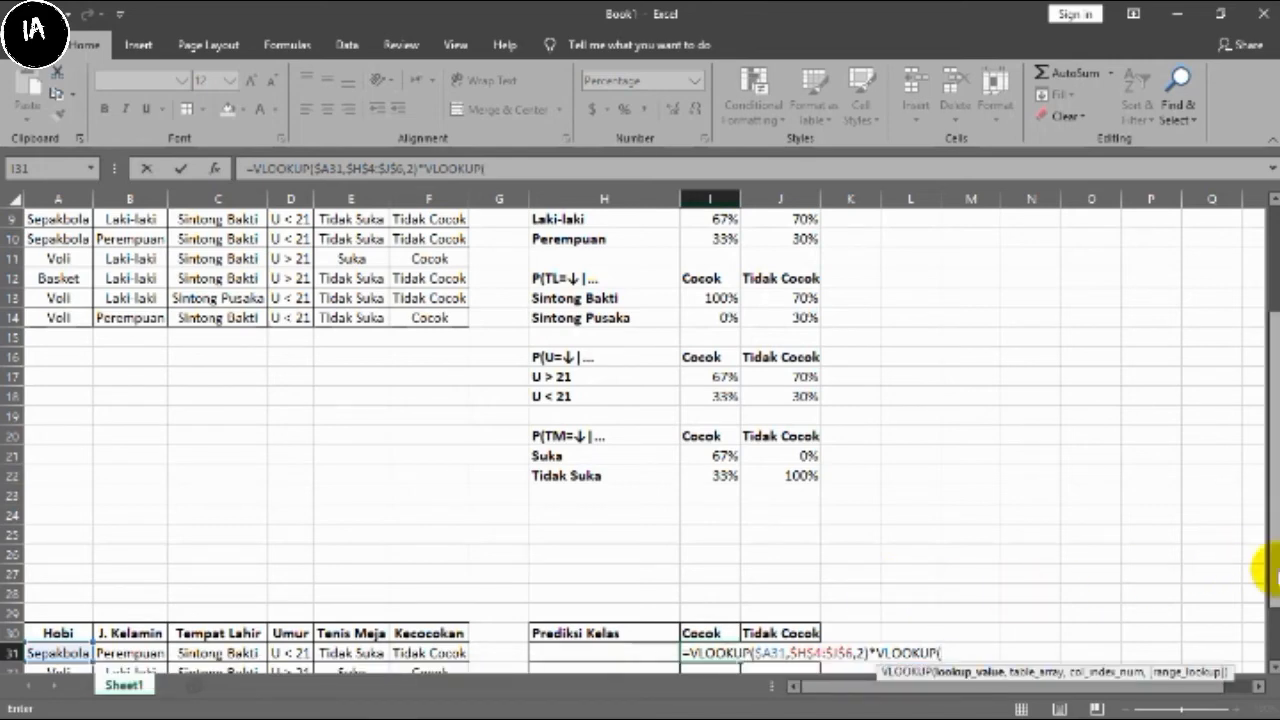
left_click_drag(1270, 545, 1275, 632)
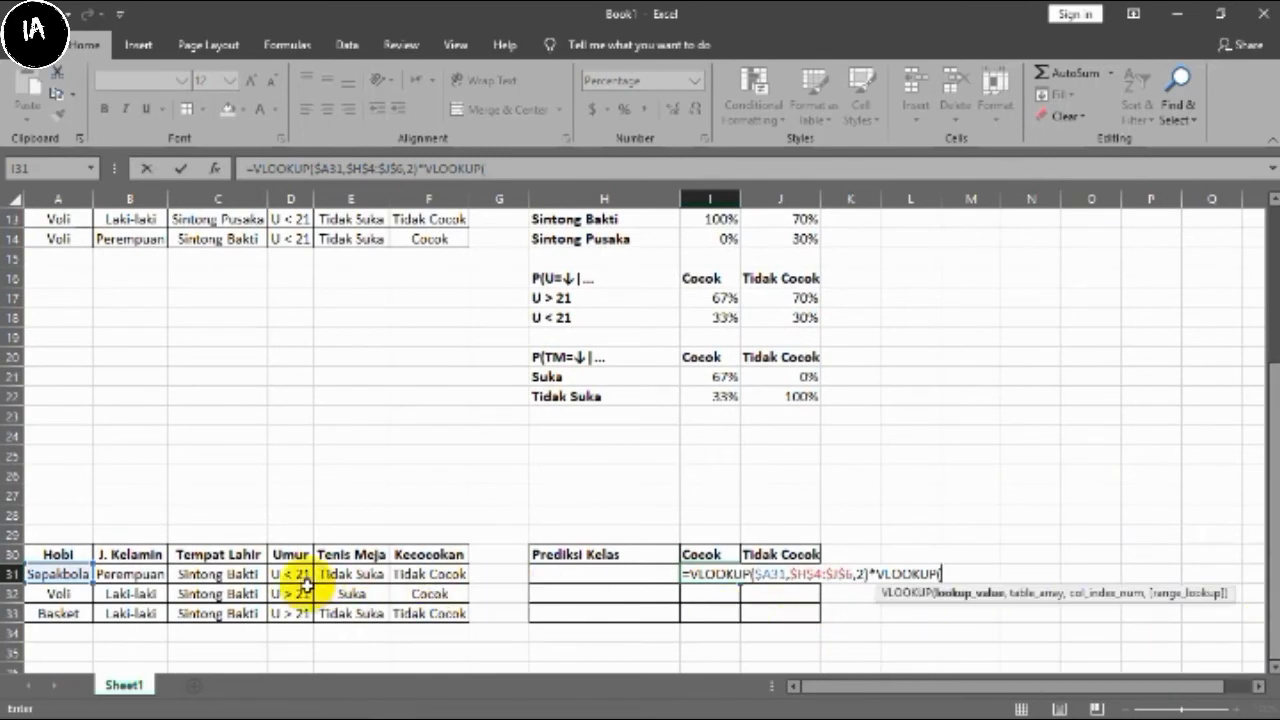
left_click(154, 580)
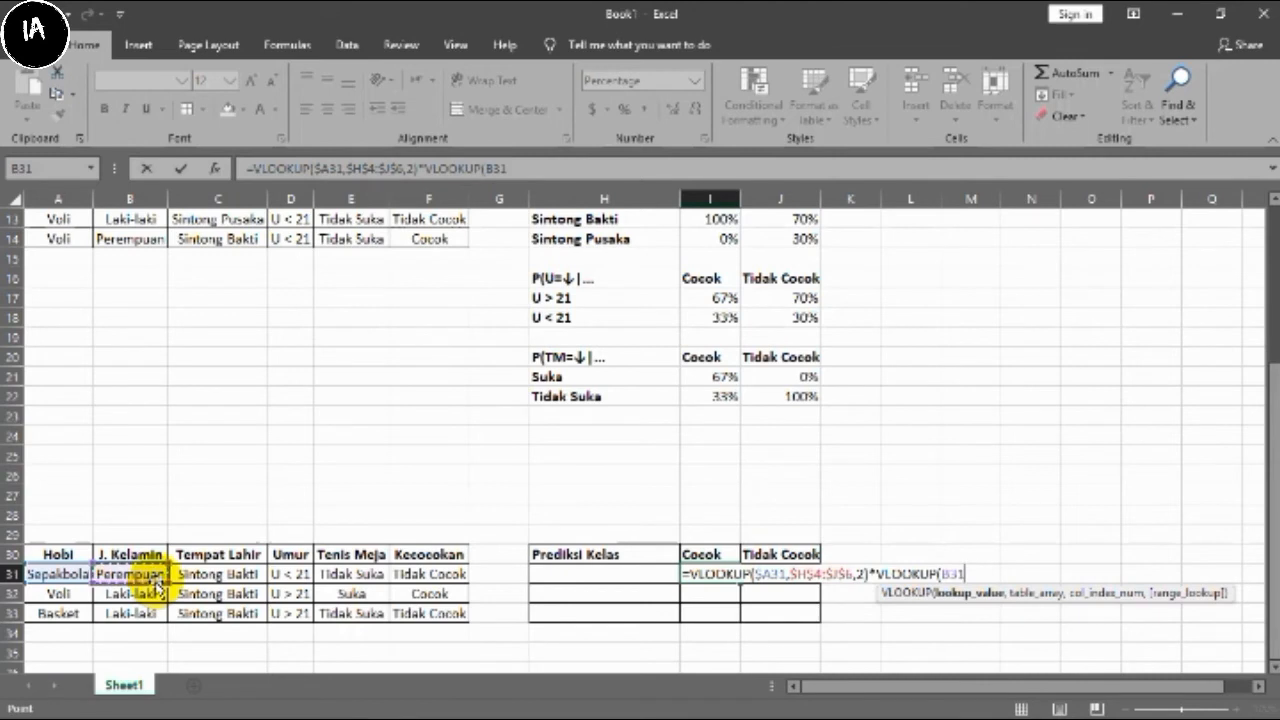
key("F4")
type(",")
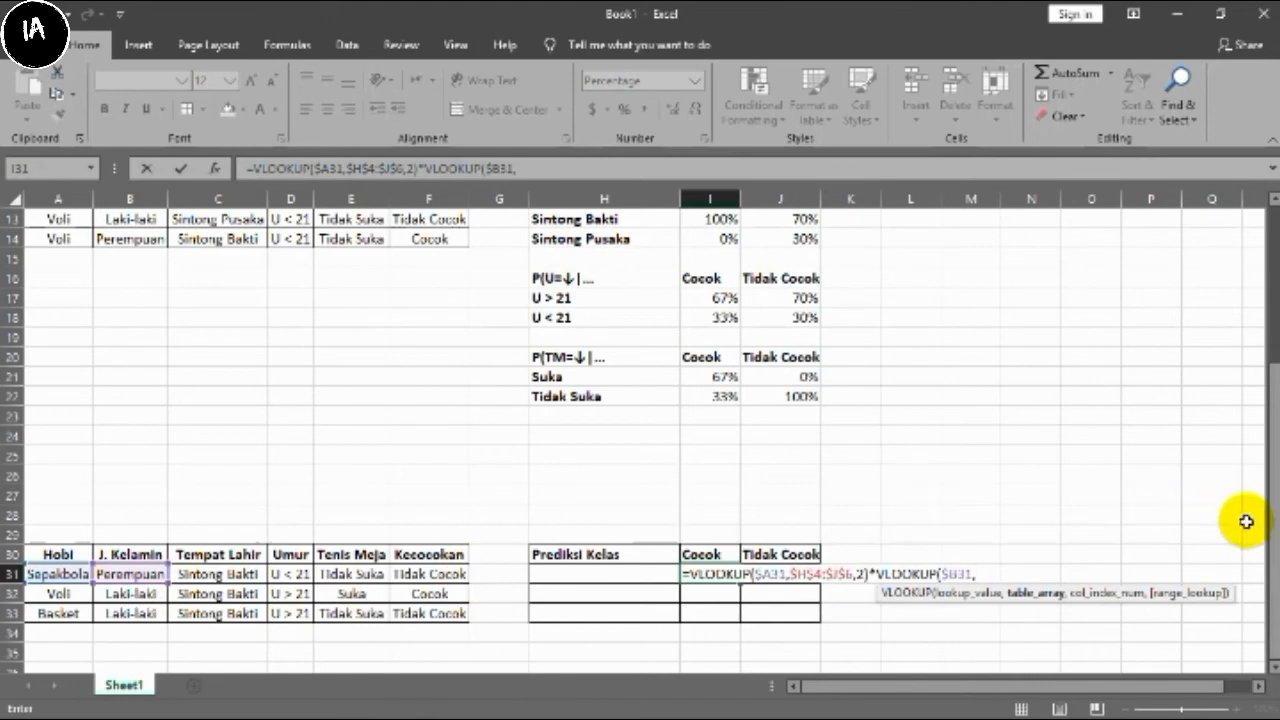
- Complete the second VLOOKUP with the P(JK) table as absolute range $H$9:$J$10 and column index 2
left_click_drag(1272, 522, 1272, 430)
left_click_drag(645, 297, 791, 308)
left_click_drag(1272, 449, 1264, 563)
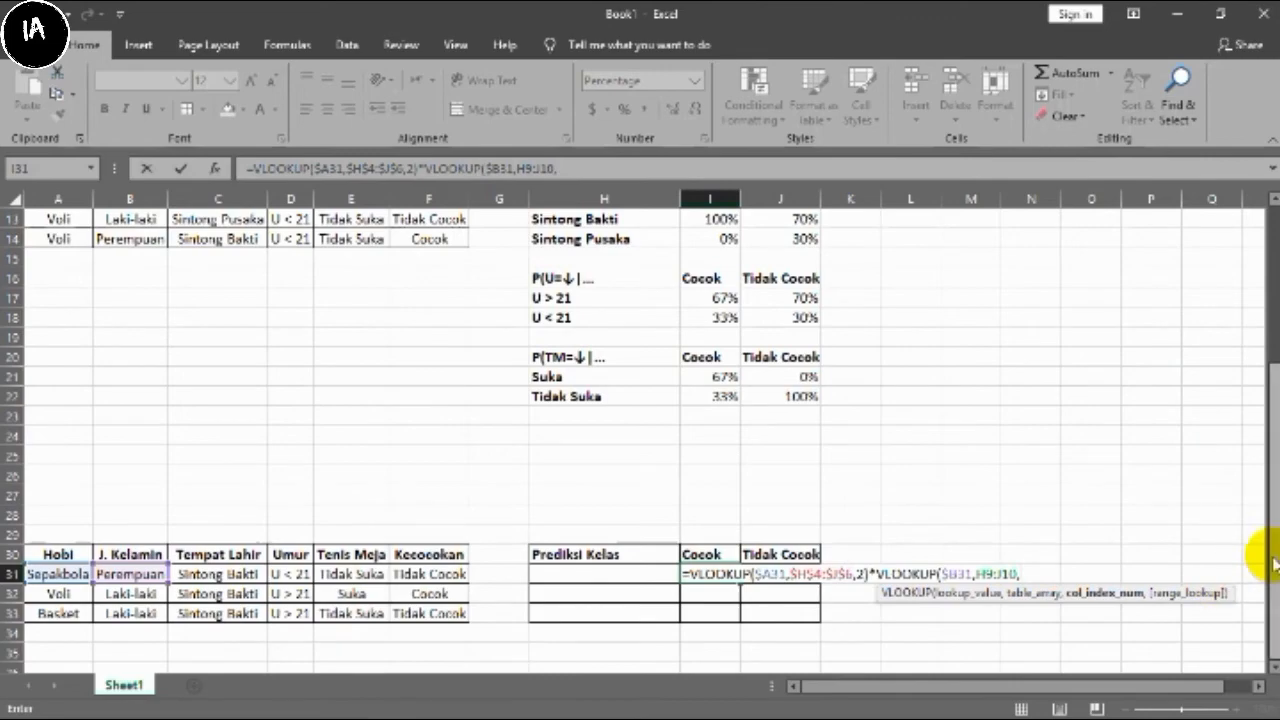
left_click_drag(1272, 558, 1245, 586)
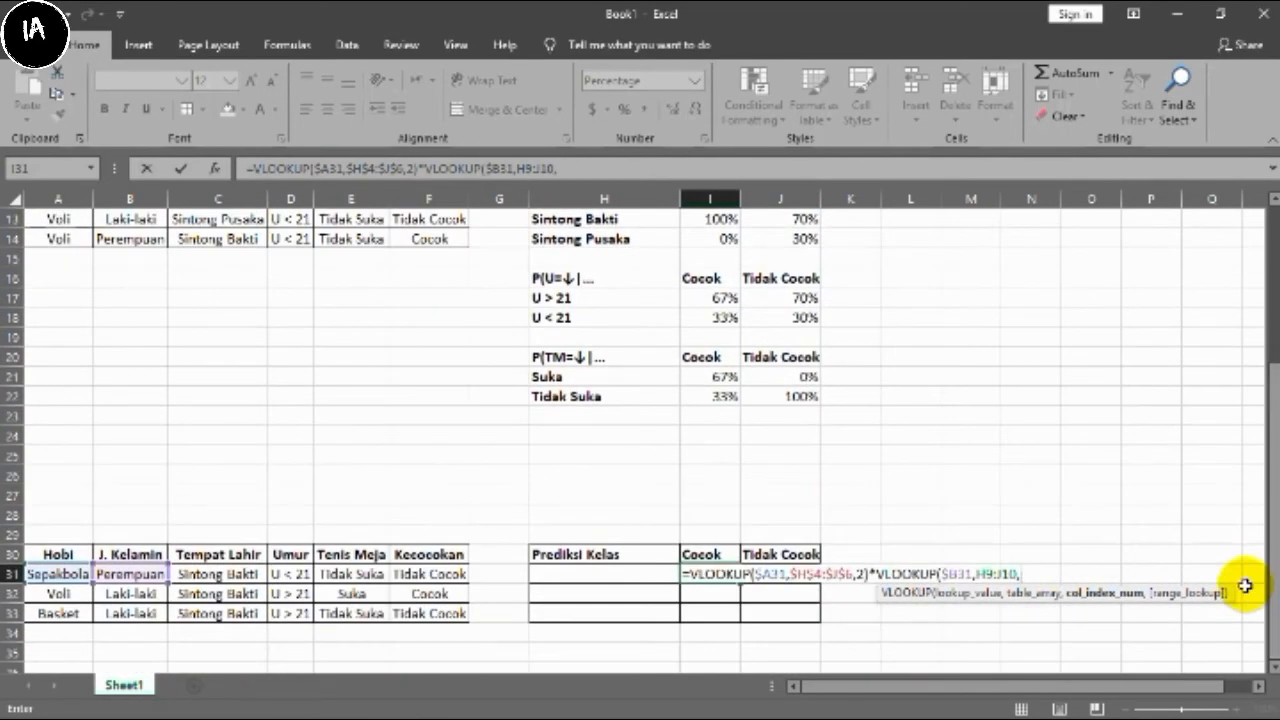
left_click(1011, 573)
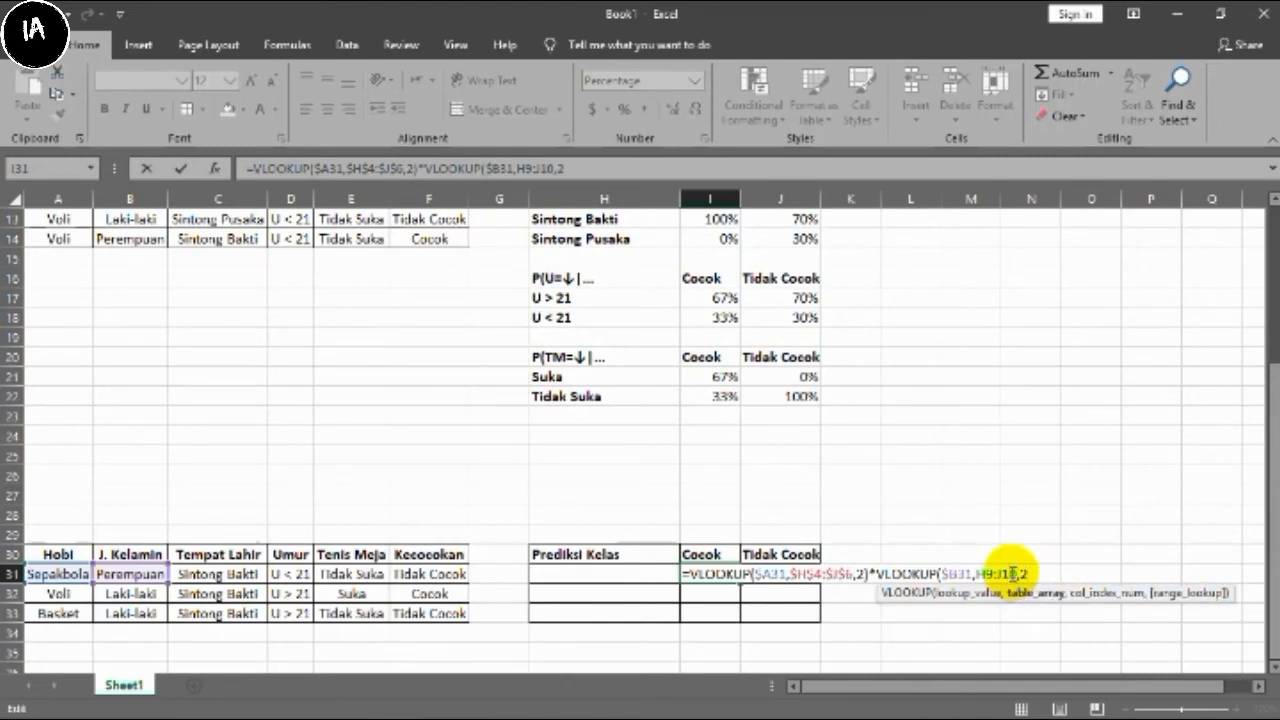
left_click_drag(1016, 573, 975, 565)
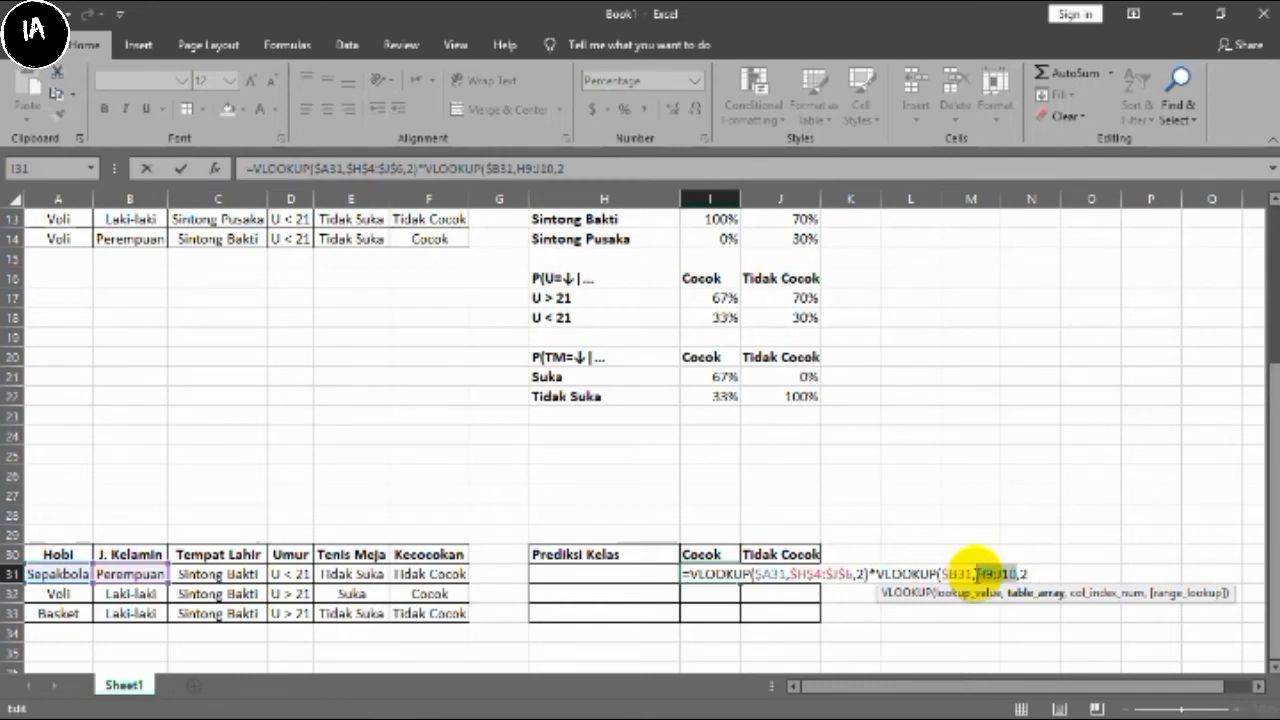
key("F4")
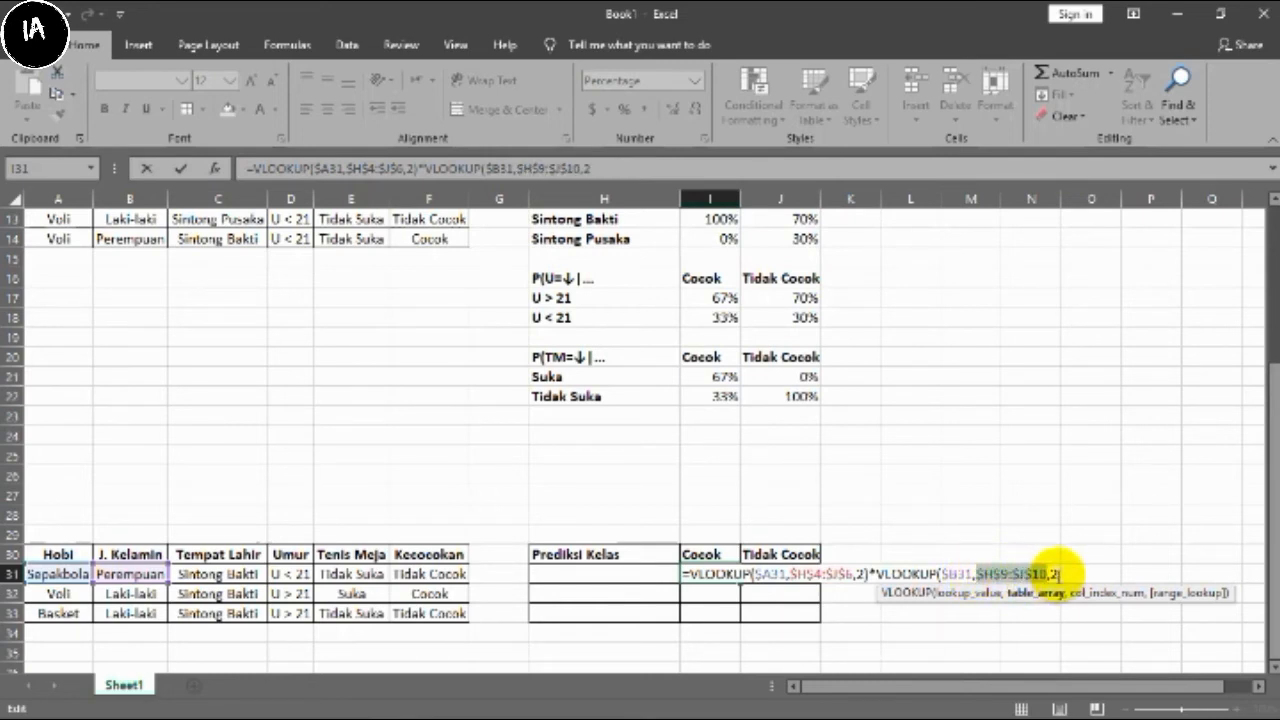
left_click(1058, 570)
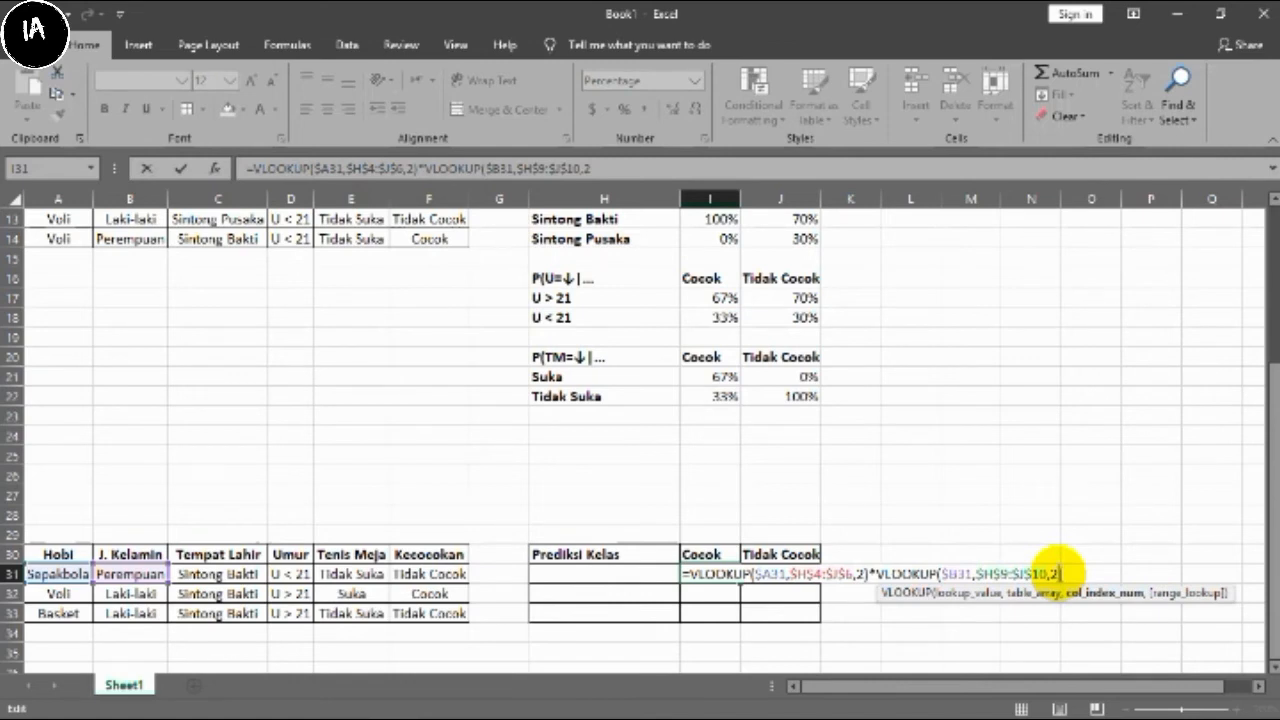
type(")")
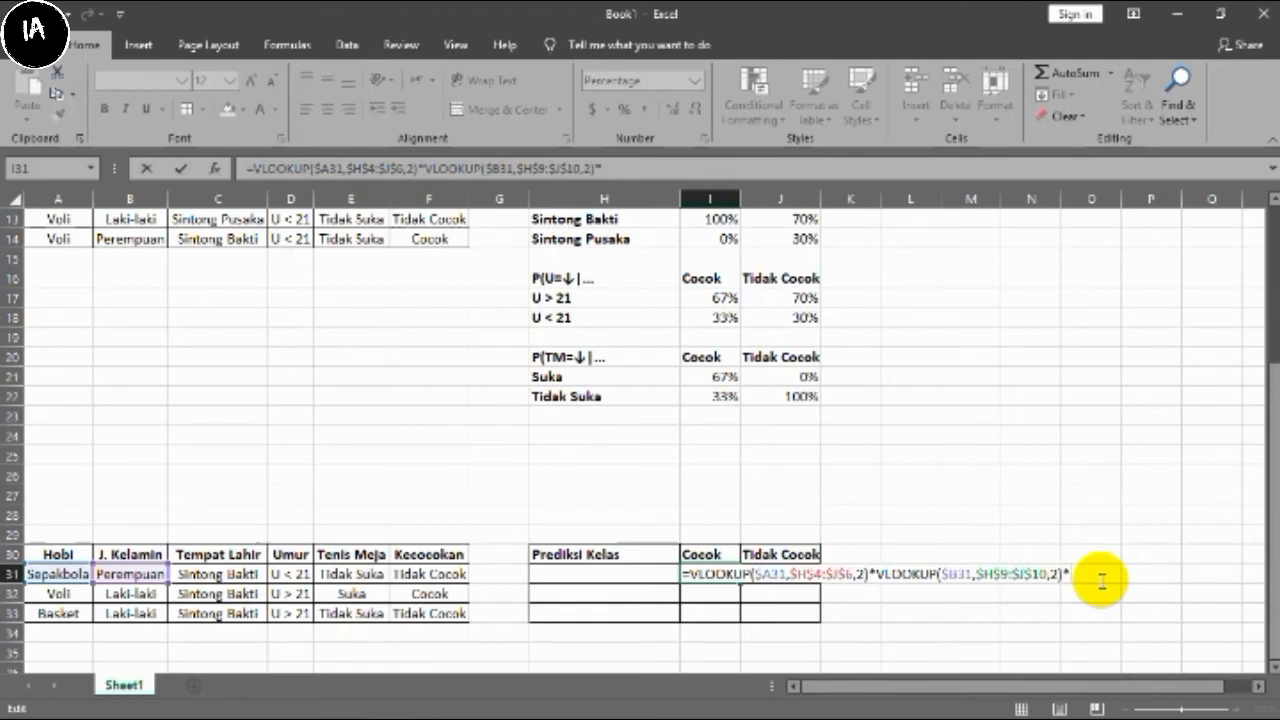
- Multiply the I31 formula by a third VLOOKUP with the Tempat Lahir value $C31 as its lookup value
type("*VLOOK")
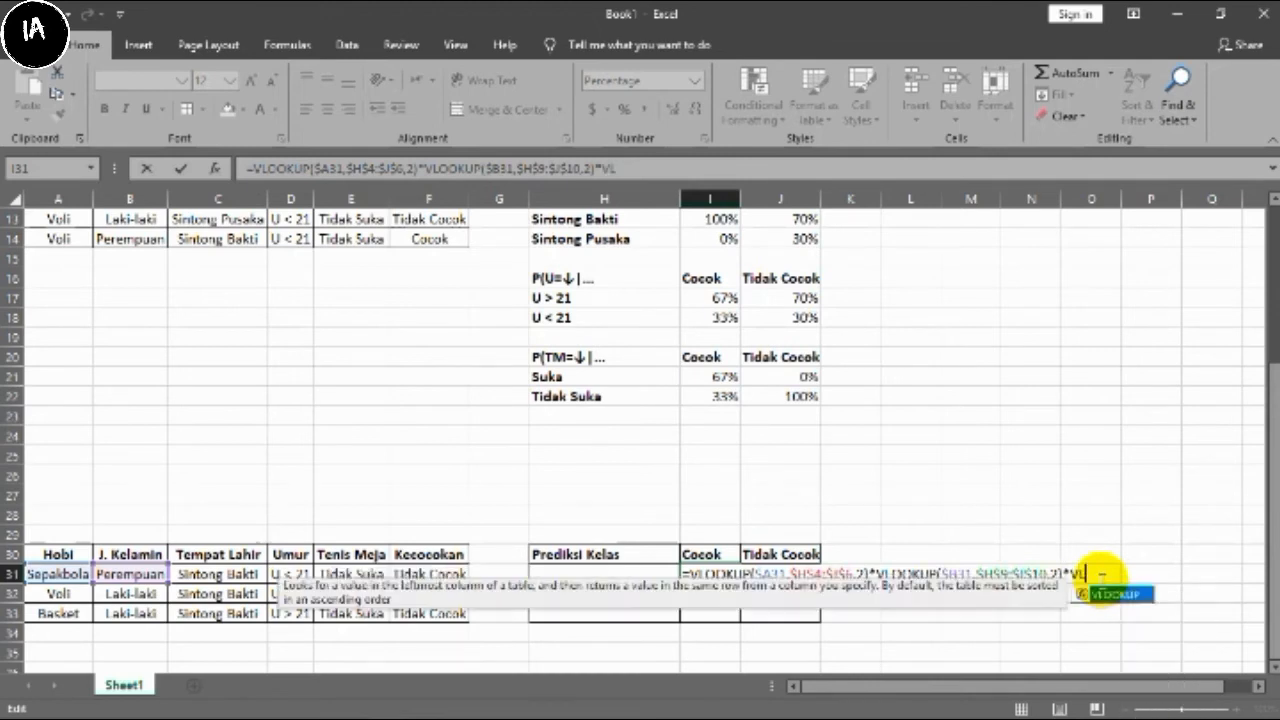
type("UP")
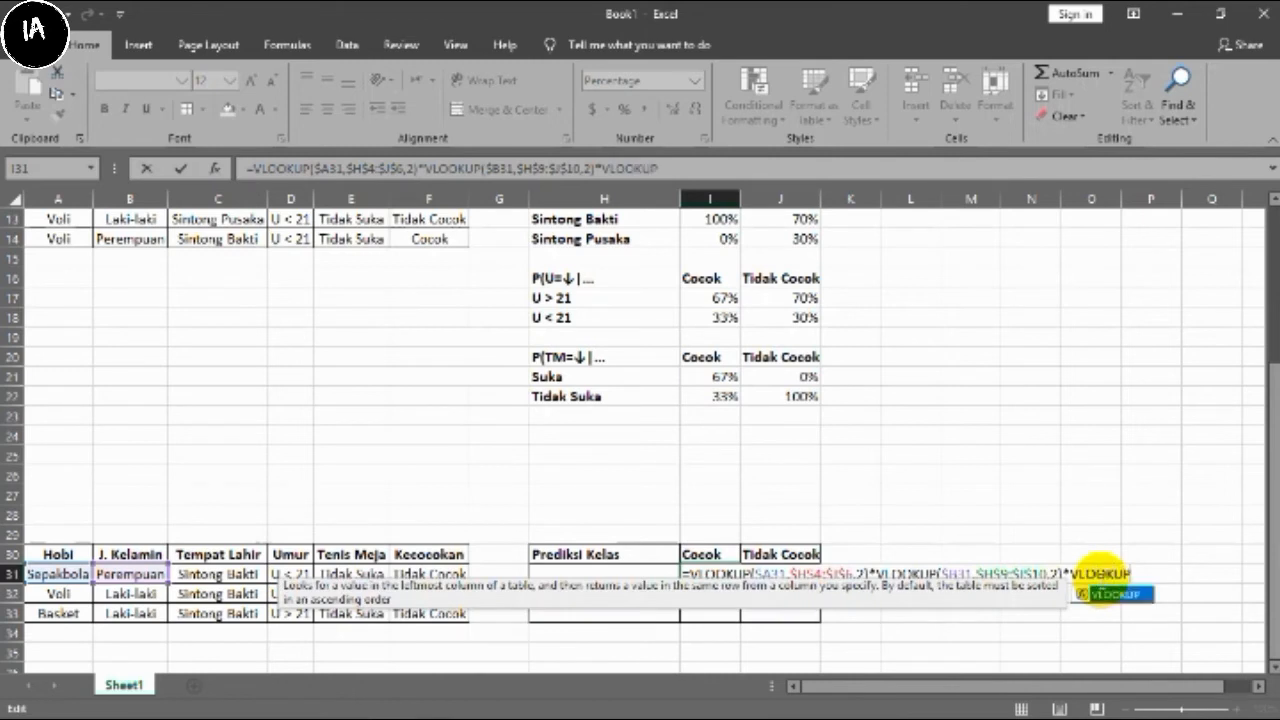
type("(")
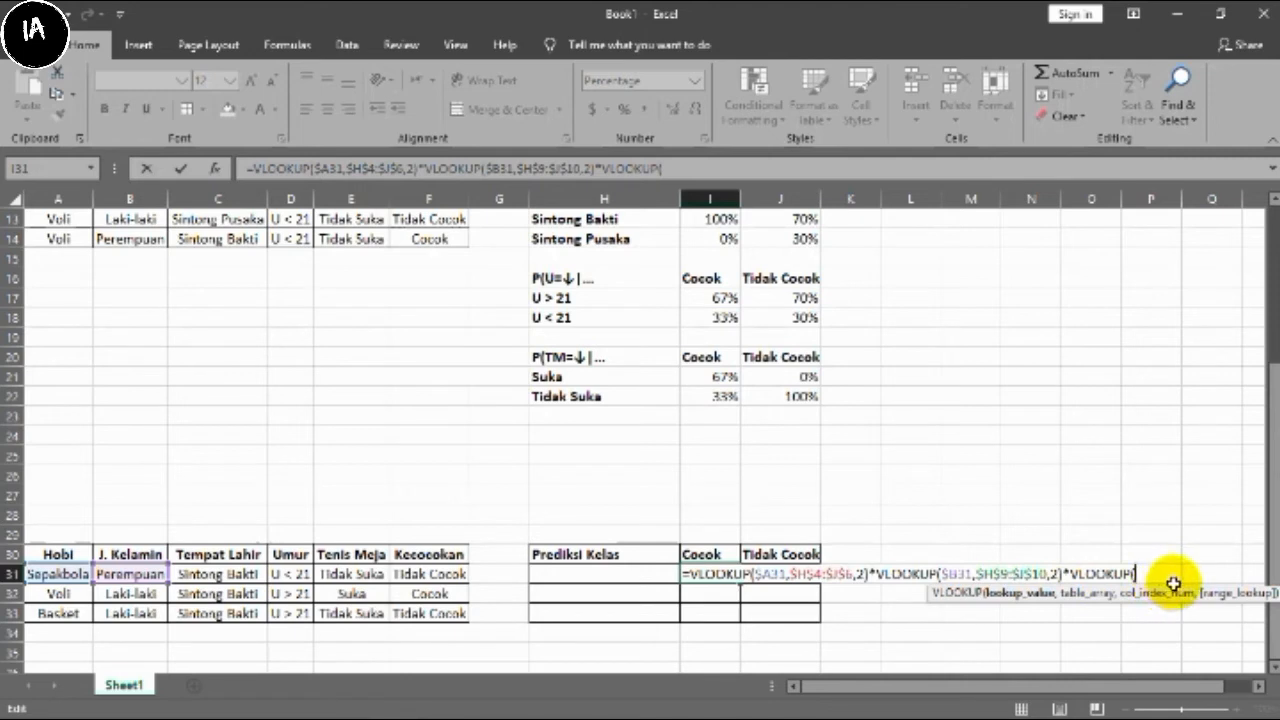
left_click(200, 574)
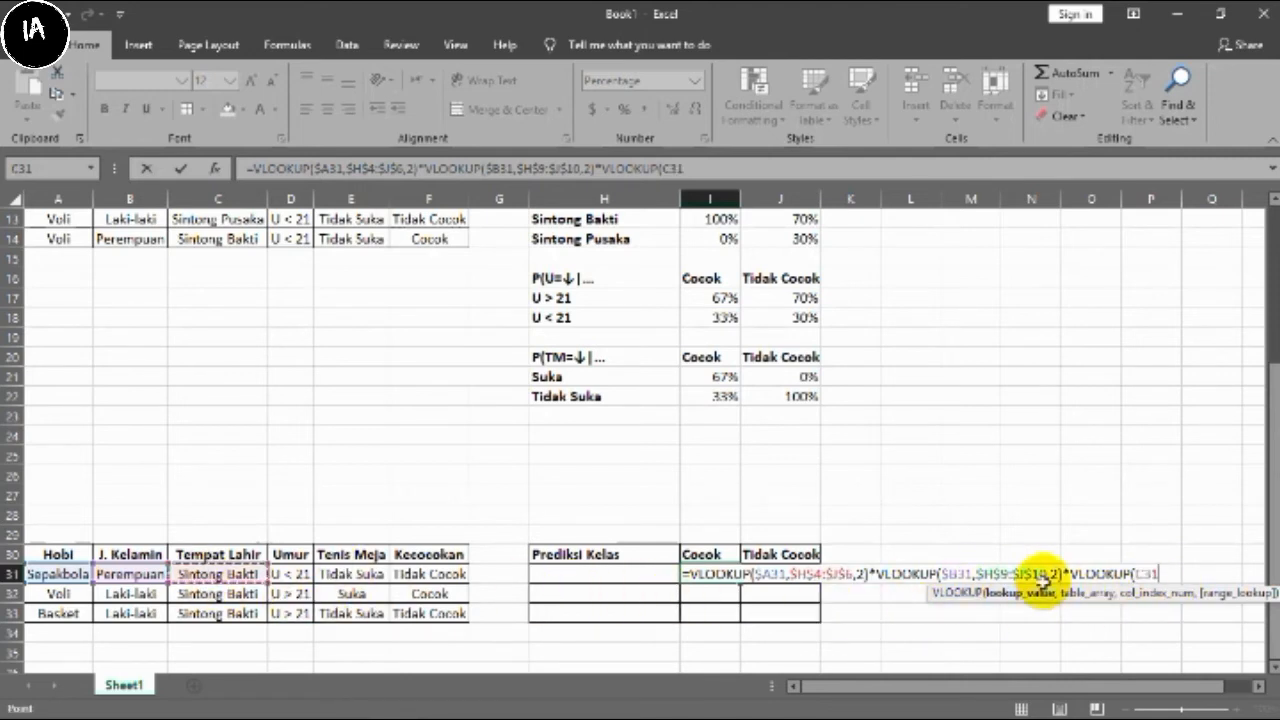
key("F4")
key("F4")
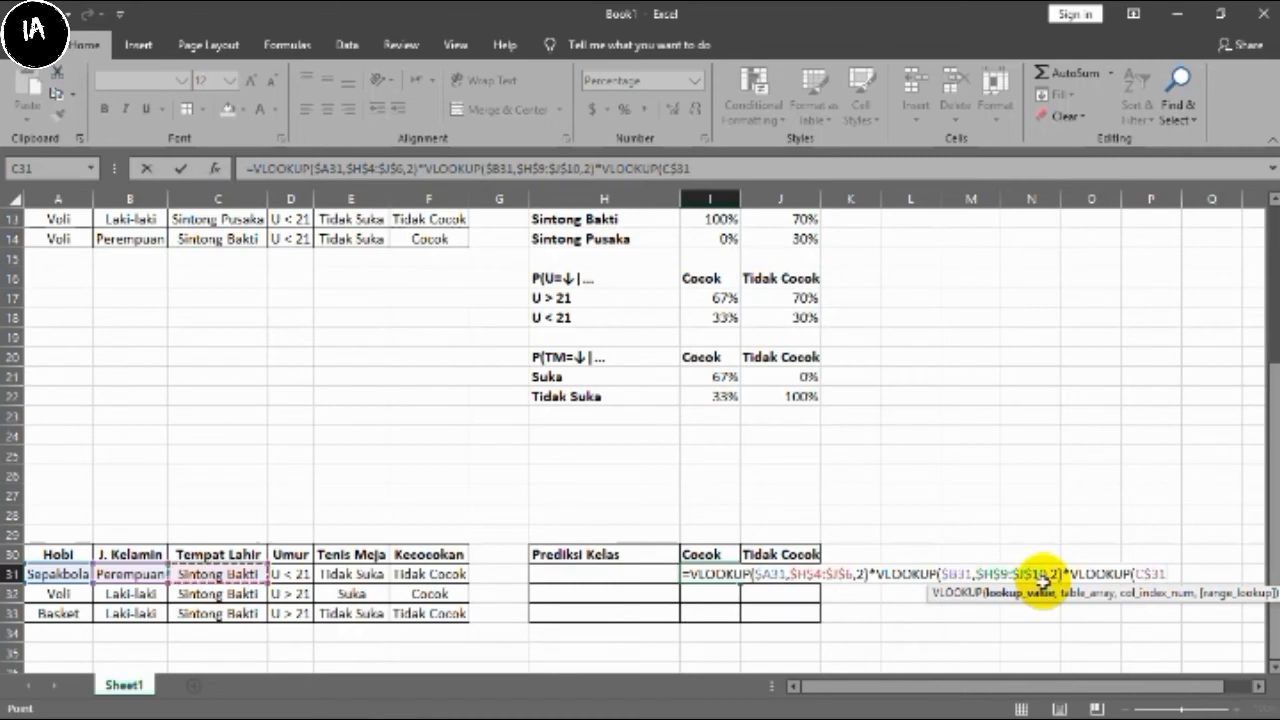
key("F4")
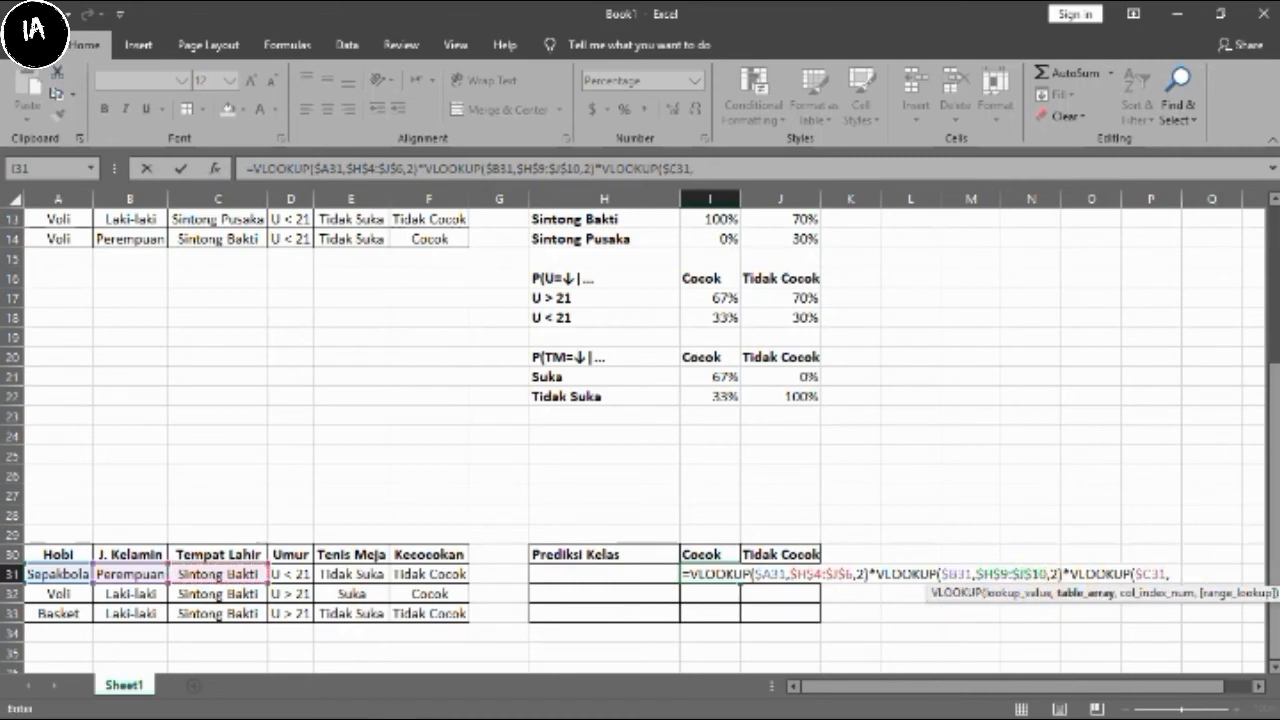
type(",")
- Complete the third VLOOKUP with the P(TL) table as absolute range $H$13:$J$14 and column index 2
left_click_drag(1274, 545, 1272, 519)
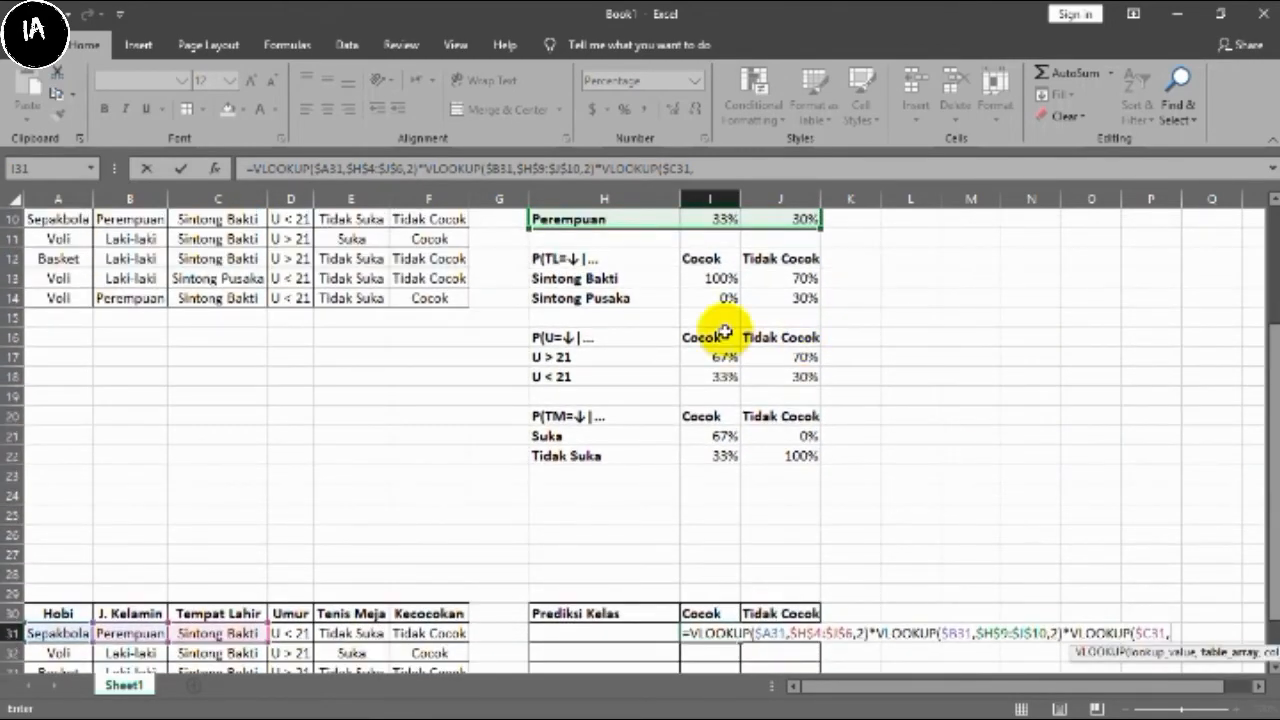
left_click_drag(598, 279, 781, 296)
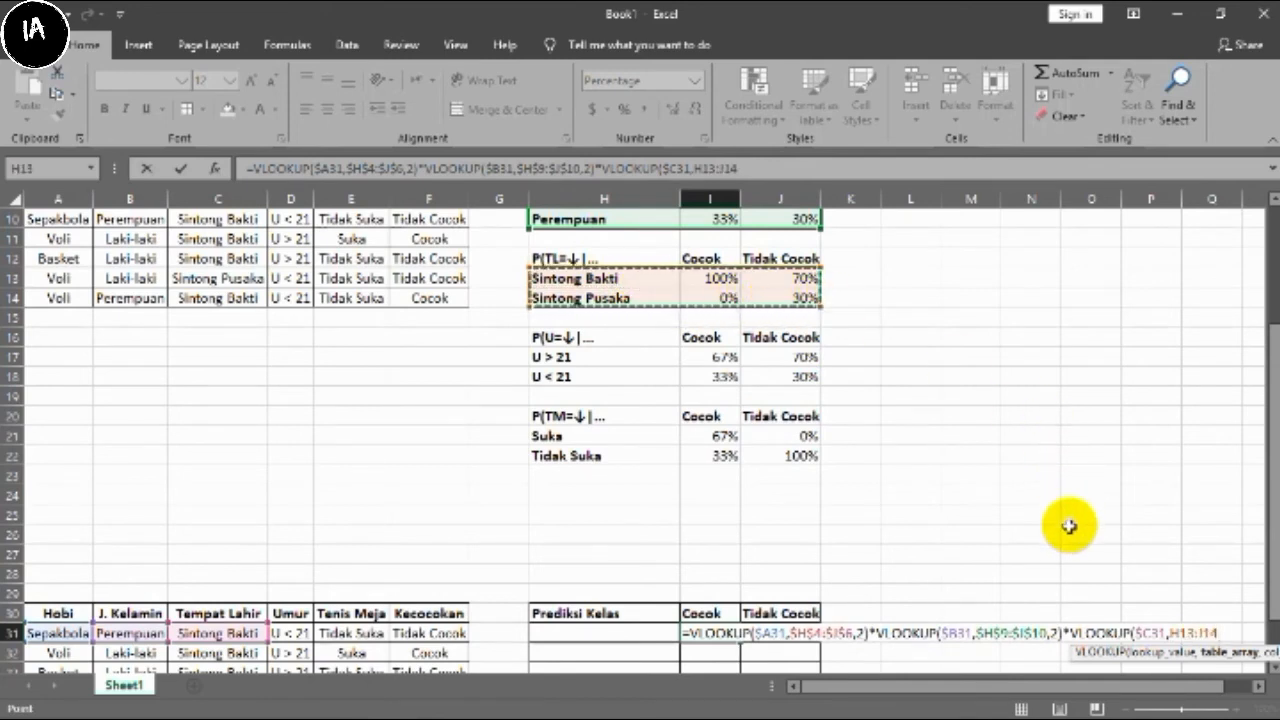
key("F4")
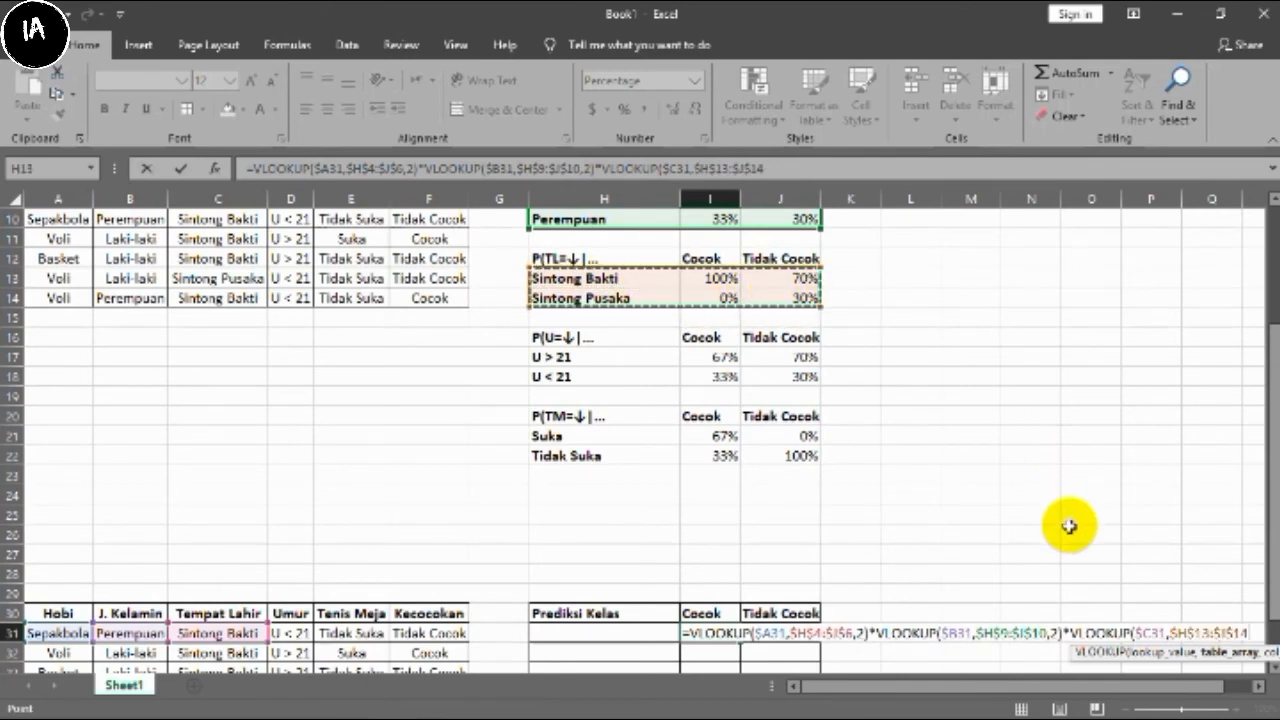
type(",")
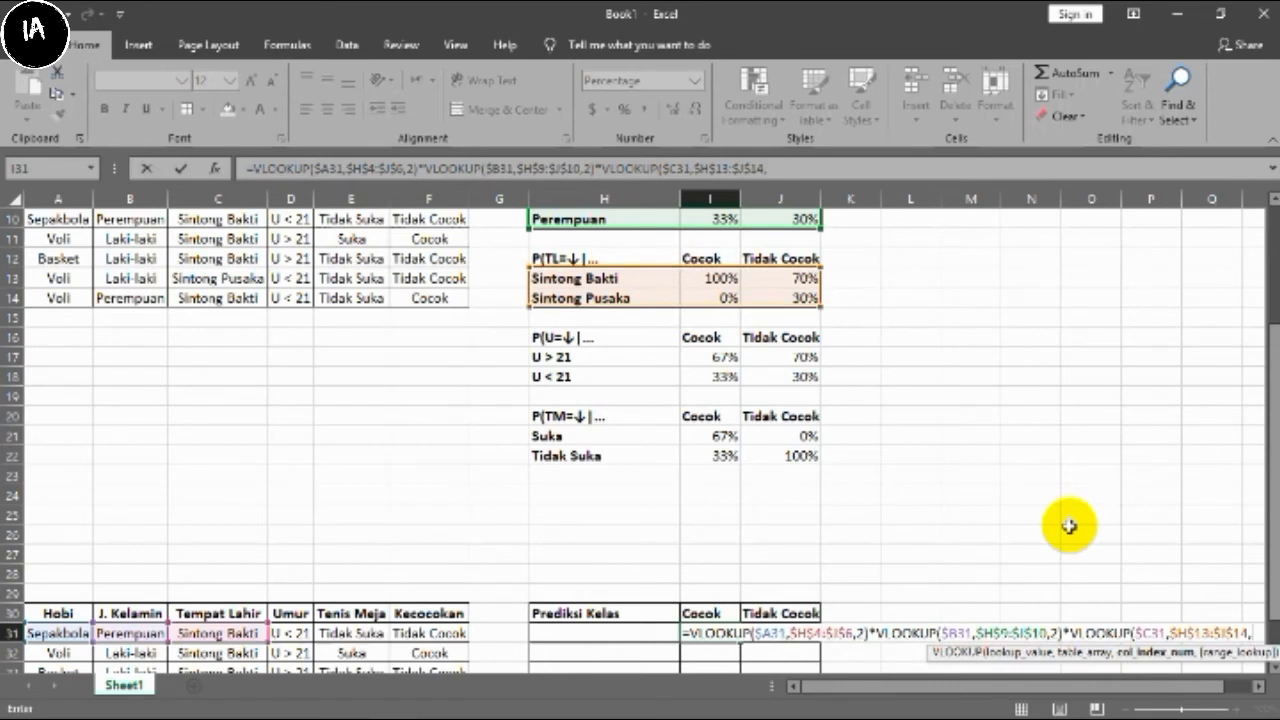
type("2)*")
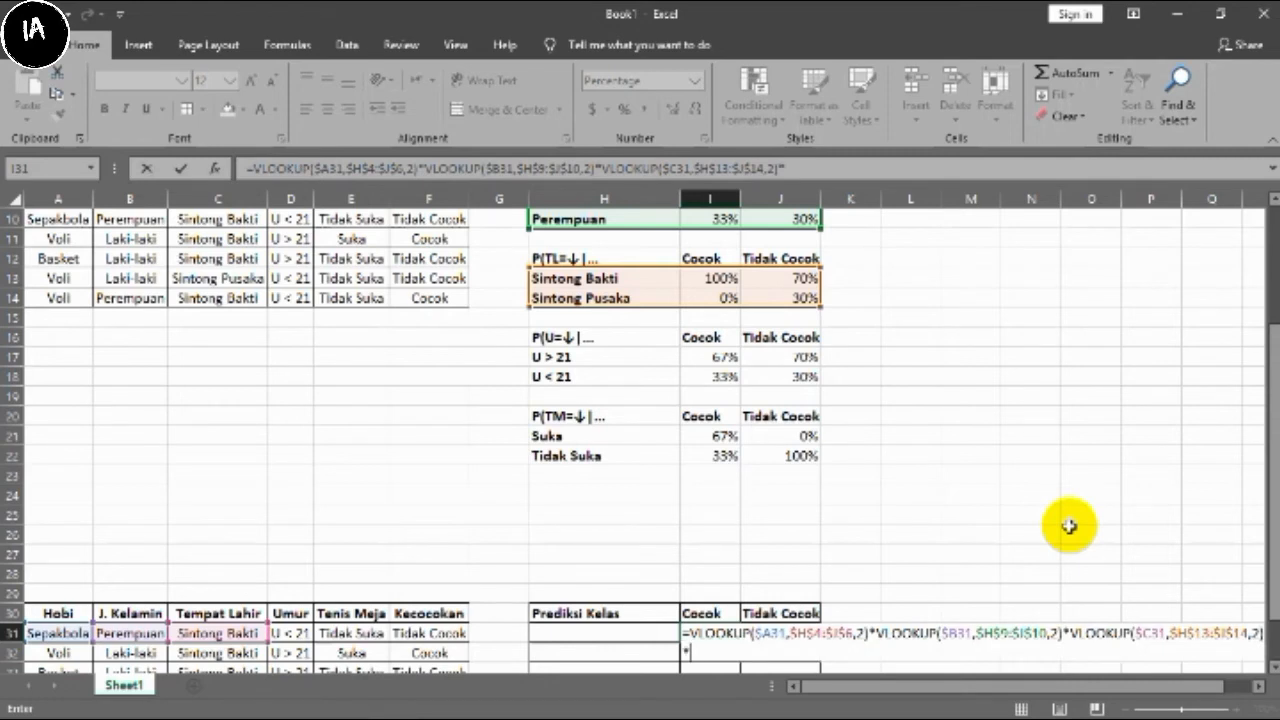
- Multiply the I31 formula by a fourth VLOOKUP with the Umur value $D31 as its lookup value
type("VLOOKUP(")
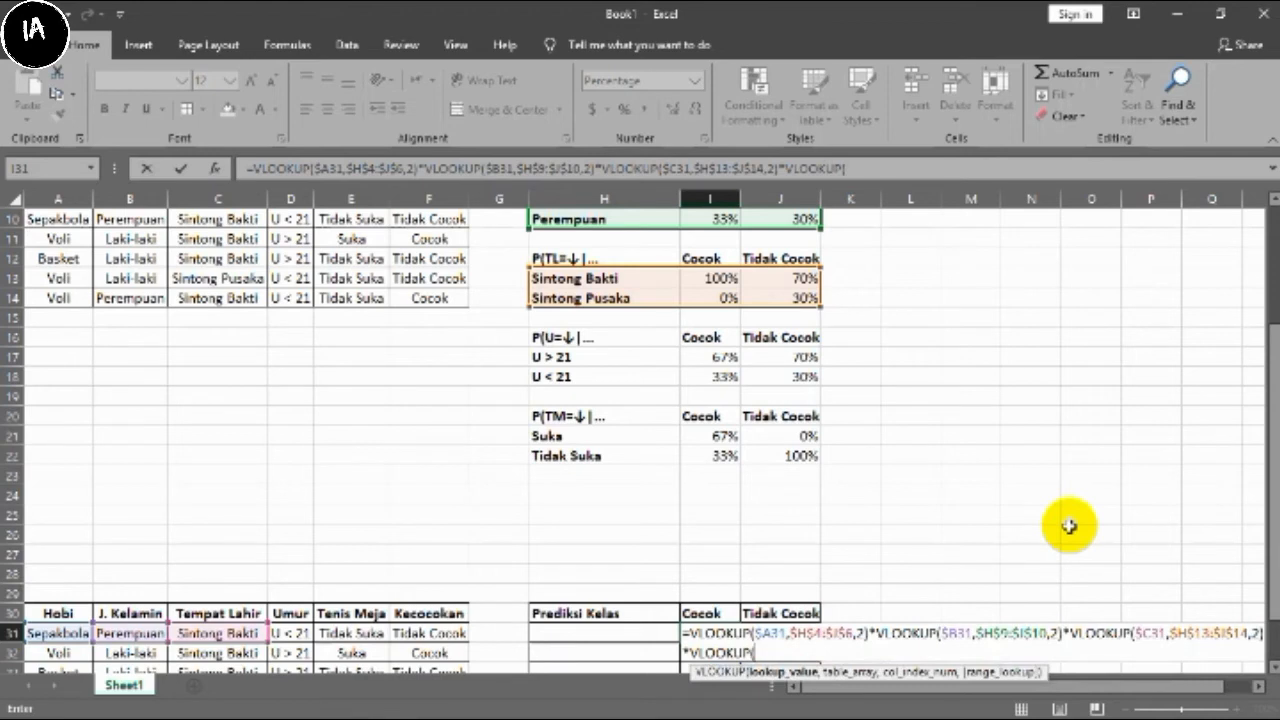
left_click(301, 634)
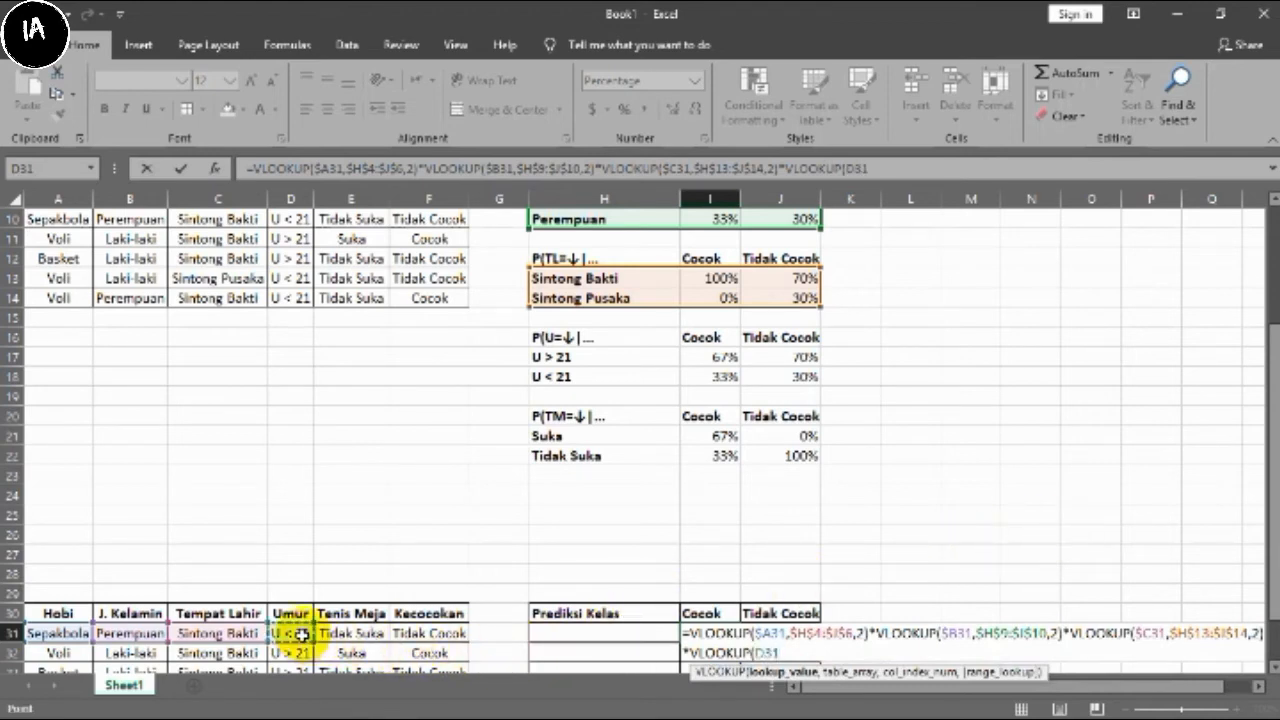
key("F4")
key("F4")
key("F4")
type(",")
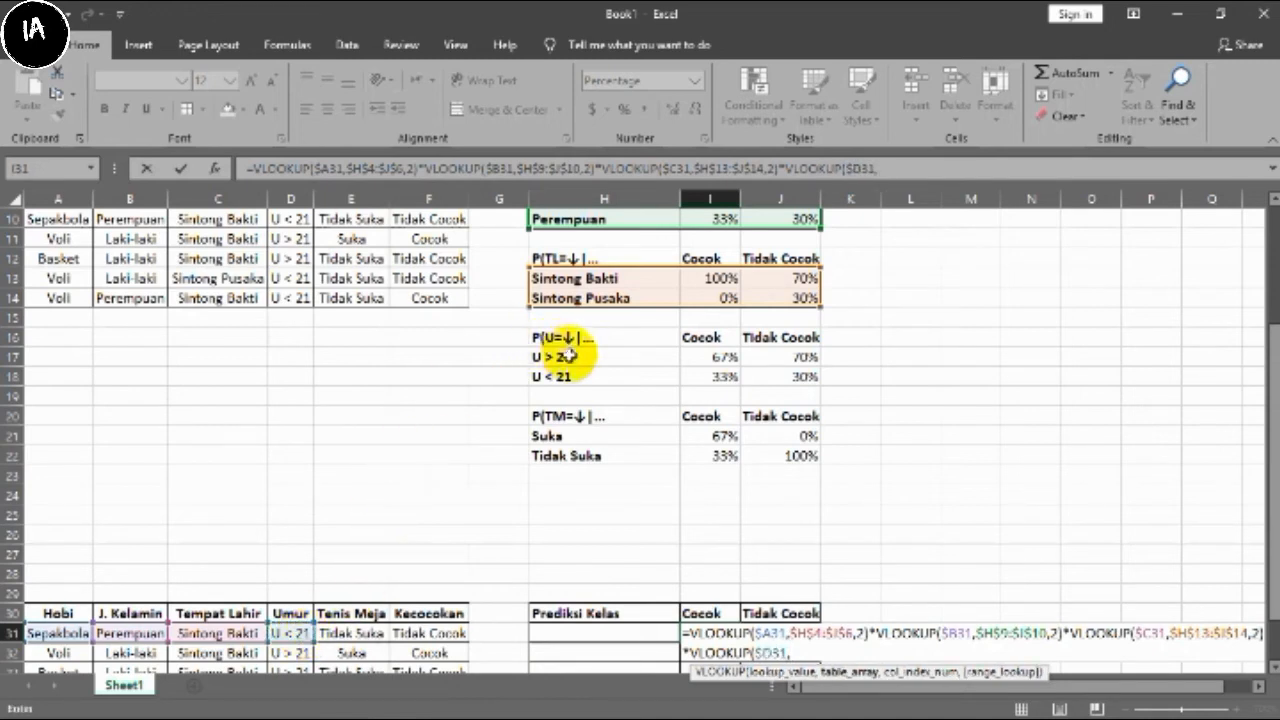
- Complete the fourth VLOOKUP with the P(U) table as absolute range $H$17:$J$18 and column index 2
left_click_drag(567, 355, 783, 371)
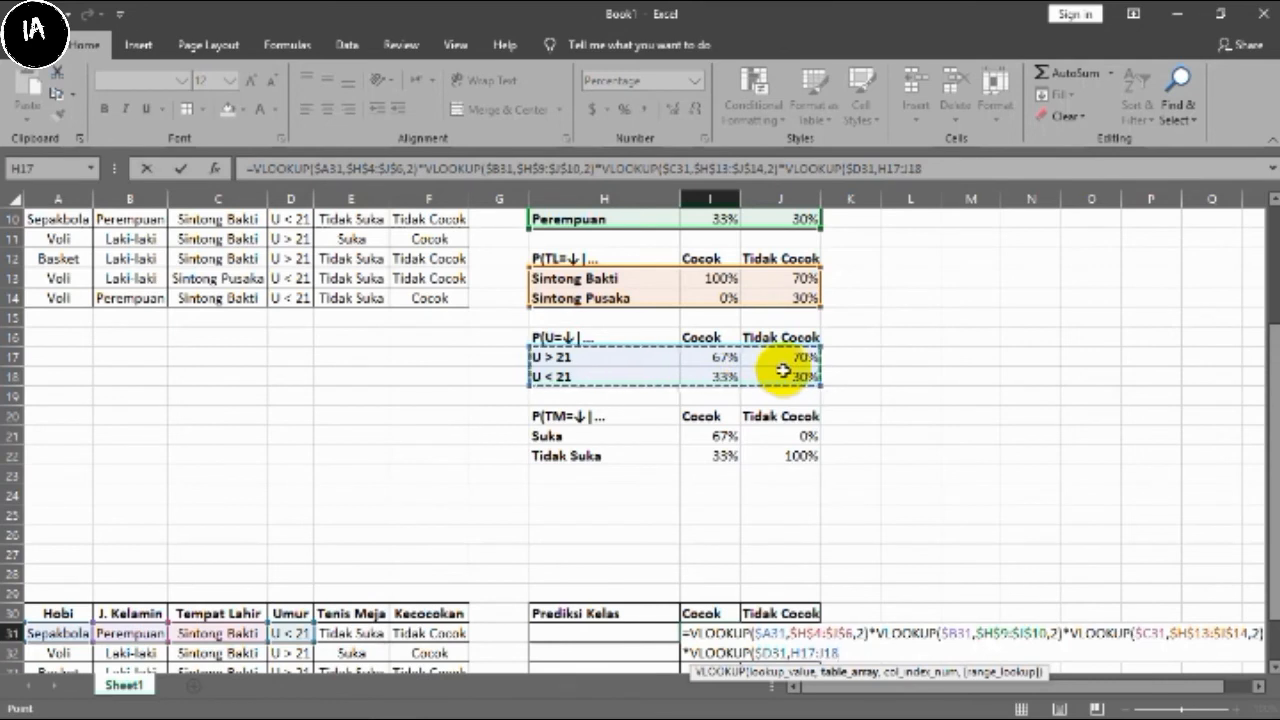
key("F4")
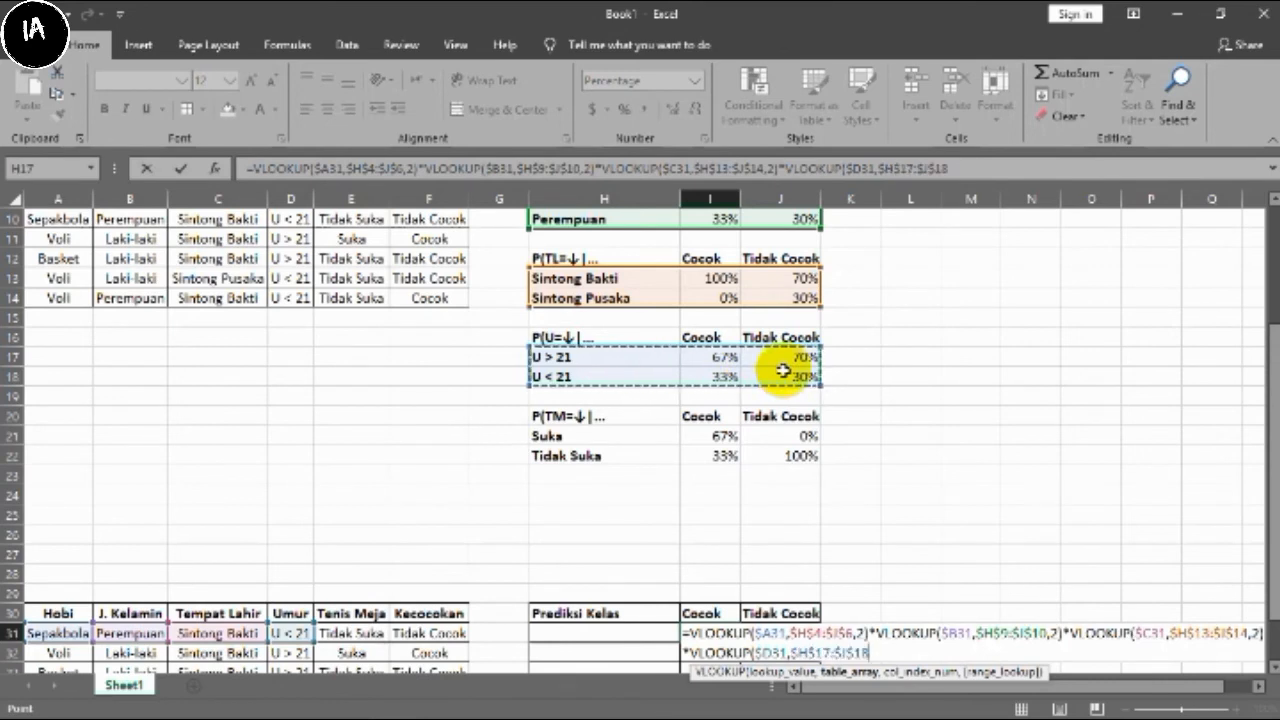
type(",2")
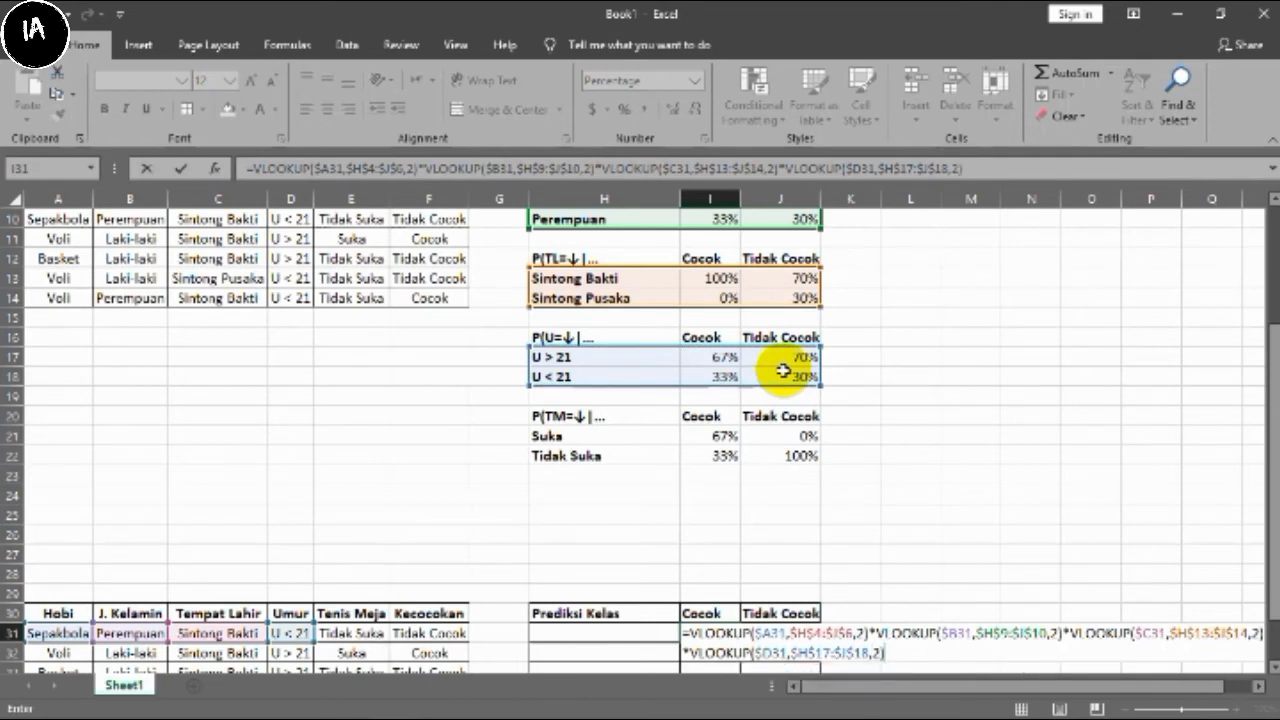
- Multiply the I31 formula by a fifth VLOOKUP with the Tenis Meja value $E31 as its lookup value
type("*VLOOKUP")
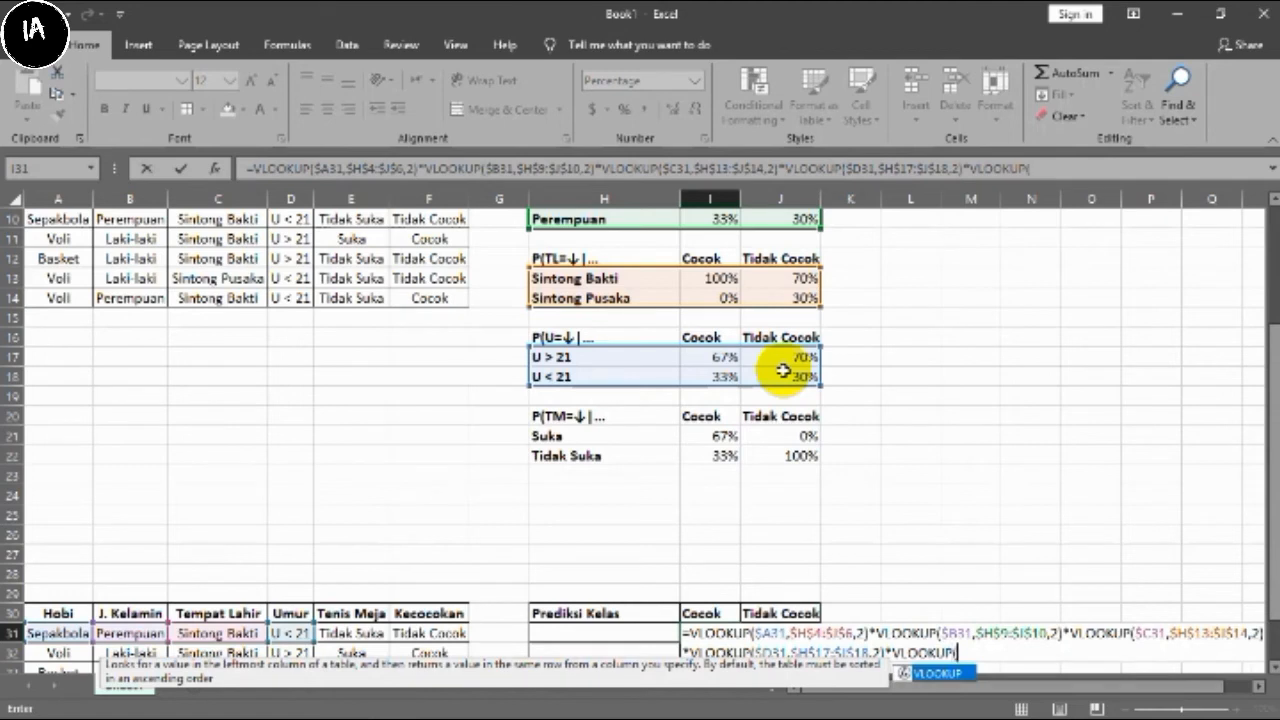
type("(")
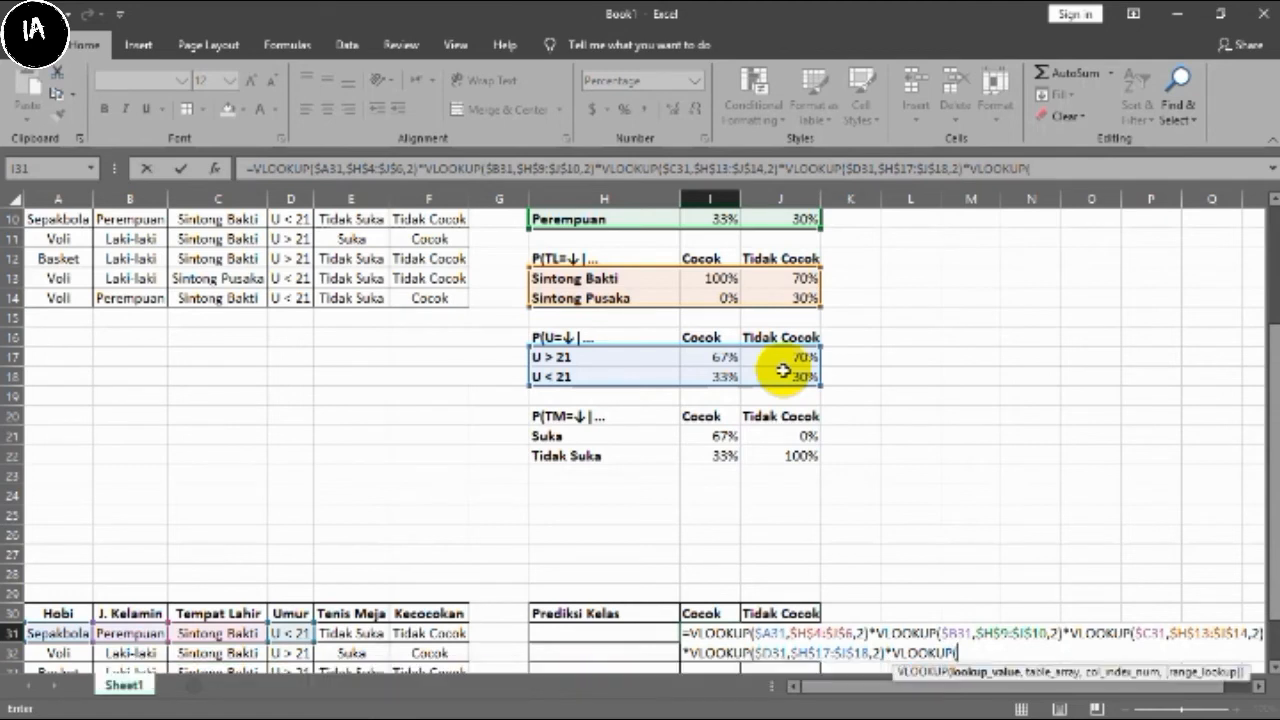
left_click(372, 636)
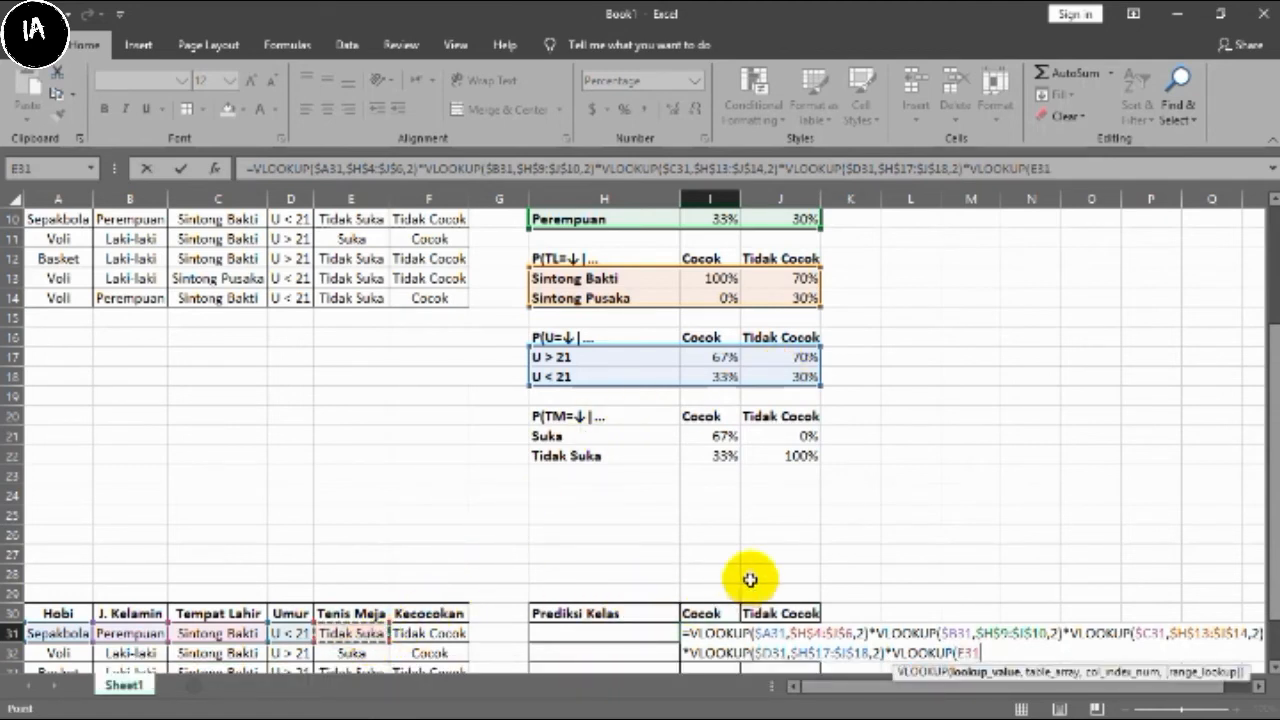
key("F4")
key("F4")
type(",")
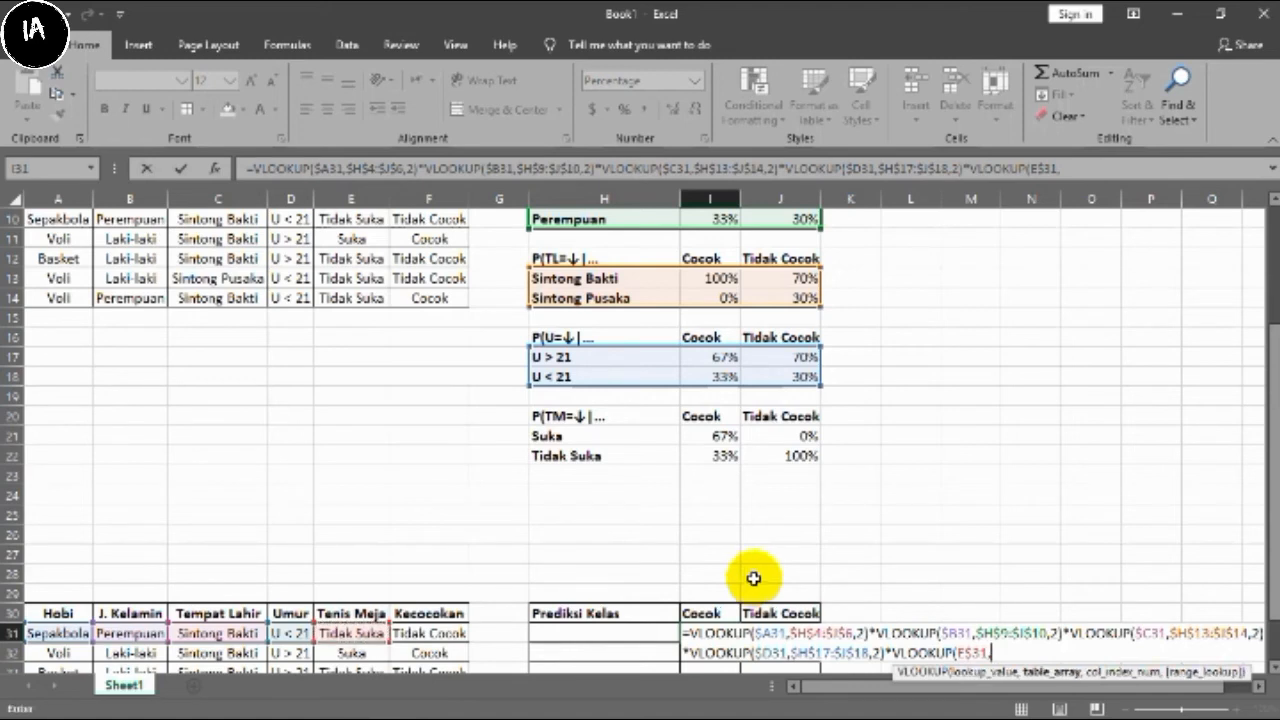
key("BackSpace")
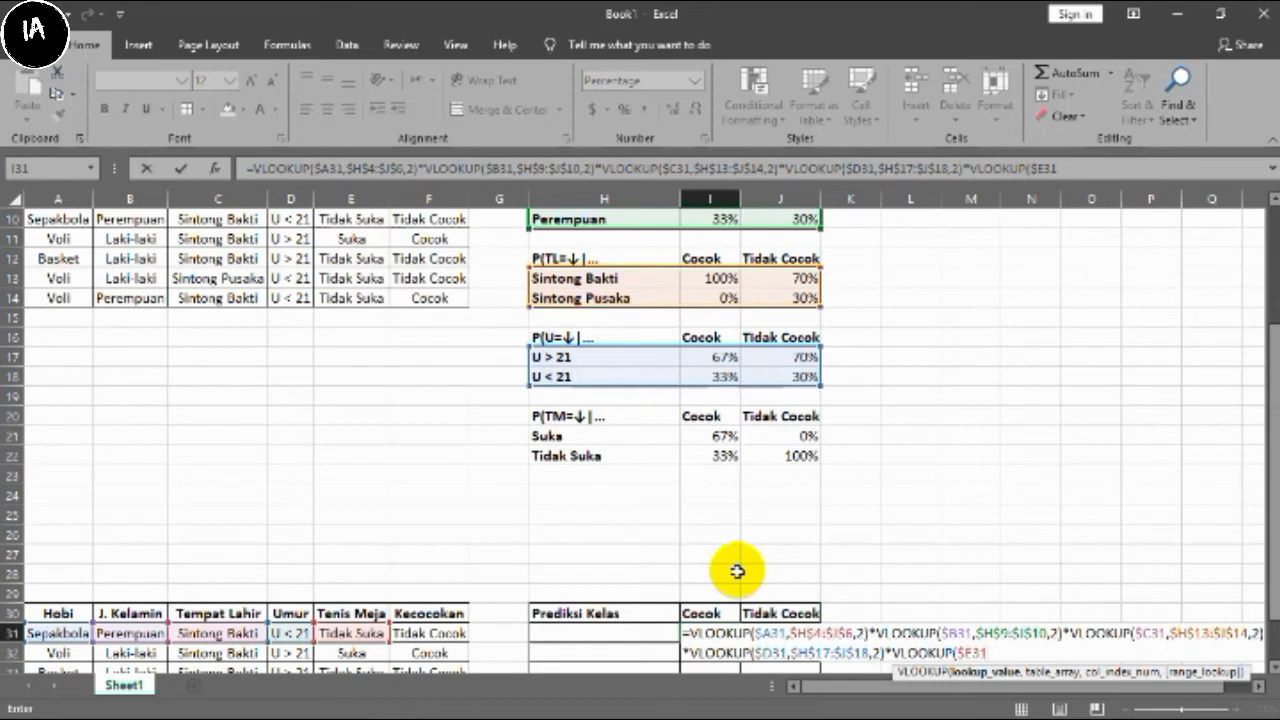
type(",")
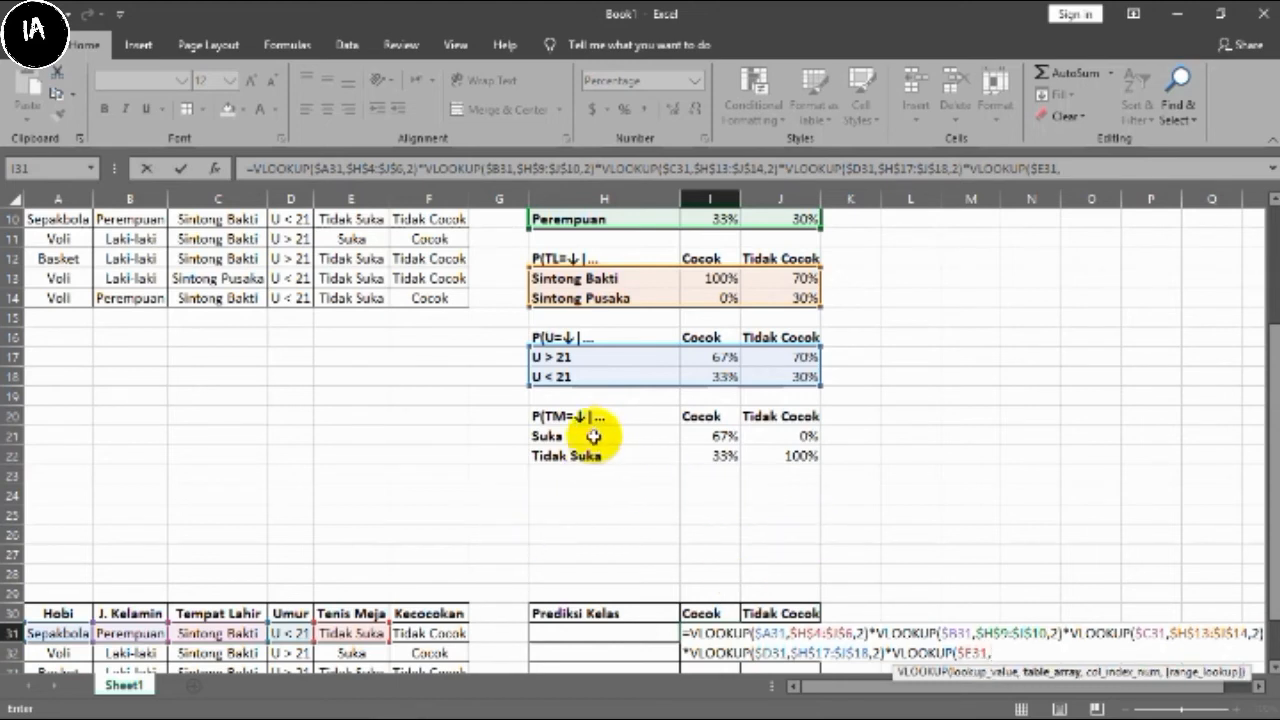
- Complete the fifth VLOOKUP with the P(TM) table as absolute range $H$21:$J$22 and column index 2
left_click_drag(593, 436, 780, 456)
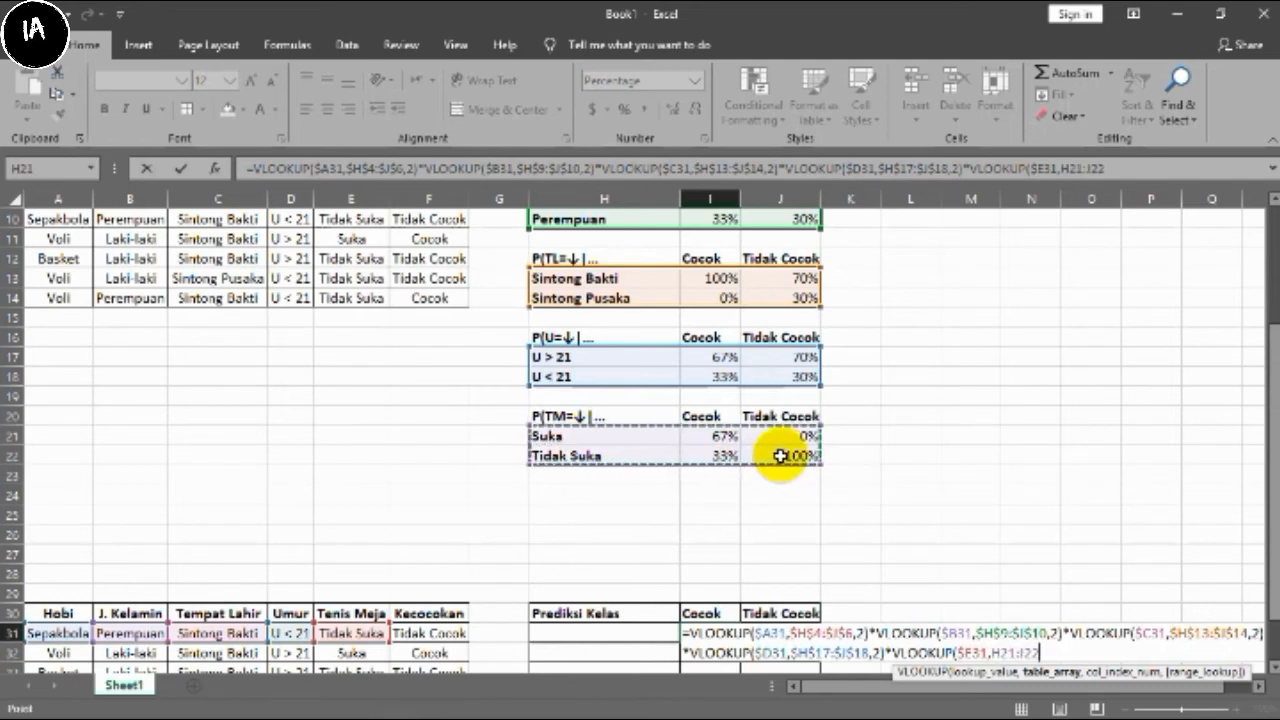
key("F4")
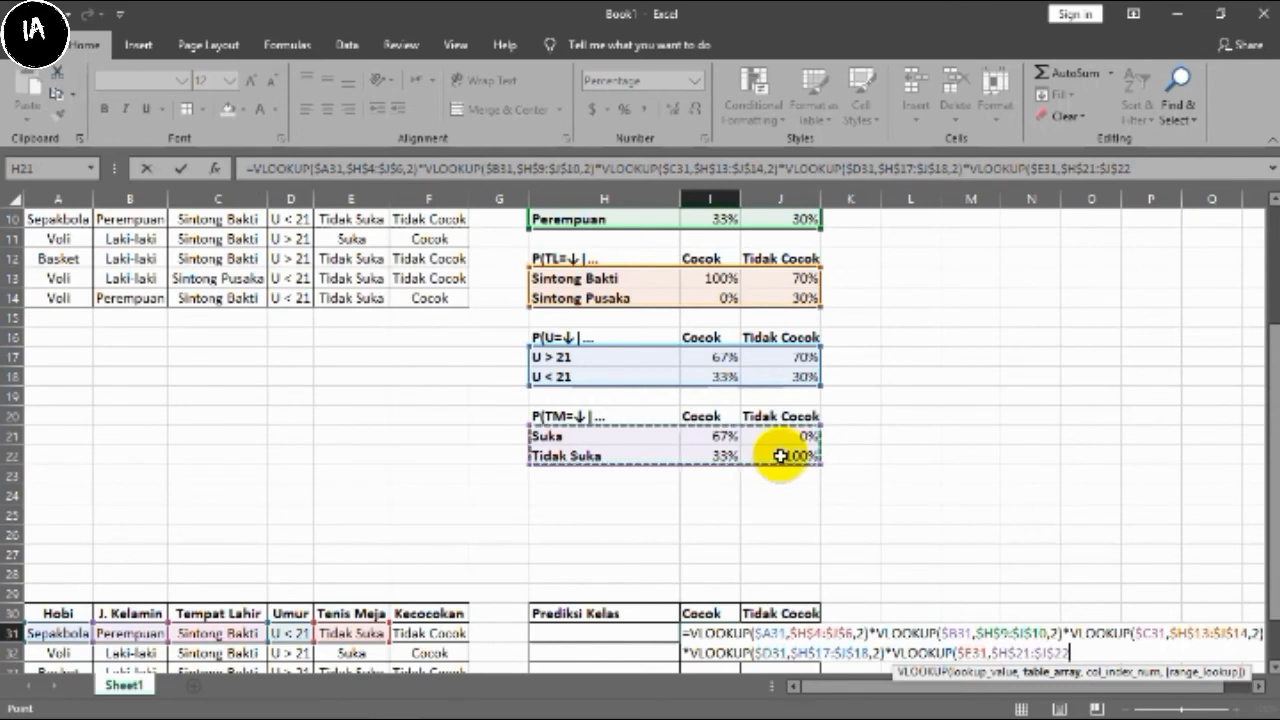
type(",")
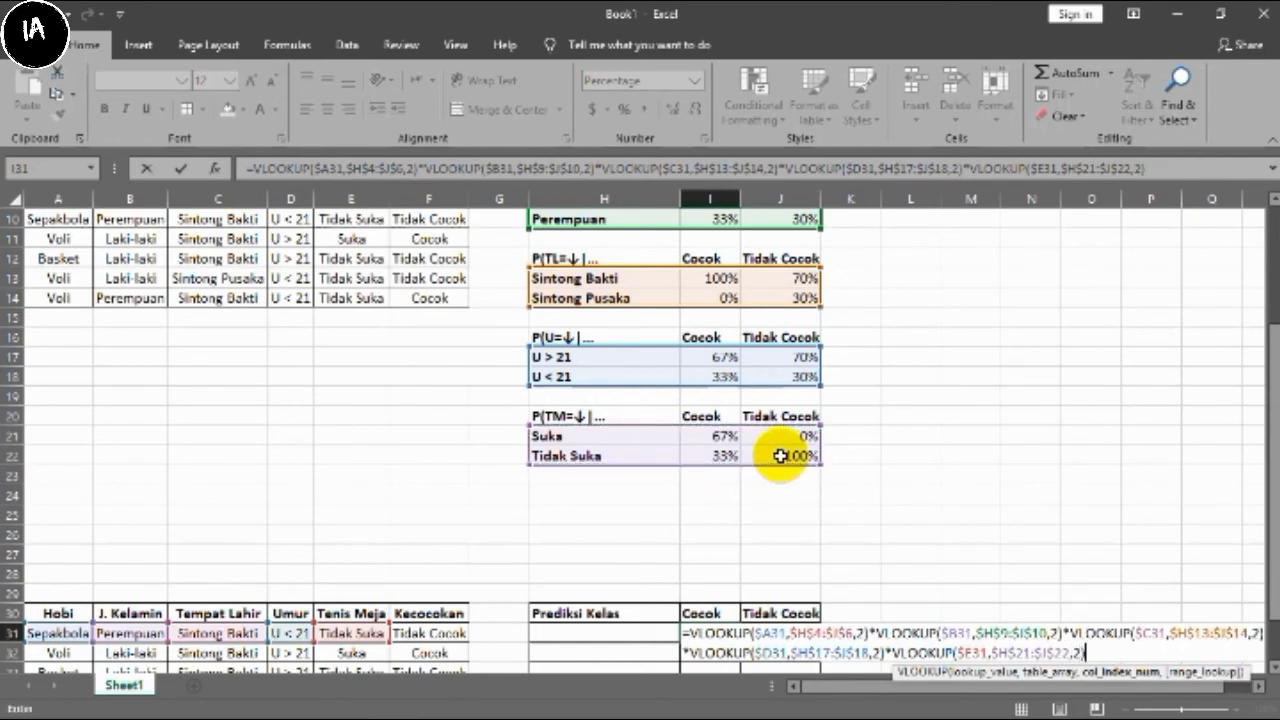
type("2)")
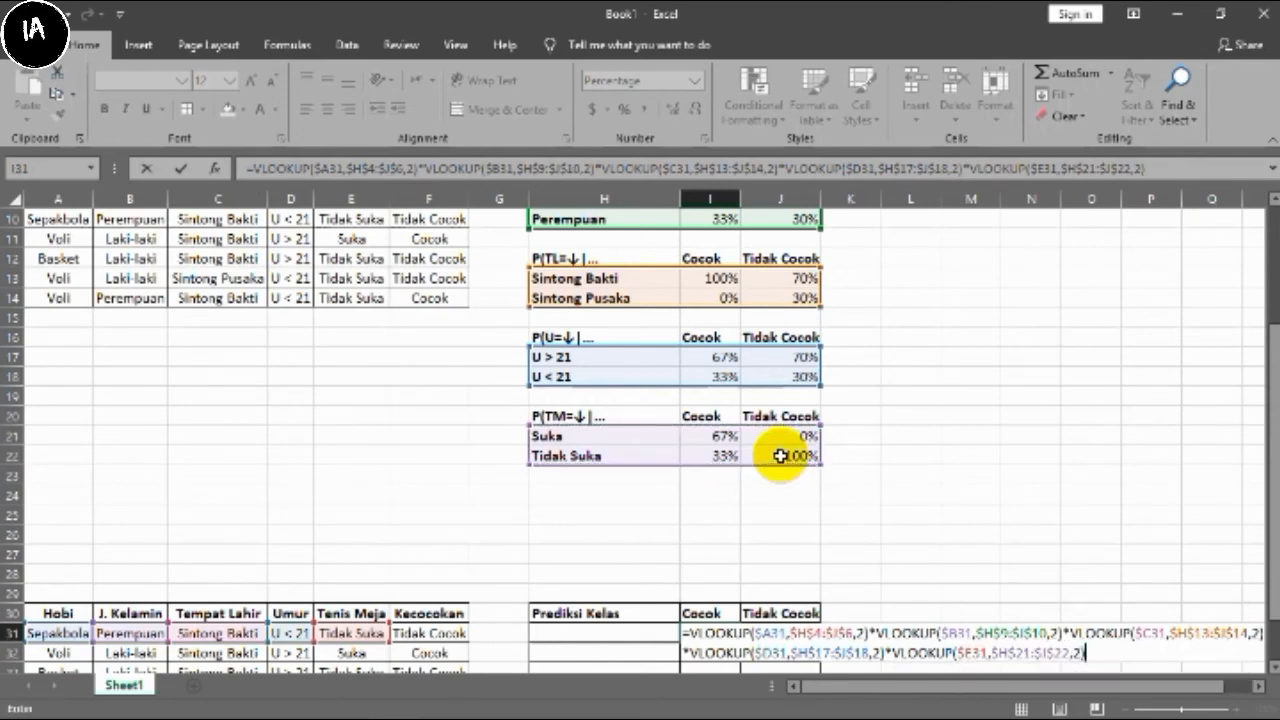
- Add an empty range_lookup argument by inserting a comma after the column index 2 in all five VLOOKUPs of the I31 formula
left_click(866, 633)
type(",")
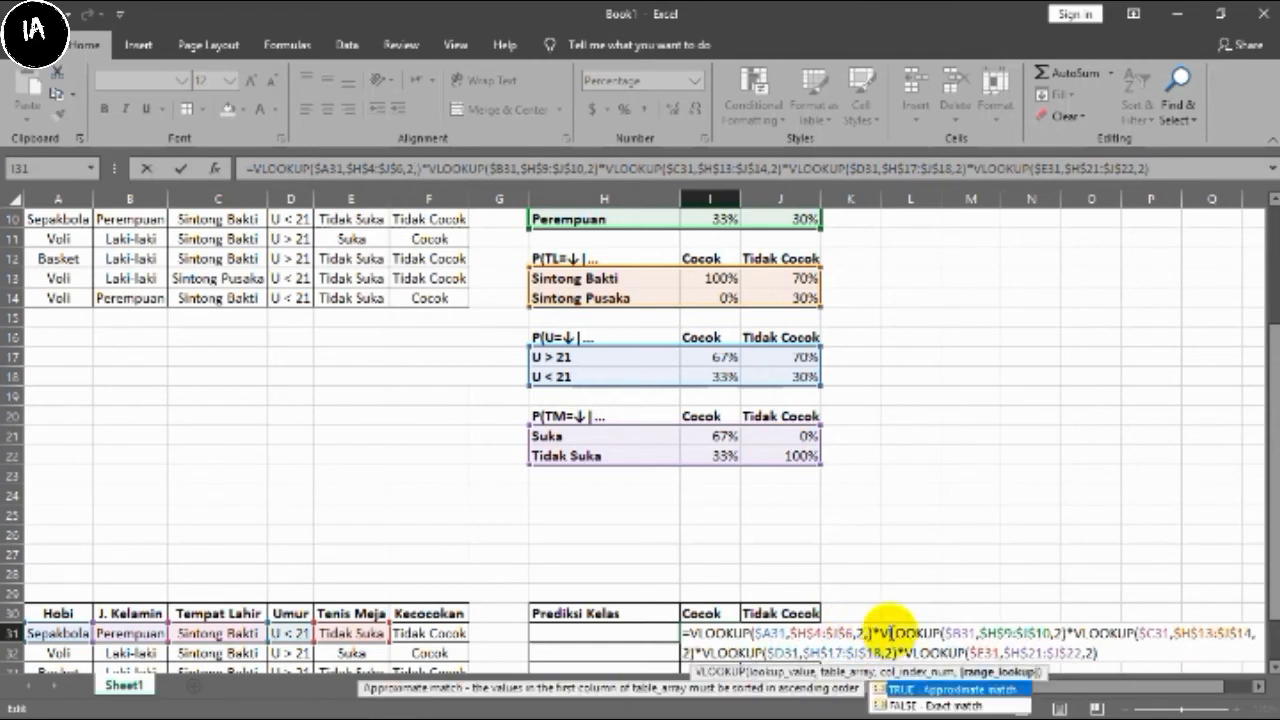
left_click(1064, 632)
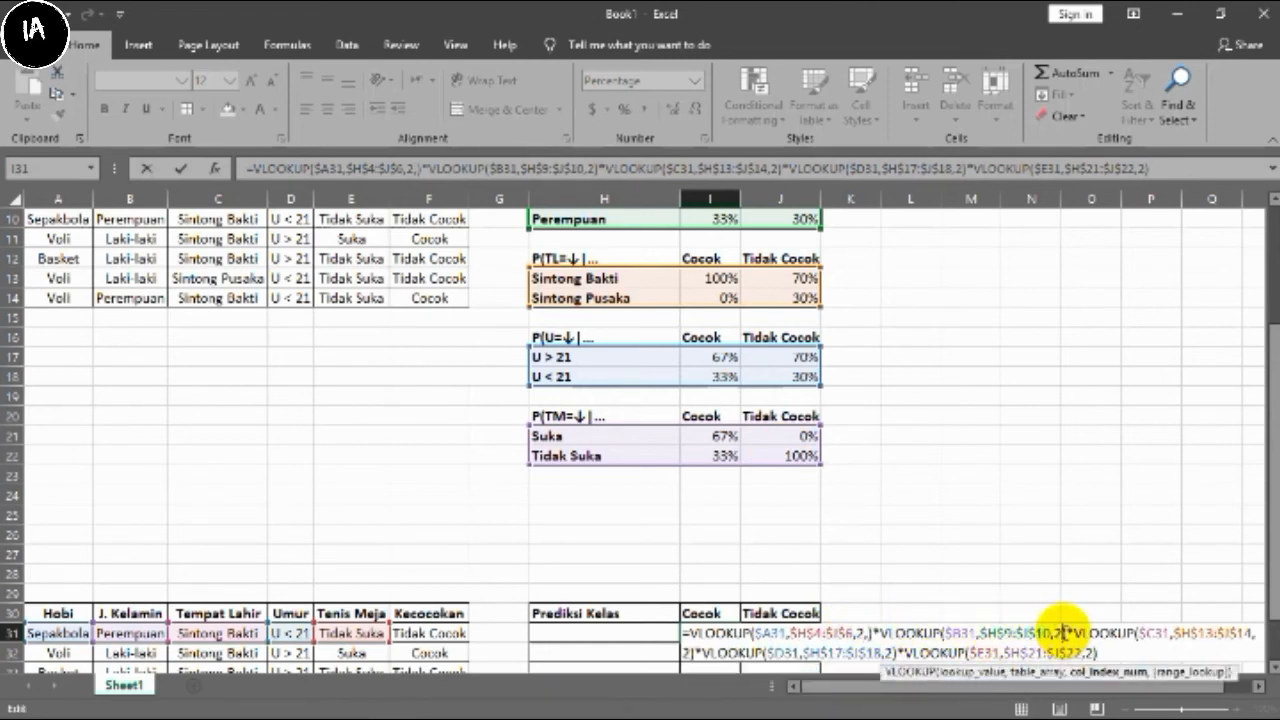
type(",")
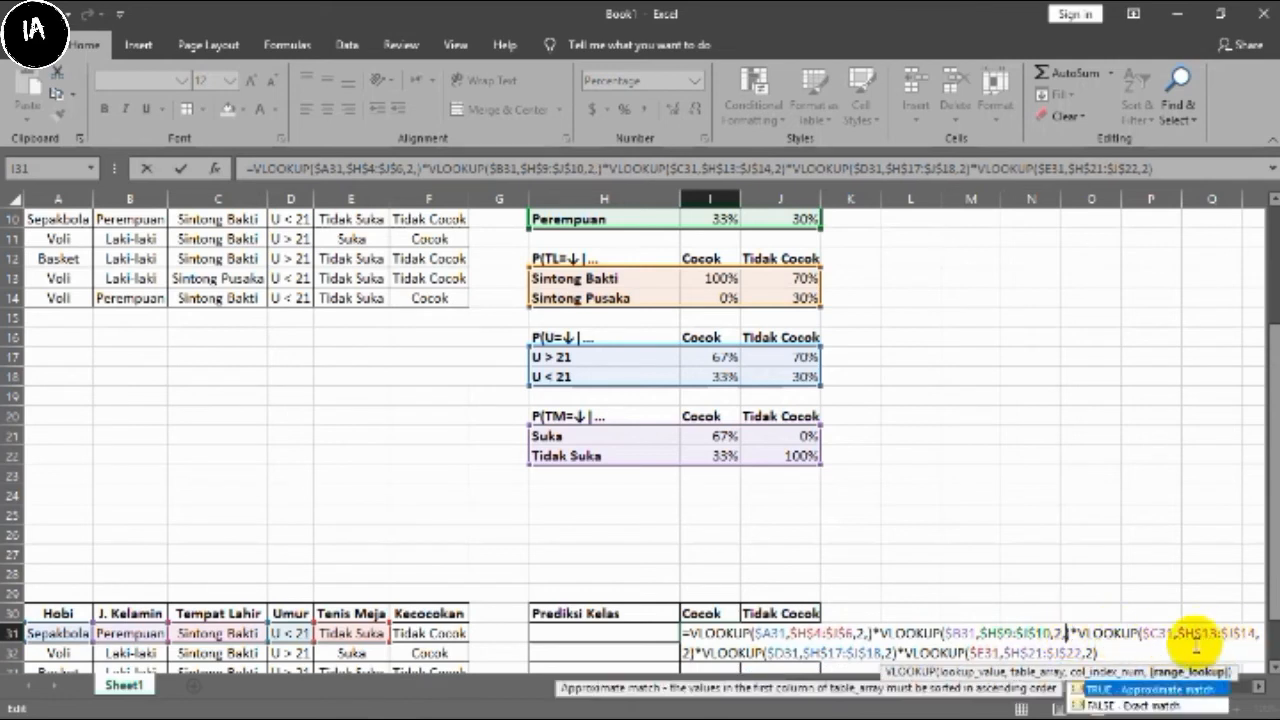
left_click(686, 652)
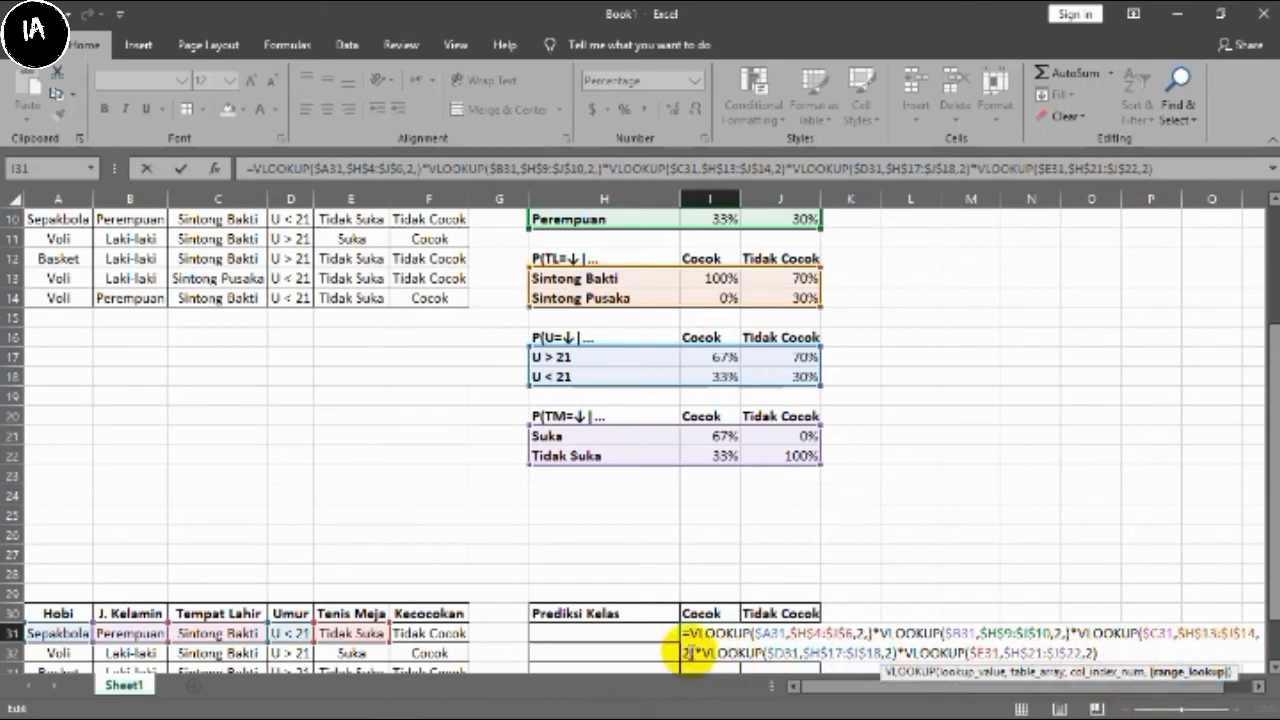
type(",")
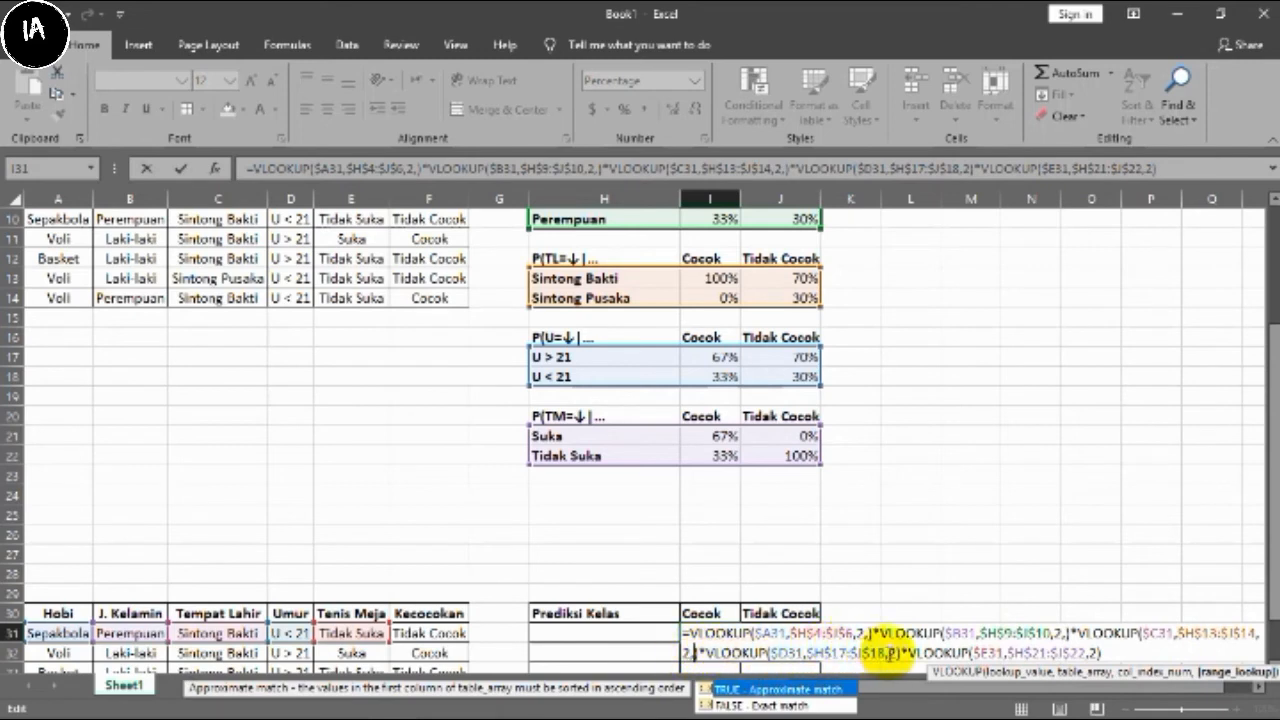
left_click(893, 653)
type(",")
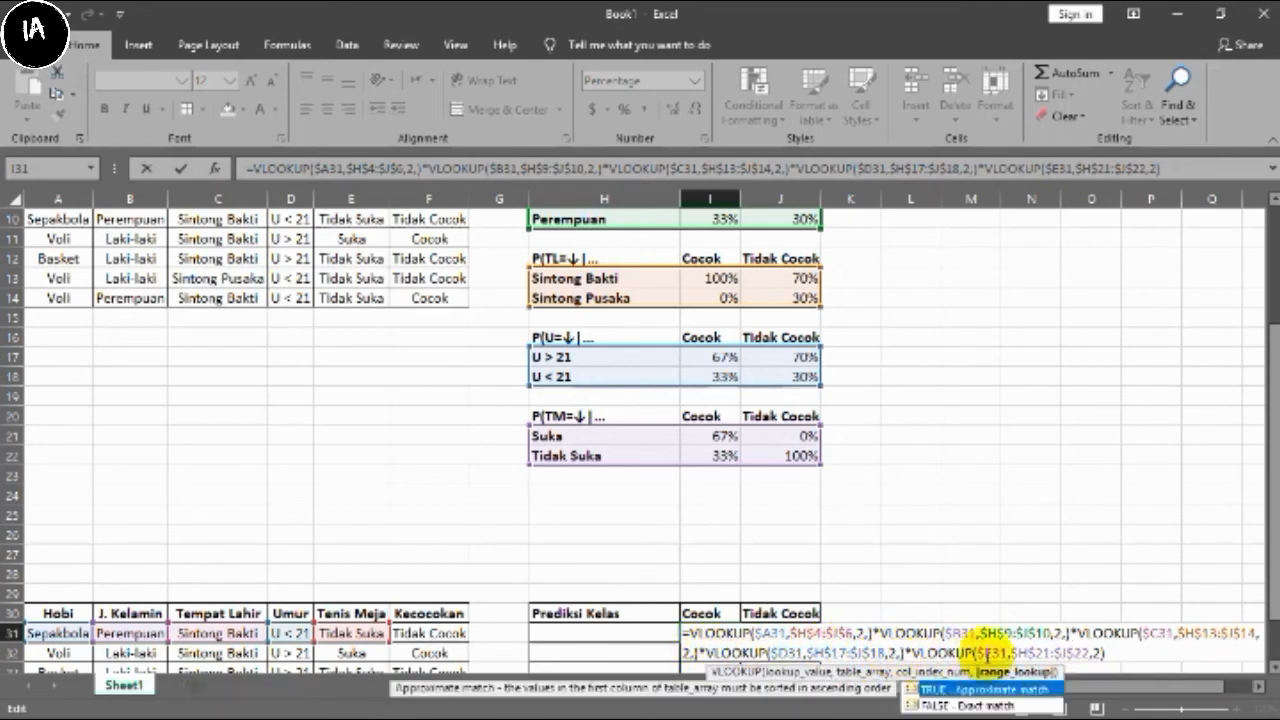
left_click(1104, 652)
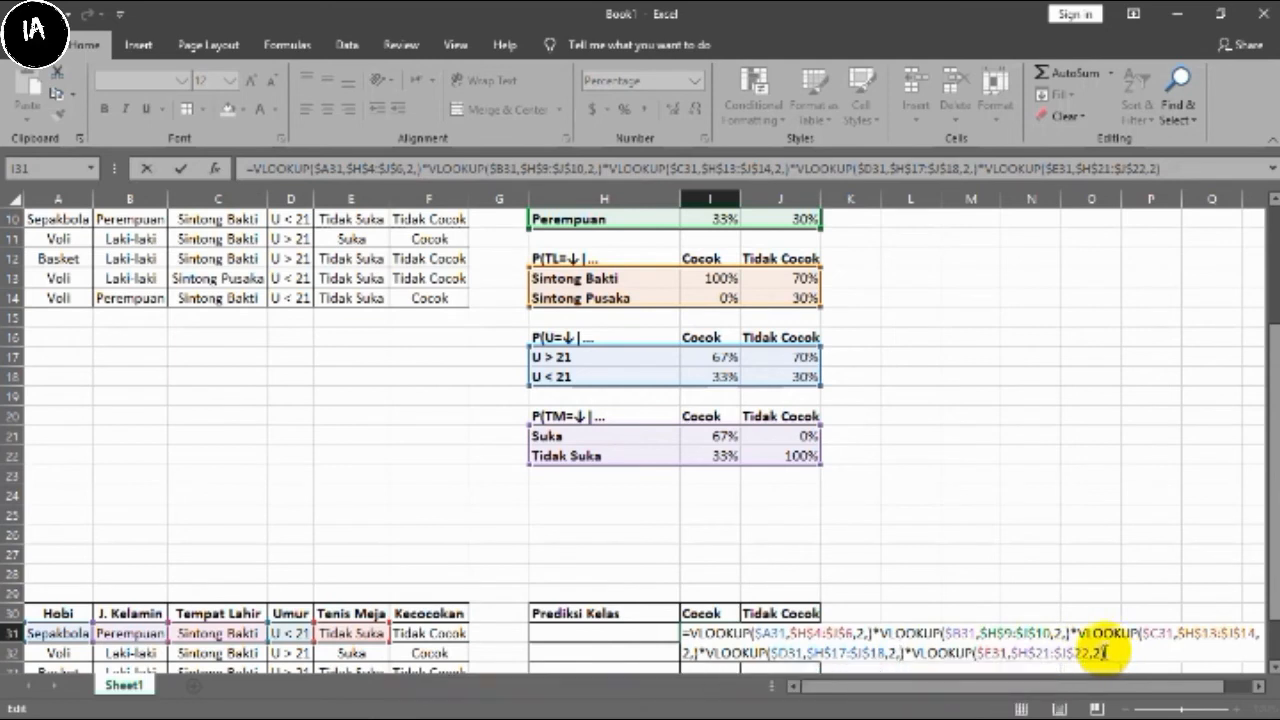
type(",")
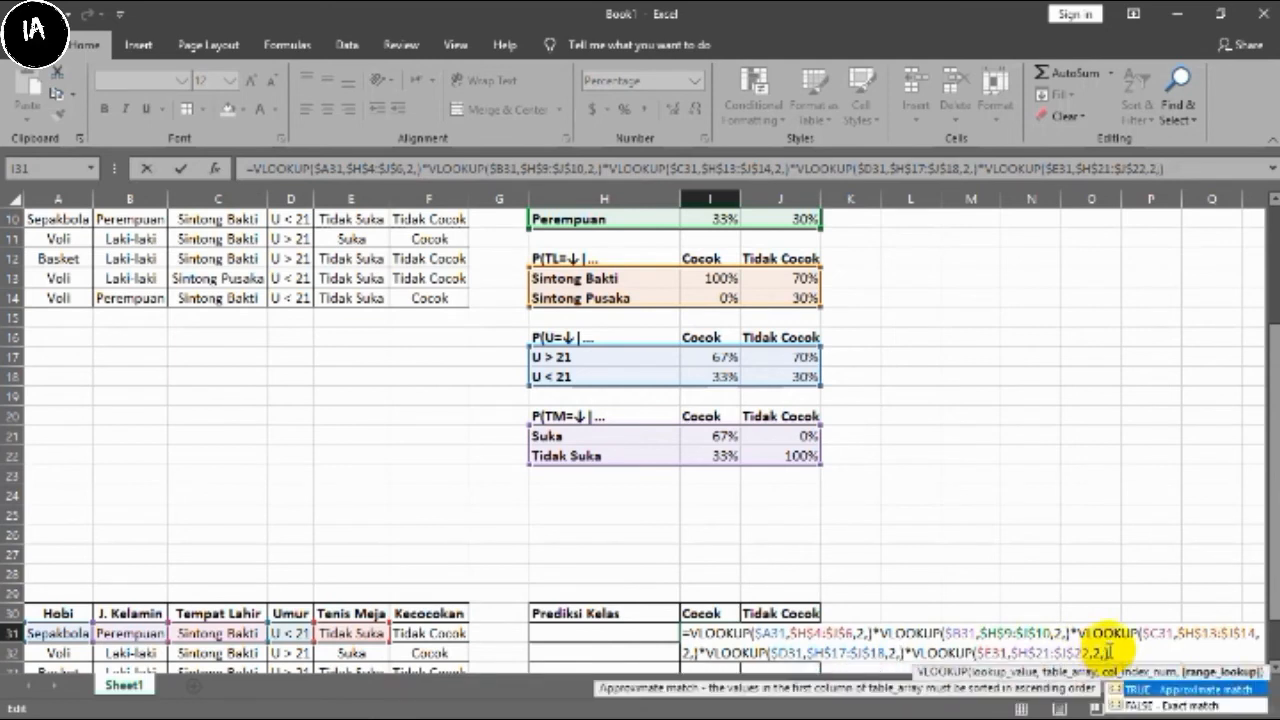
- Multiply the I31 formula by the Cocok prior as row-absolute reference I$1, and fill the formula down to I33
left_click(1126, 652)
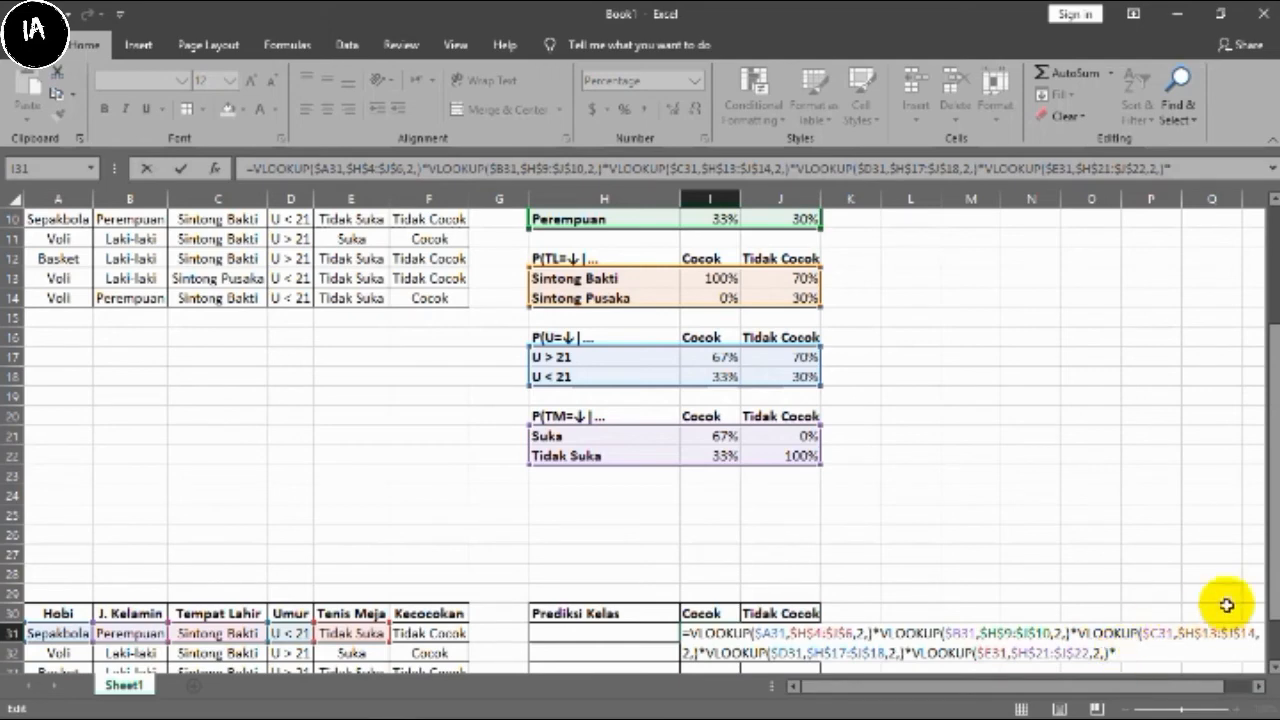
left_click_drag(1271, 565, 1275, 447)
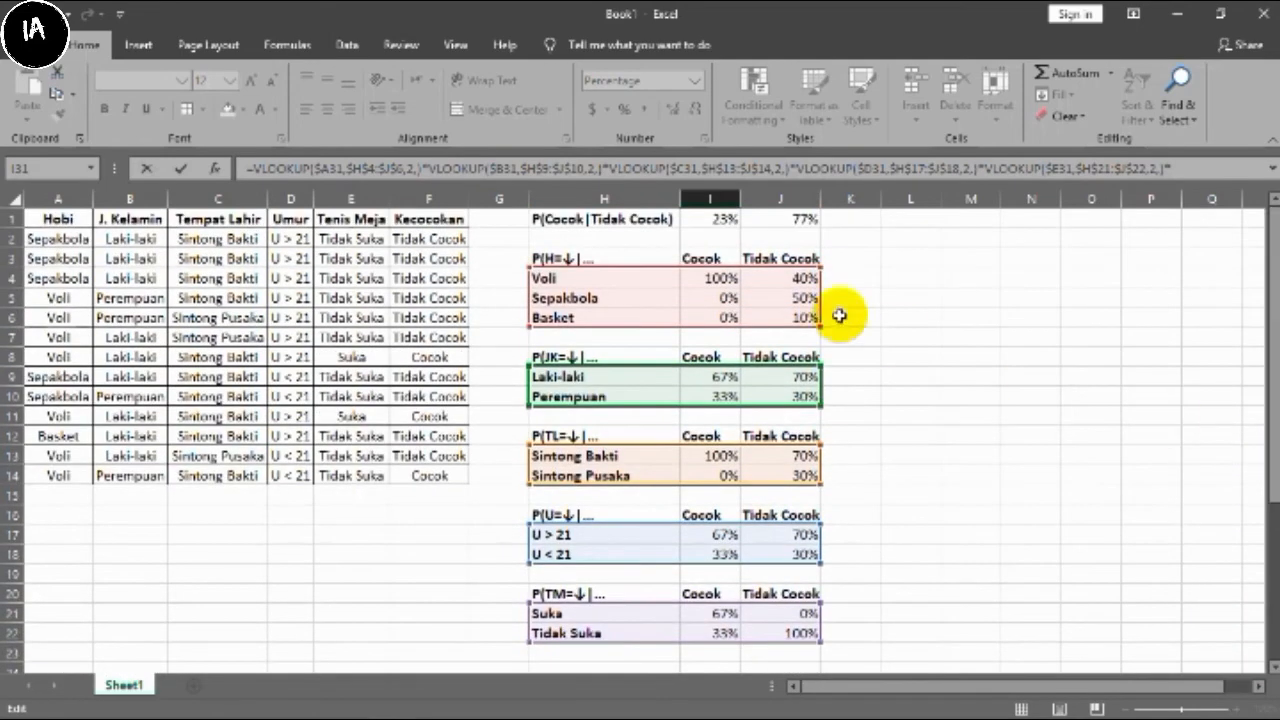
left_click(728, 224)
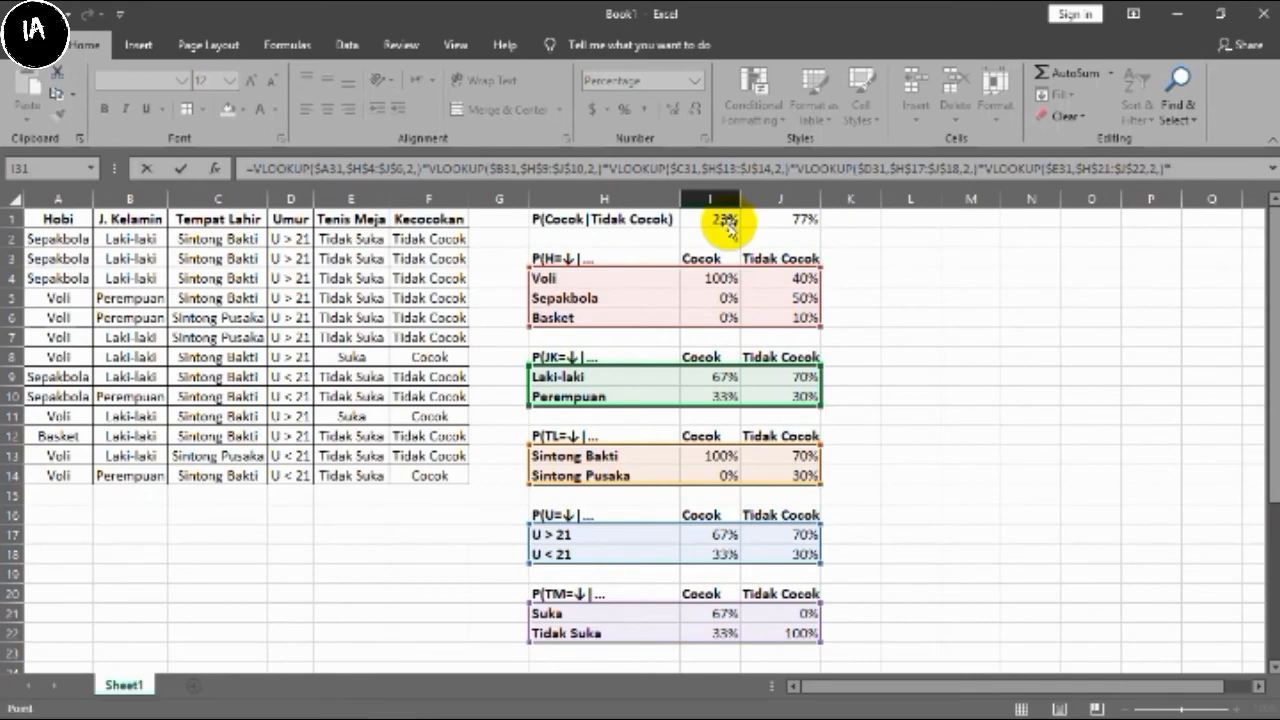
left_click(728, 224)
left_click_drag(1268, 325, 1270, 532)
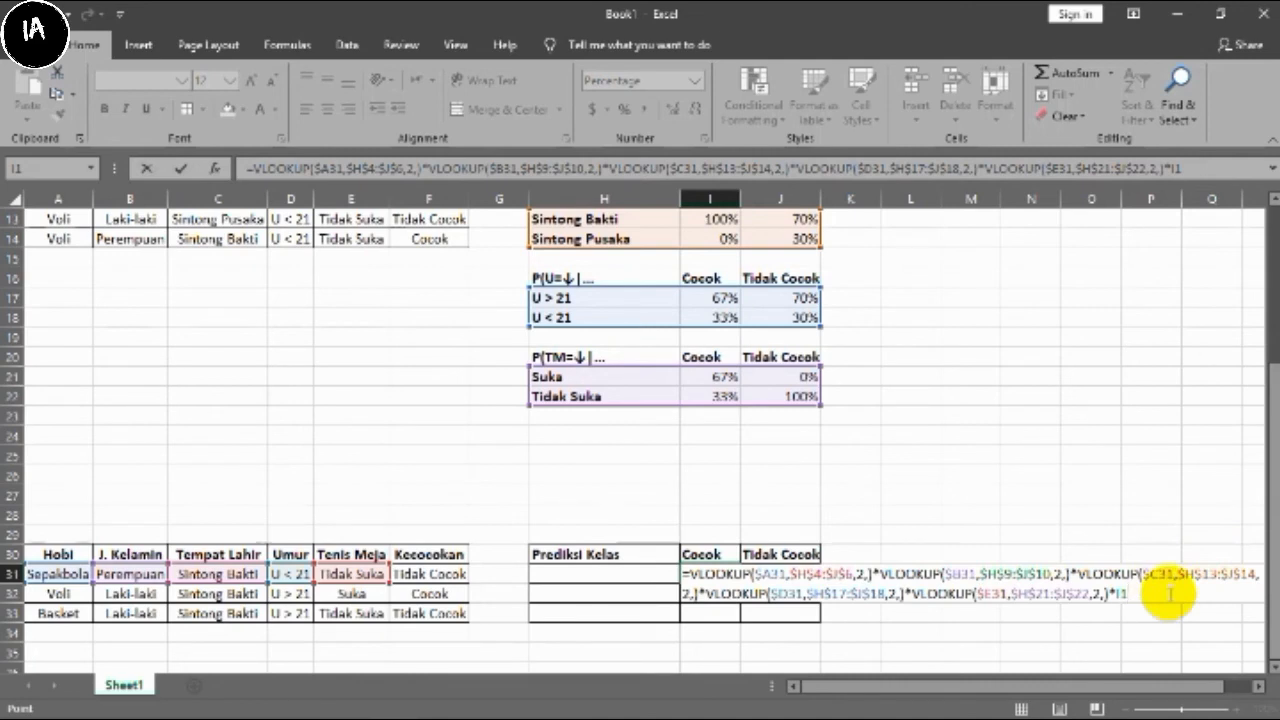
key("F4")
key("F4")
key("ctrl+Return")
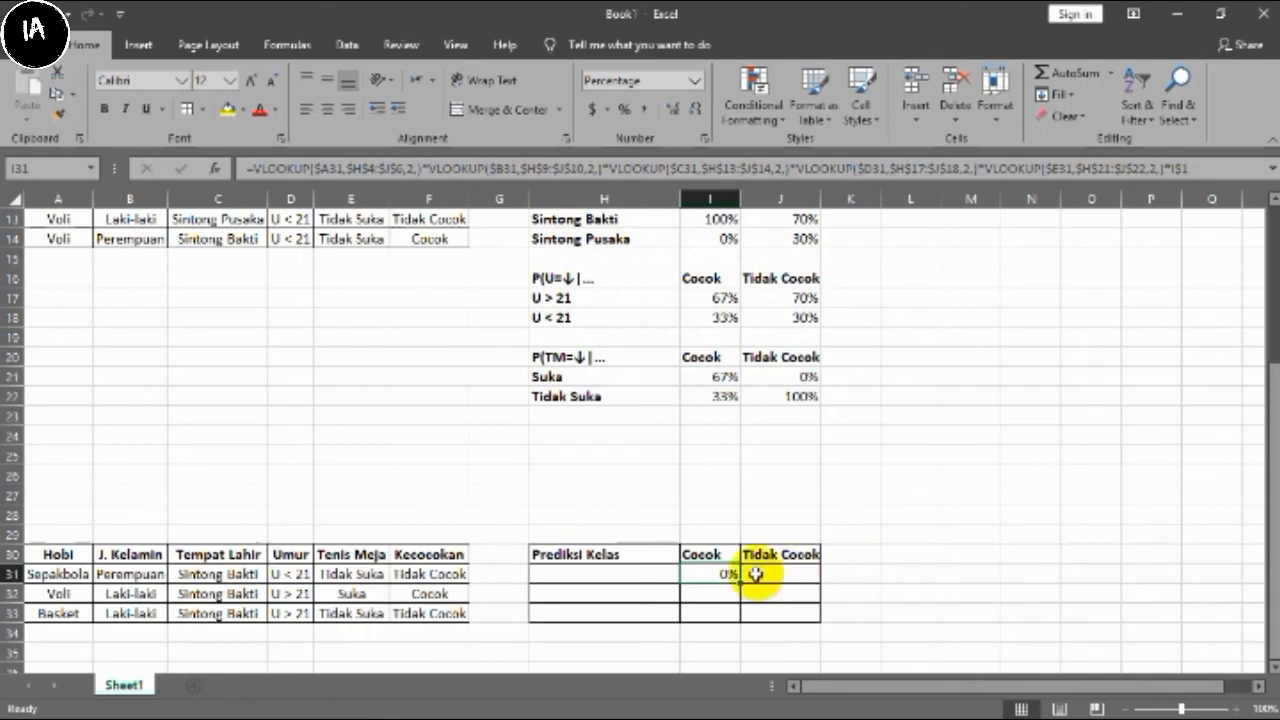
left_click_drag(738, 580, 738, 614)
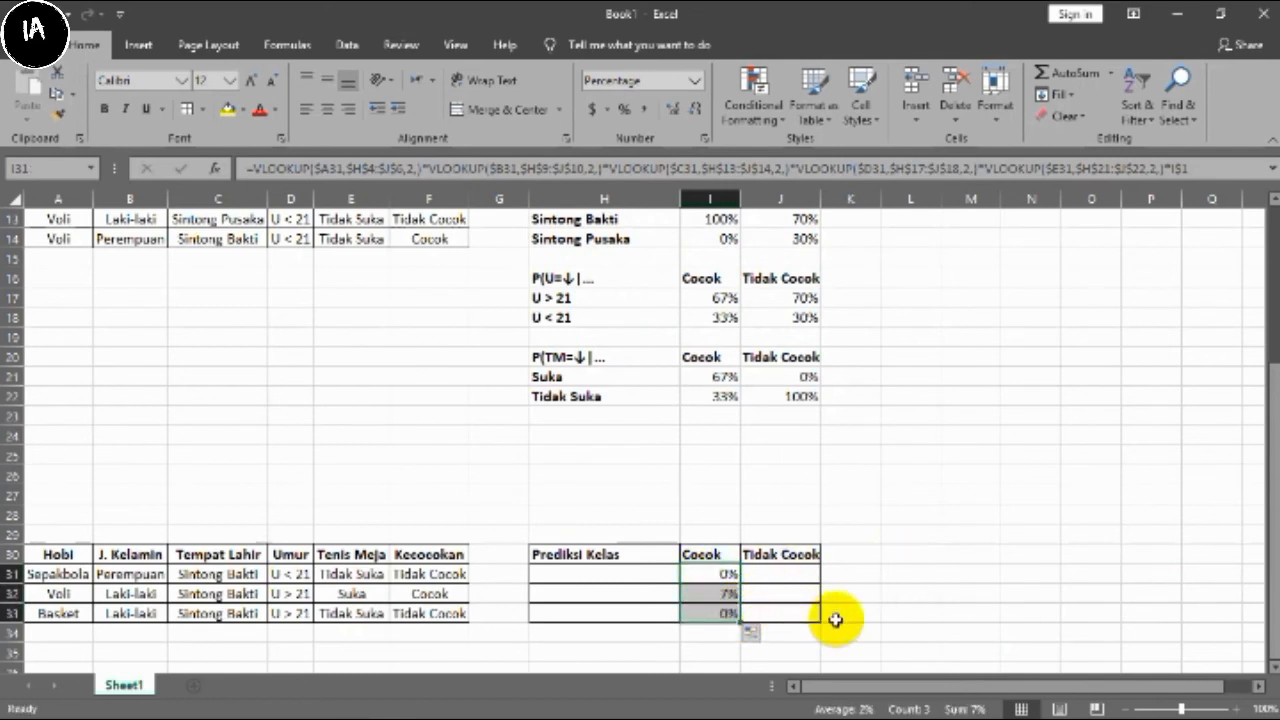
- Copy the Cocok formula from I31 into the Tidak Cocok cell J31
left_click(766, 572)
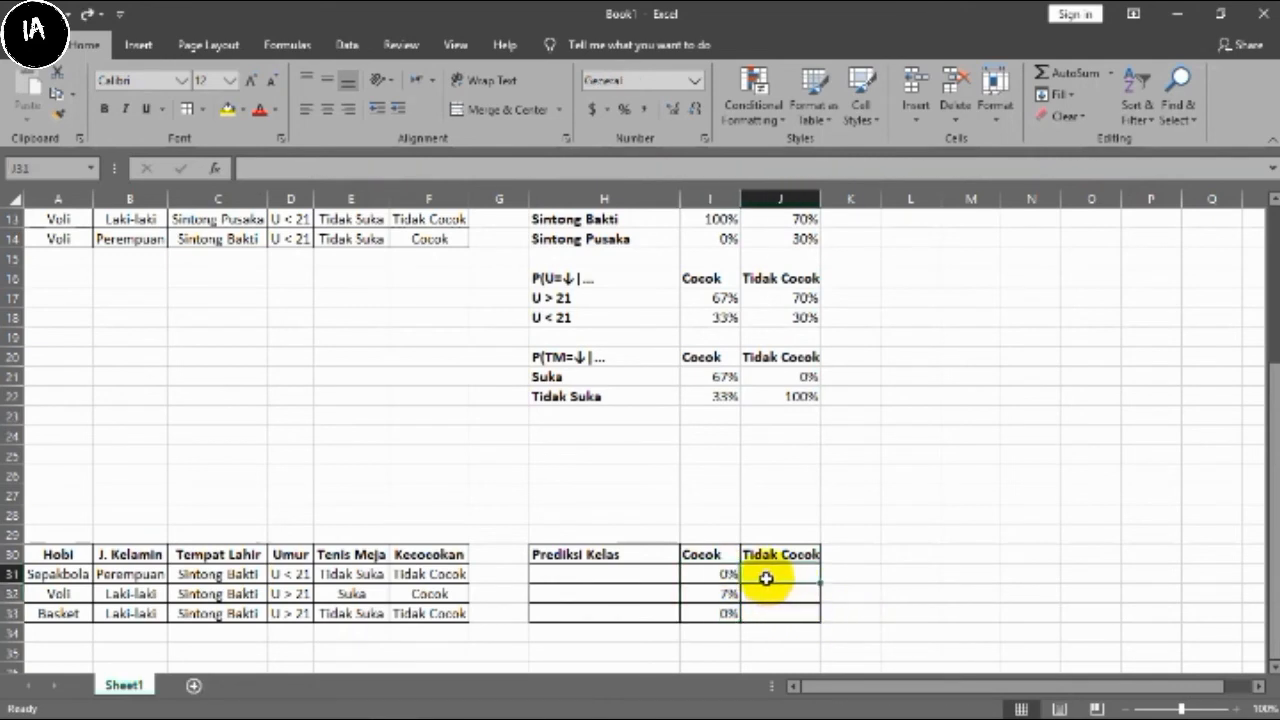
left_click(733, 575)
key("ctrl+c")
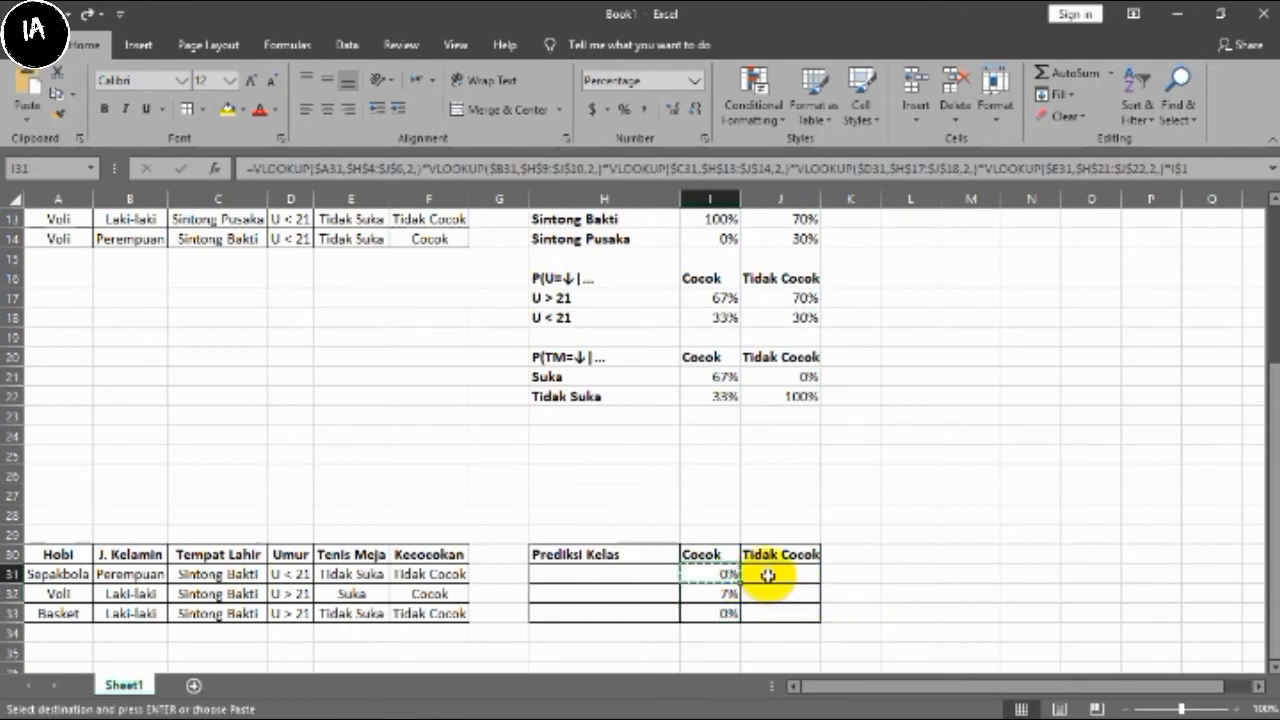
left_click(766, 576)
key("ctrl+v")
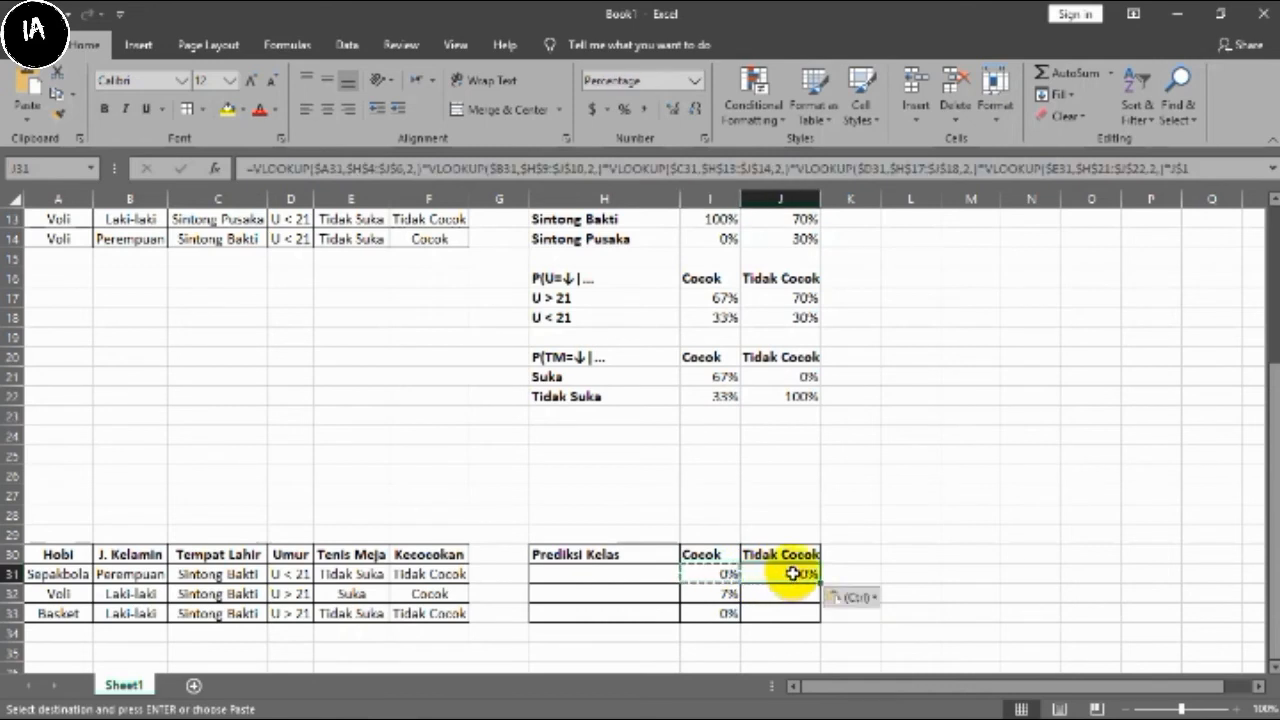
- Set the column index to 3 in all five VLOOKUPs of the J31 formula
left_click(409, 165)
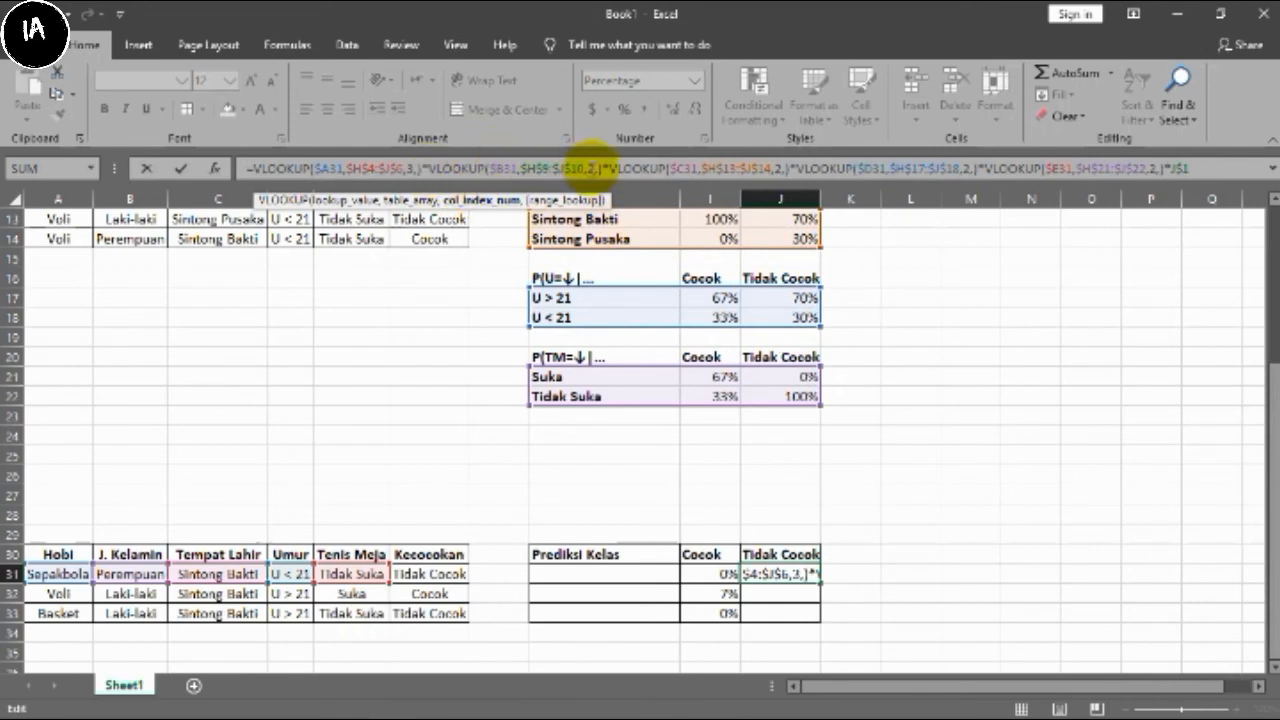
left_click(592, 166)
key("BackSpace")
type("3")
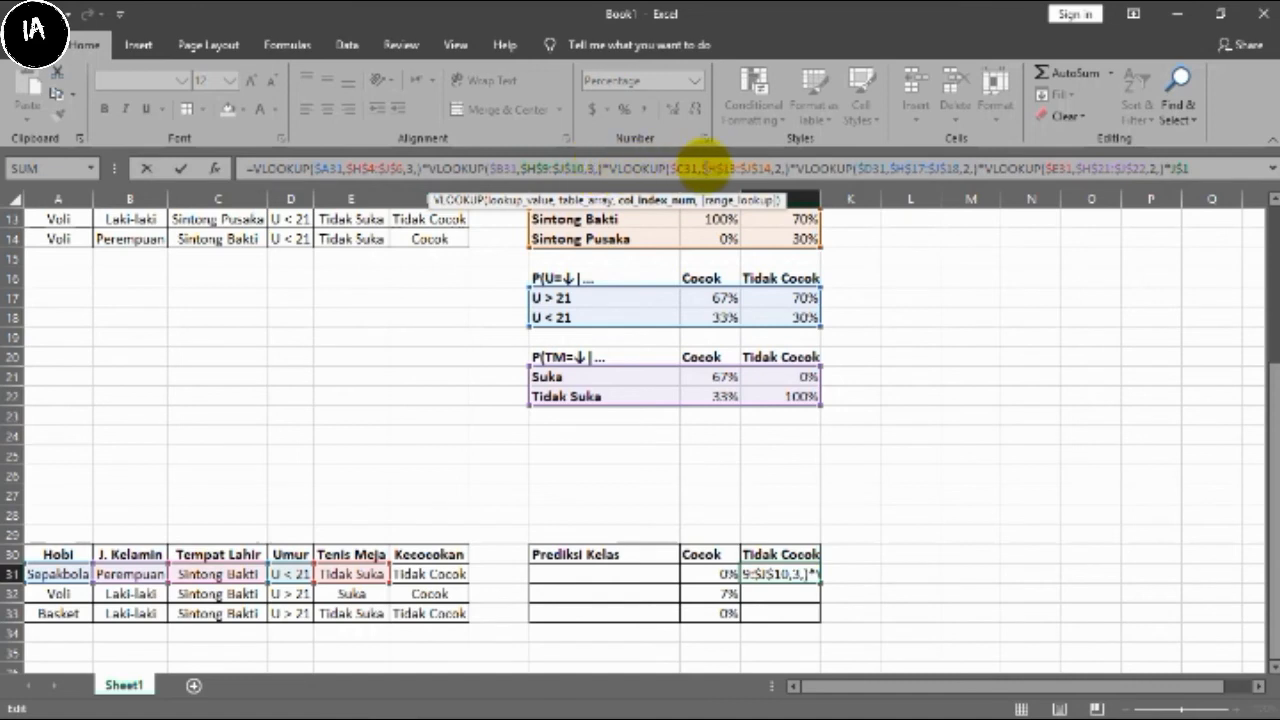
left_click(776, 168)
key("BackSpace")
type("3")
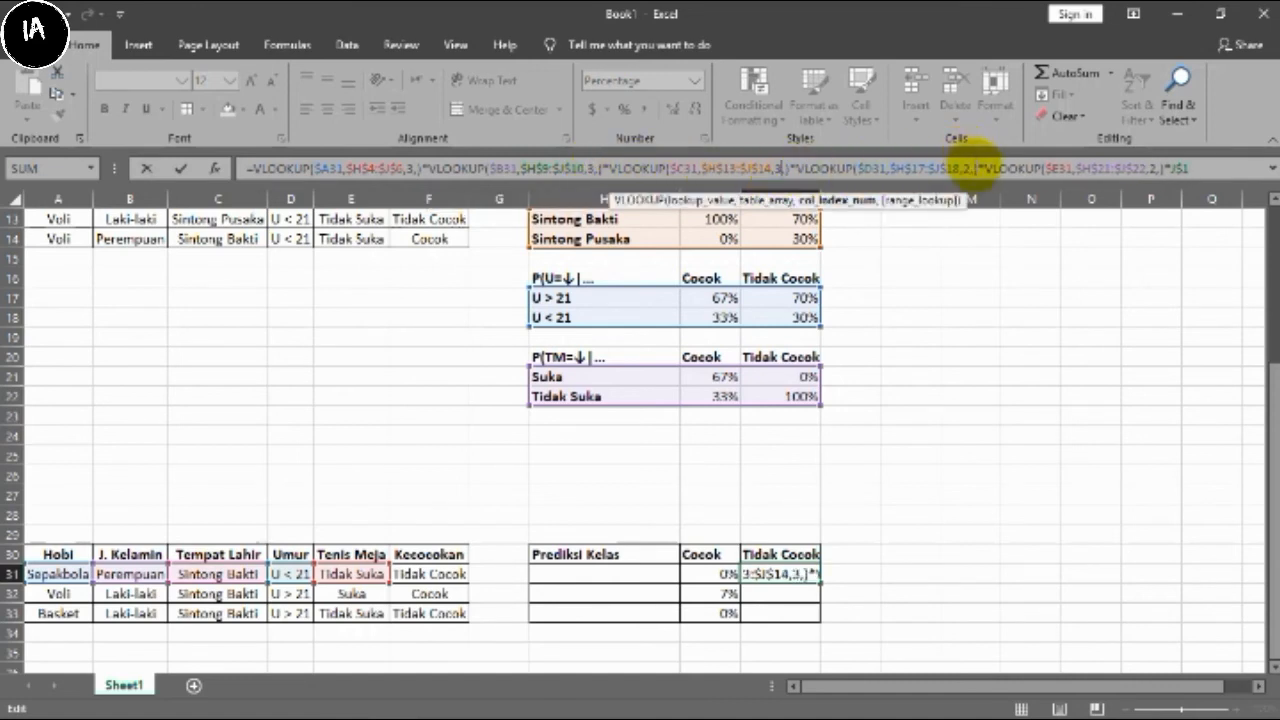
left_click(968, 168)
key("BackSpace")
type("3")
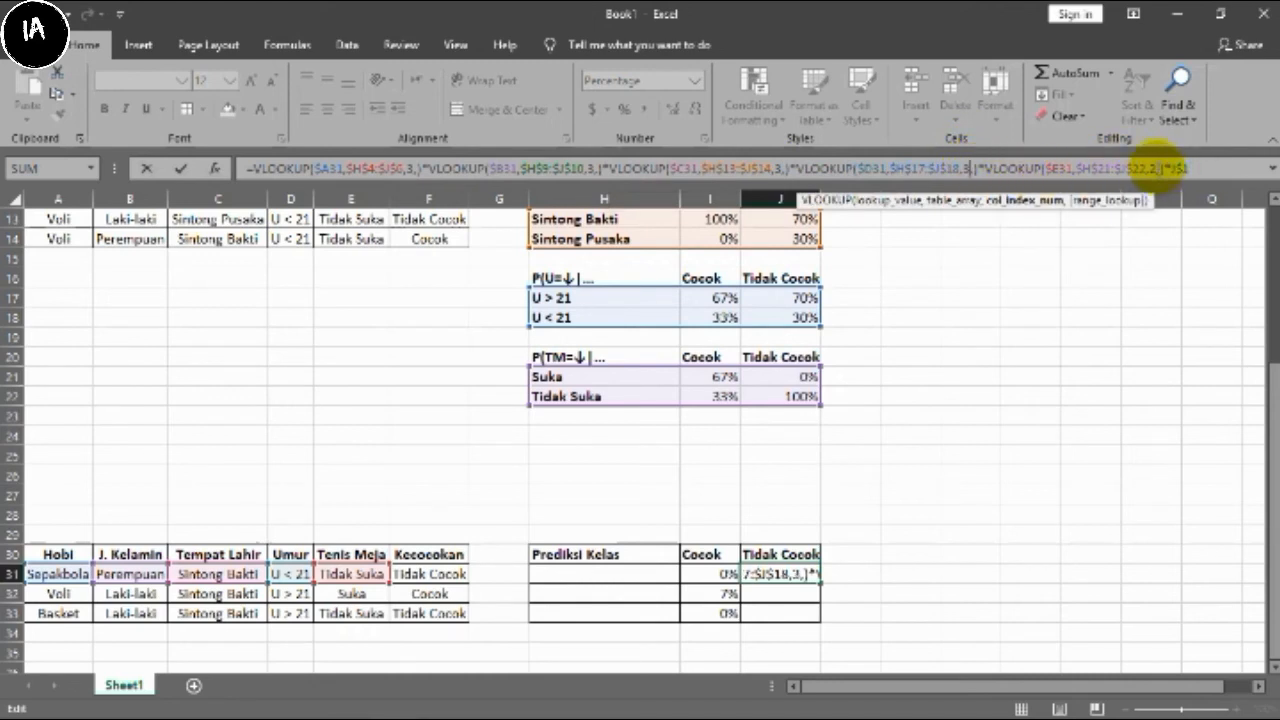
left_click(1152, 168)
key("BackSpace")
type("3")
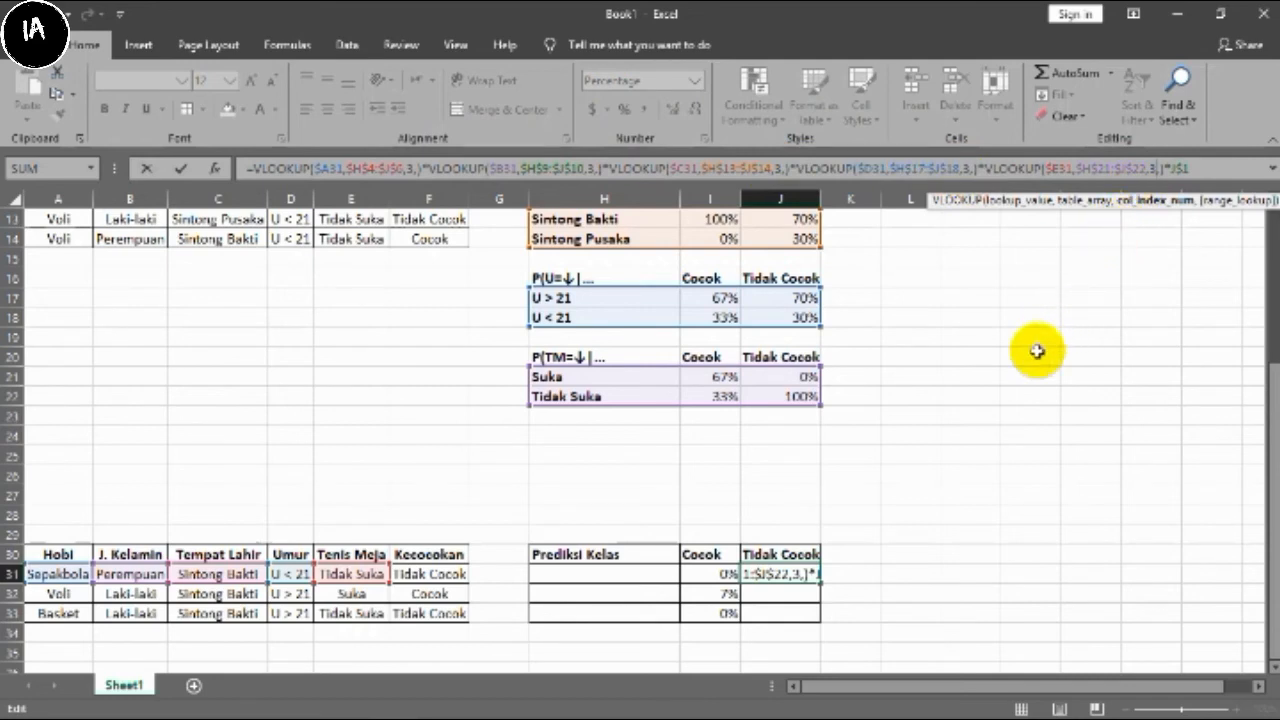
key("Return")
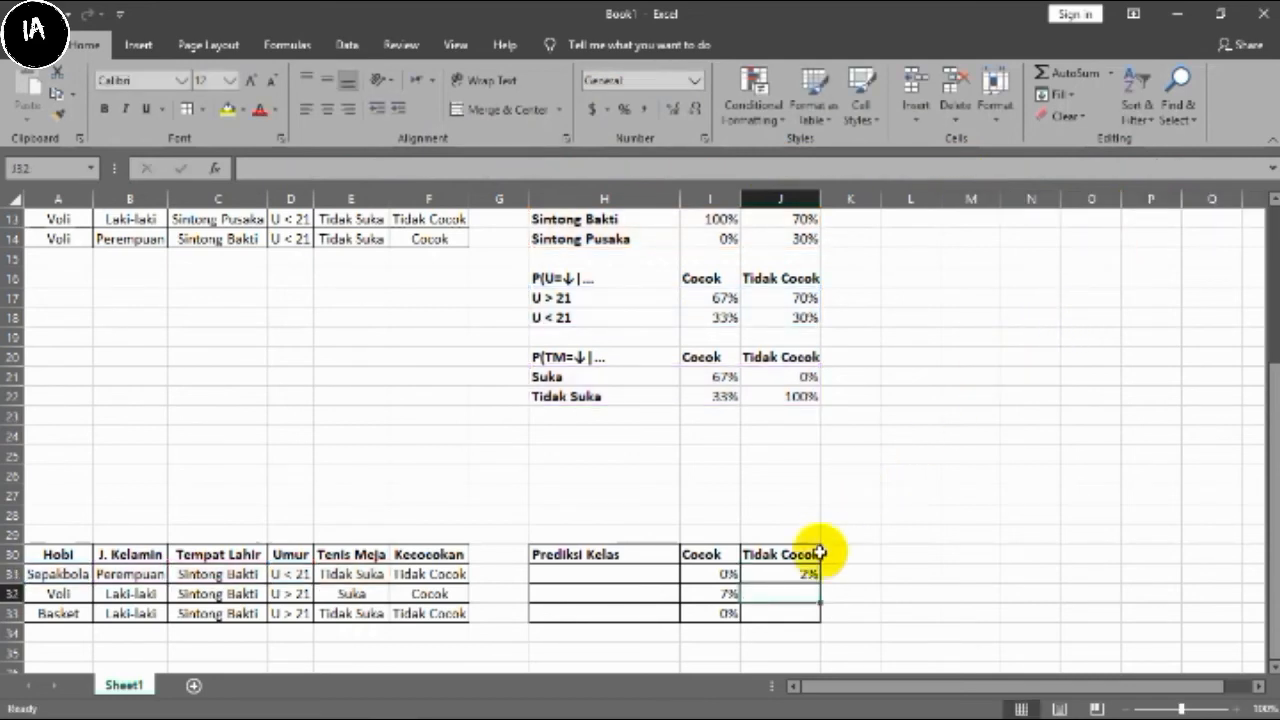
- Fill the Tidak Cocok formula from J31 down to J33
left_click(806, 573)
left_click_drag(819, 583, 818, 614)
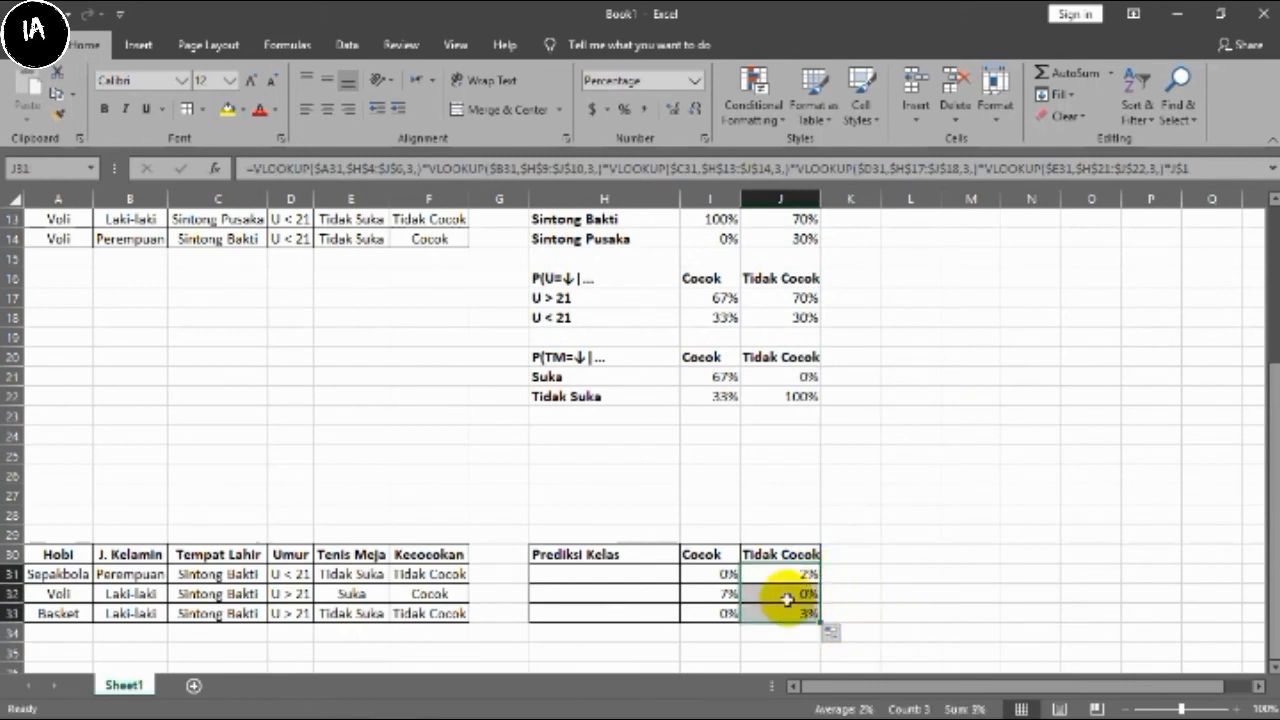
left_click(848, 538)
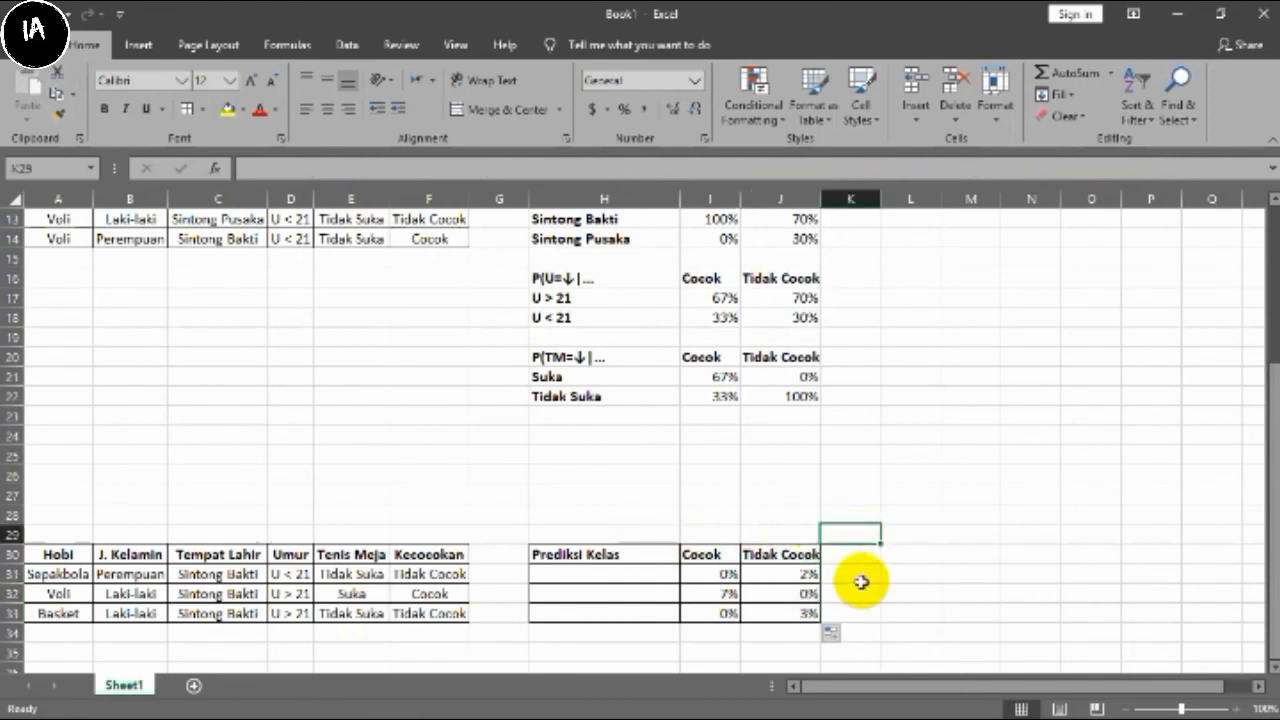
- Examine the test rows' attributes and compare the Cocok and Tidak Cocok probabilities for the first row's class prediction
left_click(810, 612)
left_click_drag(790, 612, 48, 570)
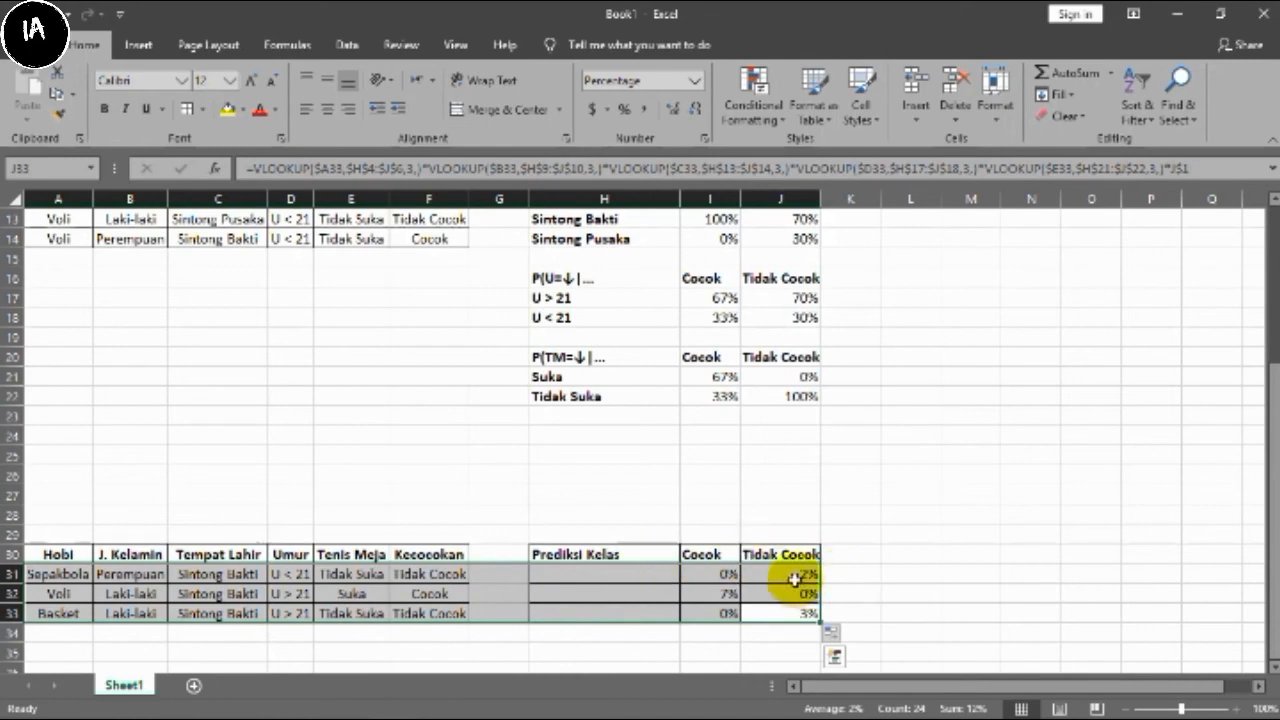
left_click(707, 588)
left_click(766, 577)
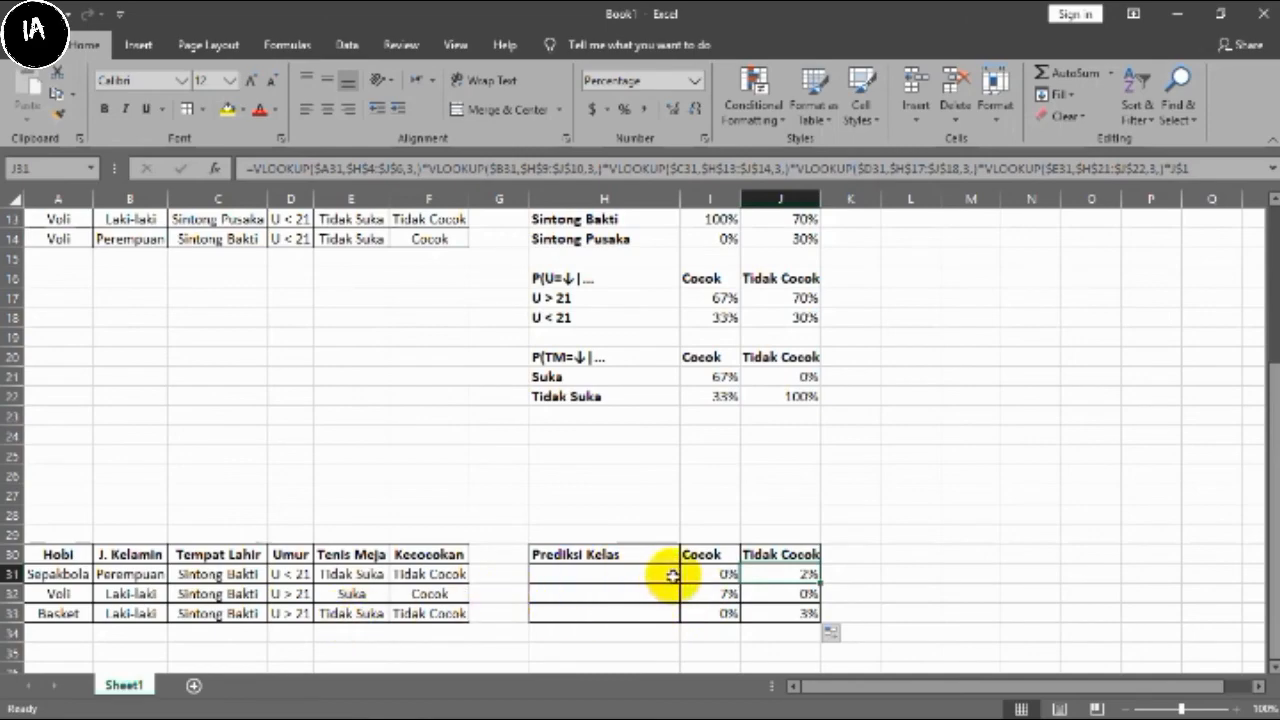
left_click(847, 580)
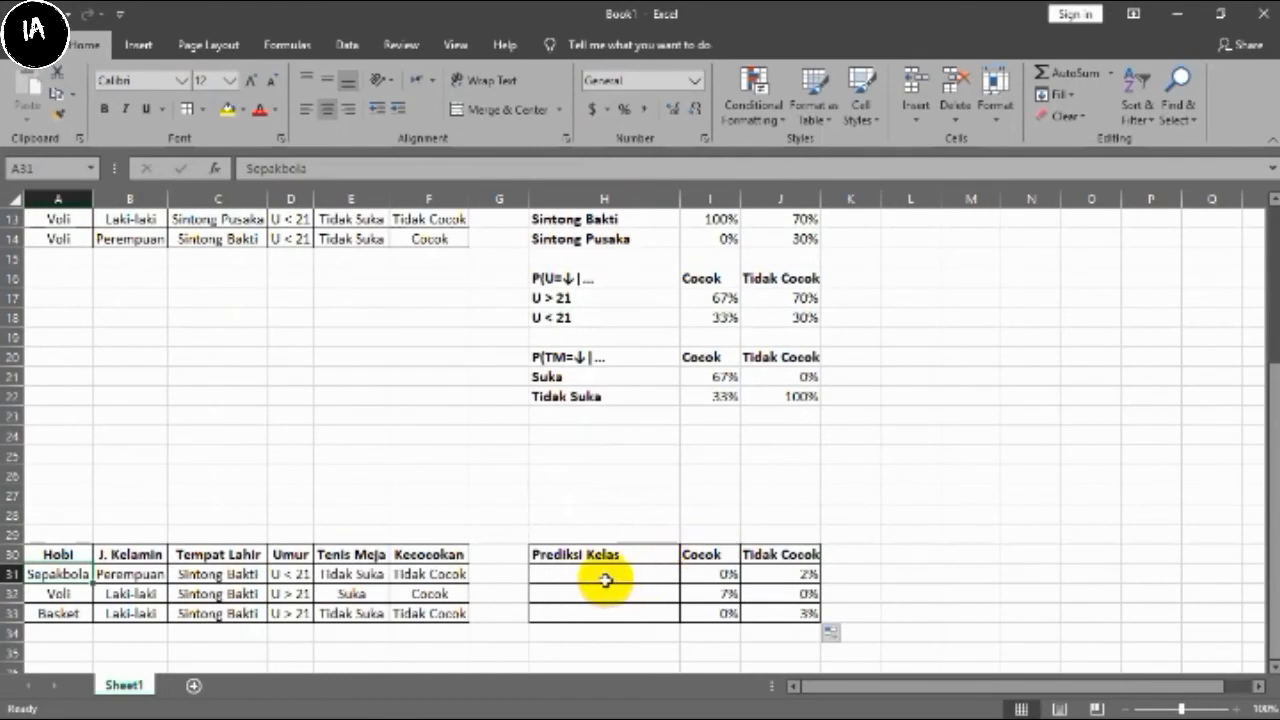
left_click(605, 578)
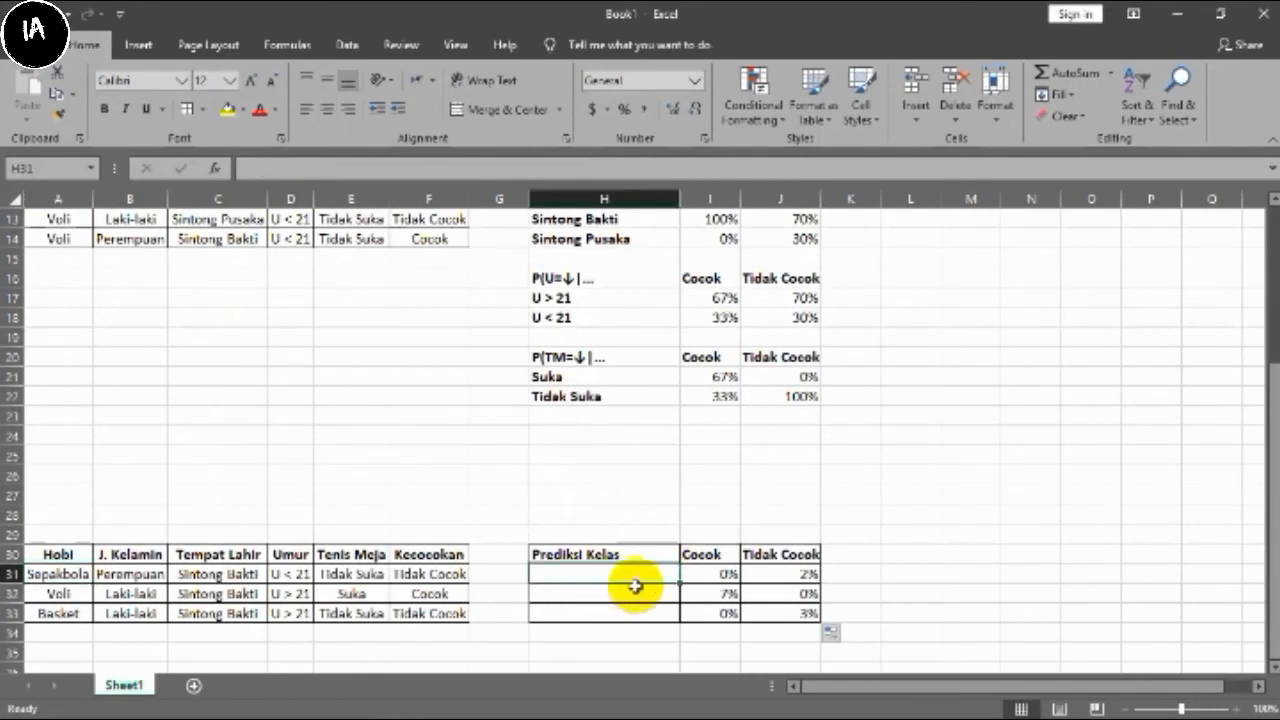
left_click(711, 553)
left_click(756, 553)
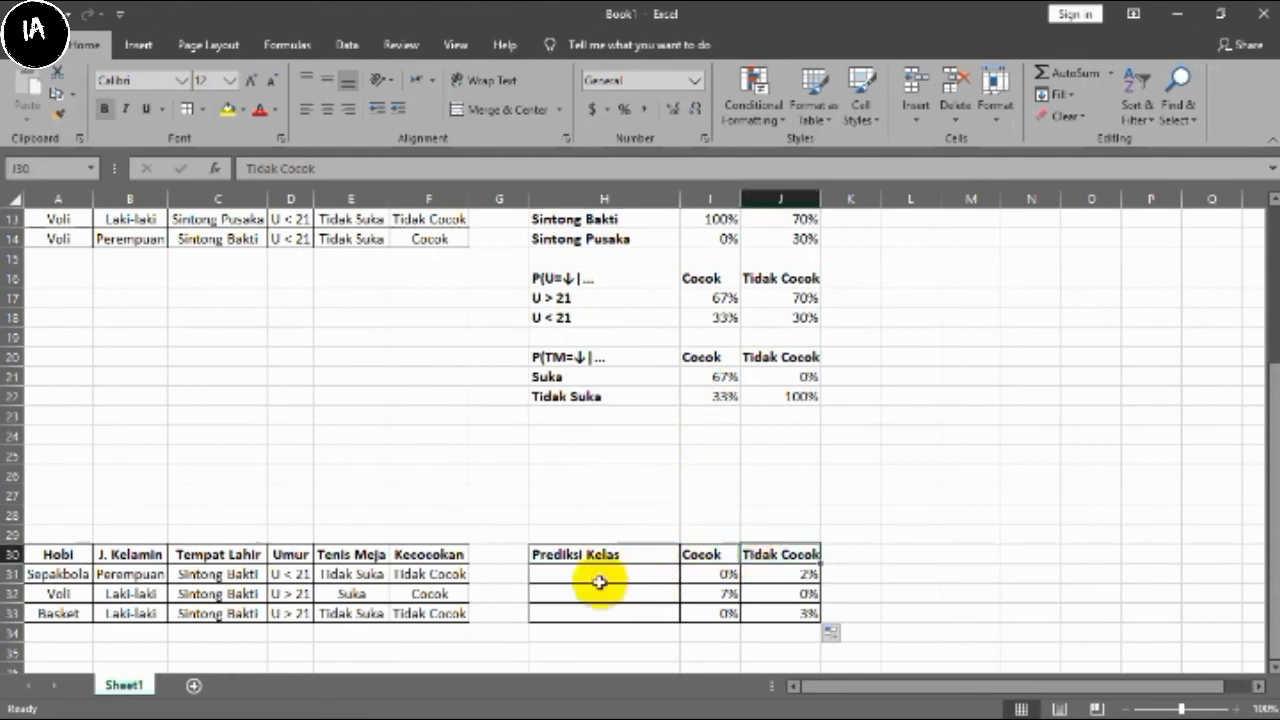
left_click(44, 578)
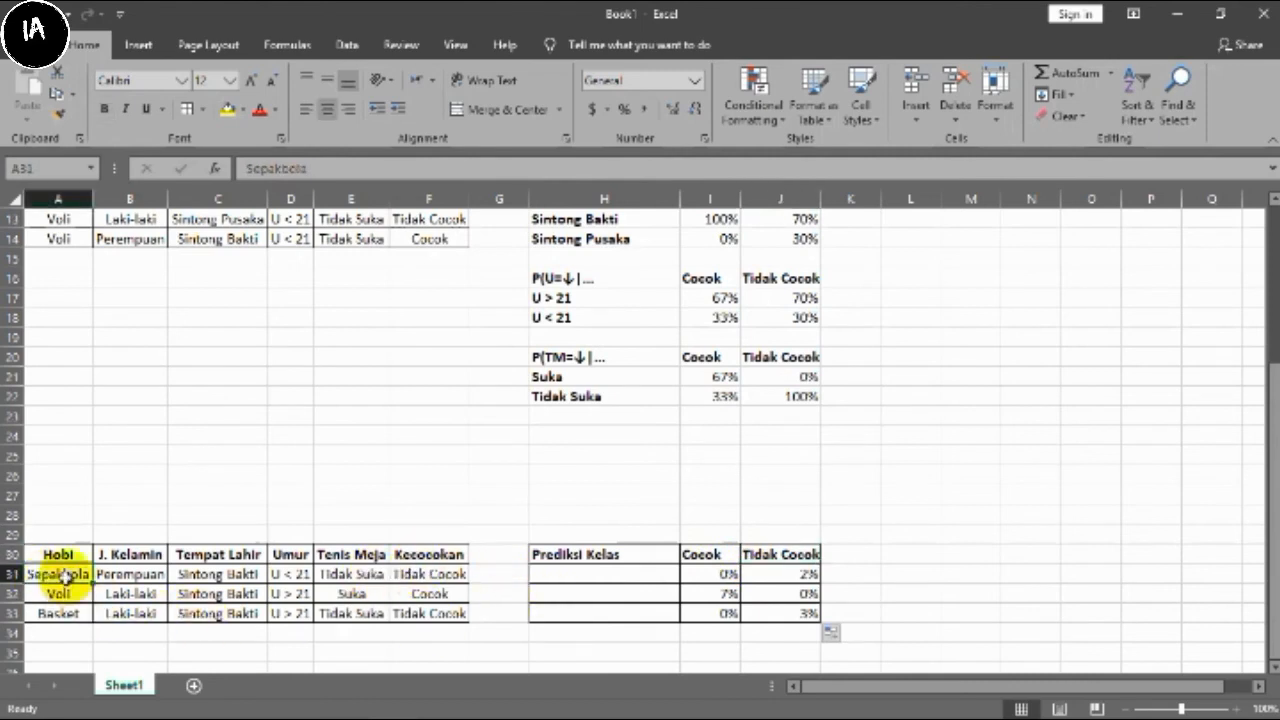
left_click(112, 573)
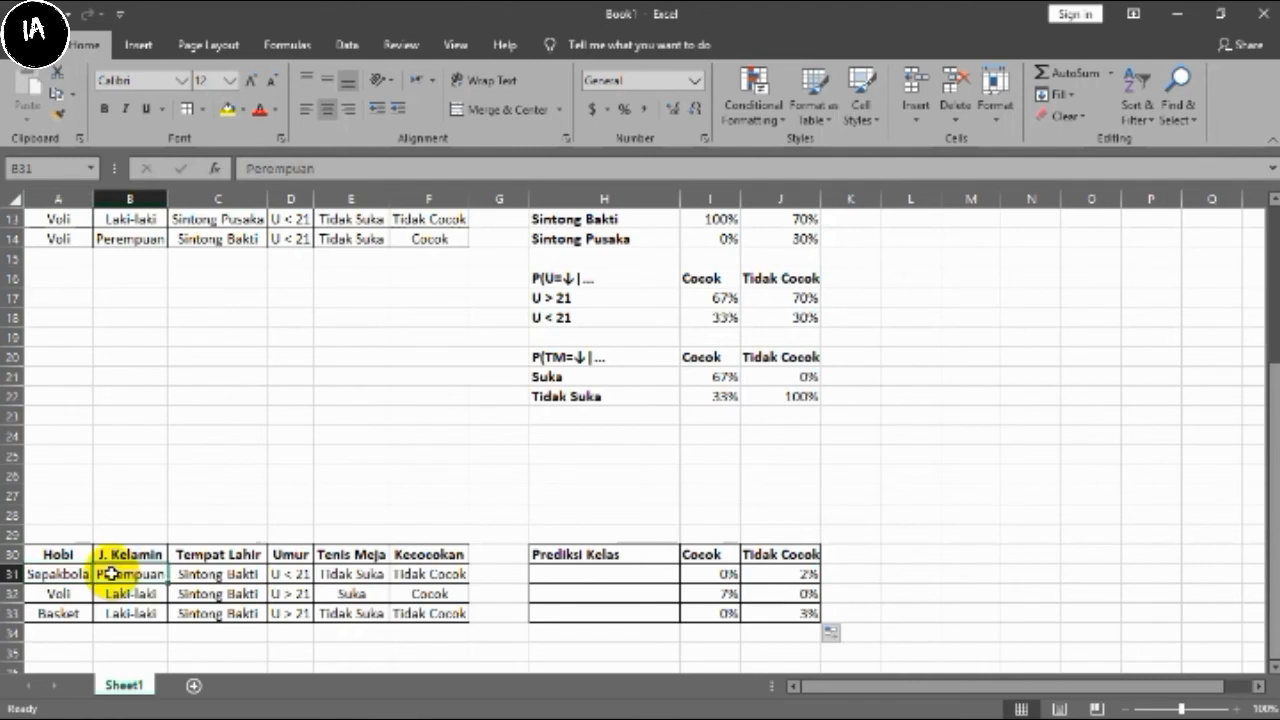
key("Right")
key("Right")
key("Right")
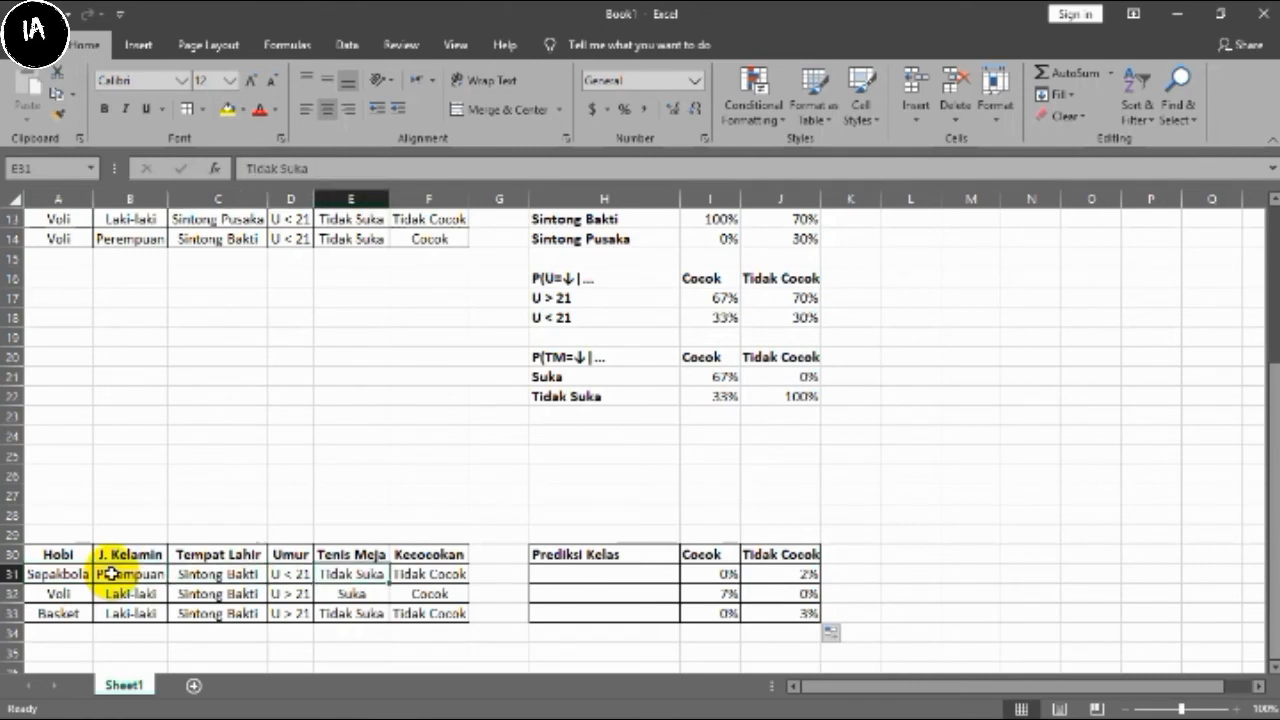
left_click(655, 578)
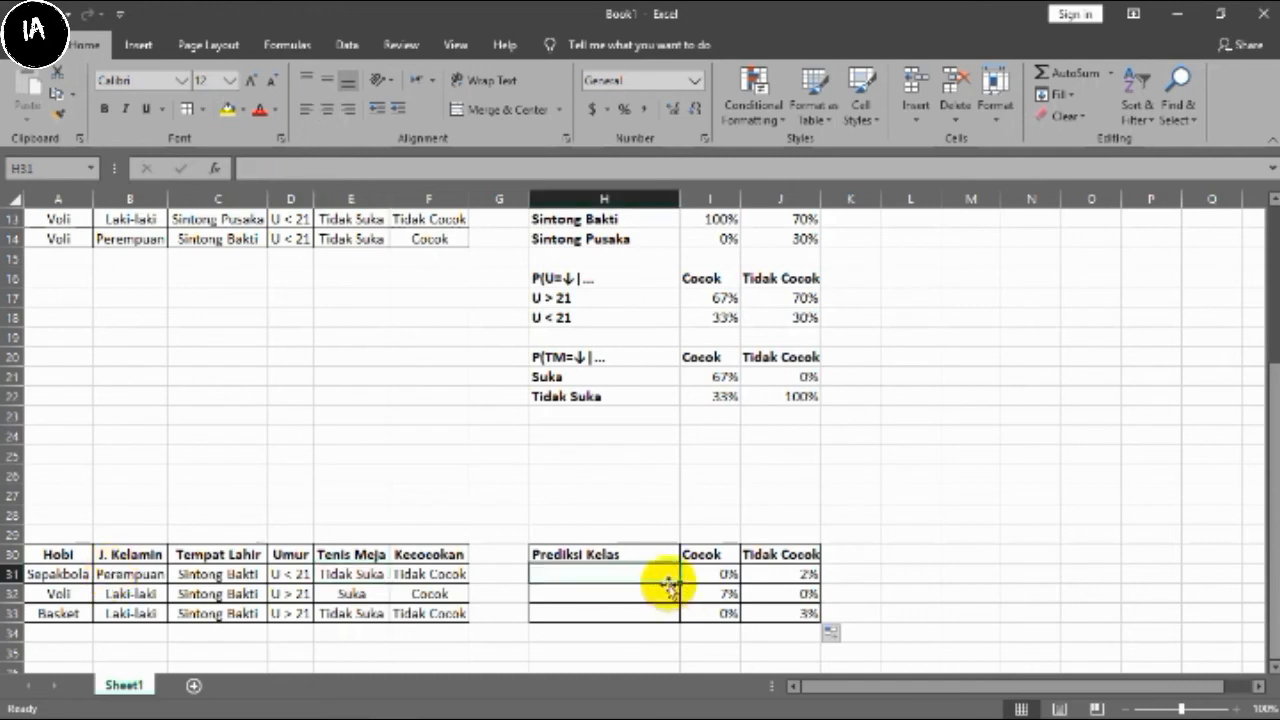
left_click(704, 578)
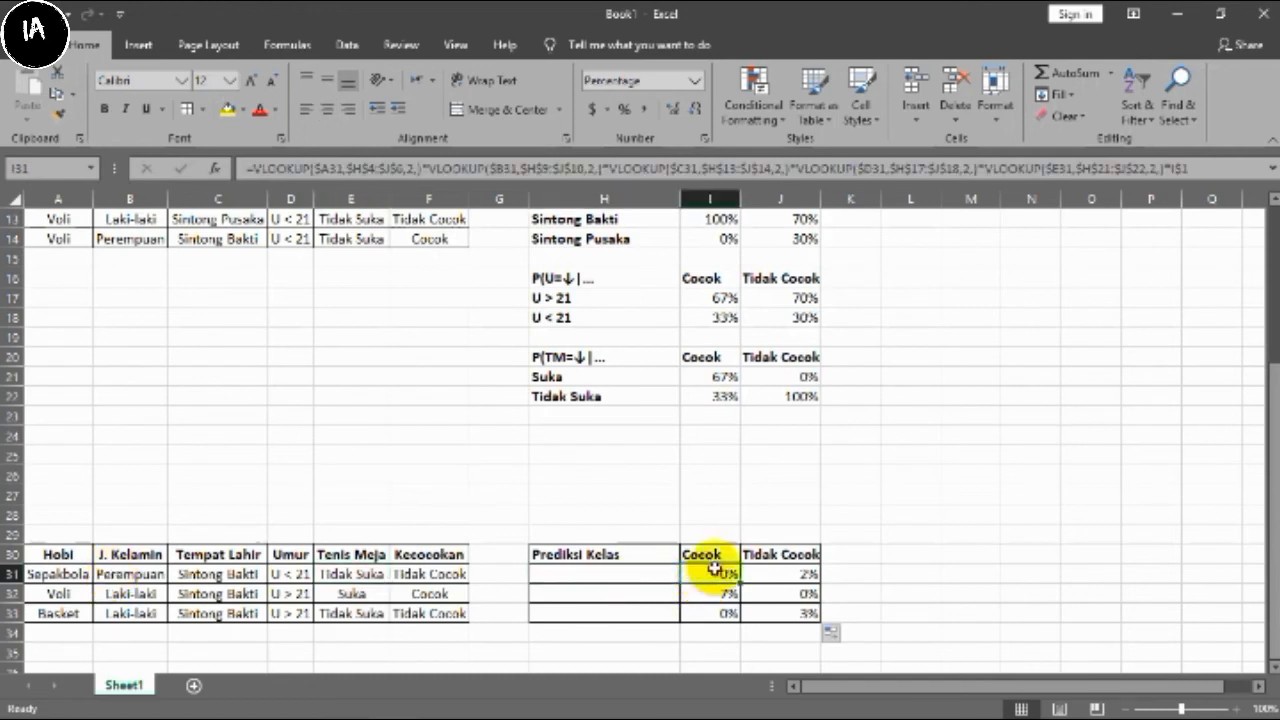
left_click(606, 575)
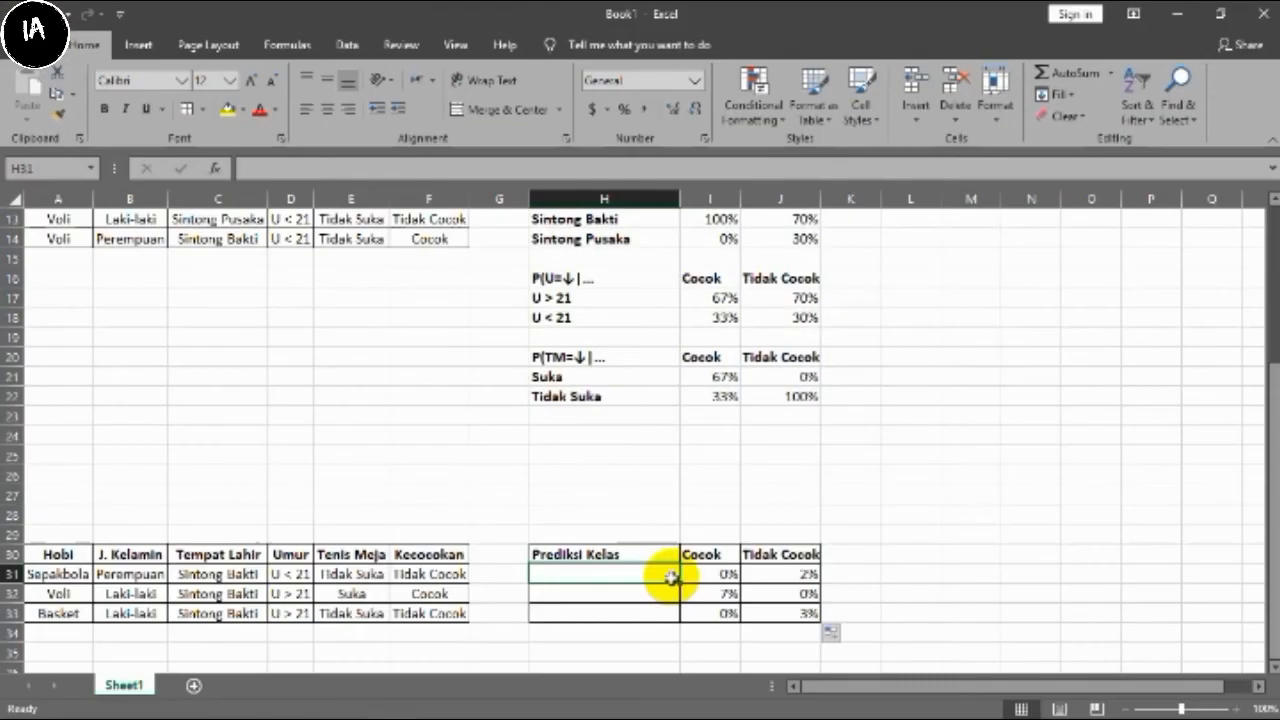
left_click(725, 576)
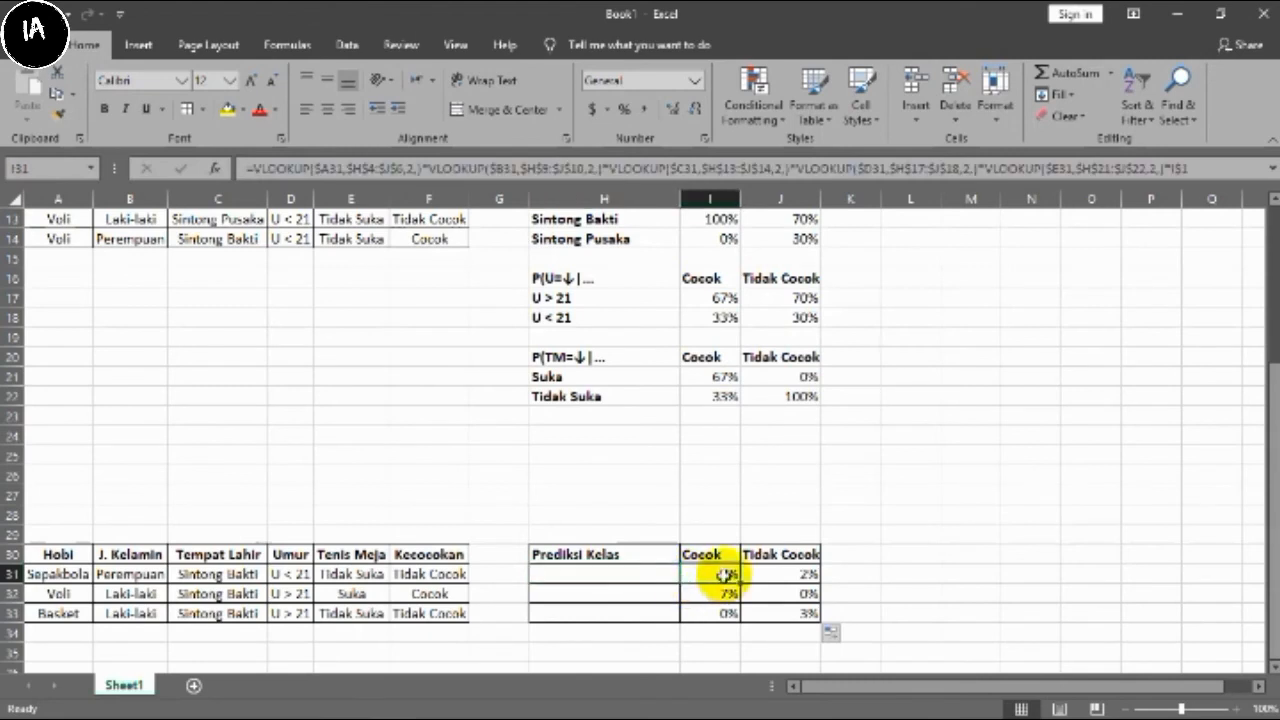
left_click(773, 575)
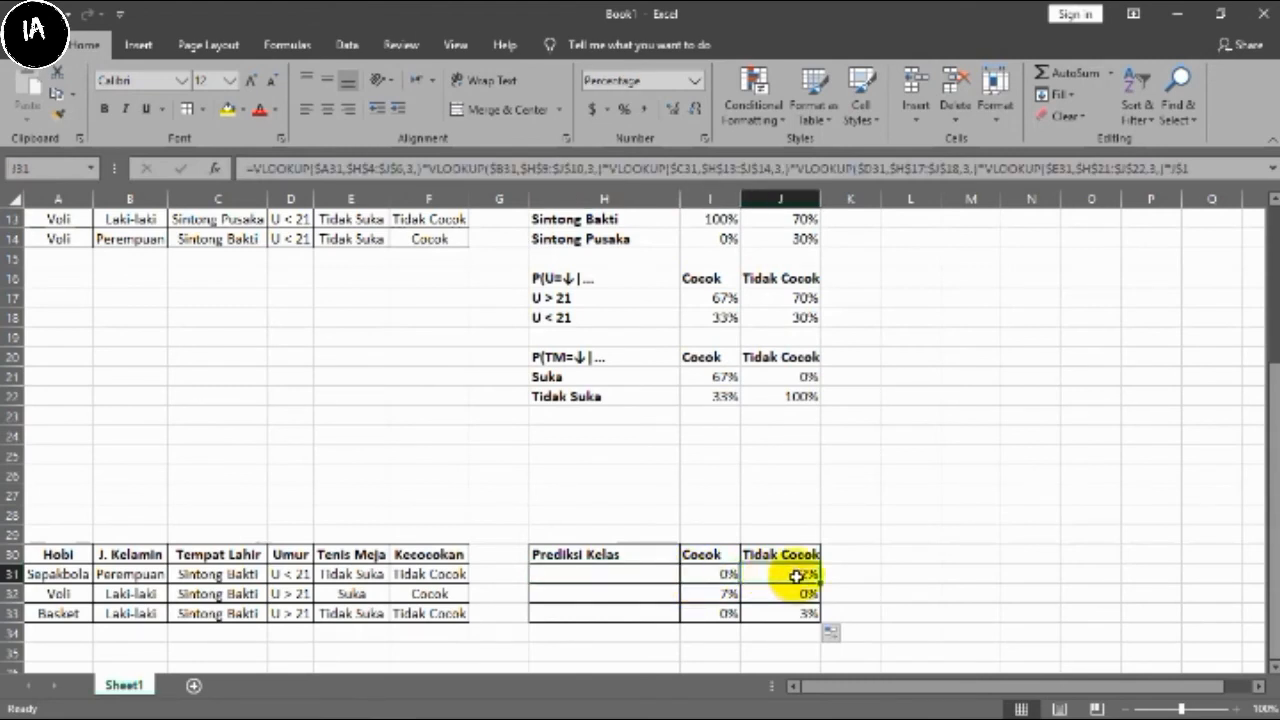
left_click(725, 576)
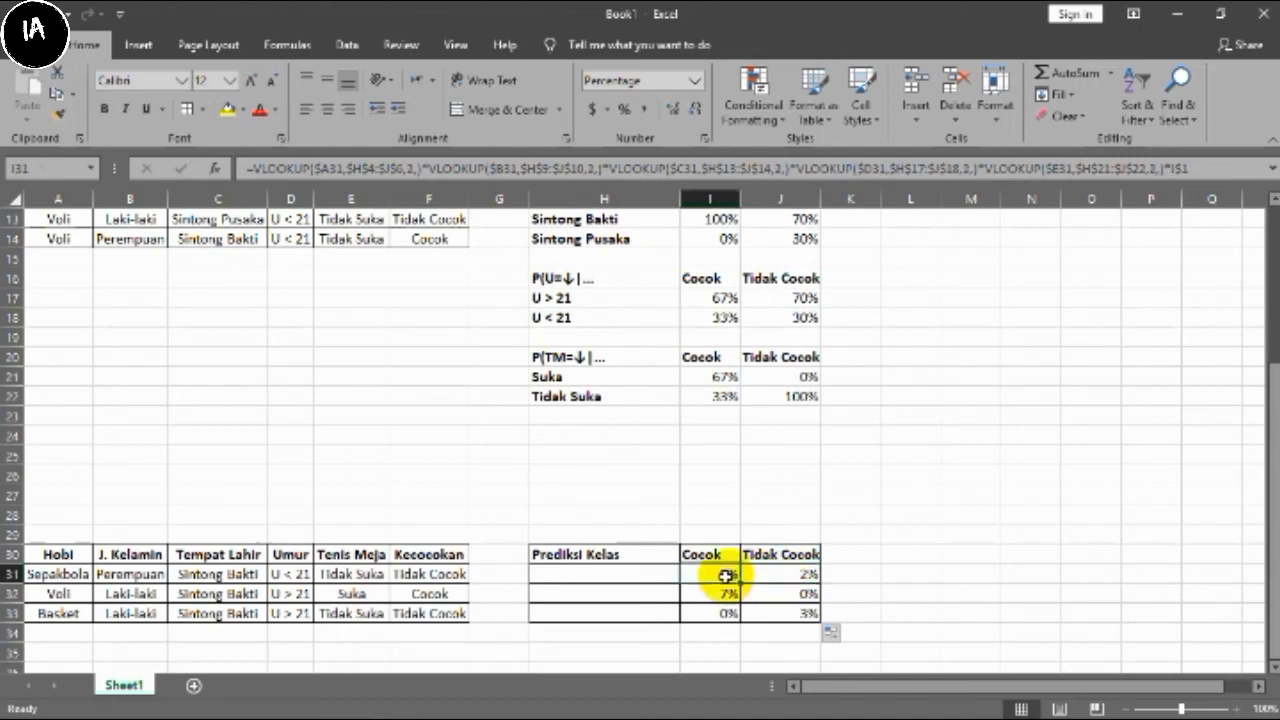
- Enter an IF formula in Prediksi Kelas cell H31 that returns "Cocok" when I31>J31 and "Tidak Cocok" otherwise
left_click(645, 576)
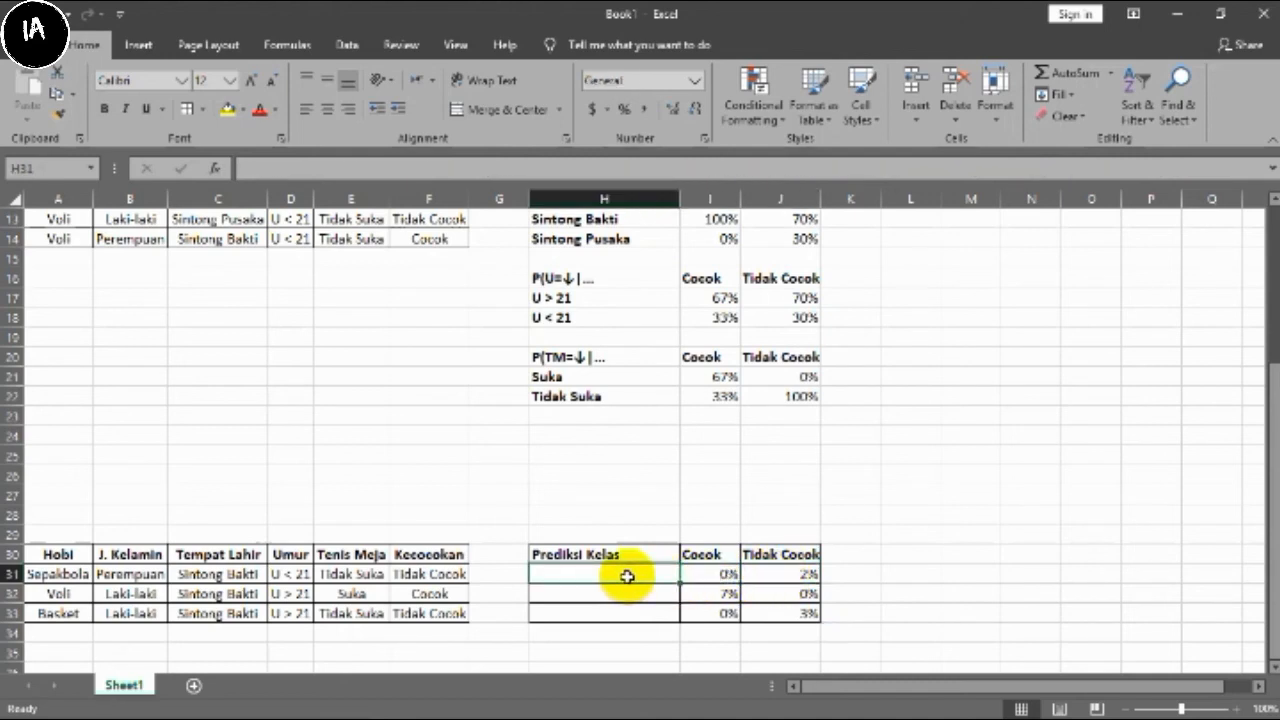
double_click(627, 576)
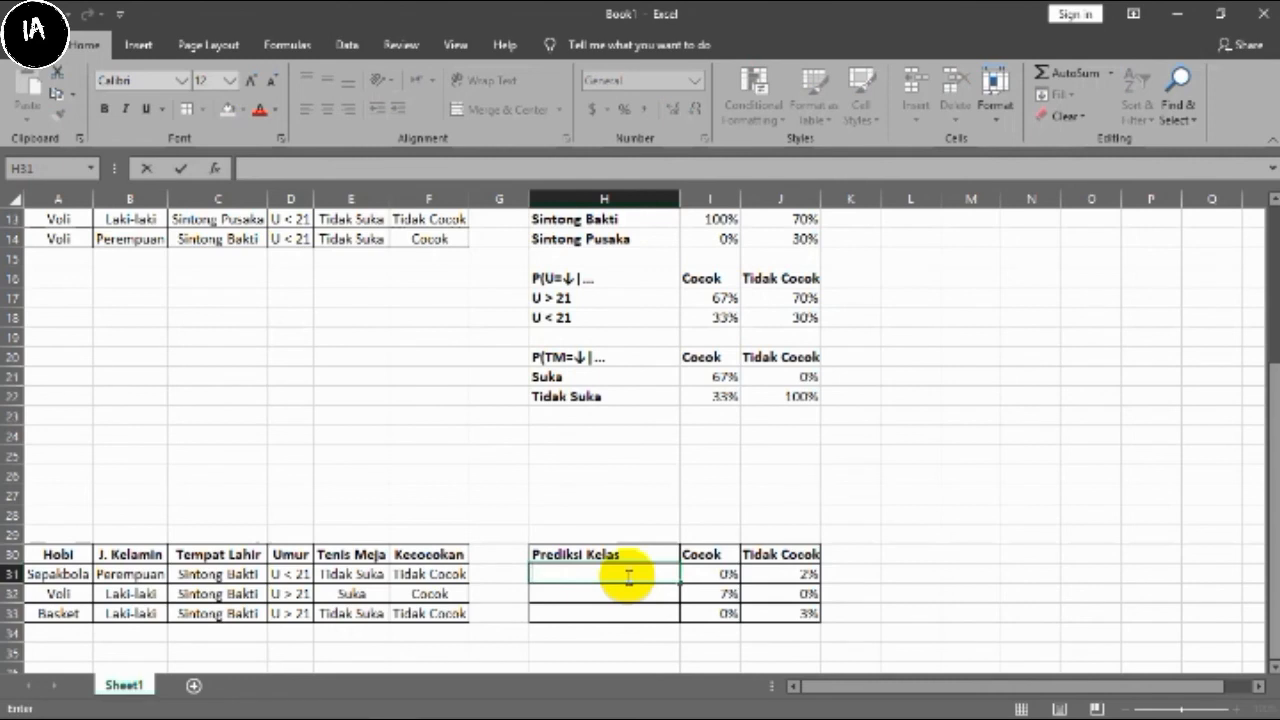
type("=IF")
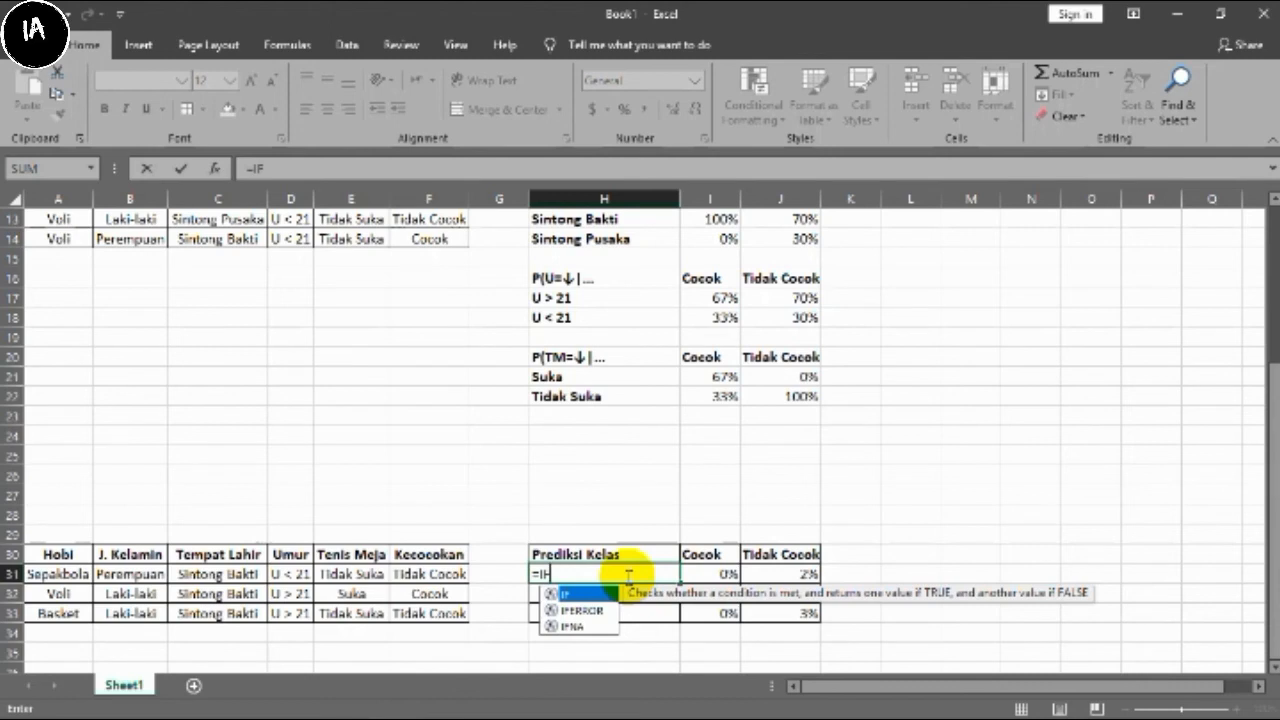
type("(")
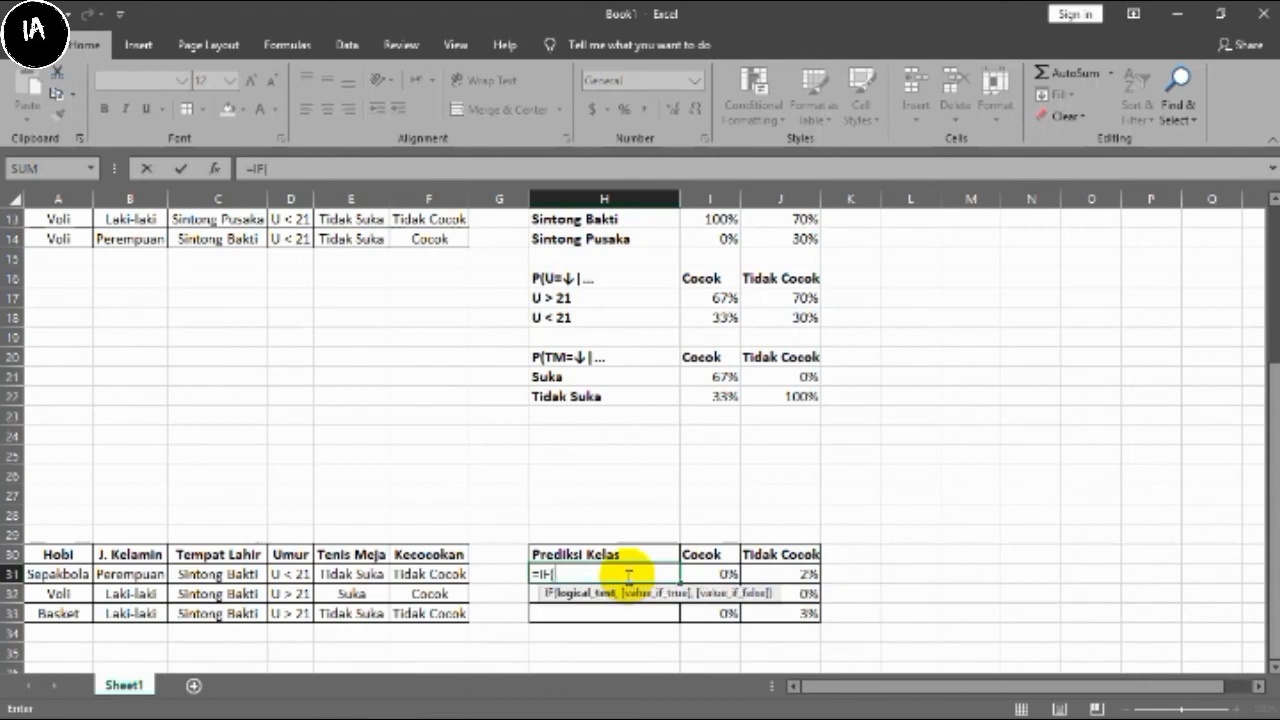
left_click(722, 574)
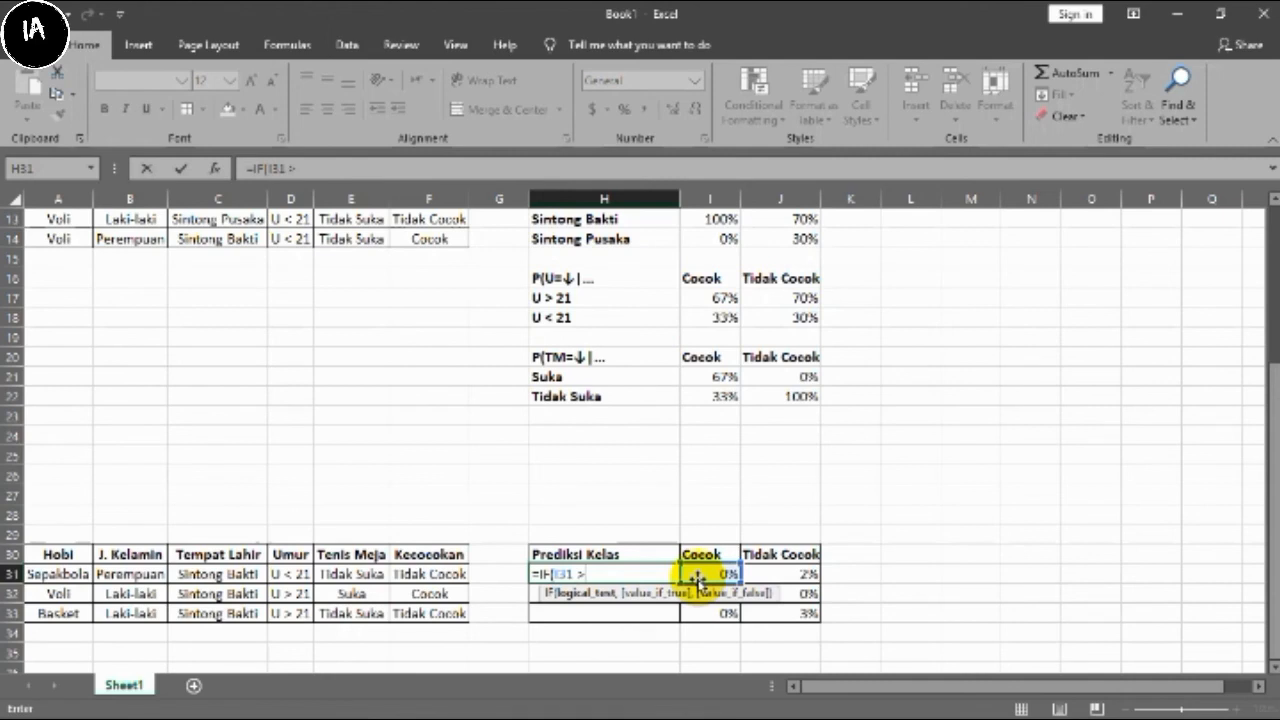
type(">")
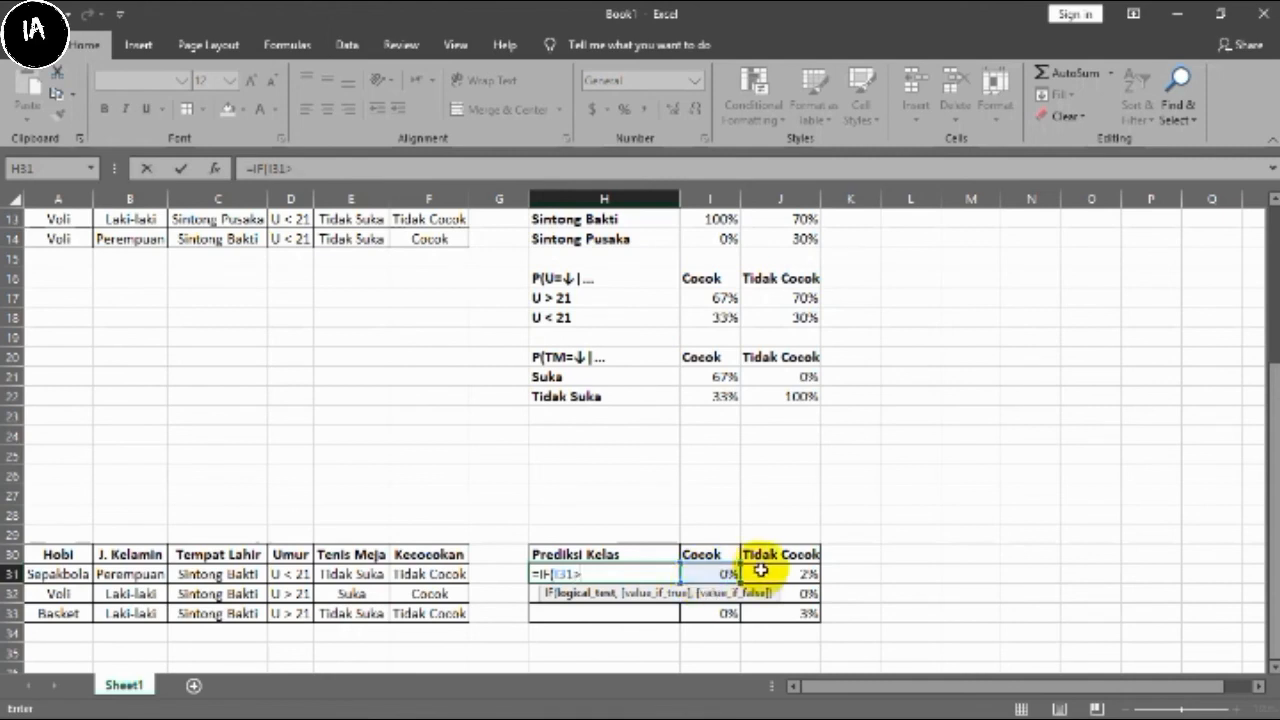
left_click(775, 574)
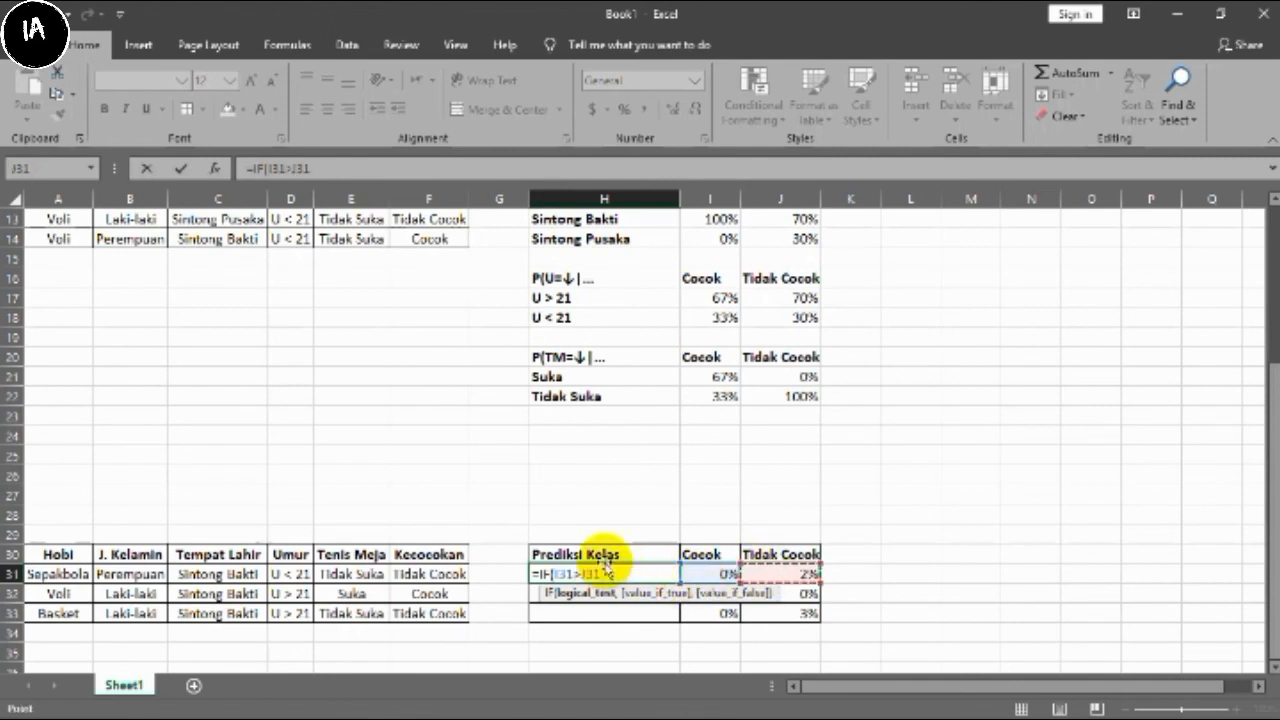
type(",\"Cocok")
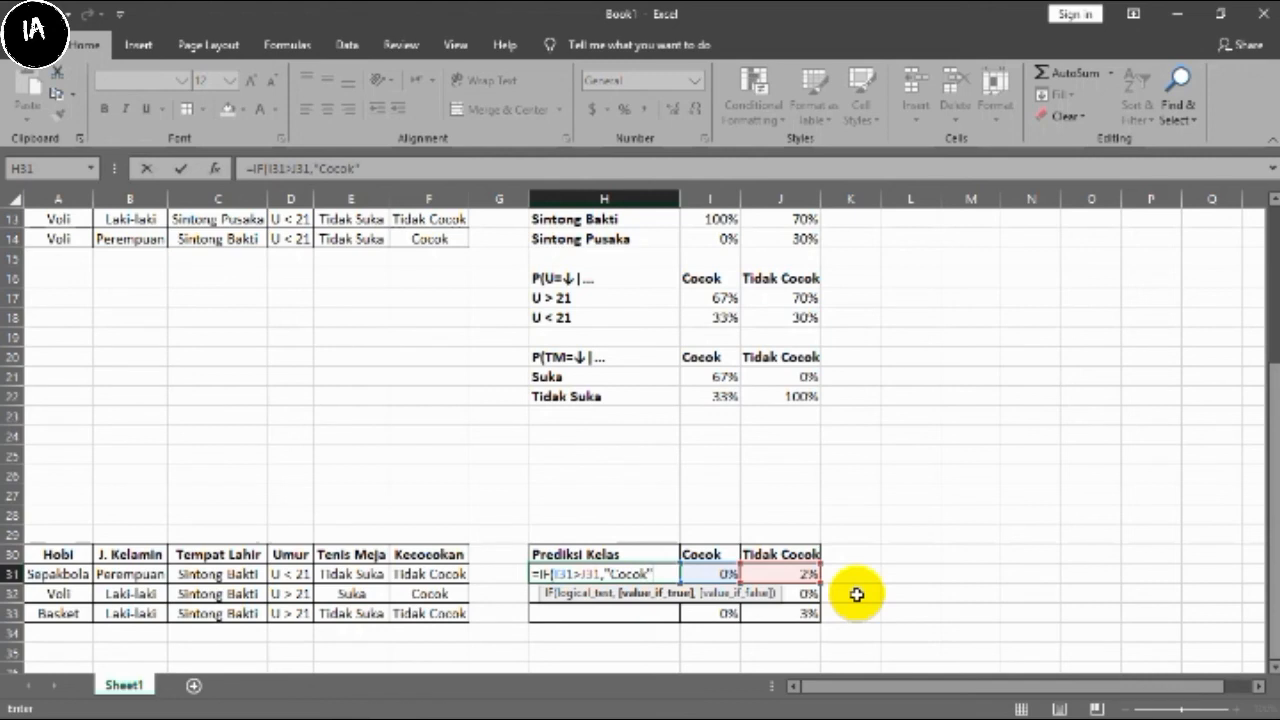
type(",")
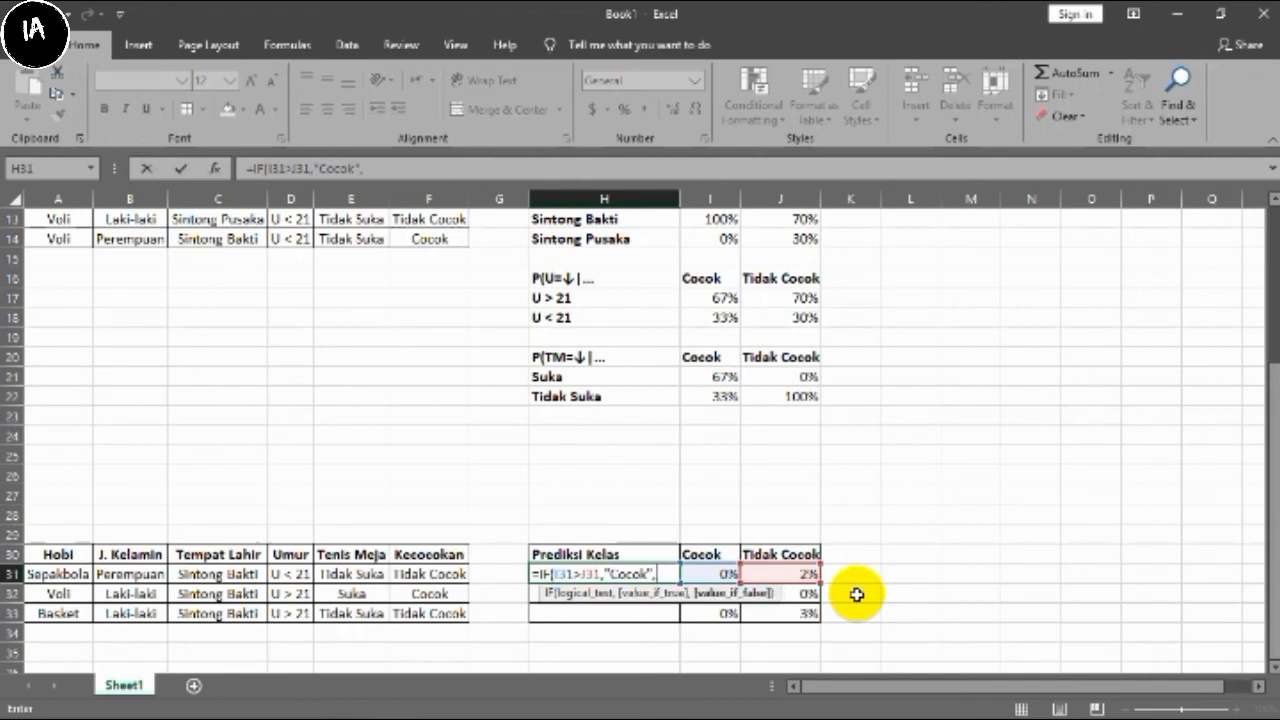
type("\"Tidak Cocok")
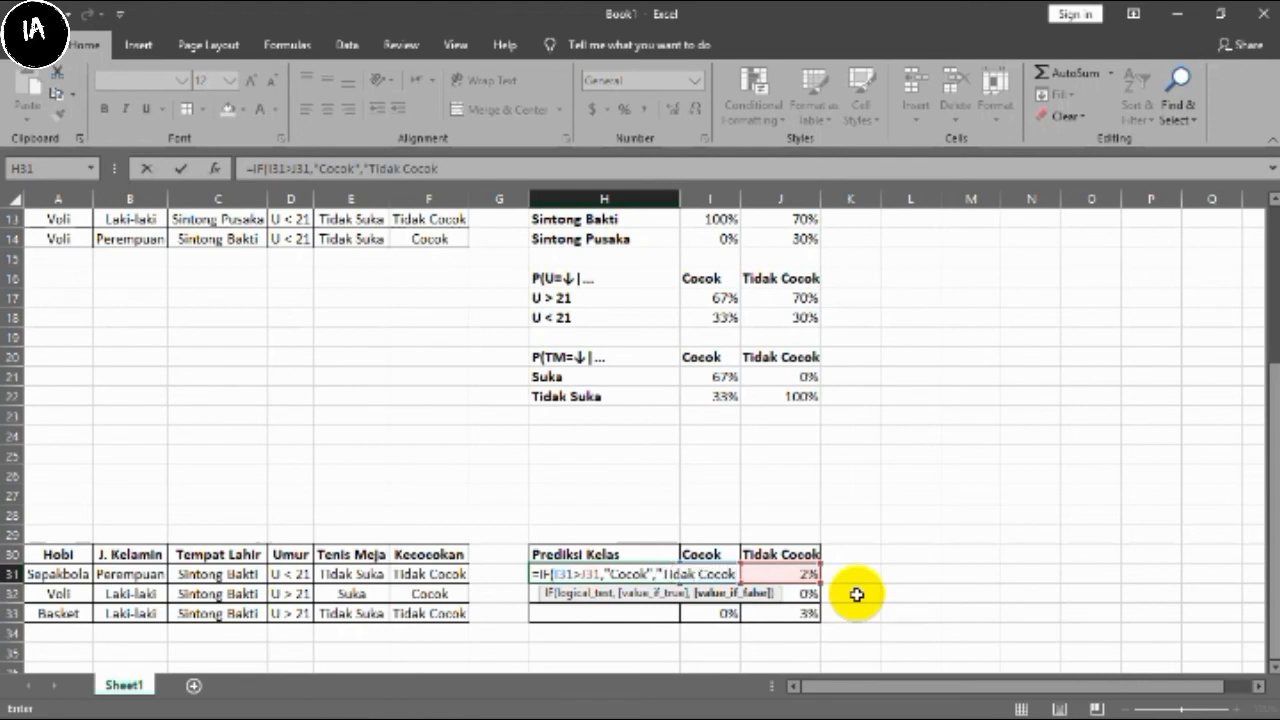
type("\")")
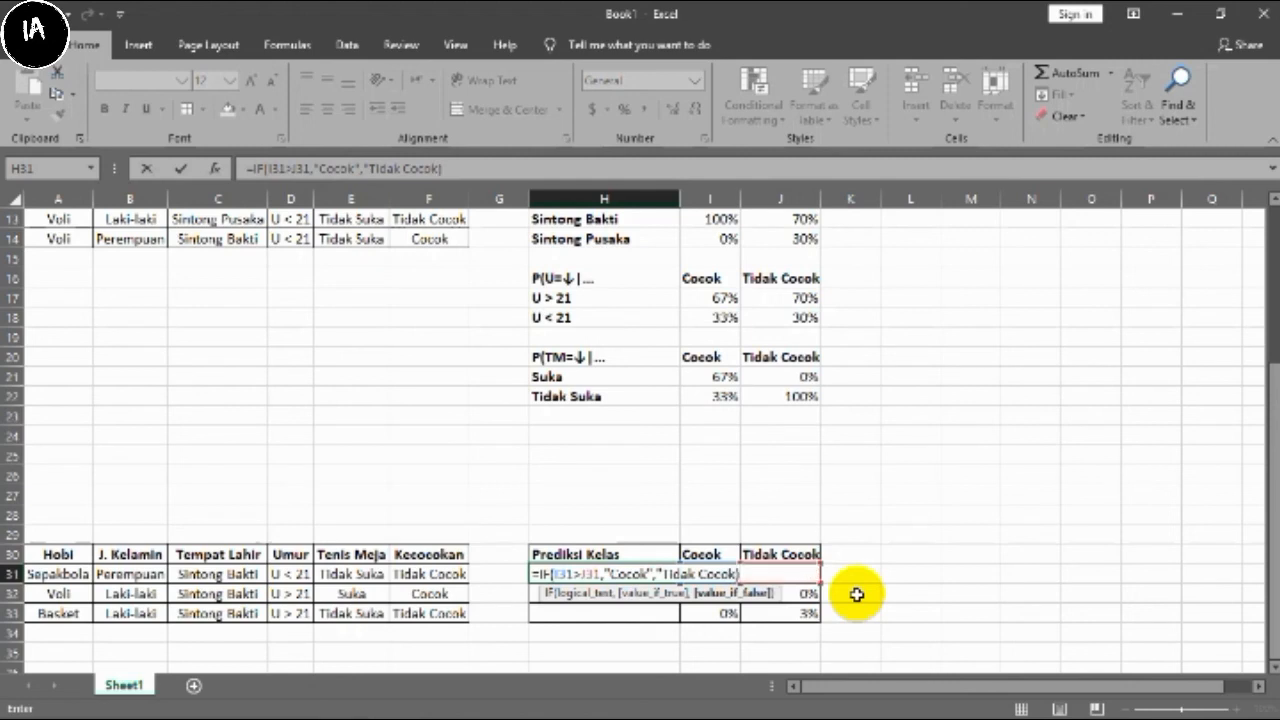
key("Return")
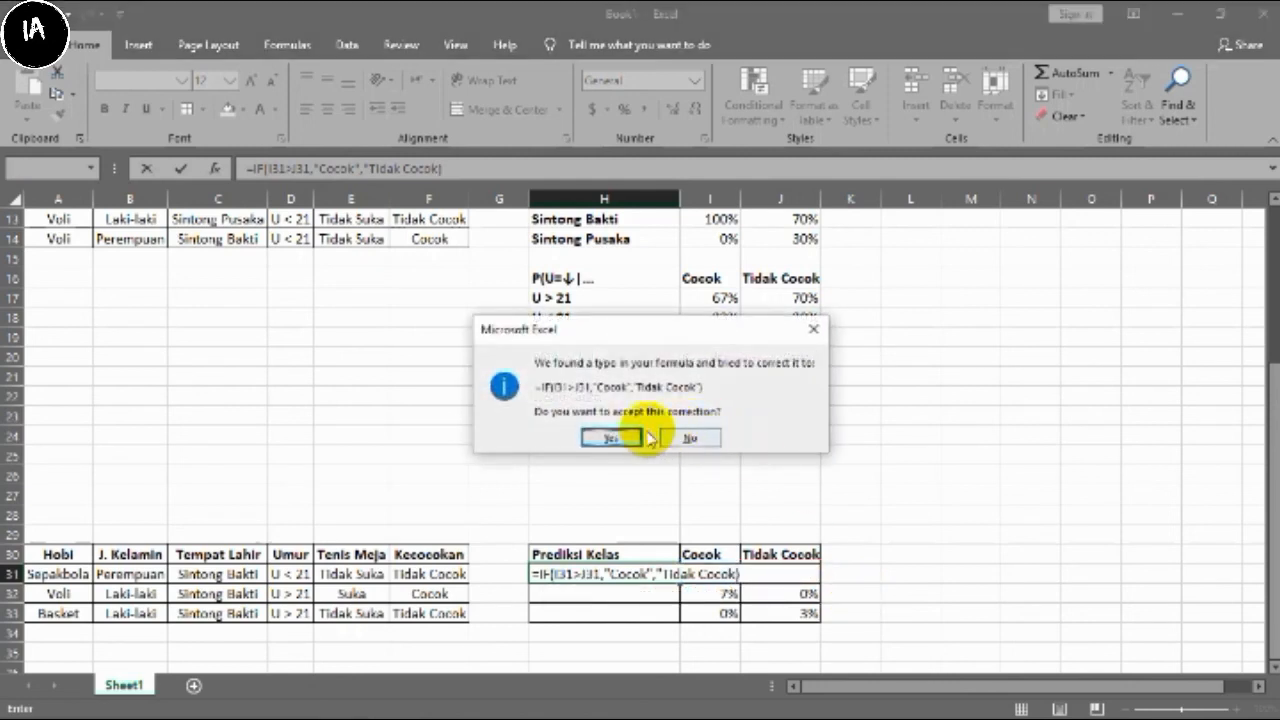
left_click(624, 440)
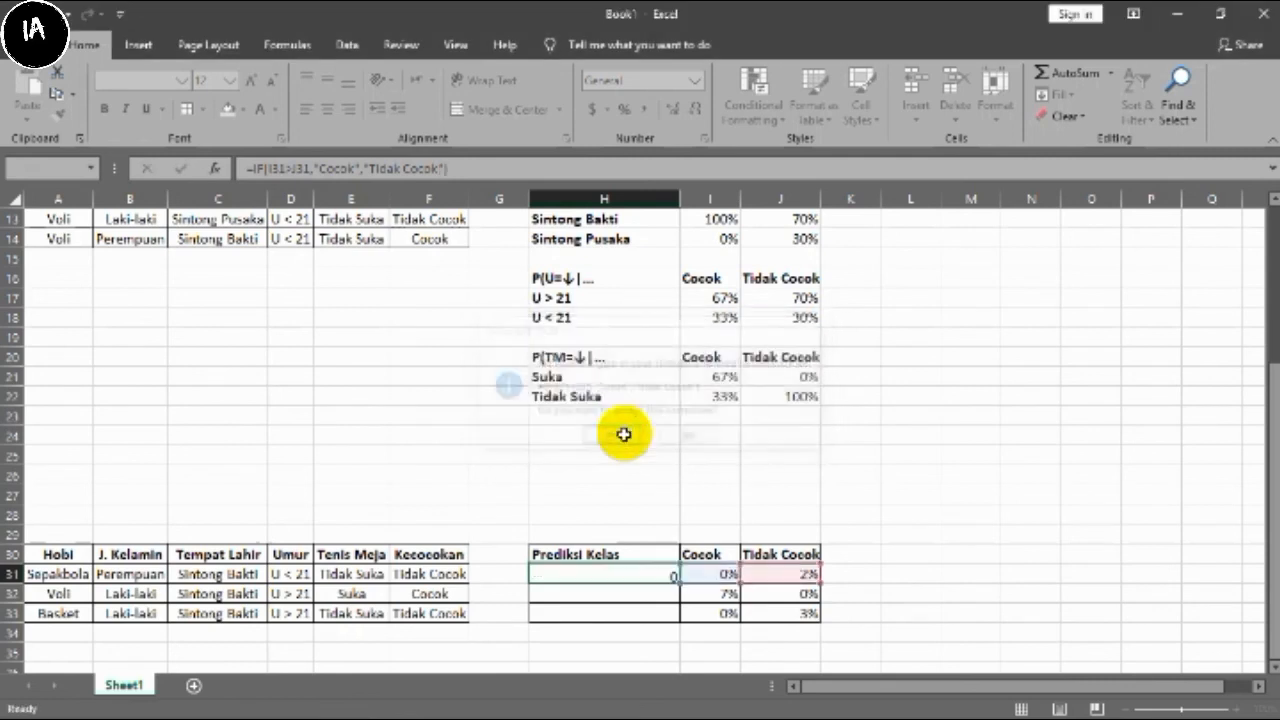
- Fill the class prediction formula from H31 down to H33
left_click(602, 573)
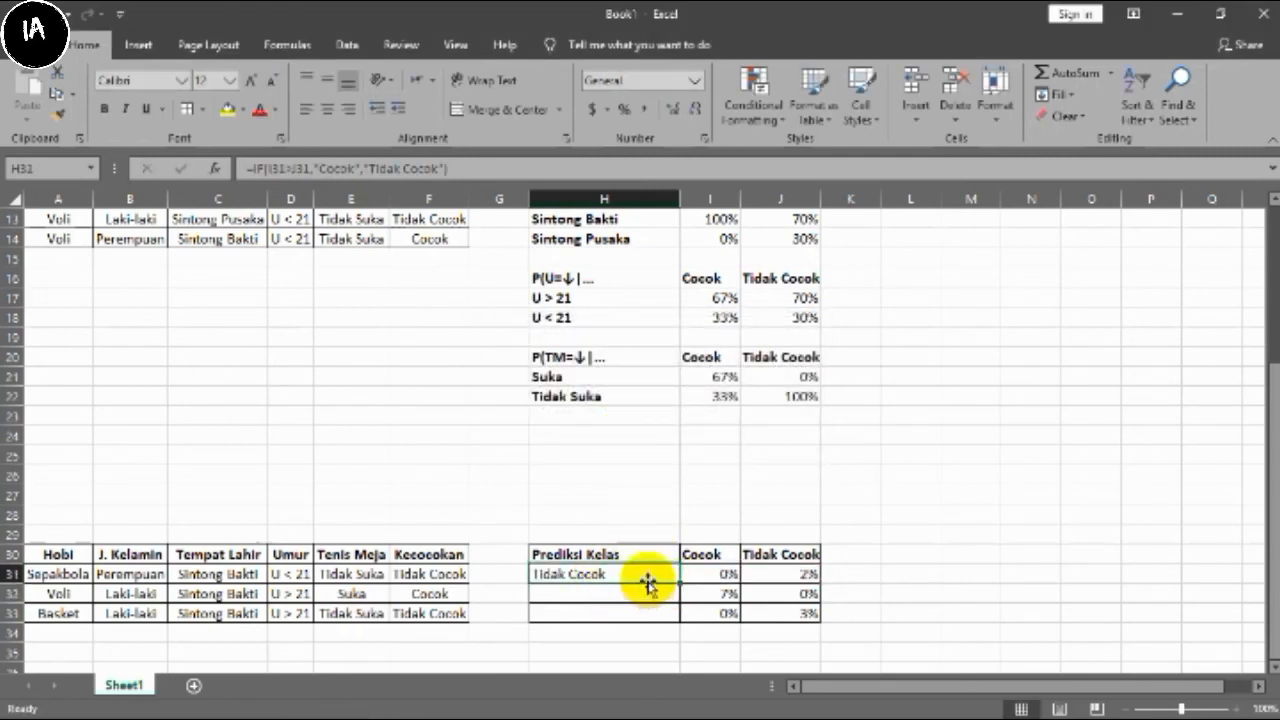
left_click_drag(680, 581, 677, 617)
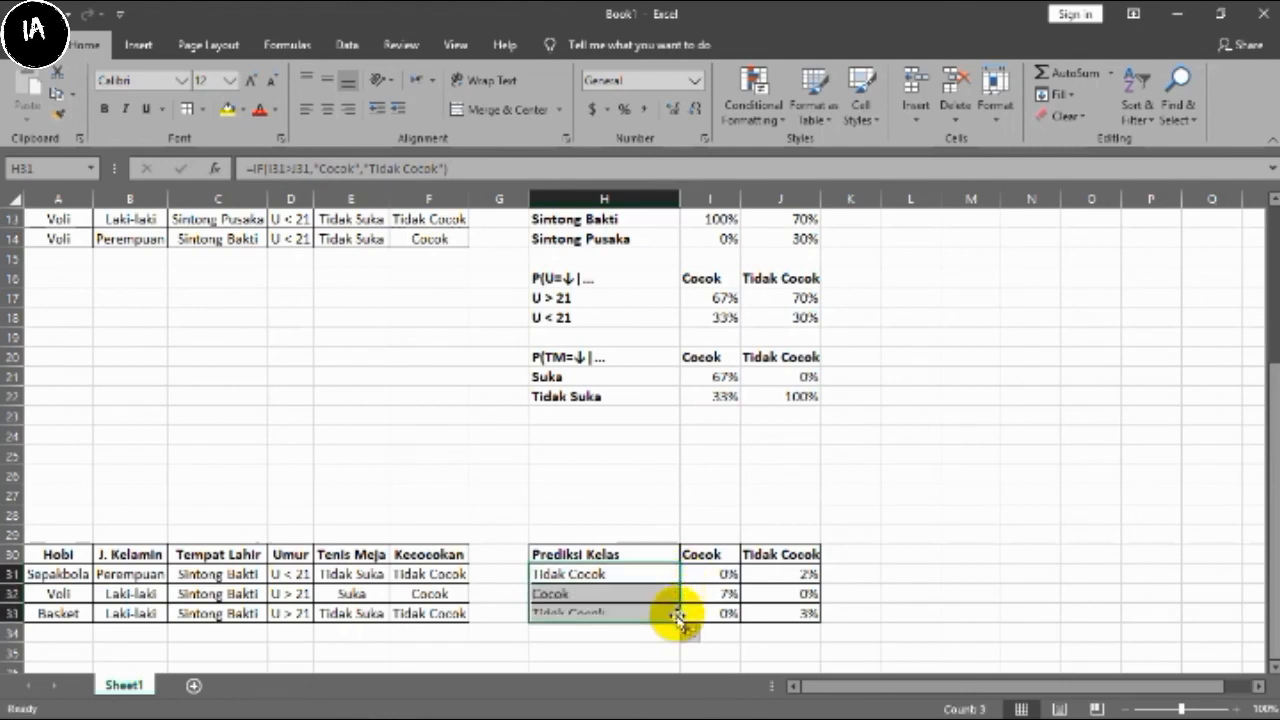
left_click(862, 616)
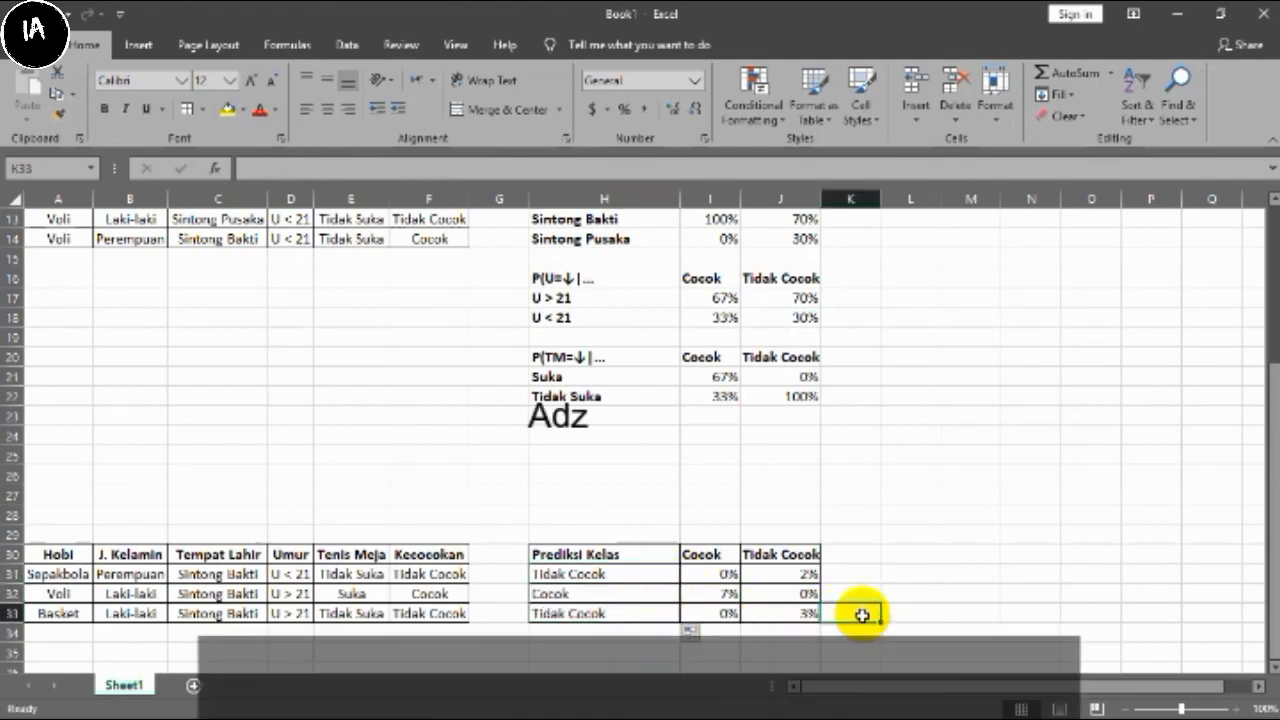